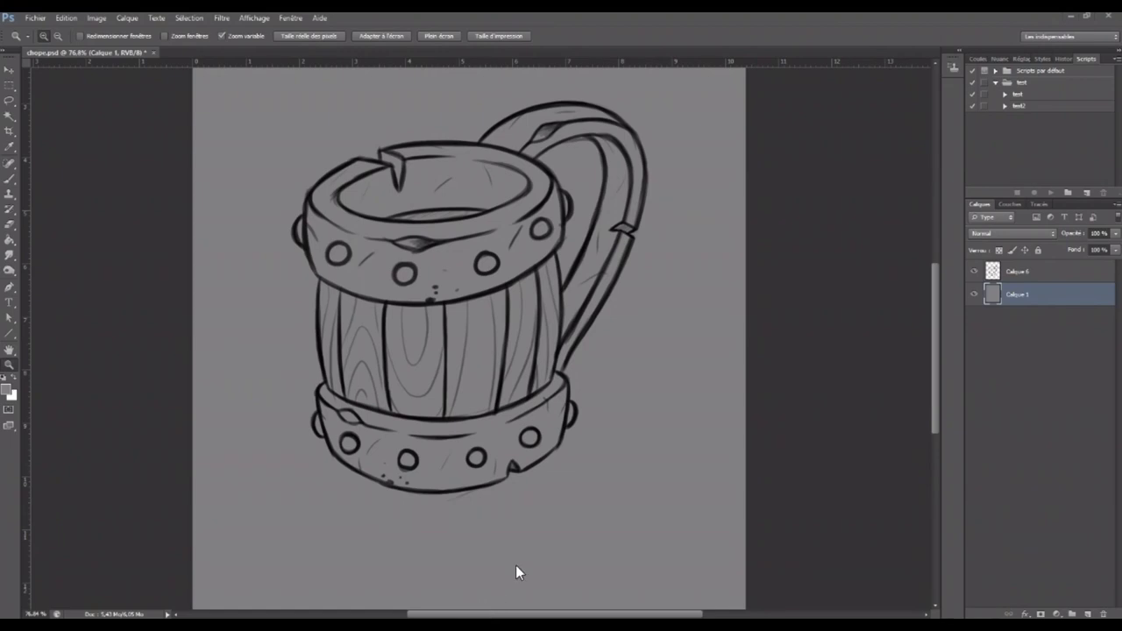
Add a new empty layer and set the foreground colour to a very dark brown
click(1086, 606)
key(i)
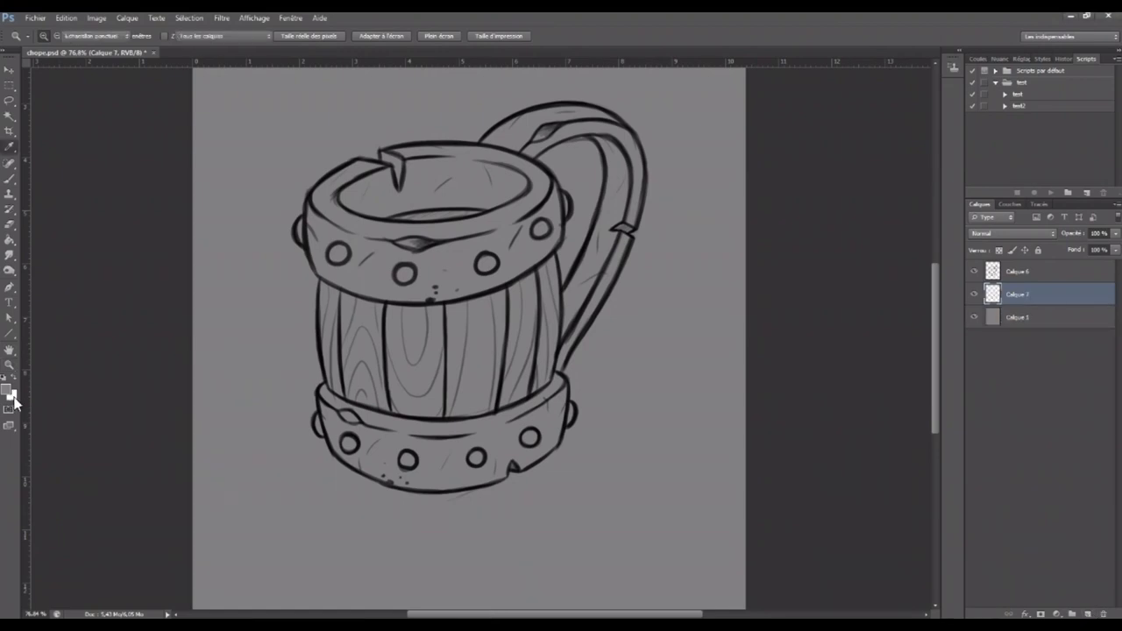
click(7, 389)
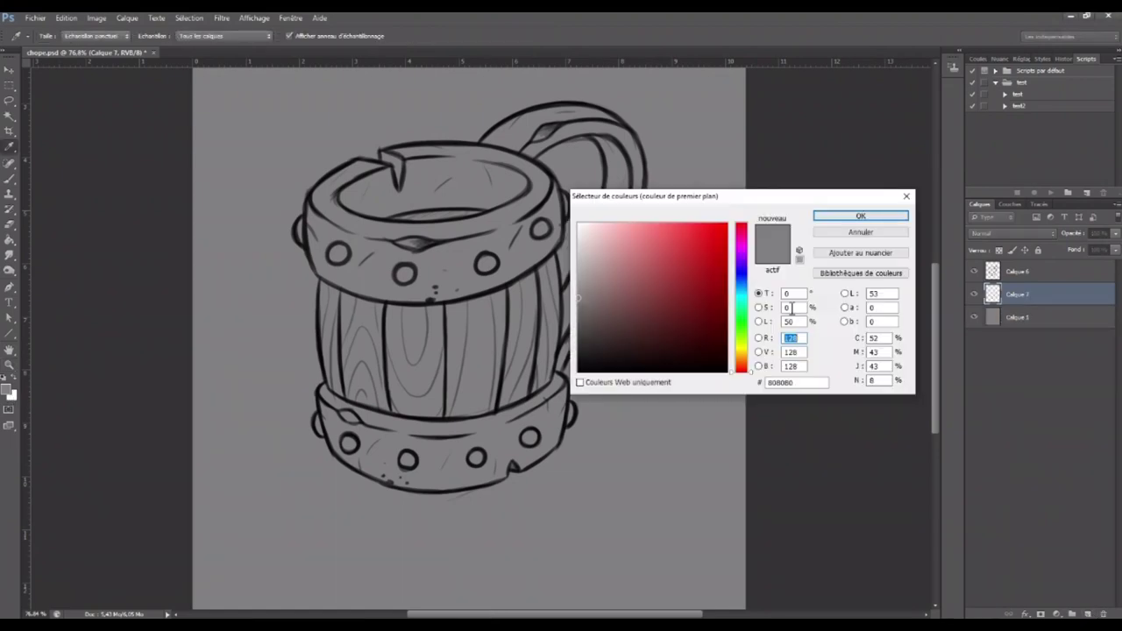
drag(741, 355, 741, 363)
click(727, 348)
click(844, 218)
key(z)
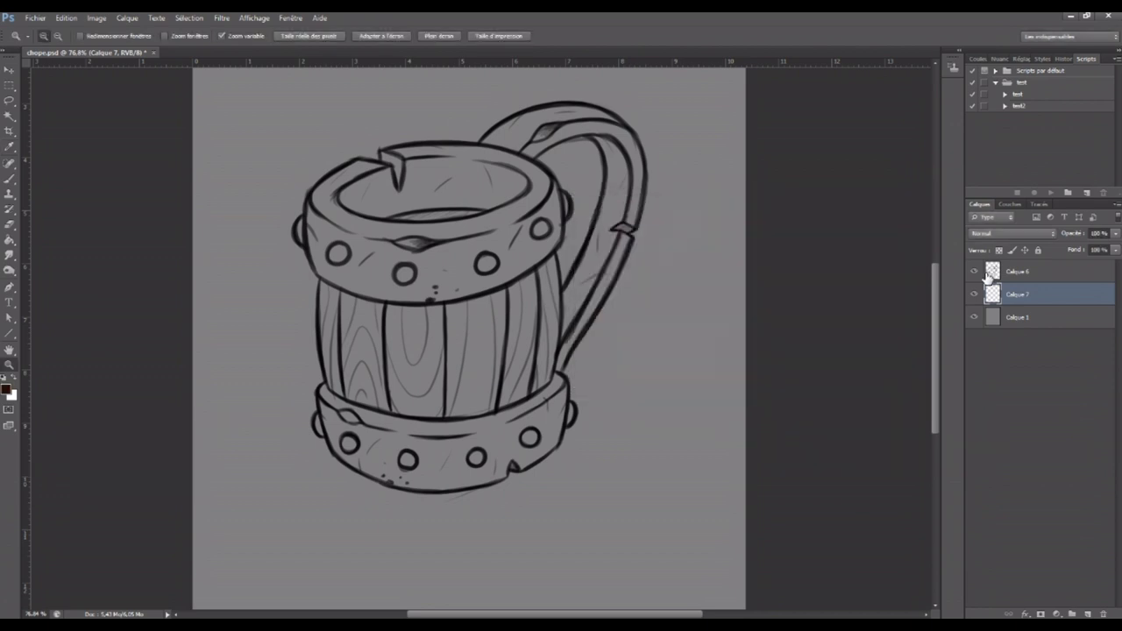
Brush dark brown over the tankard's upper, handle and lower outlines on the line-art layer
click(991, 270)
key(b)
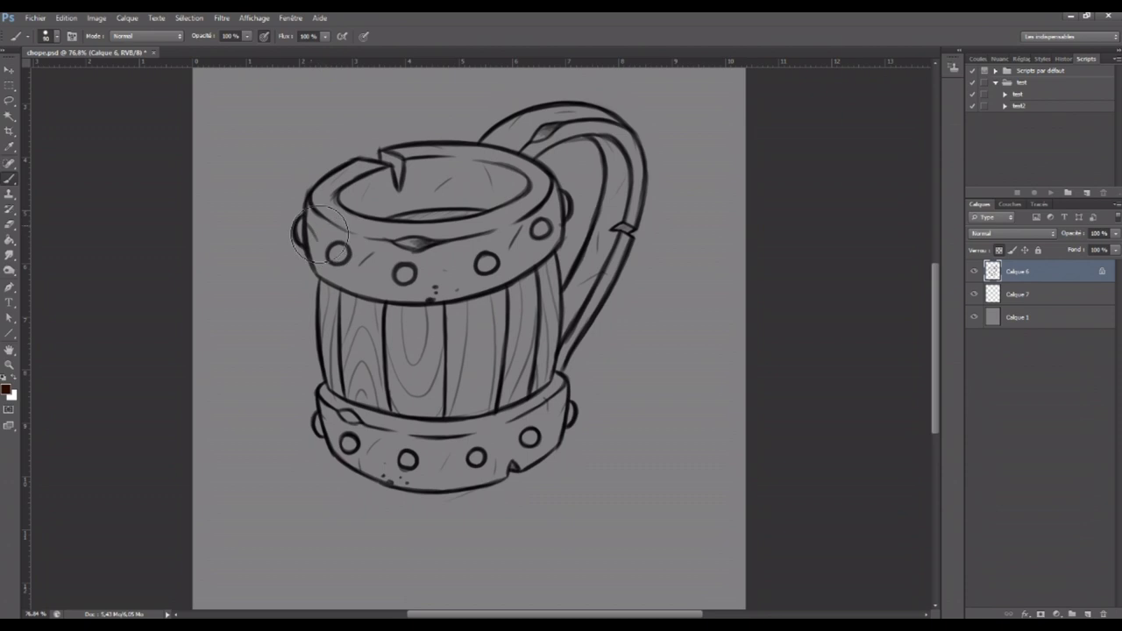
key(bracketright)
key(bracketright)
key(bracketright)
key(bracketleft)
key(bracketleft)
key(bracketleft)
key(bracketright)
key(bracketright)
key(bracketright)
mouse_move(325, 226)
mouse_down()
mouse_move(676, 113)
mouse_move(716, 244)
mouse_up()
drag(526, 351, 445, 555)
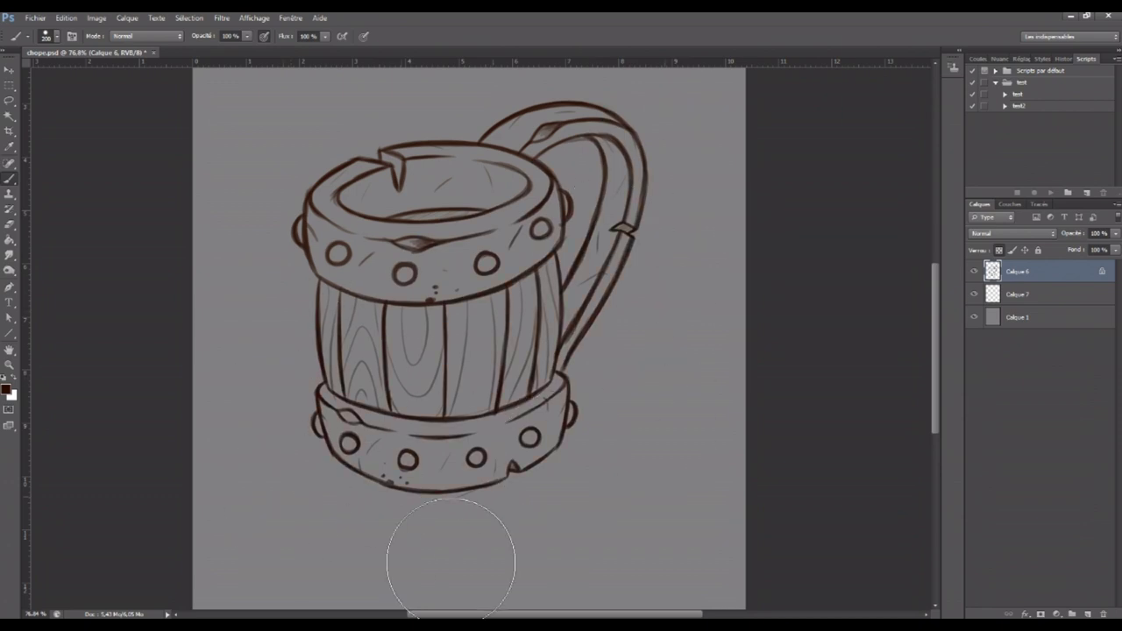
Tweak the brown shade, halve the brush, and set the foreground colour to dark teal #001920
click(7, 390)
click(723, 356)
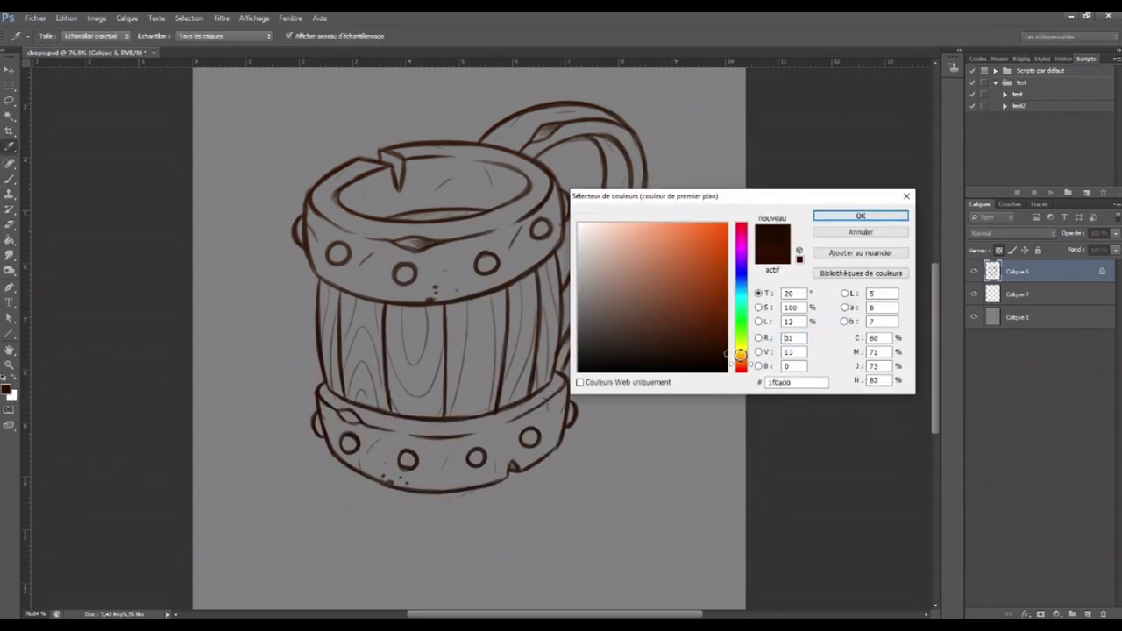
click(860, 215)
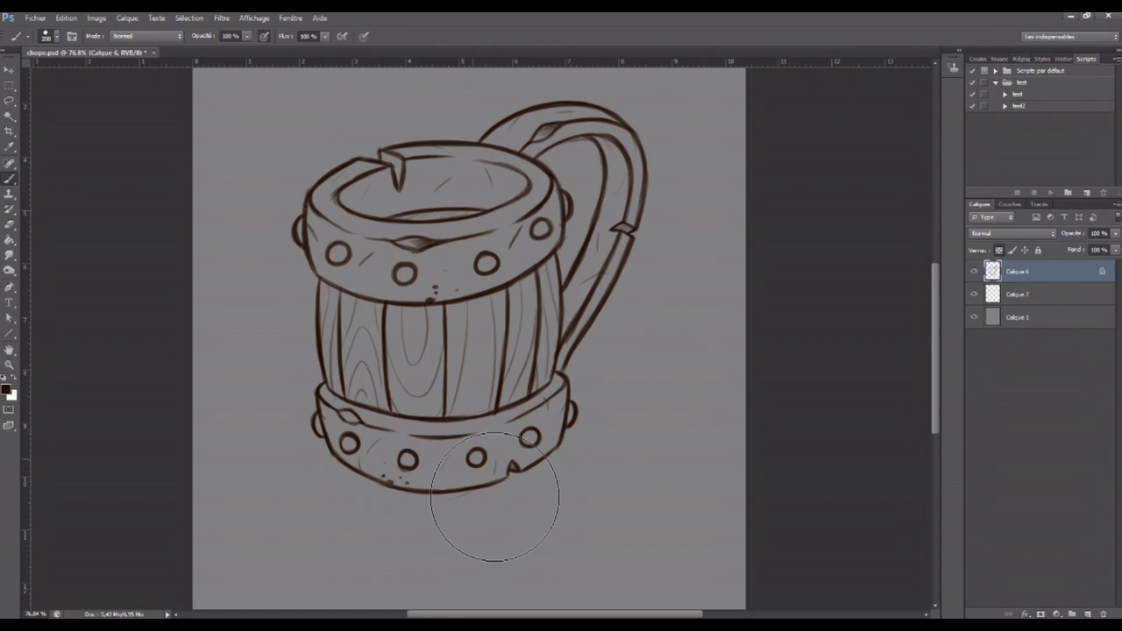
key(bracketleft)
key(bracketleft)
key(bracketleft)
click(7, 389)
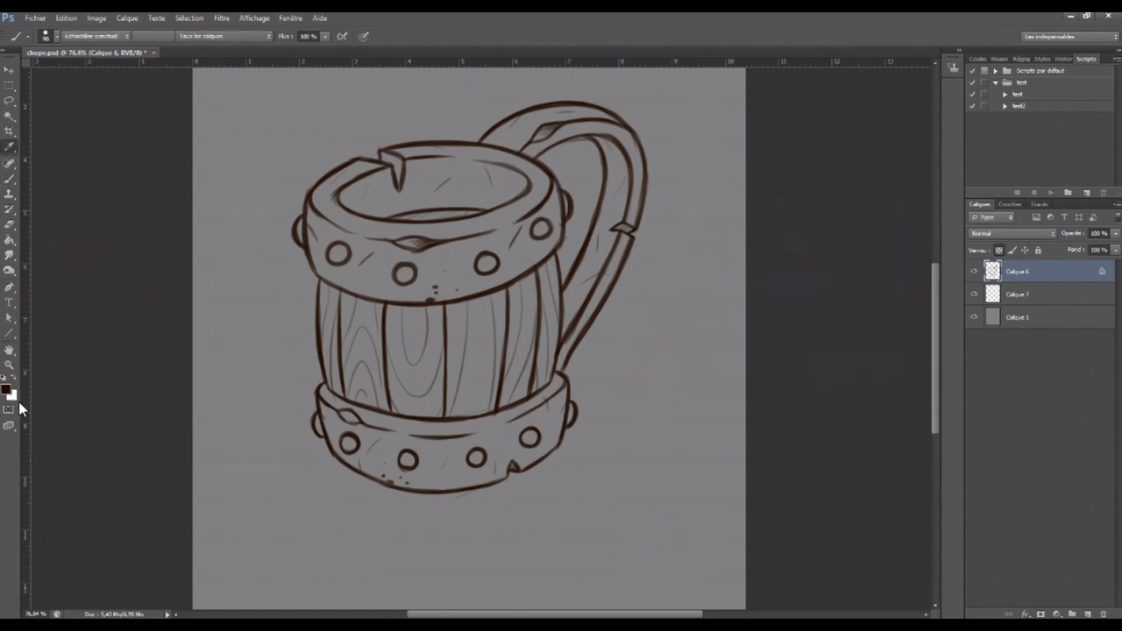
click(742, 294)
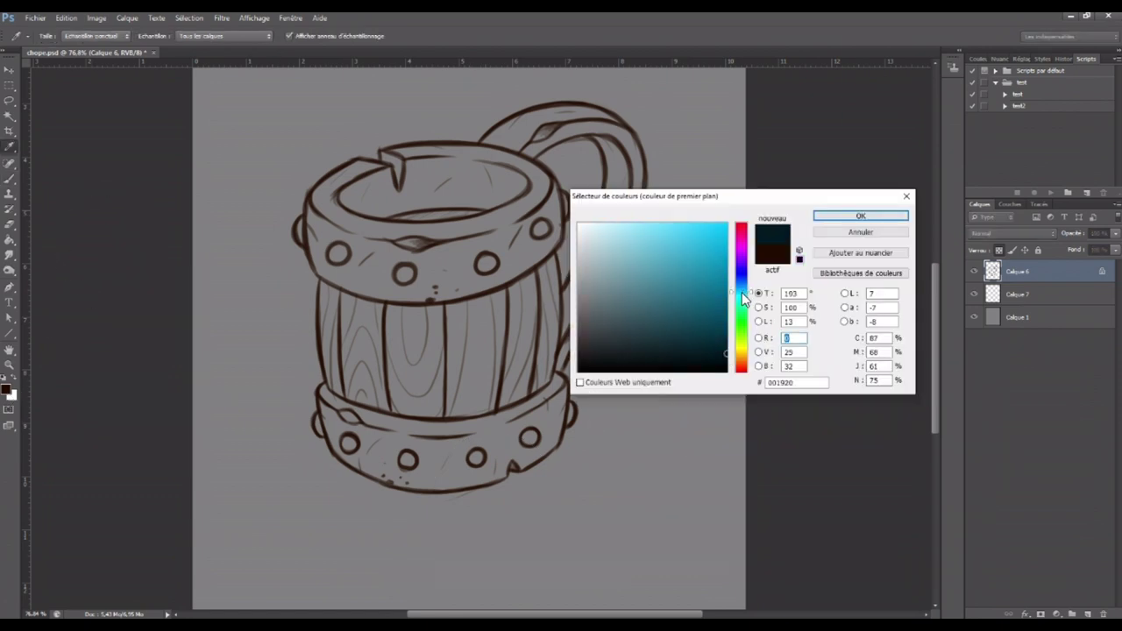
click(835, 219)
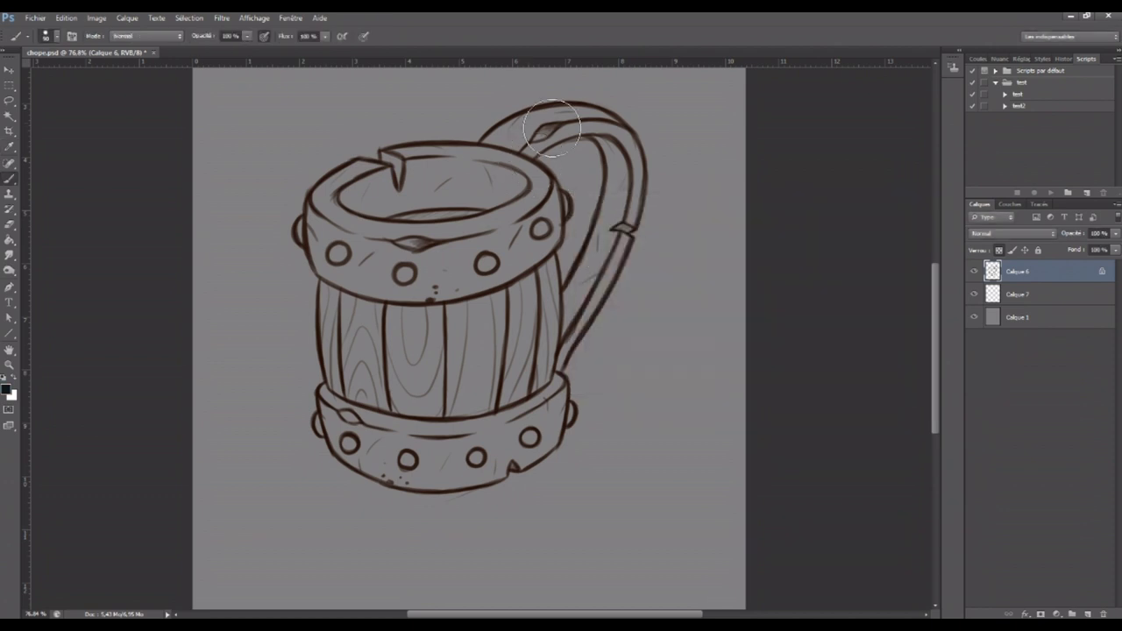
Paint the top rim outline dark teal, including its left and right edges
drag(491, 147, 314, 198)
click(7, 389)
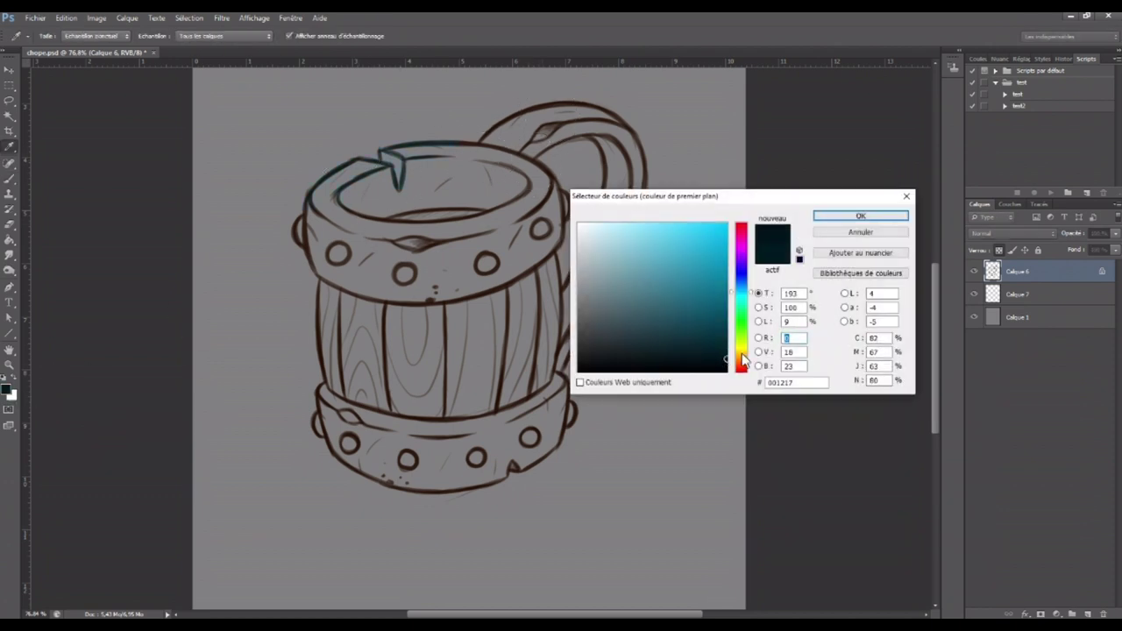
click(841, 213)
drag(303, 209, 311, 260)
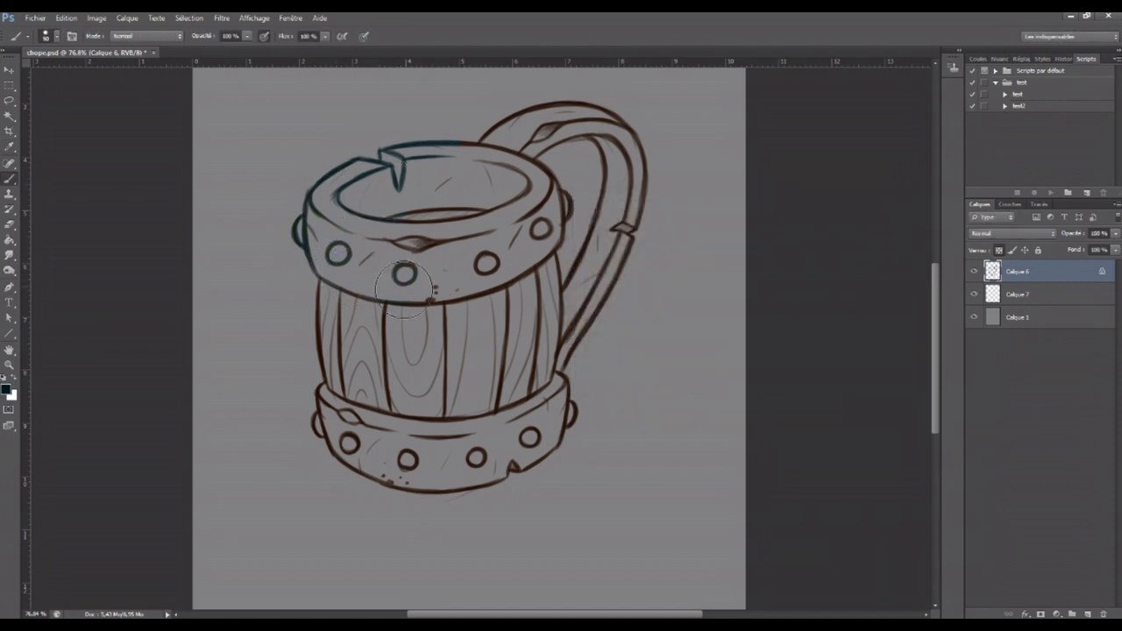
mouse_move(457, 166)
mouse_down()
mouse_move(555, 201)
mouse_move(568, 221)
mouse_up()
Trace the upper and lower band outlines in teal, ending on the line-art layer
drag(506, 277, 423, 300)
mouse_move(320, 417)
mouse_down()
mouse_move(525, 451)
mouse_move(581, 421)
mouse_move(596, 394)
mouse_move(533, 476)
mouse_up()
drag(308, 451, 530, 489)
click(994, 298)
click(7, 389)
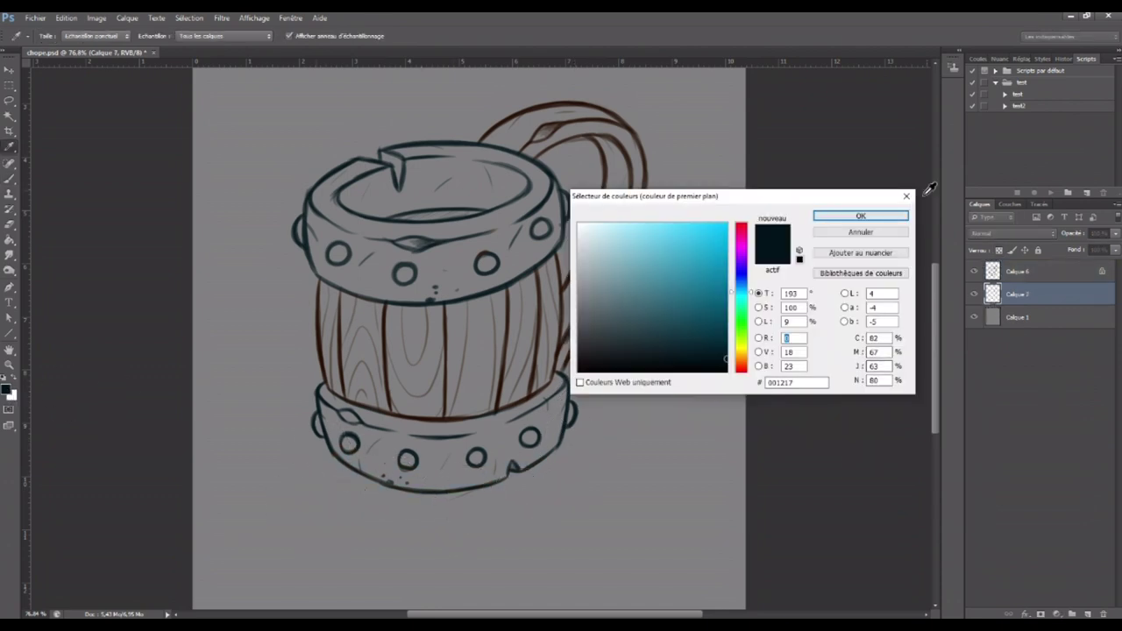
key(Return)
click(1009, 272)
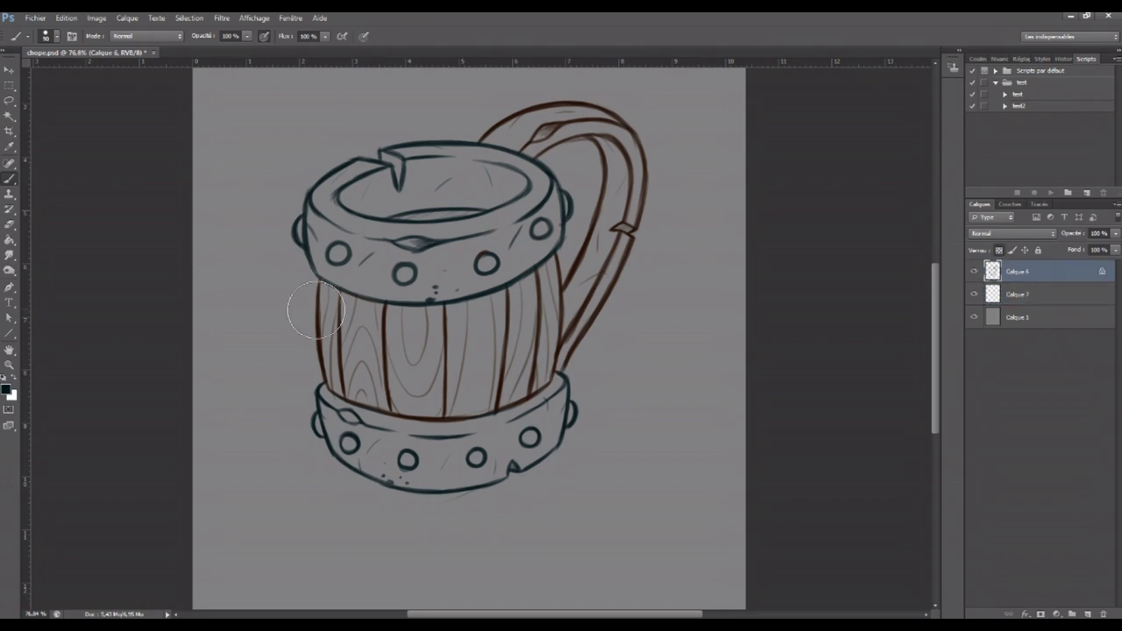
Select the tankard by Magic Wand-ing the background and inverting the selection
click(12, 116)
click(215, 356)
right_click(488, 277)
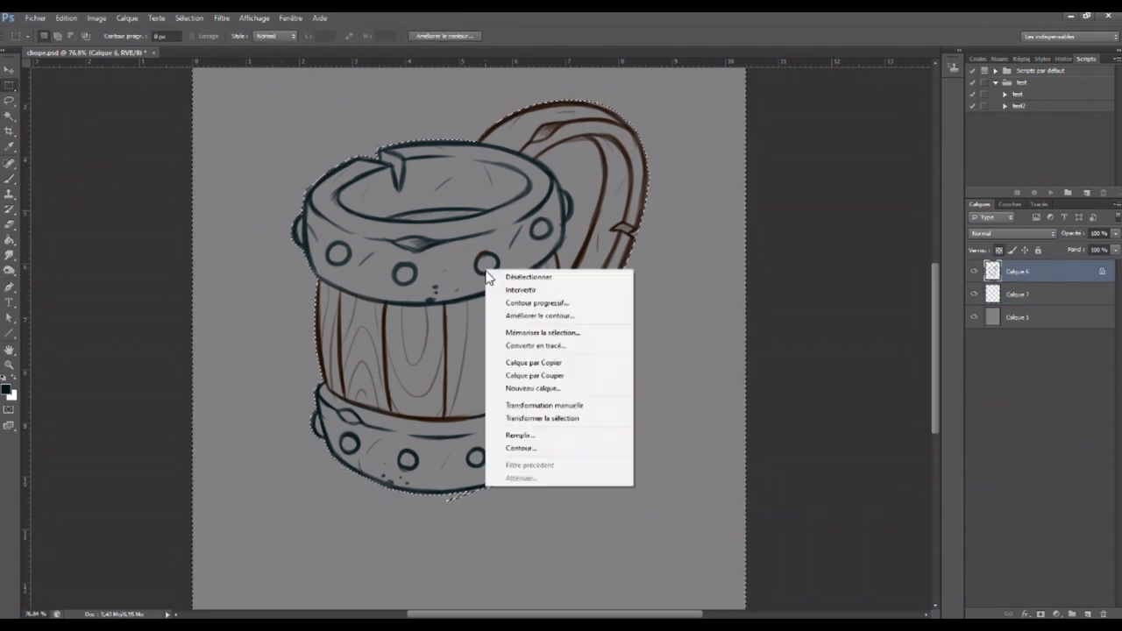
click(499, 290)
Choose the mid-brown #4c3a29 as the foreground colour
click(7, 390)
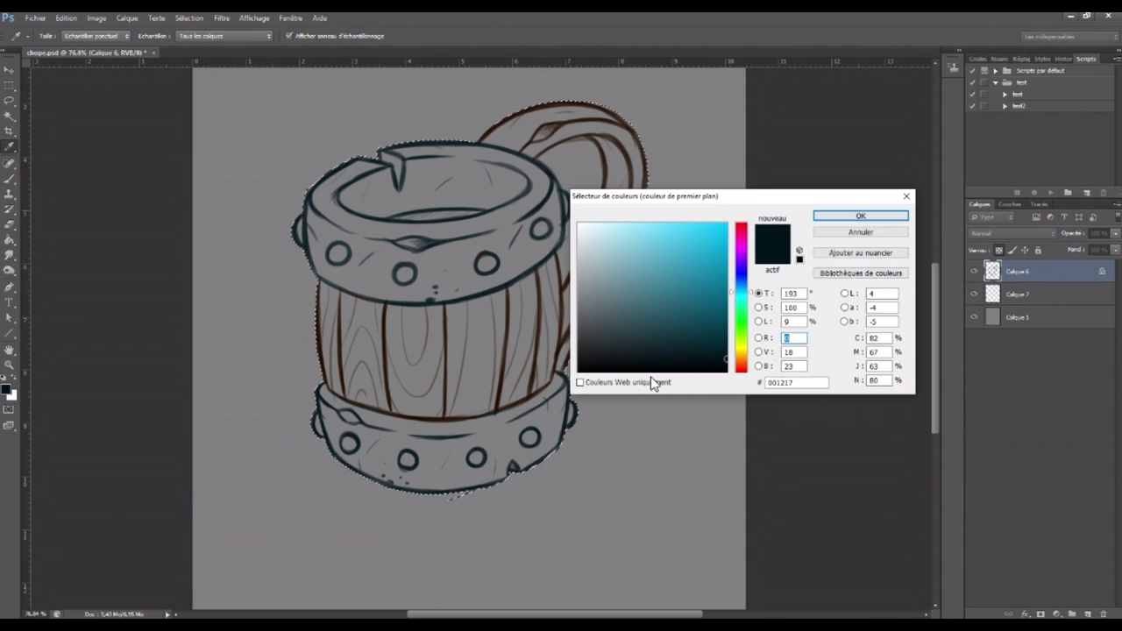
click(742, 361)
drag(714, 338, 645, 341)
click(663, 330)
click(644, 330)
click(859, 216)
Fill the tankard selection with brown on the colour layer, then deselect
click(9, 239)
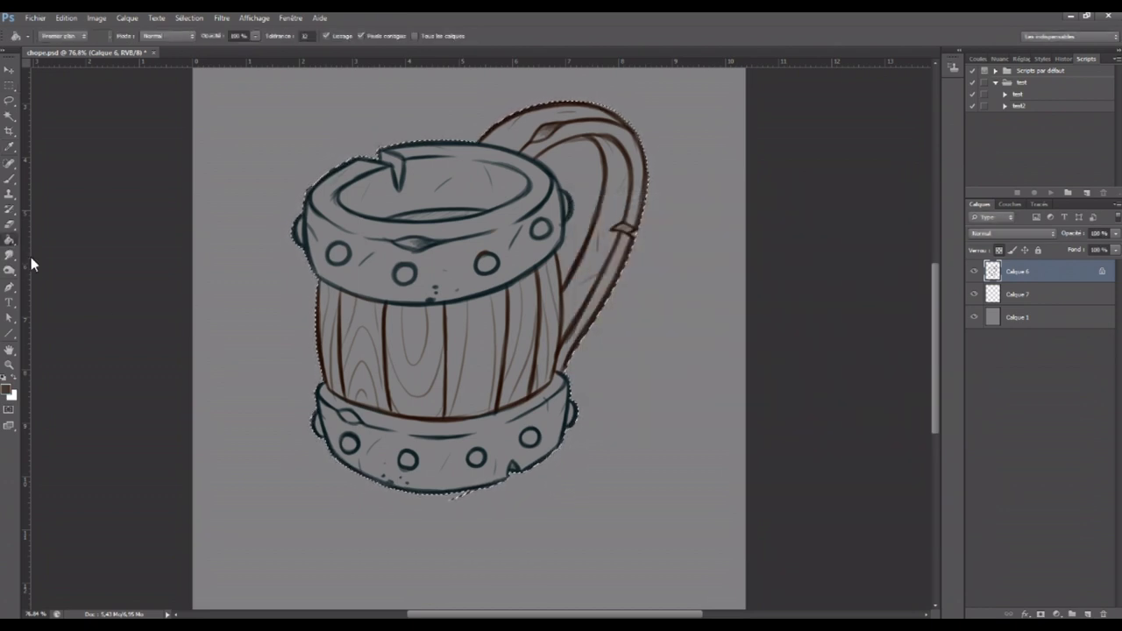
key(alt+bracketleft)
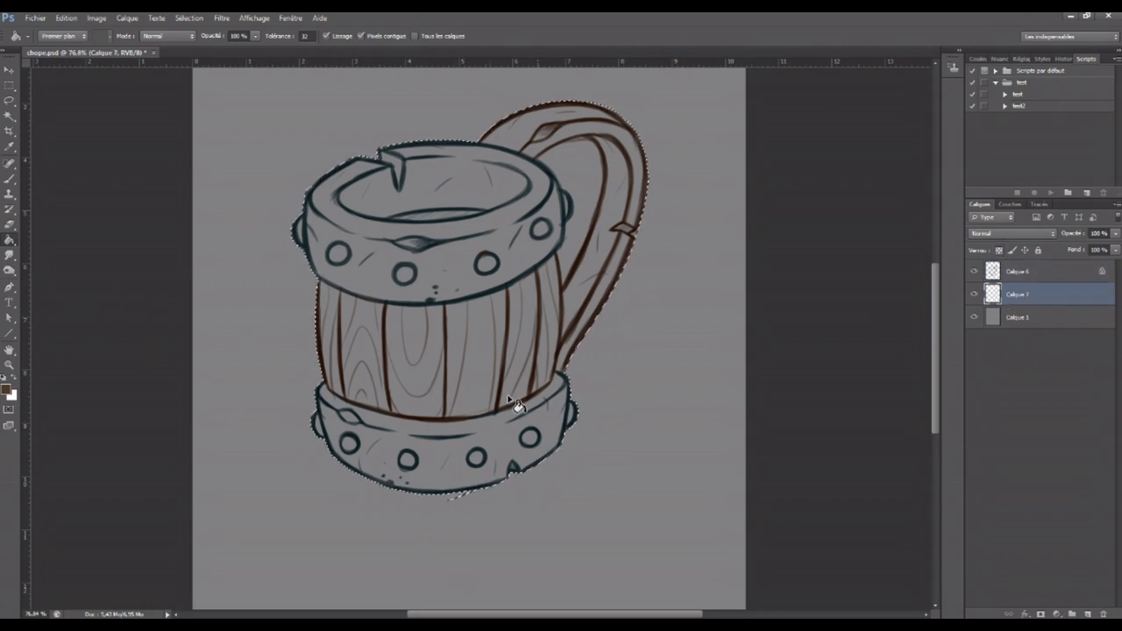
click(520, 408)
click(9, 85)
click(536, 319)
click(8, 364)
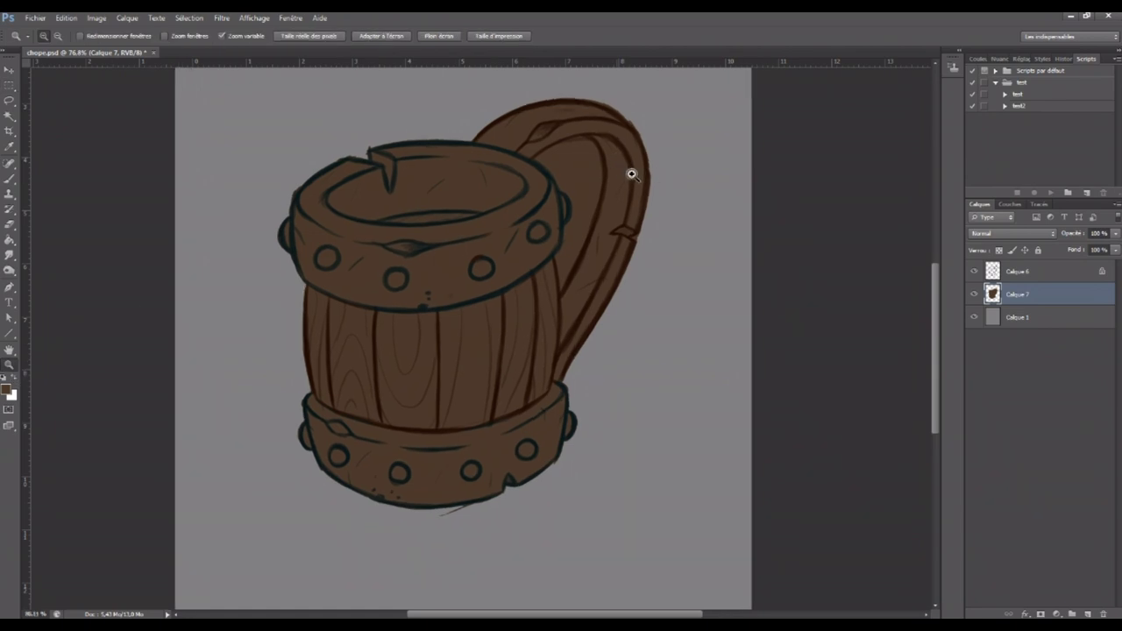
drag(628, 166, 684, 166)
click(9, 116)
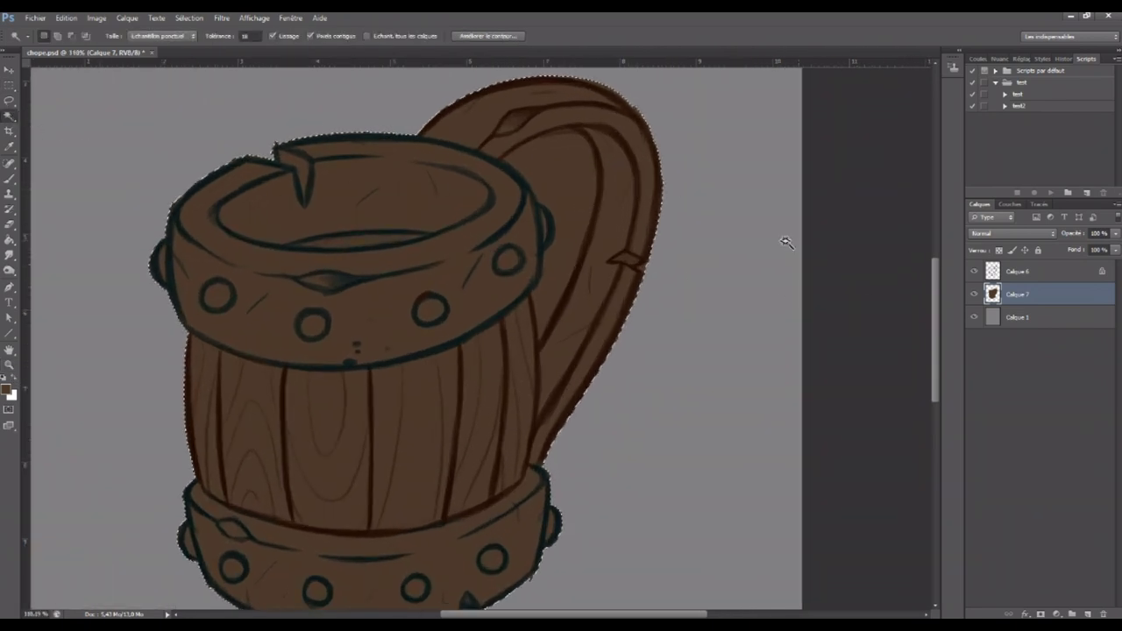
Delete the brown fill inside the handle's inner gap and deselect
key(alt+bracketright)
click(575, 200)
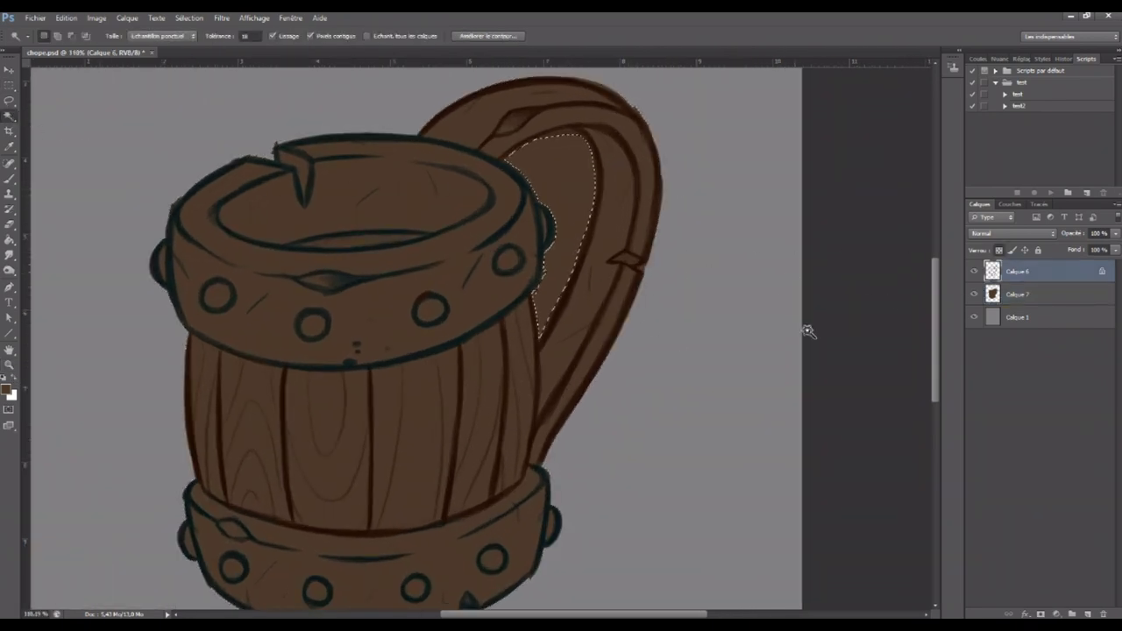
click(1008, 294)
key(Delete)
key(m)
key(ctrl+d)
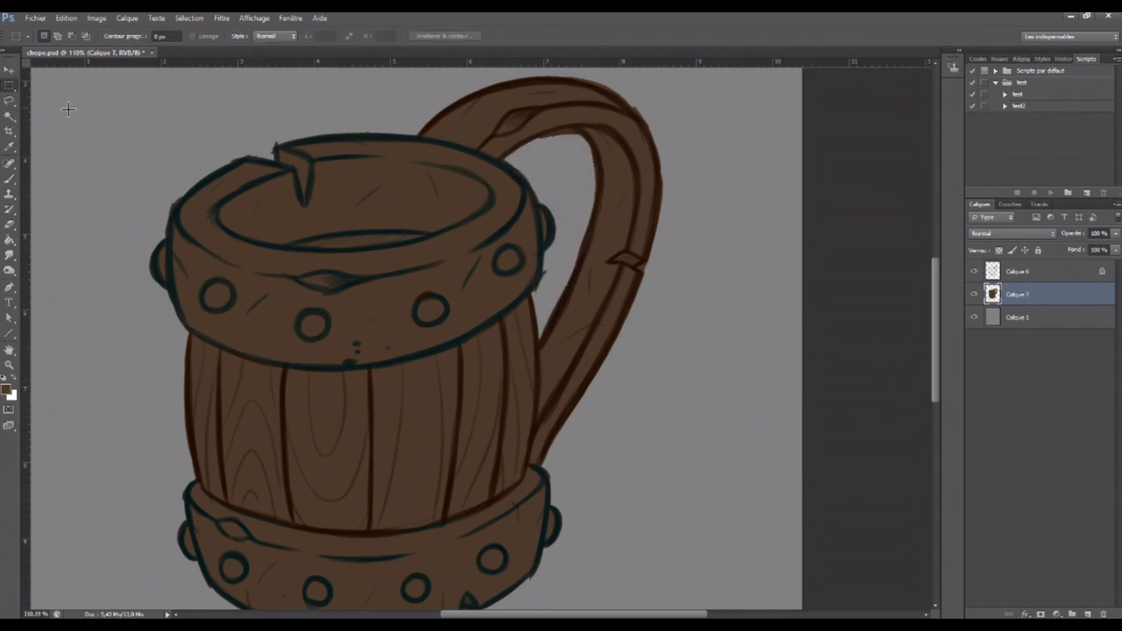
Unlock the line art's transparency and toggle the brown fill's visibility to check it
click(996, 272)
click(999, 250)
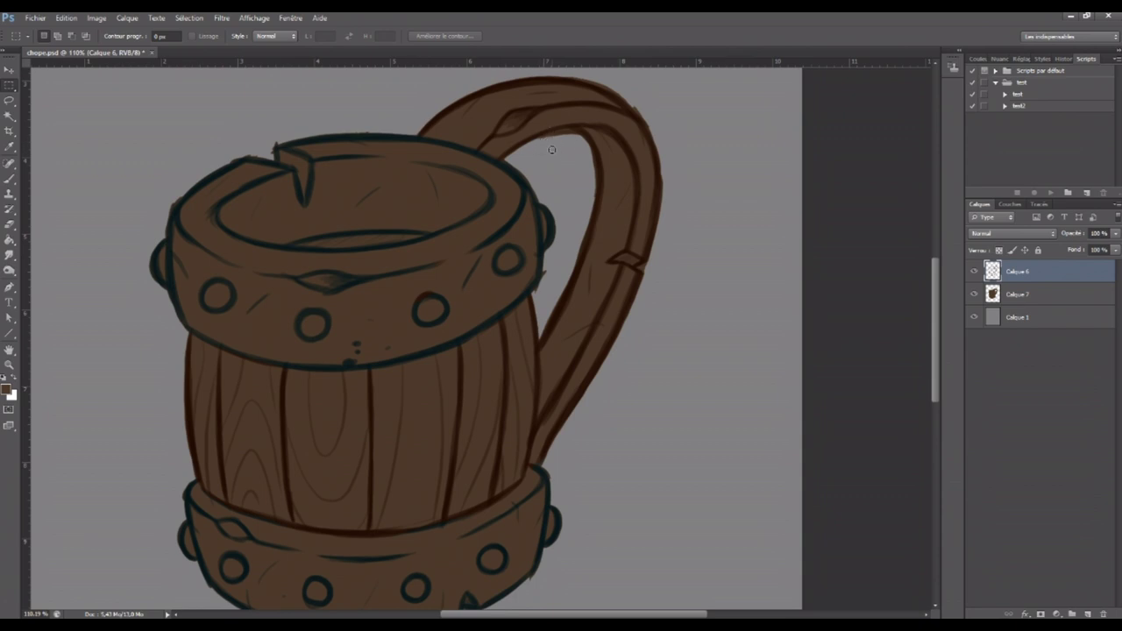
click(974, 295)
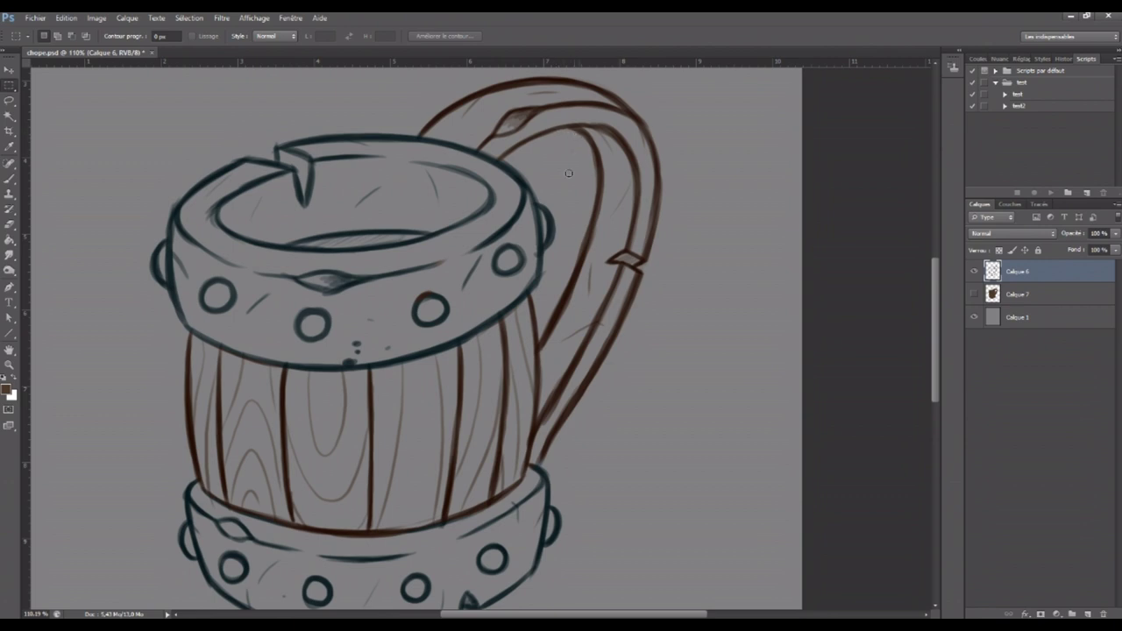
click(975, 294)
click(1017, 295)
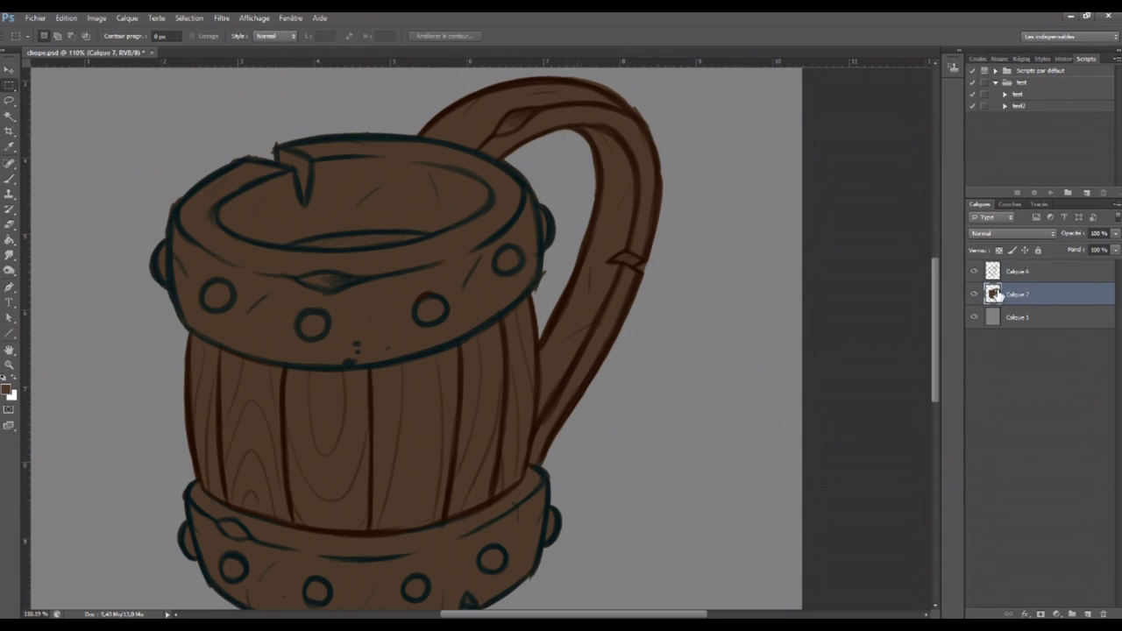
Zoom out and pick a muted blue-grey foreground colour
key(z)
alt+click(327, 410)
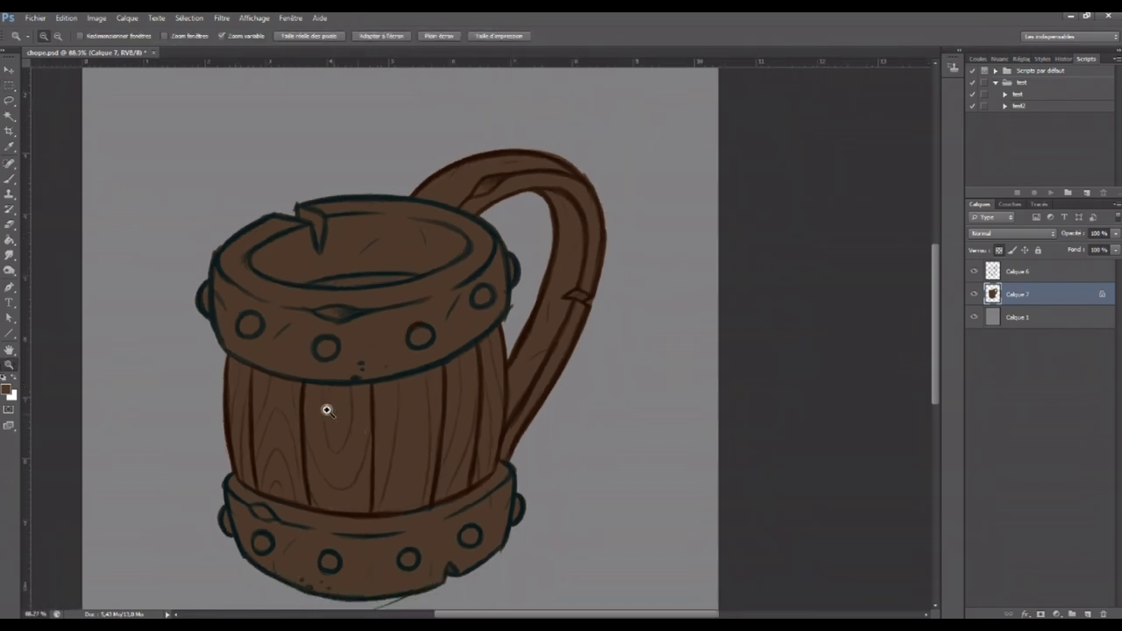
click(9, 393)
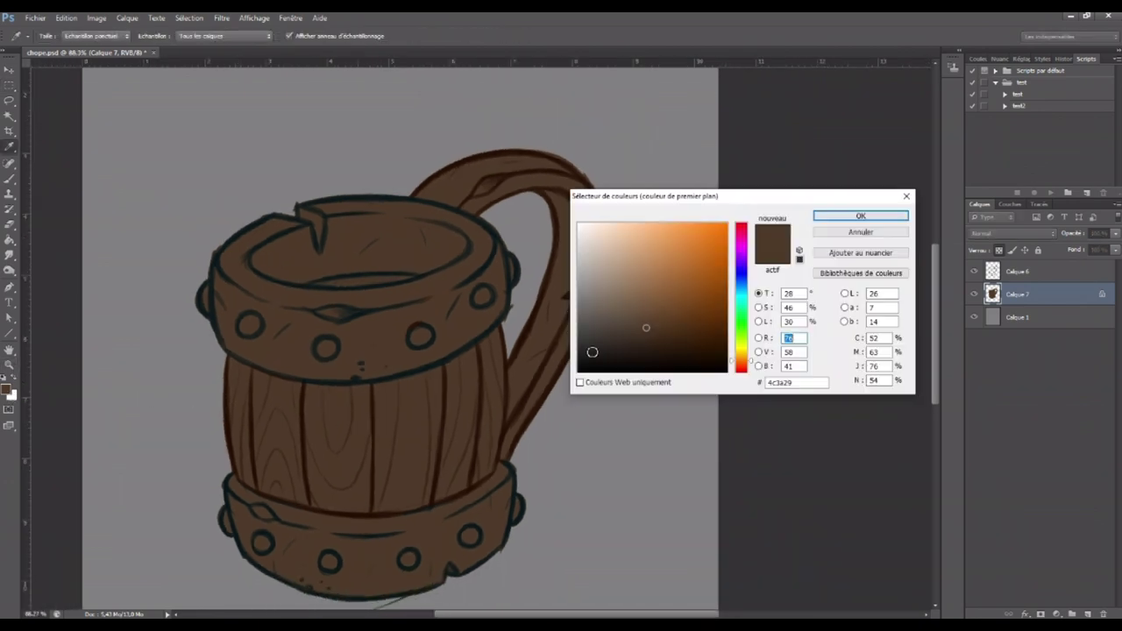
click(740, 293)
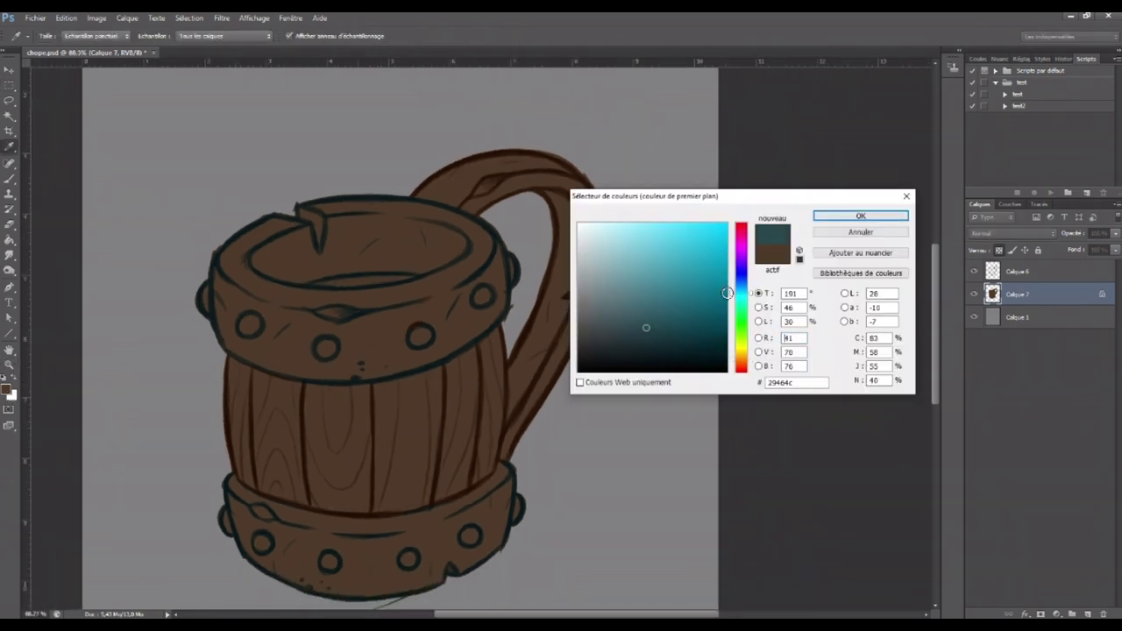
click(611, 315)
click(860, 216)
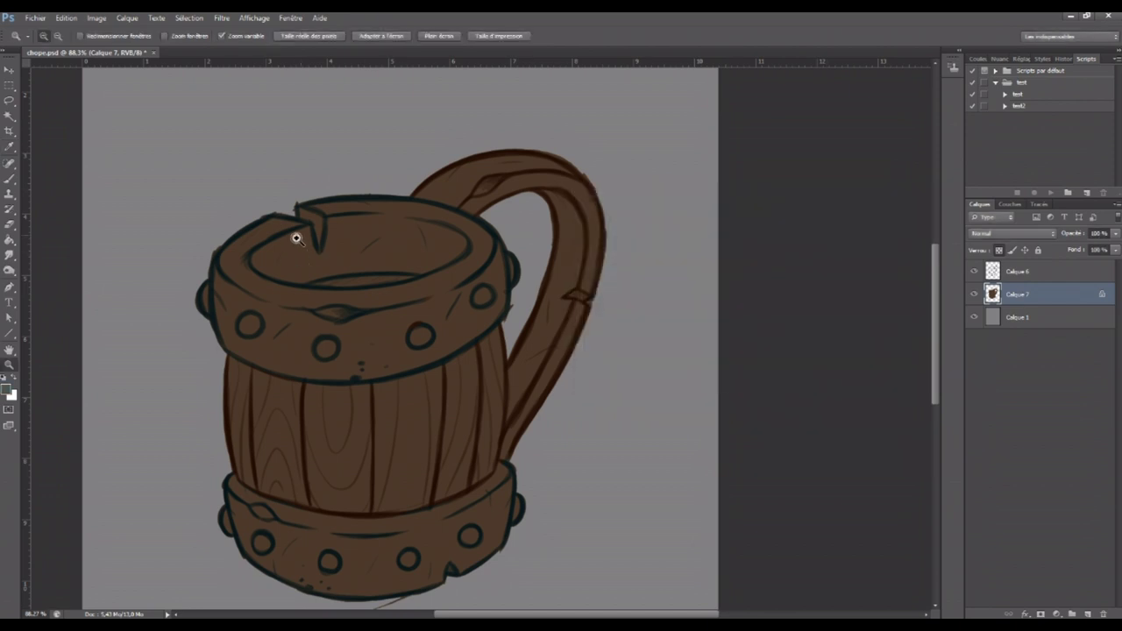
Brush blue-grey across the rim and the top band's left side
click(11, 179)
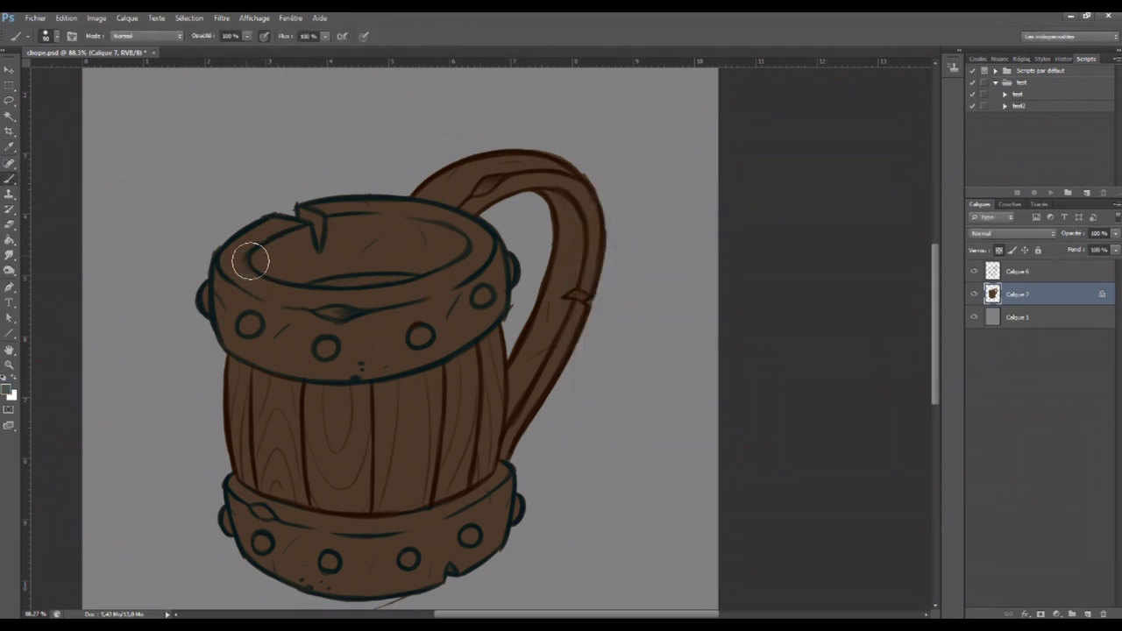
drag(298, 221, 247, 255)
click(7, 389)
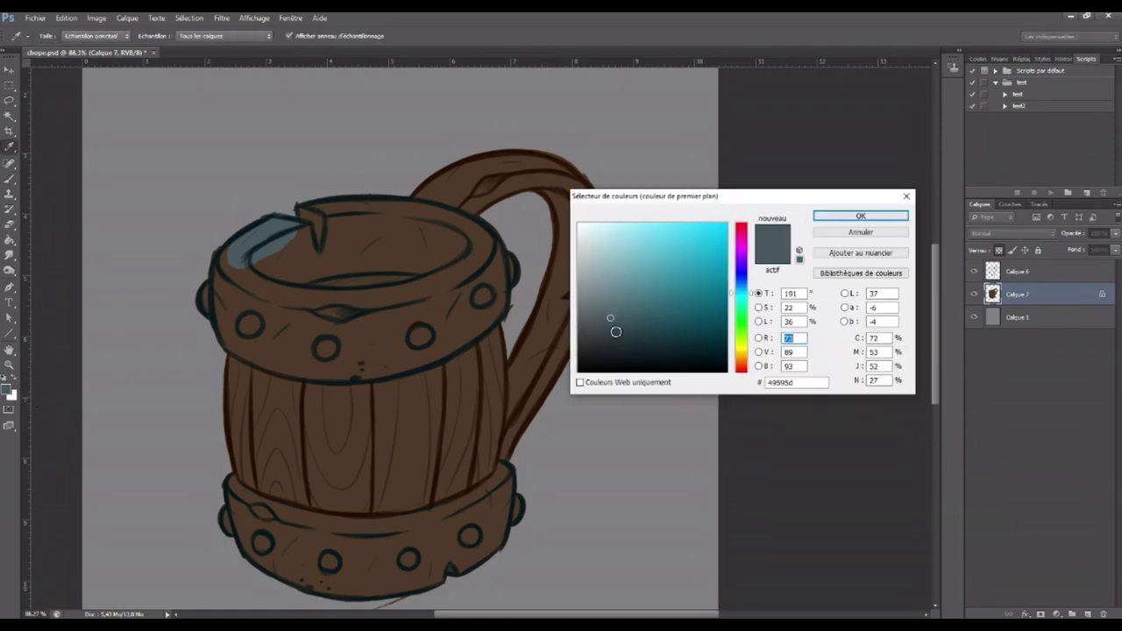
click(827, 220)
mouse_move(271, 251)
mouse_down()
mouse_move(275, 237)
mouse_move(251, 263)
mouse_move(274, 294)
mouse_move(321, 220)
mouse_move(345, 213)
mouse_up()
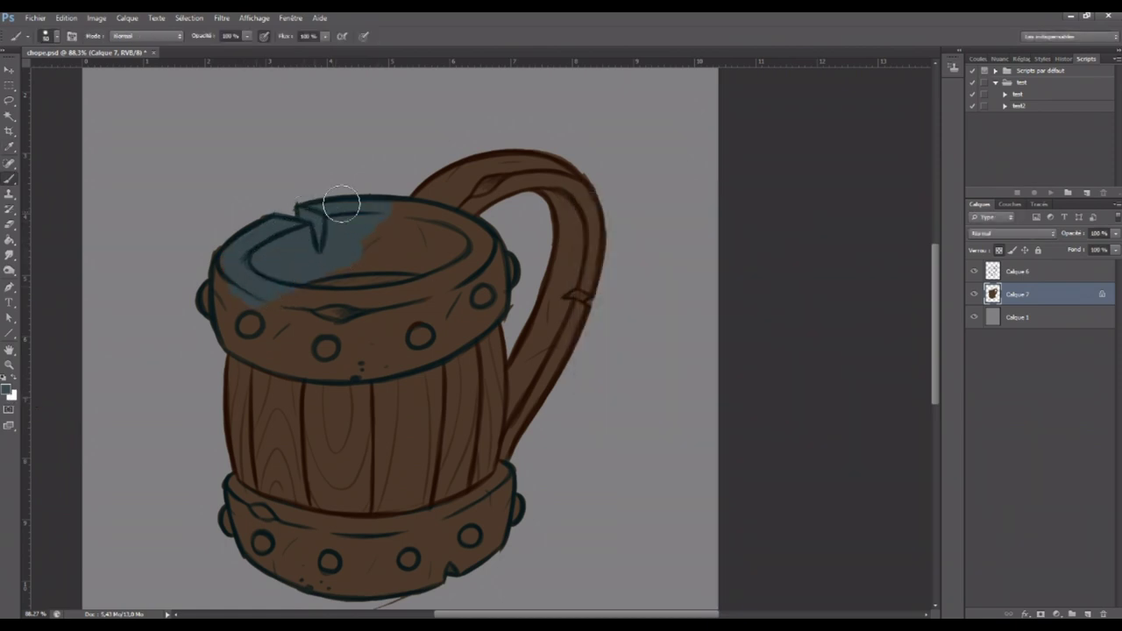
mouse_move(253, 243)
mouse_down()
mouse_move(215, 283)
mouse_move(209, 322)
mouse_move(275, 306)
mouse_move(438, 301)
mouse_move(431, 293)
mouse_move(481, 255)
mouse_move(308, 277)
mouse_move(465, 251)
mouse_move(386, 216)
mouse_up()
With a smaller brush, paint the band's bottom edge blue-grey and cover a brown fleck
key(bracketleft)
mouse_move(507, 317)
mouse_down()
mouse_move(298, 374)
mouse_move(235, 342)
mouse_move(321, 319)
mouse_move(440, 318)
mouse_move(374, 370)
mouse_up()
click(351, 368)
alt+click(458, 194)
click(981, 270)
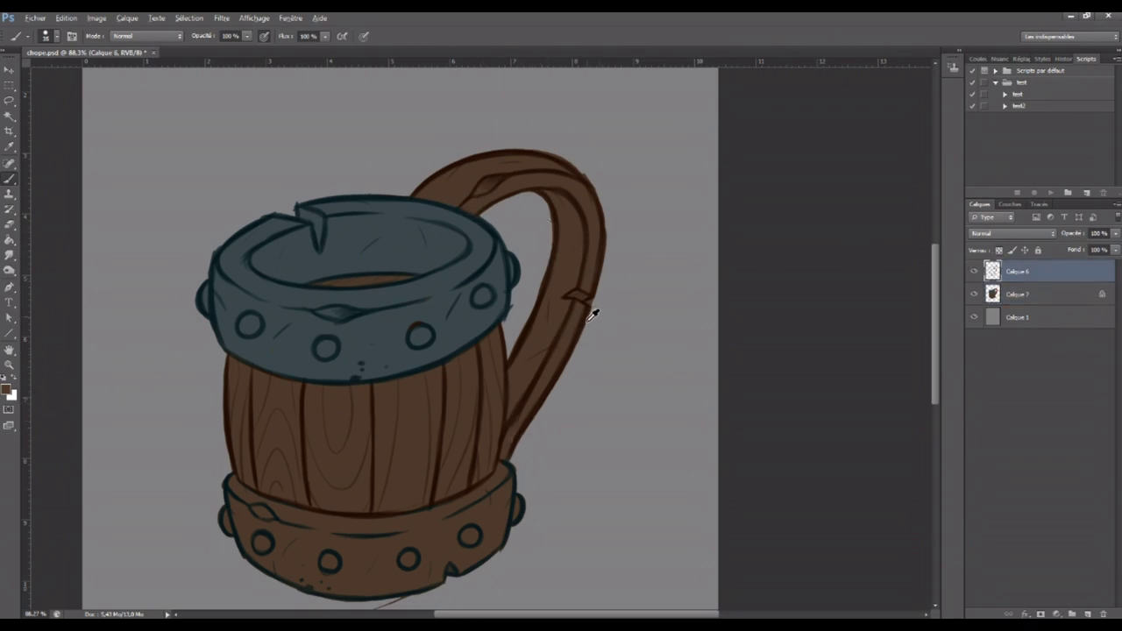
Outline four top-band rivets in brown on Calque 6
click(982, 294)
click(997, 267)
mouse_move(495, 285)
mouse_down()
mouse_move(476, 296)
mouse_move(491, 282)
mouse_up()
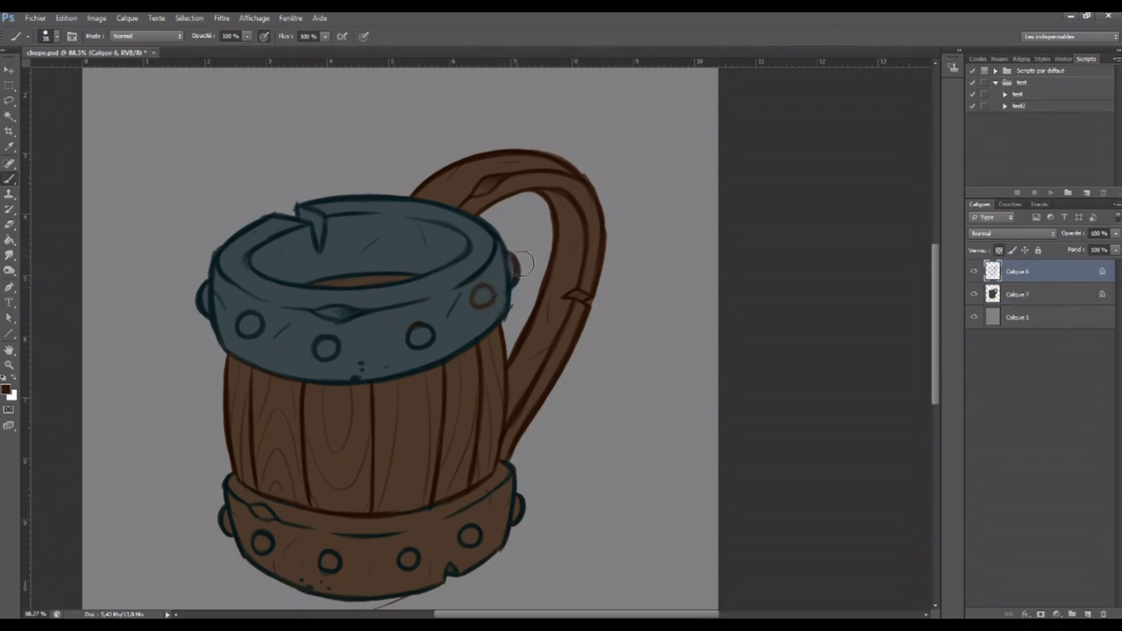
drag(431, 326, 421, 325)
drag(337, 344, 325, 351)
mouse_move(259, 319)
mouse_down()
mouse_move(253, 334)
mouse_move(202, 290)
mouse_up()
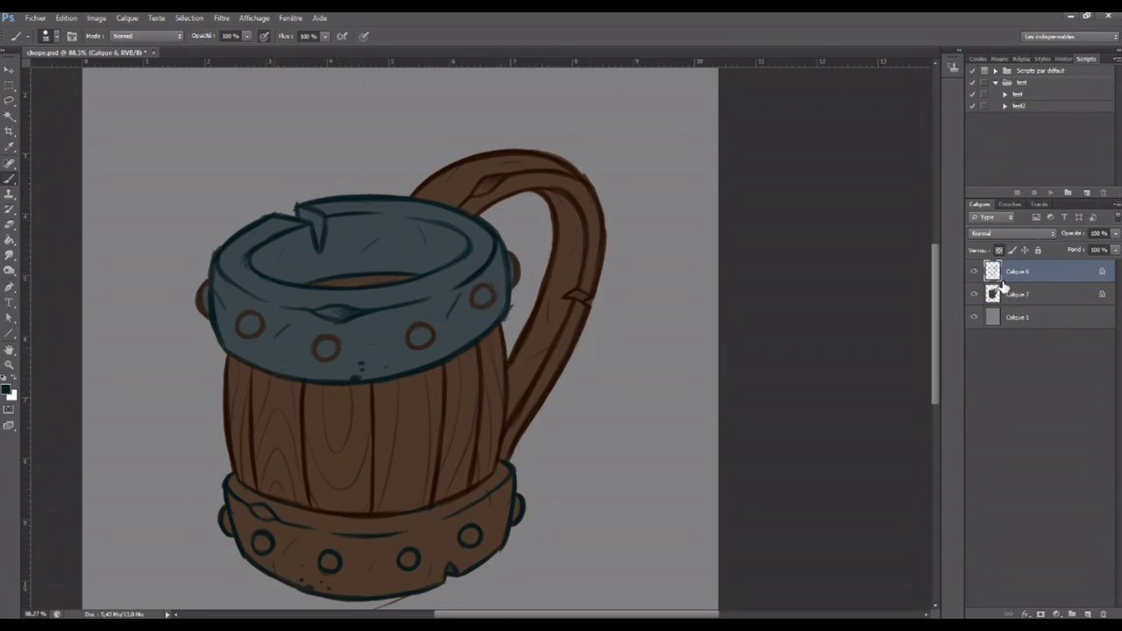
Lock Calque 7's transparent pixels and pick the handle's dark brown as foreground
click(1003, 293)
alt+click(284, 360)
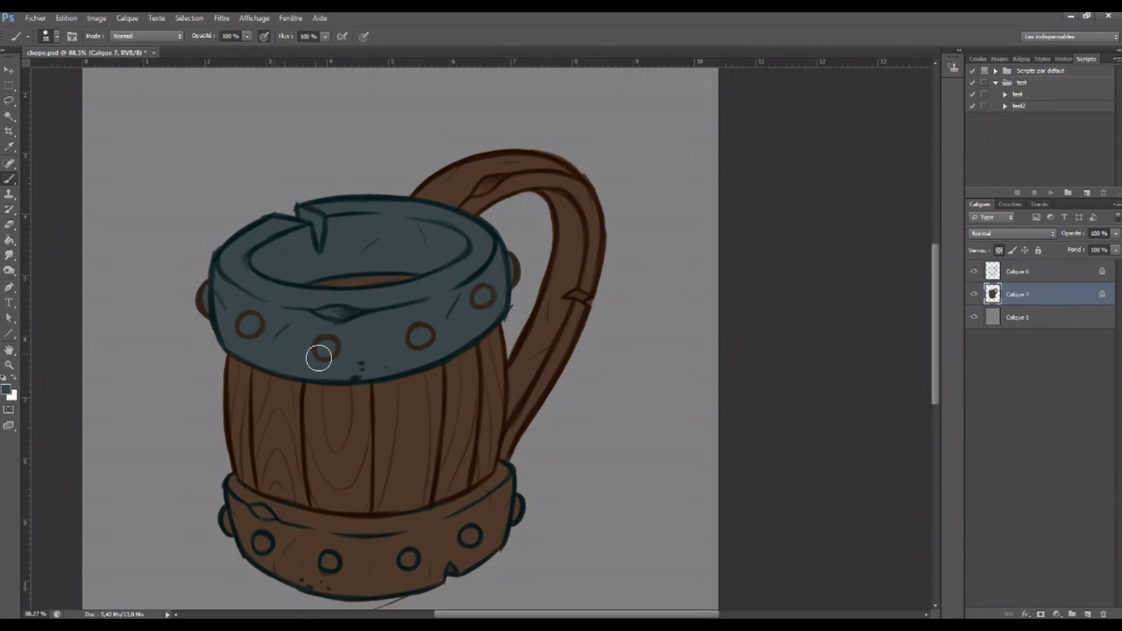
click(1000, 250)
click(10, 392)
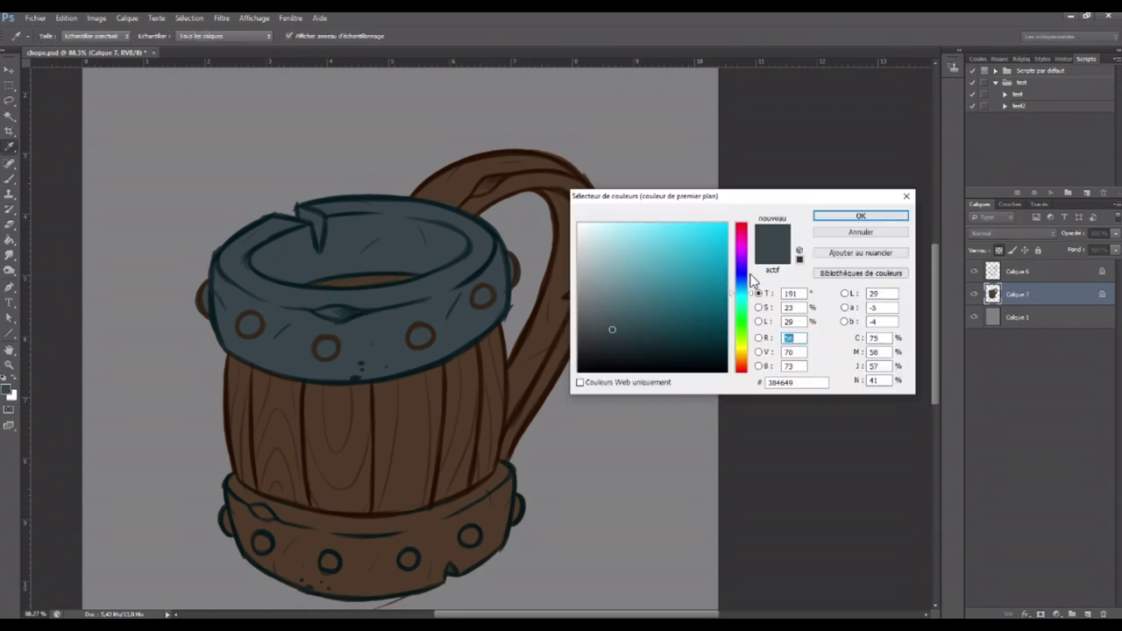
click(536, 382)
click(694, 333)
click(860, 217)
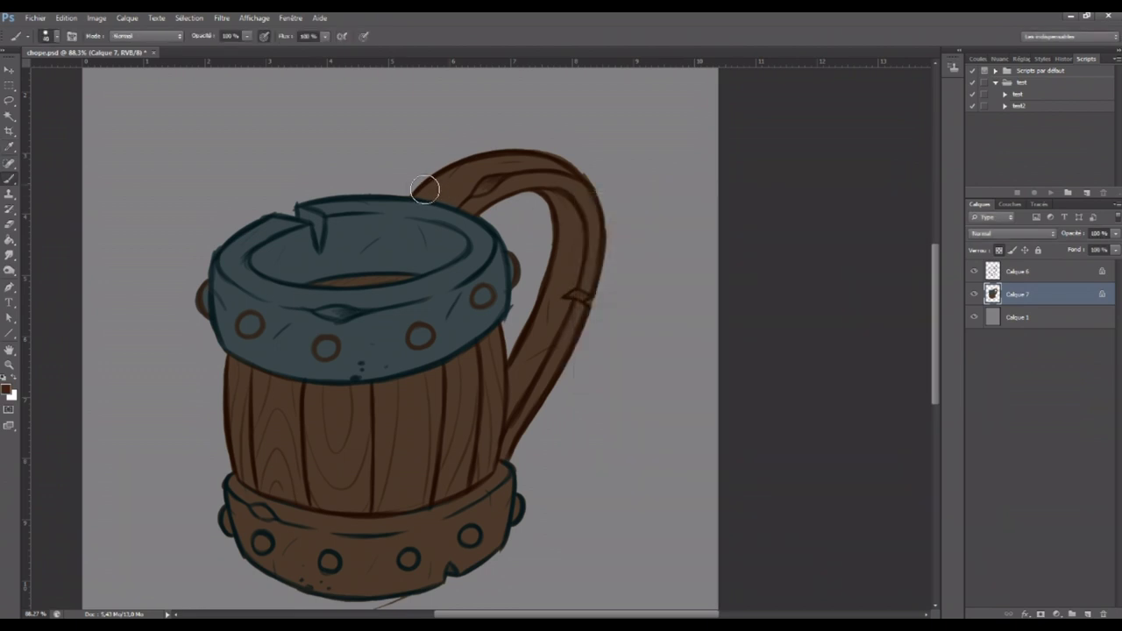
Repaint the handle darker brown and fill the four top-band rivets with it
drag(433, 185, 545, 219)
mouse_move(431, 175)
mouse_down()
mouse_move(533, 389)
mouse_move(514, 465)
mouse_move(588, 217)
mouse_up()
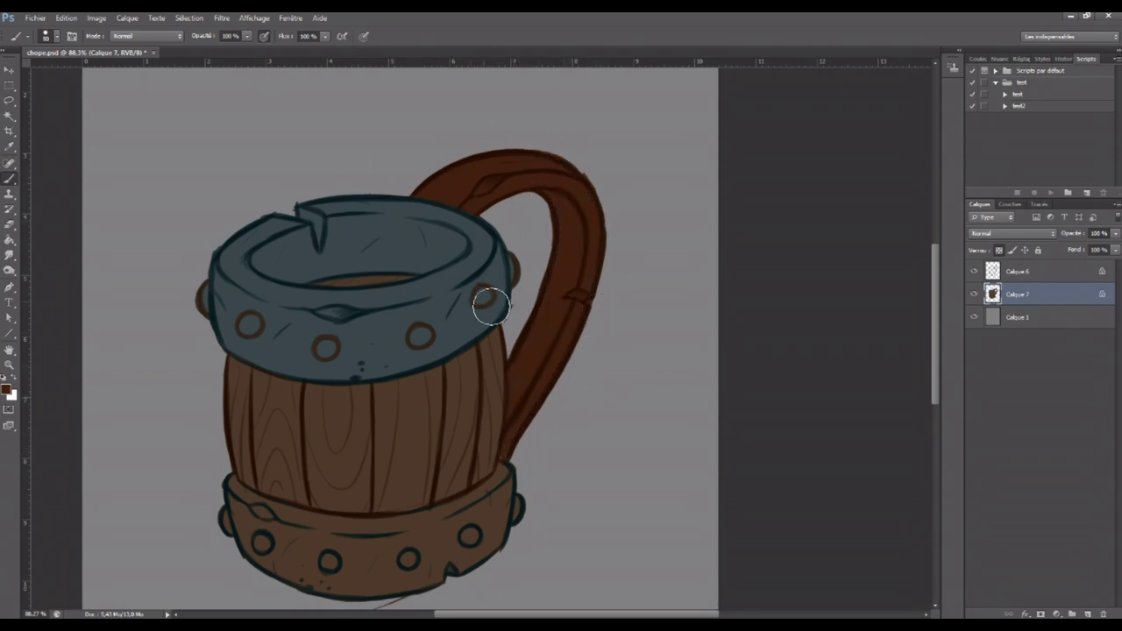
drag(485, 301, 490, 301)
drag(424, 342, 424, 339)
click(327, 349)
click(251, 324)
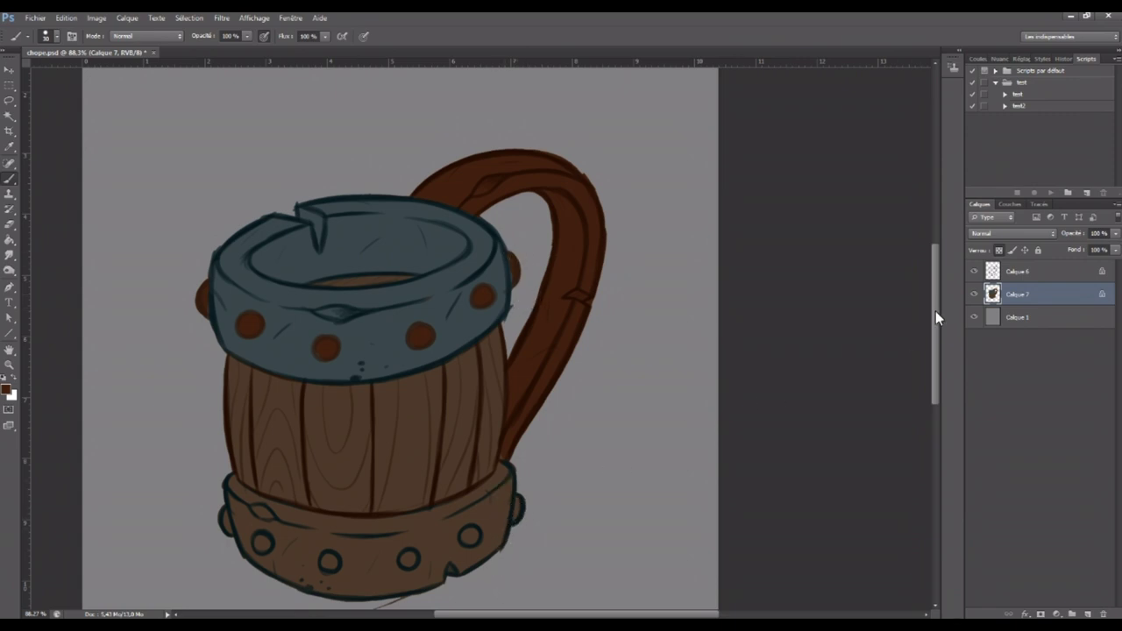
Darken the lower band's side rivet, then paint the lower band sampled blue-grey around its rivets
drag(936, 317, 936, 326)
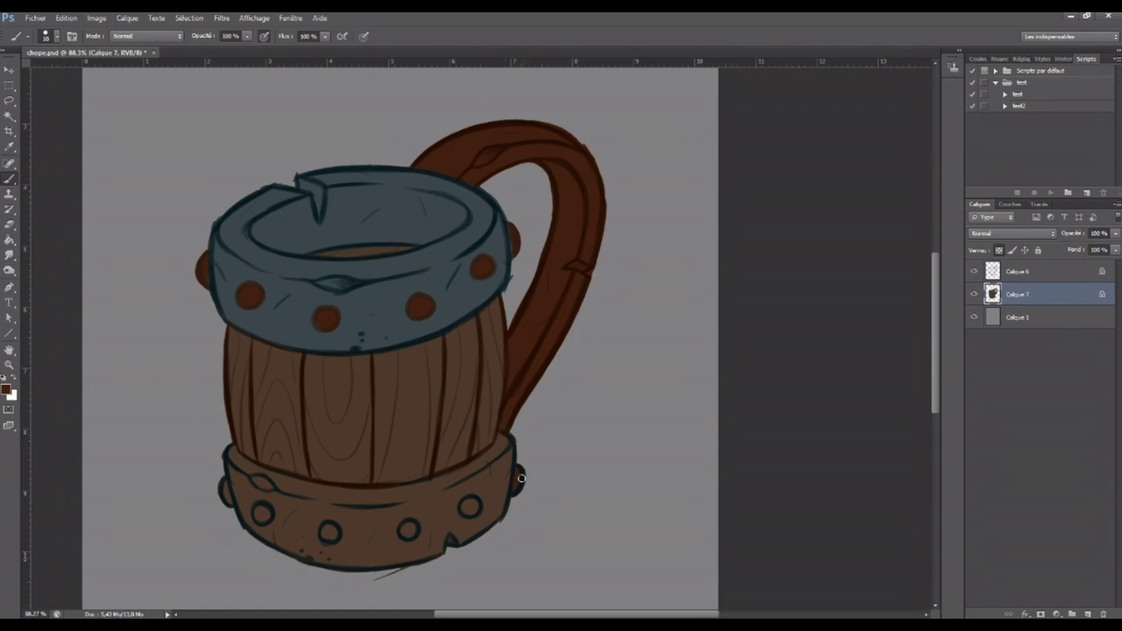
drag(476, 507, 474, 510)
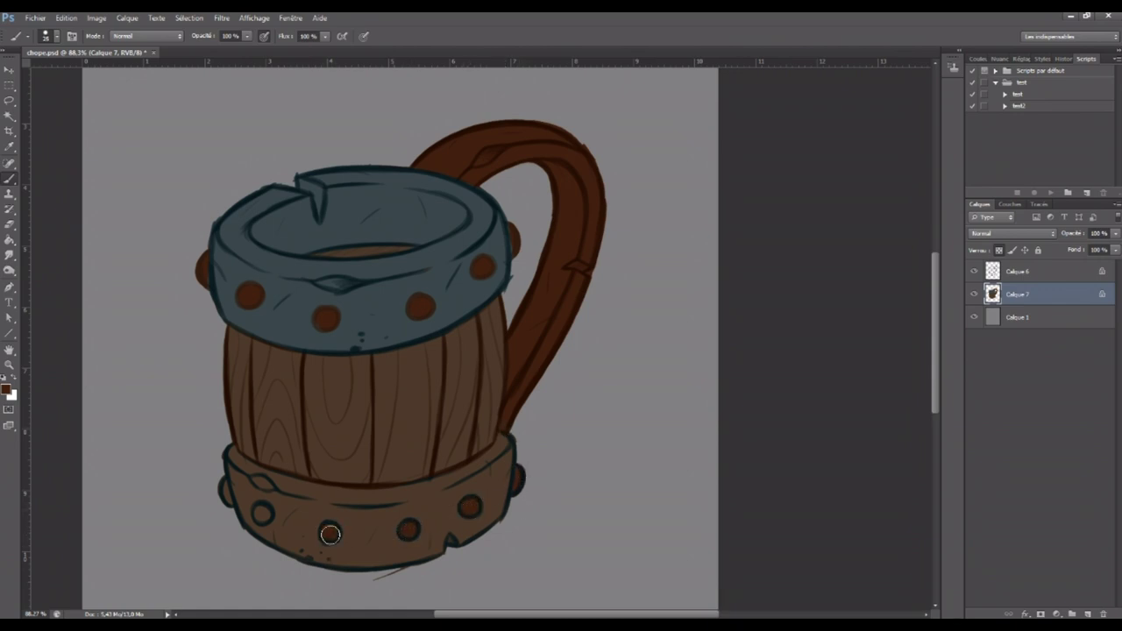
alt+click(363, 313)
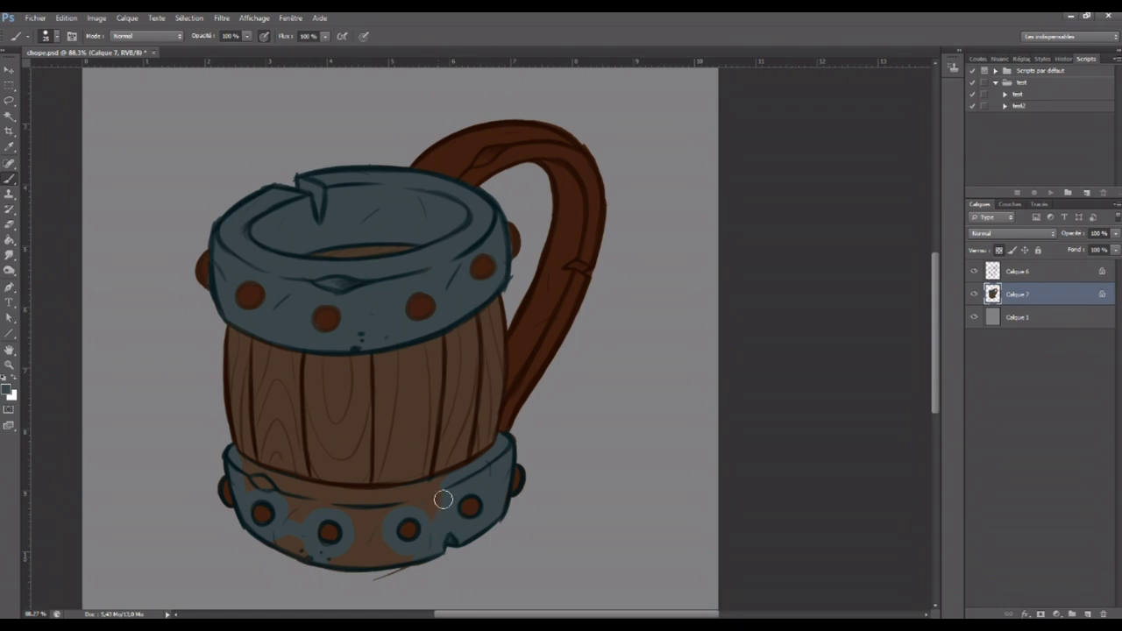
drag(261, 468, 279, 484)
drag(384, 508, 376, 547)
drag(275, 489, 362, 518)
alt+click(558, 232)
Switch between Calque 6 and Calque 7 and sample the barrel's brown
click(1002, 277)
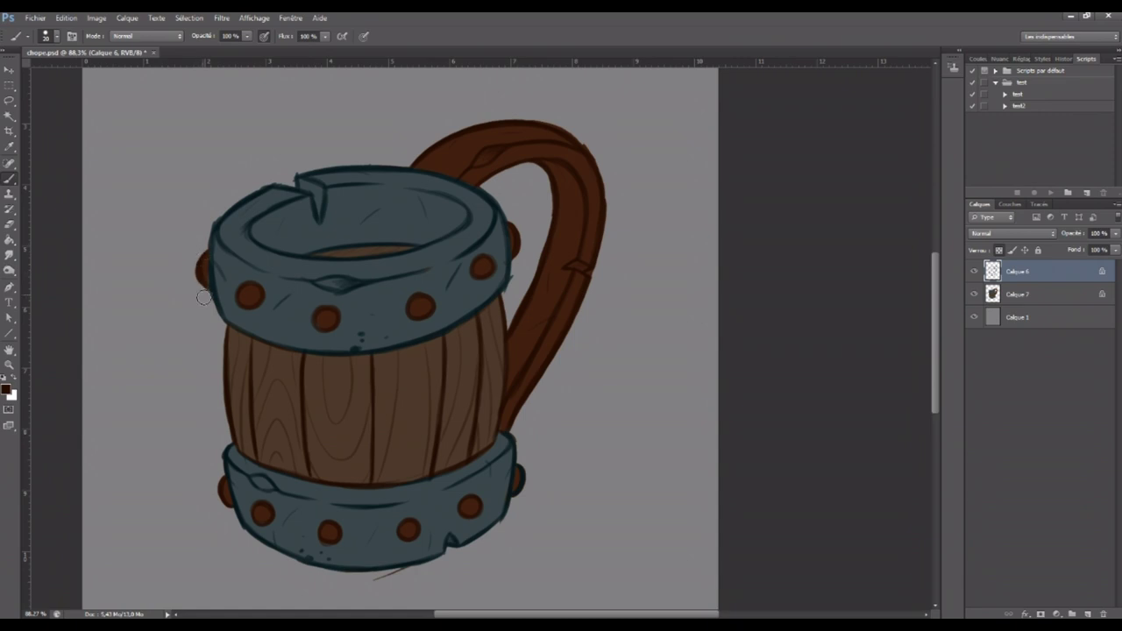
click(996, 298)
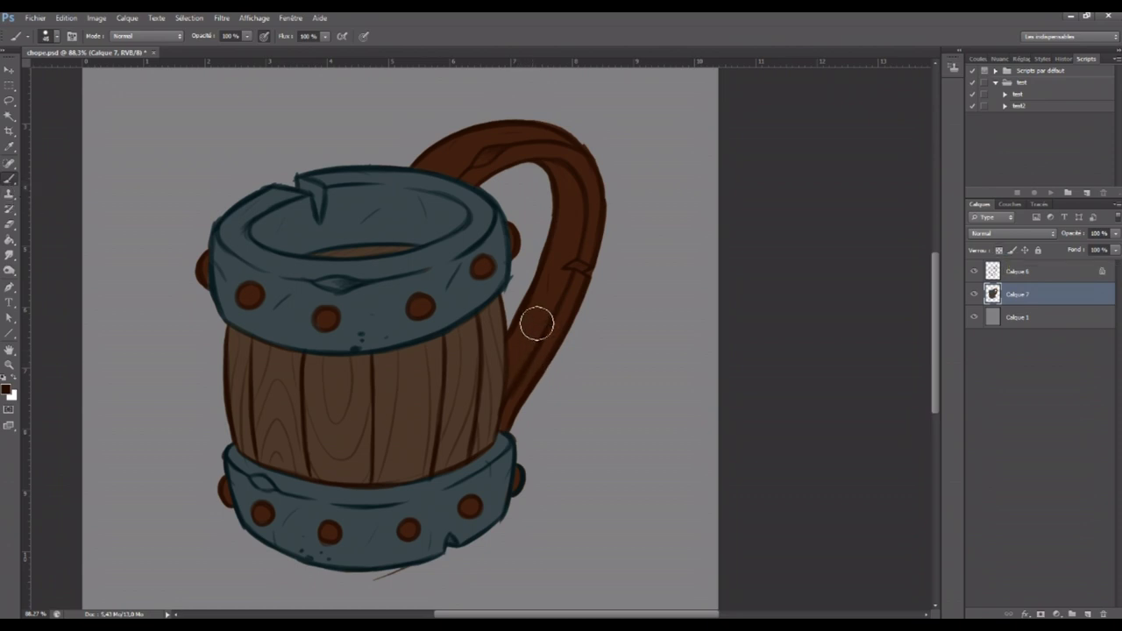
alt+click(485, 392)
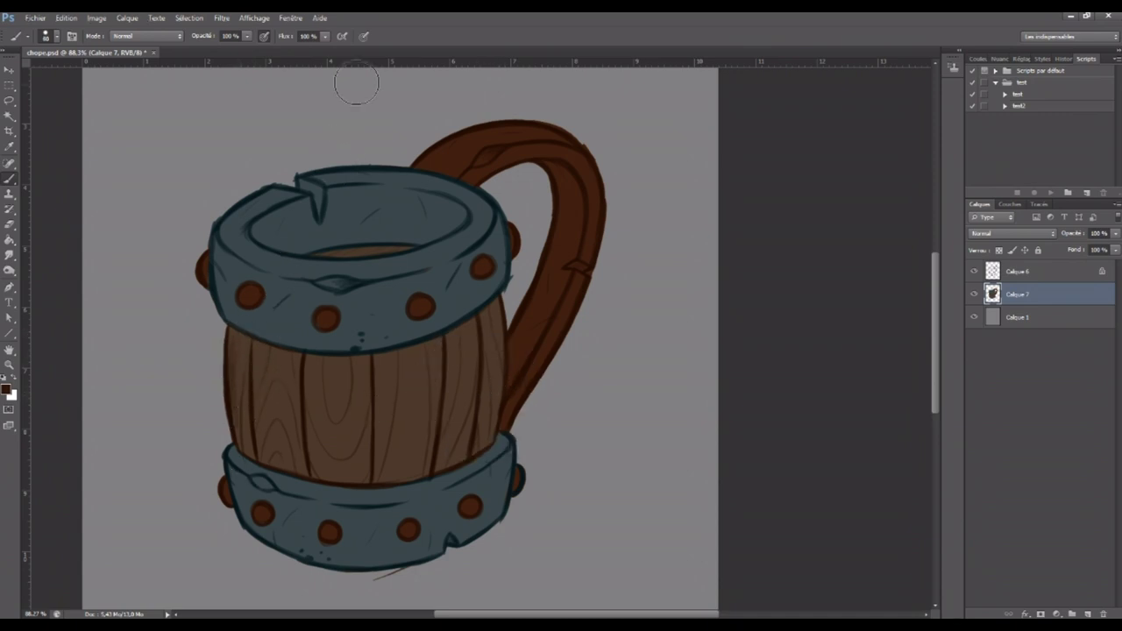
Turn off Shape Dynamics in the brush settings
click(73, 37)
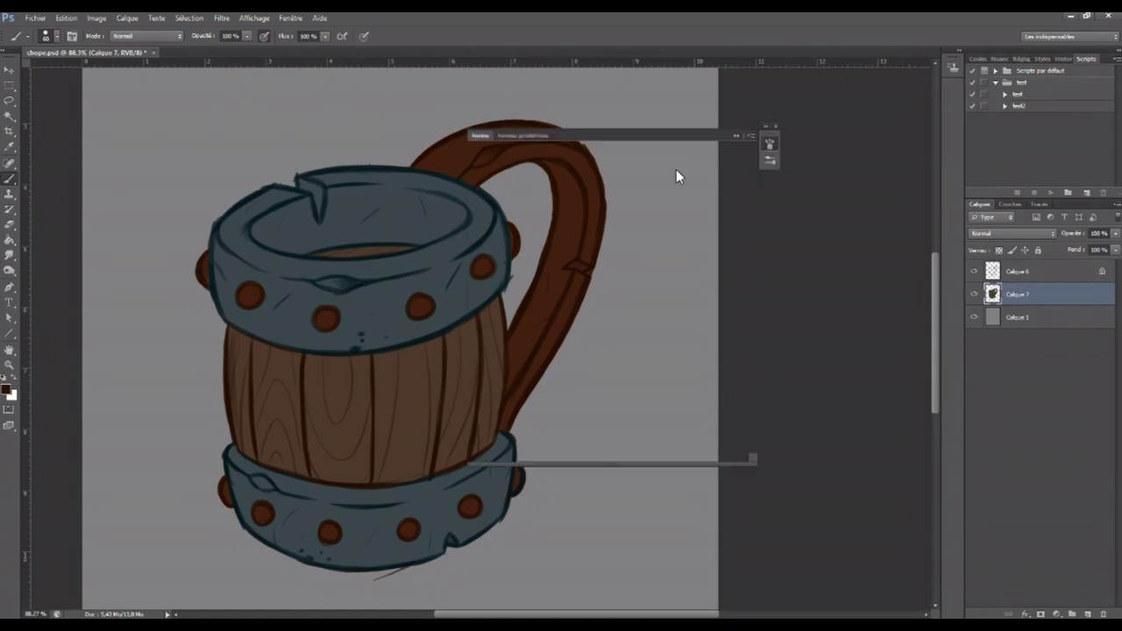
click(480, 178)
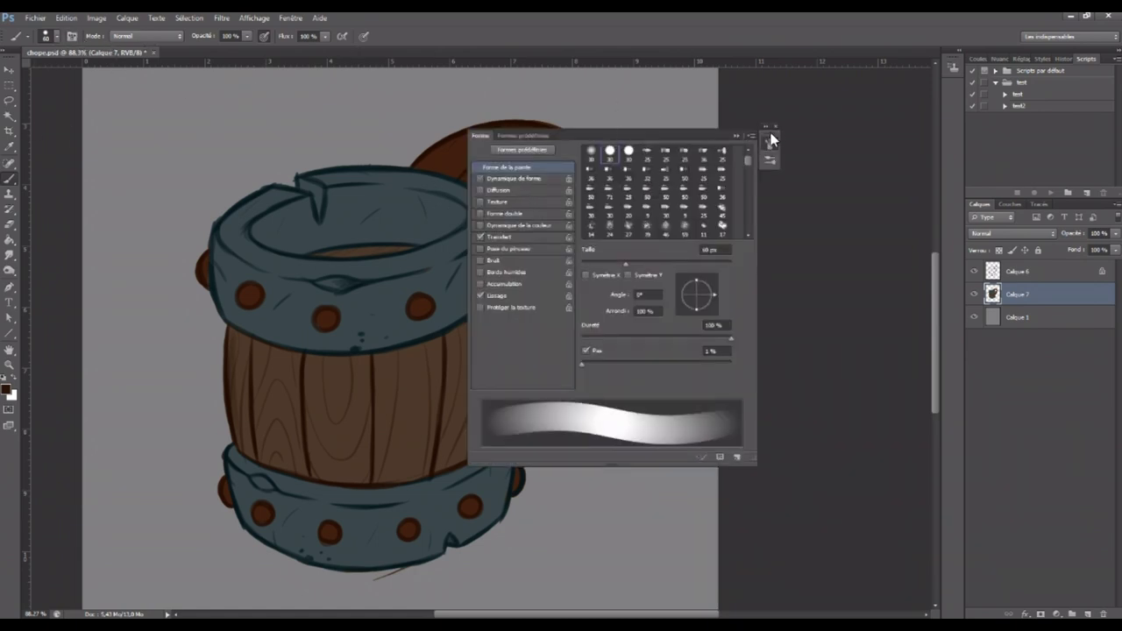
click(769, 140)
Lock Calque 7's transparent pixels and shade the barrel's left edge darker
mouse_move(246, 370)
mouse_down()
mouse_move(245, 383)
mouse_move(235, 343)
mouse_move(253, 354)
mouse_up()
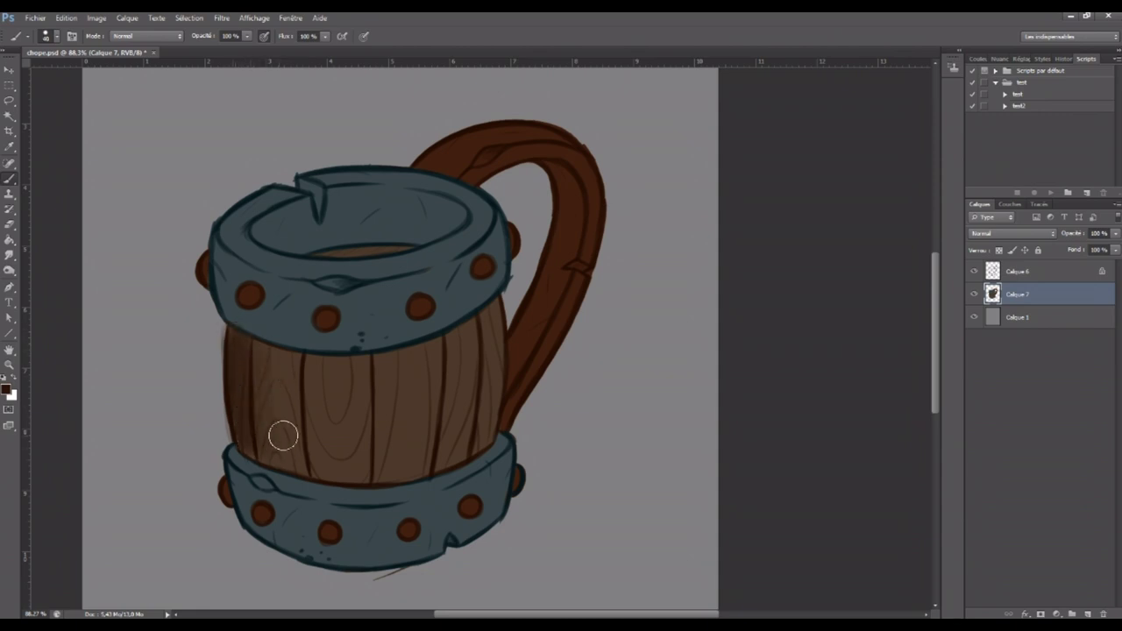
key(ctrl+z)
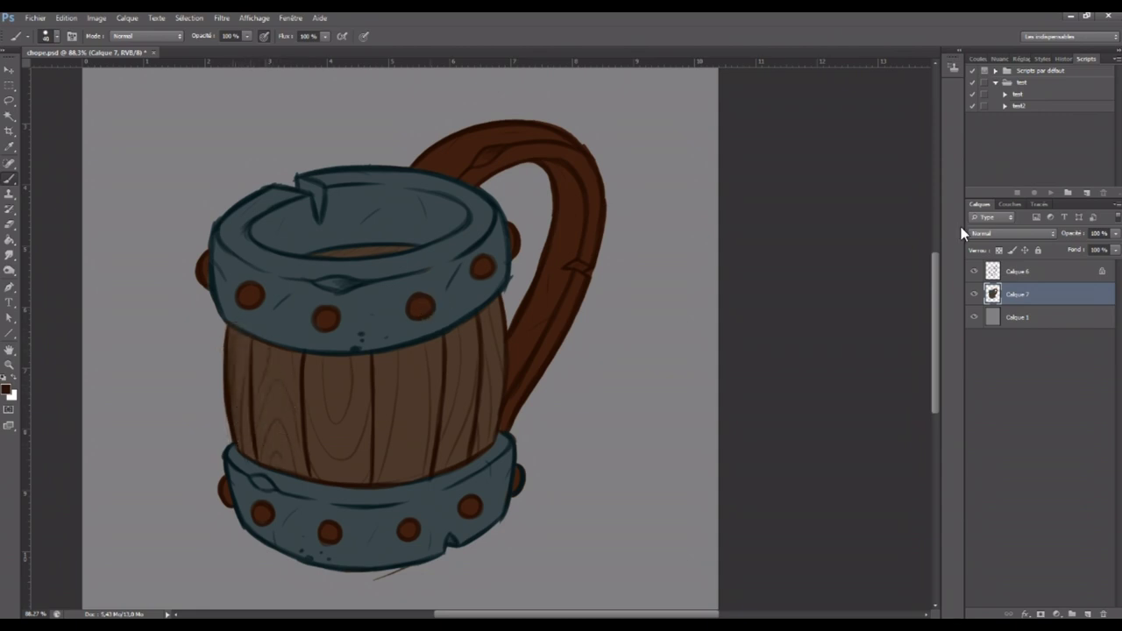
click(997, 251)
mouse_move(263, 351)
mouse_down()
mouse_move(233, 406)
mouse_move(250, 391)
mouse_move(265, 412)
mouse_move(271, 371)
mouse_move(251, 450)
mouse_move(283, 365)
mouse_move(318, 474)
mouse_move(240, 346)
mouse_move(310, 430)
mouse_move(306, 395)
mouse_move(329, 450)
mouse_move(321, 363)
mouse_move(353, 468)
mouse_move(376, 430)
mouse_move(340, 364)
mouse_move(383, 416)
mouse_move(413, 481)
mouse_move(416, 369)
mouse_move(494, 376)
mouse_move(496, 363)
mouse_move(466, 430)
mouse_move(453, 409)
mouse_up()
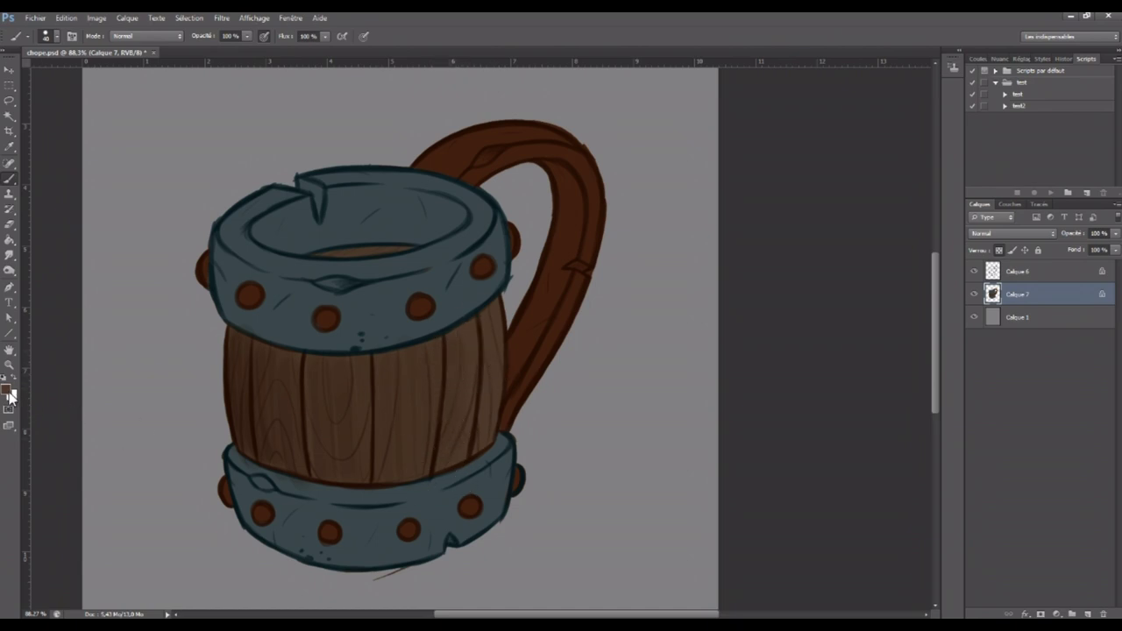
Brighten the barrel's right side with light brown and darken its left side
click(7, 389)
click(673, 283)
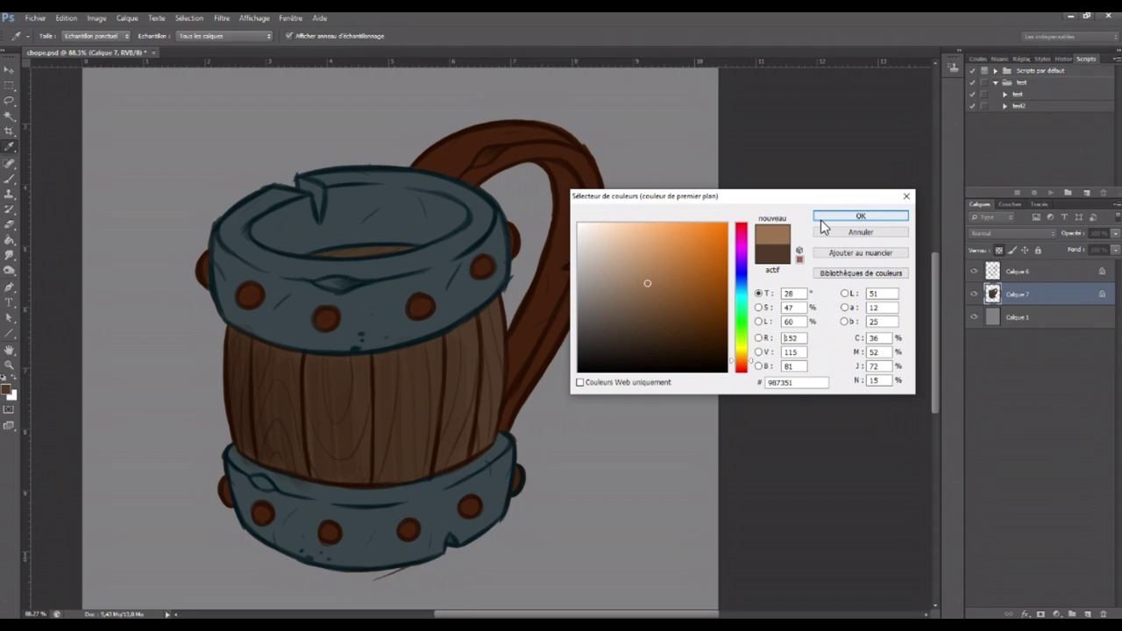
click(833, 216)
drag(497, 314, 494, 415)
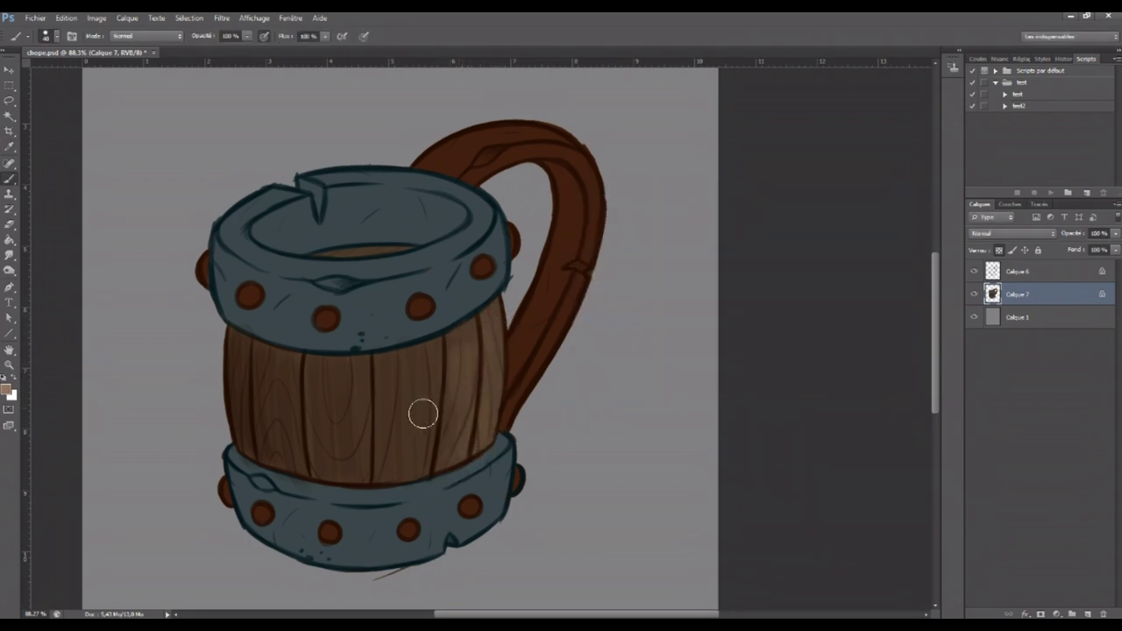
alt+click(239, 390)
mouse_move(235, 357)
mouse_down()
mouse_move(246, 451)
mouse_move(270, 355)
mouse_move(289, 418)
mouse_move(322, 361)
mouse_up()
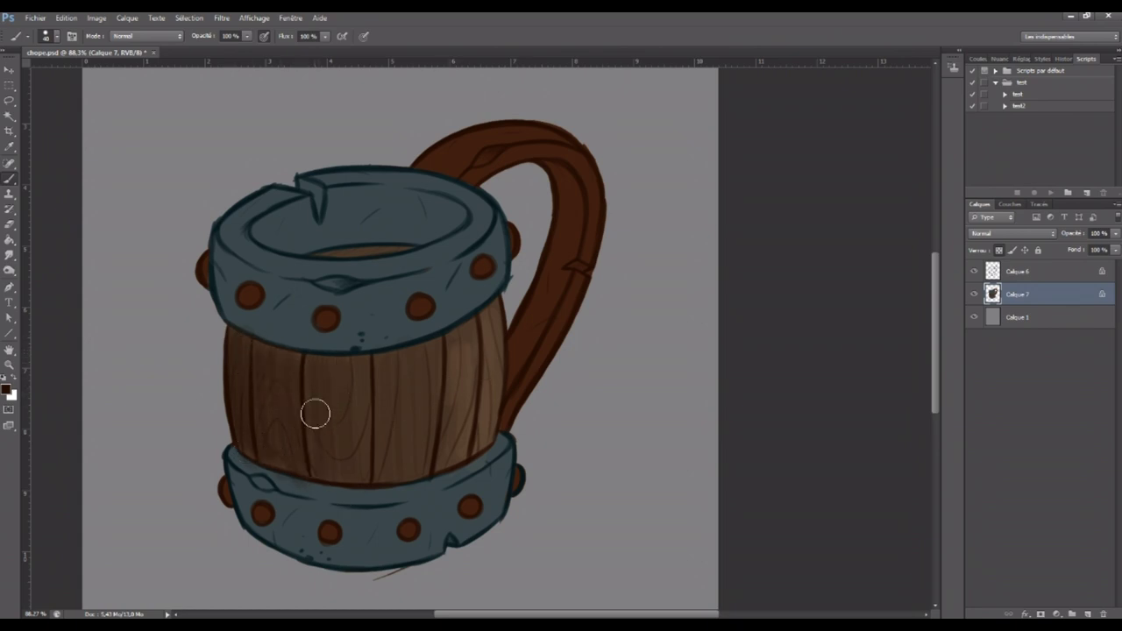
Shade the top band's edge, rivets and rim interior plus the lower band in dark blue-grey
click(8, 391)
click(622, 348)
click(859, 216)
drag(219, 262, 259, 294)
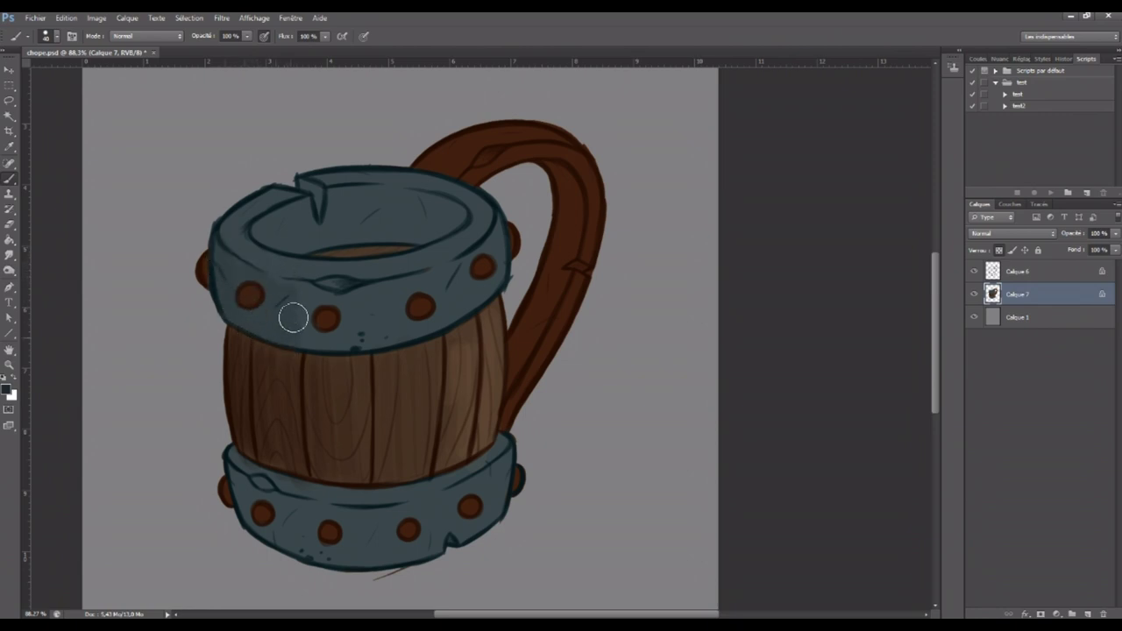
drag(325, 313, 355, 320)
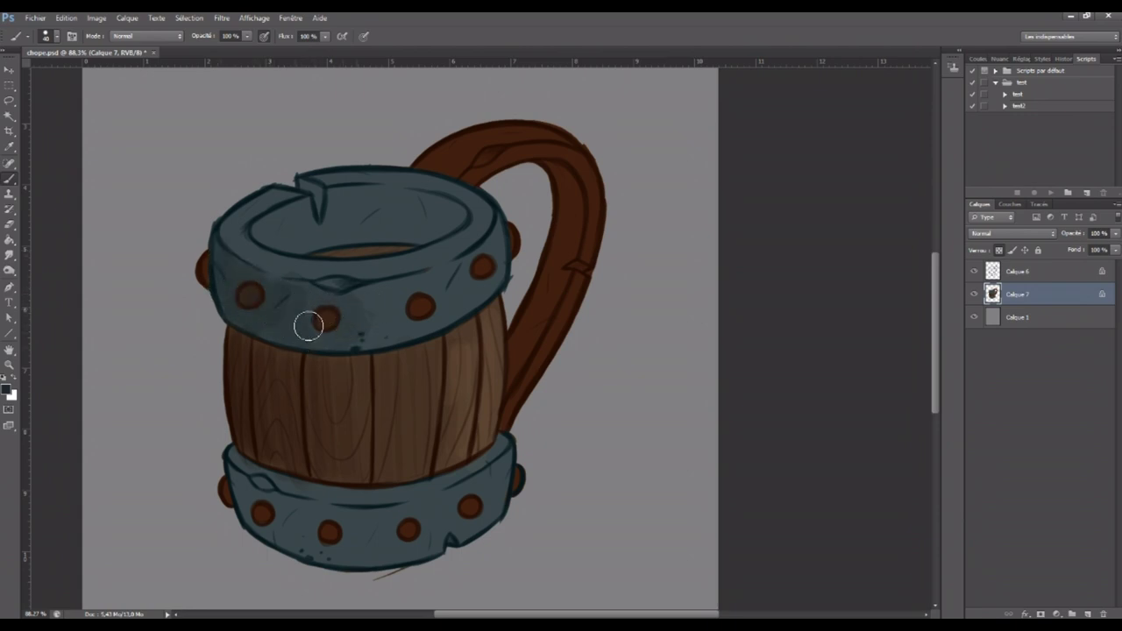
mouse_move(275, 531)
mouse_down()
mouse_move(325, 534)
mouse_move(271, 508)
mouse_move(377, 531)
mouse_up()
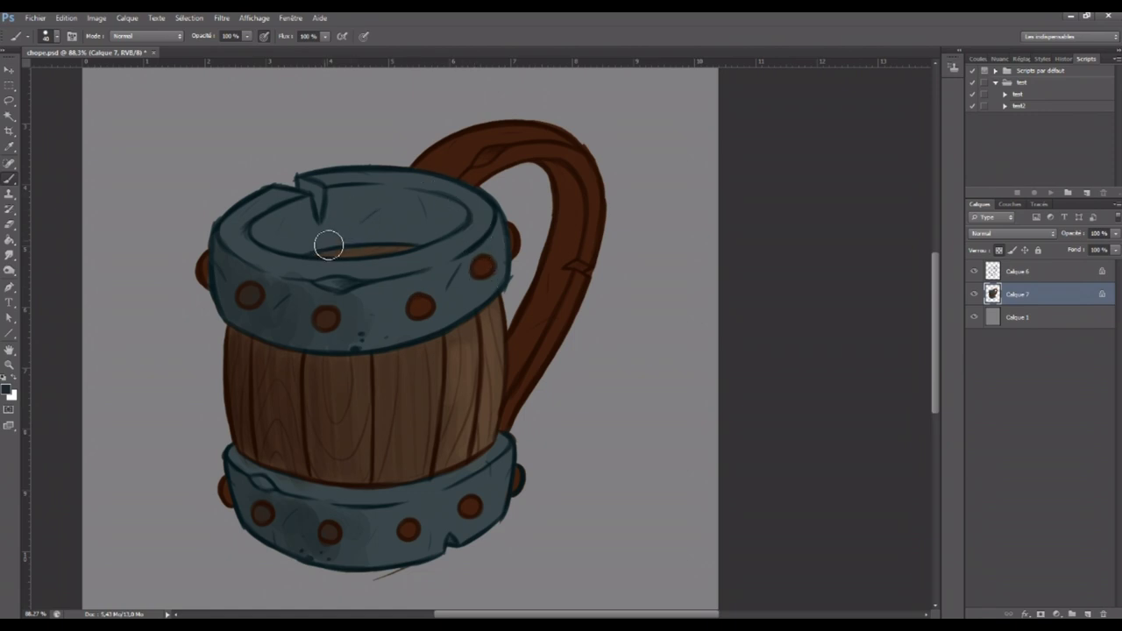
mouse_move(437, 220)
mouse_down()
mouse_move(401, 201)
mouse_move(453, 219)
mouse_move(395, 226)
mouse_move(418, 237)
mouse_move(461, 218)
mouse_move(426, 243)
mouse_up()
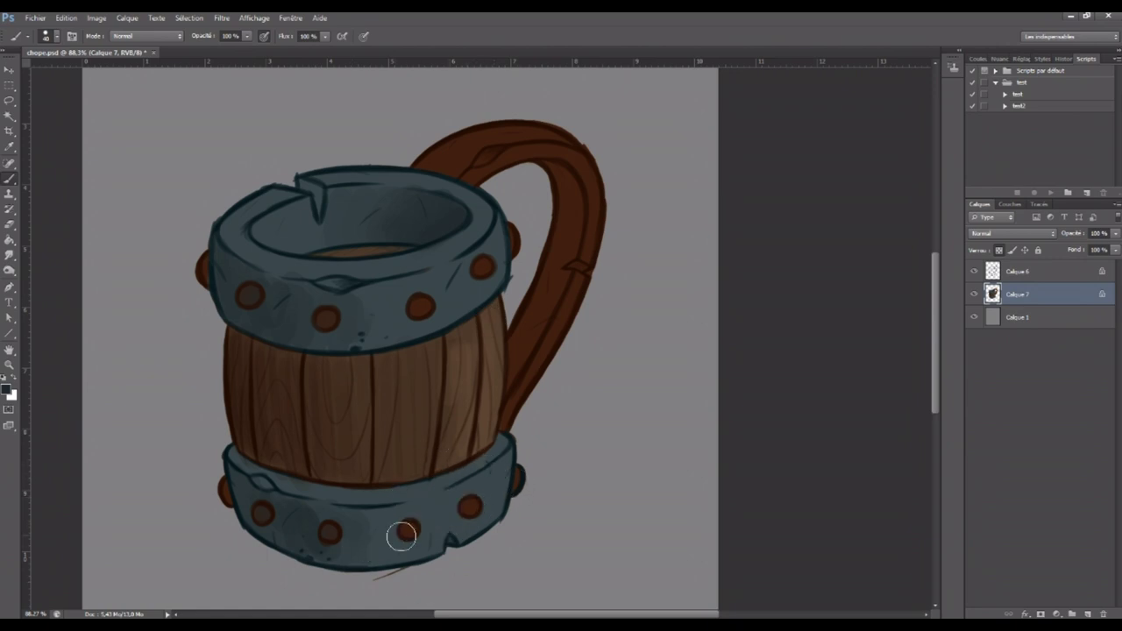
Lighten the right sides of the lower and upper metal bands with a paler blue-grey
click(8, 392)
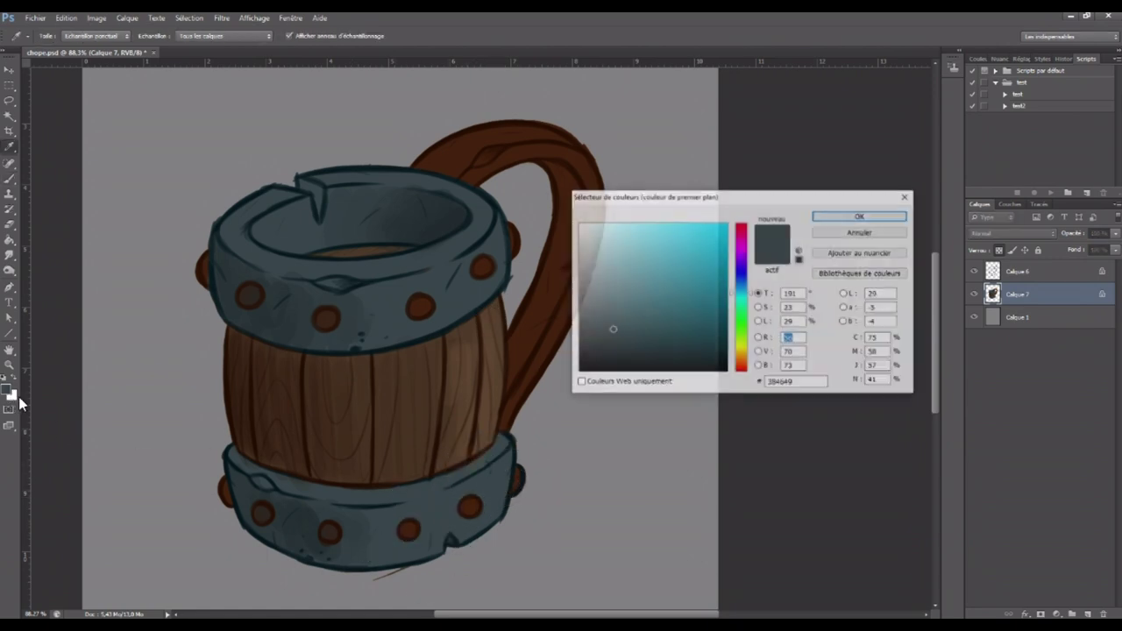
click(817, 215)
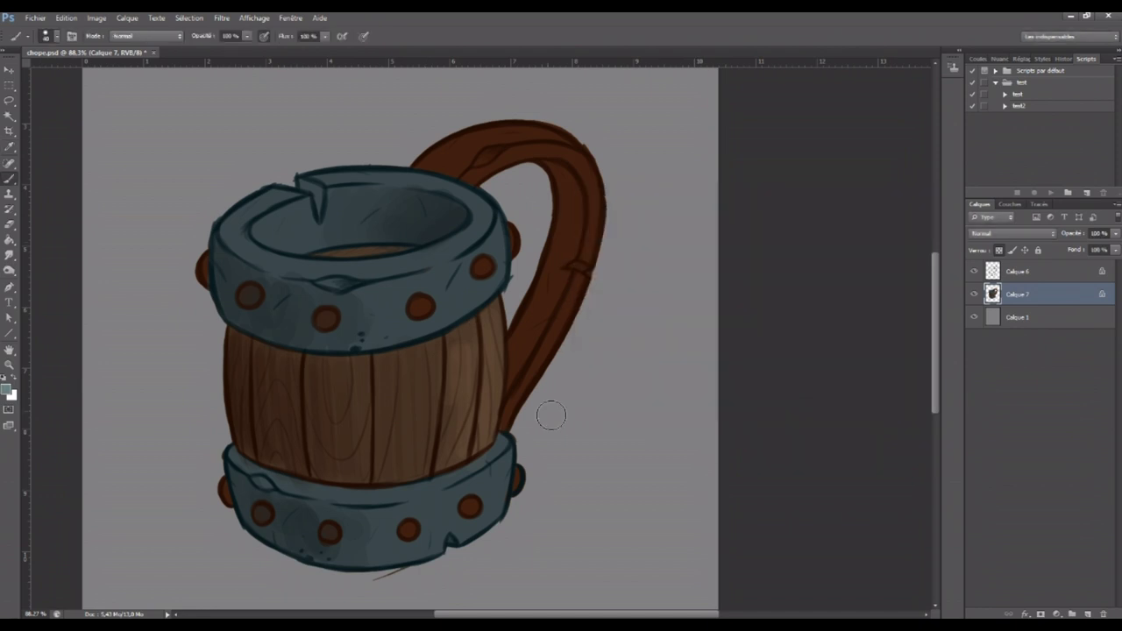
mouse_move(505, 460)
mouse_down()
mouse_move(451, 498)
mouse_move(498, 487)
mouse_up()
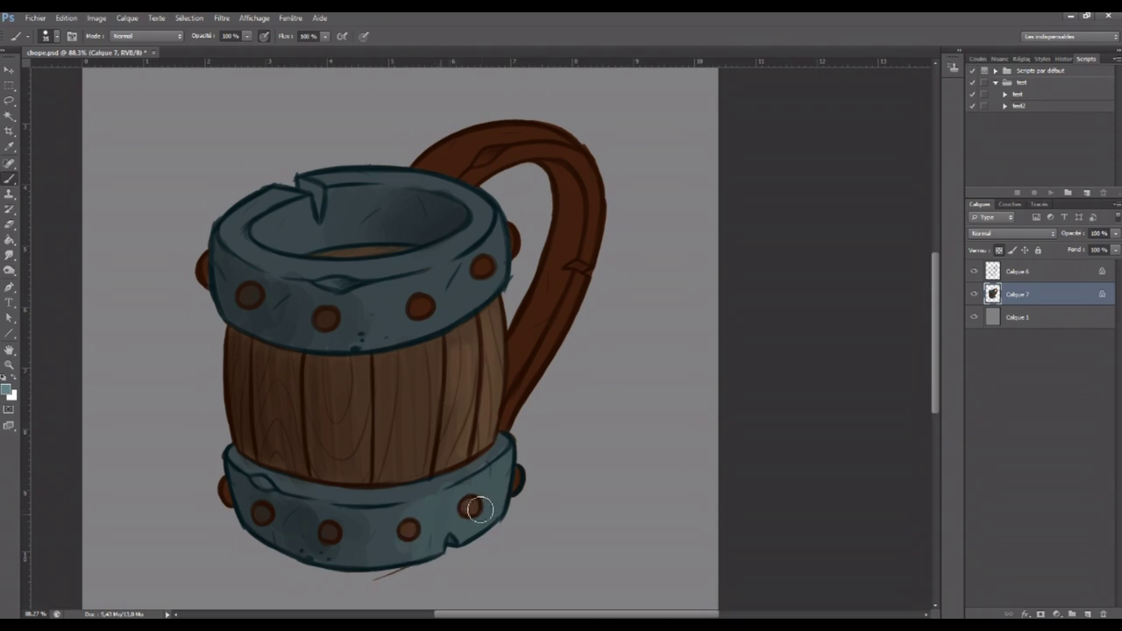
mouse_move(499, 258)
mouse_down()
mouse_move(465, 303)
mouse_move(427, 317)
mouse_move(466, 281)
mouse_move(416, 313)
mouse_move(500, 256)
mouse_up()
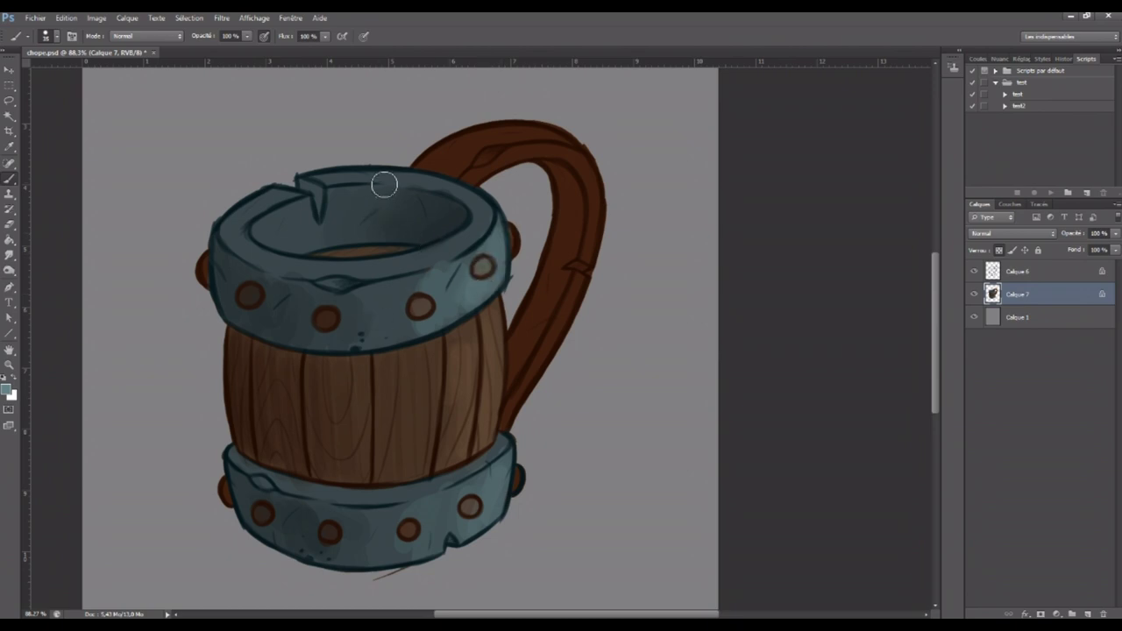
Sample darker teal tones from the bands and shade along the lower band's top edge
click(18, 379)
alt+click(461, 229)
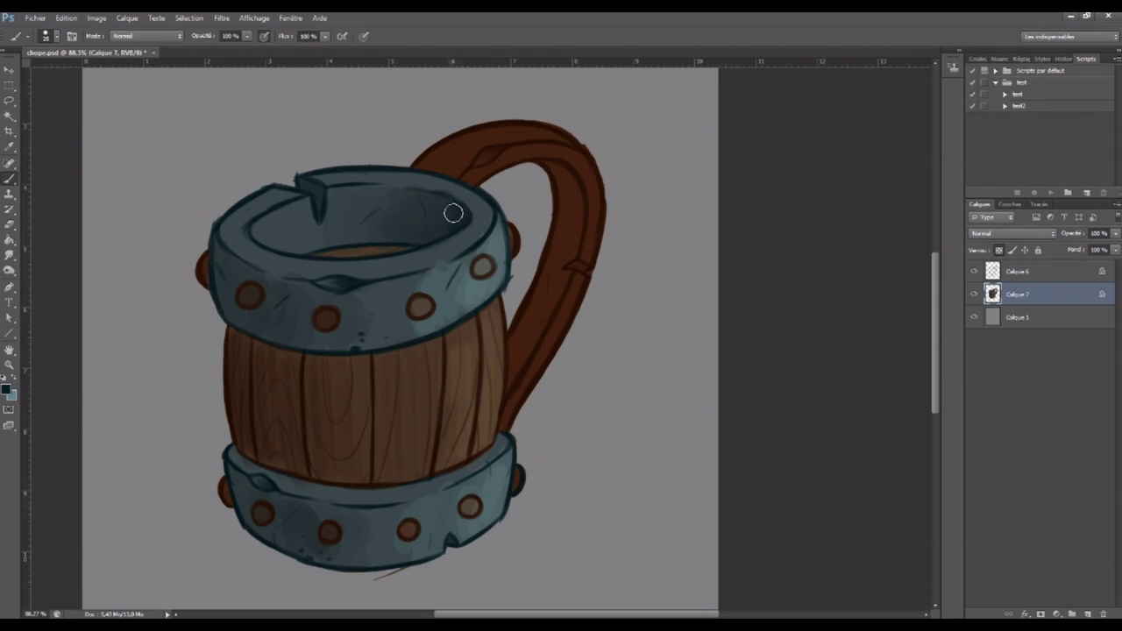
alt+click(498, 252)
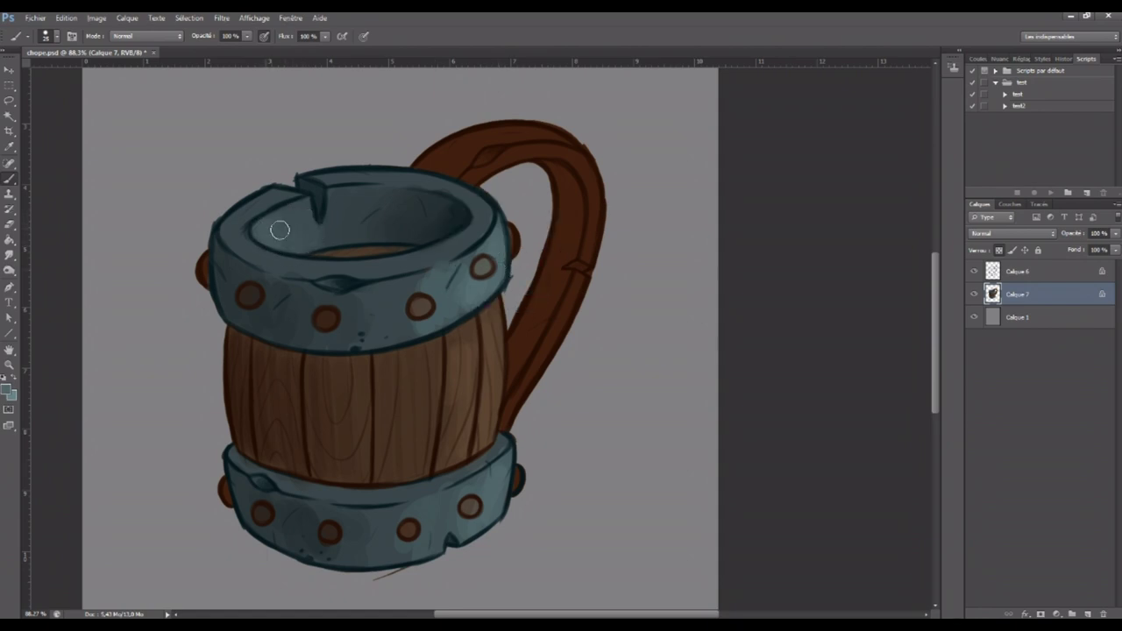
key(bracketright)
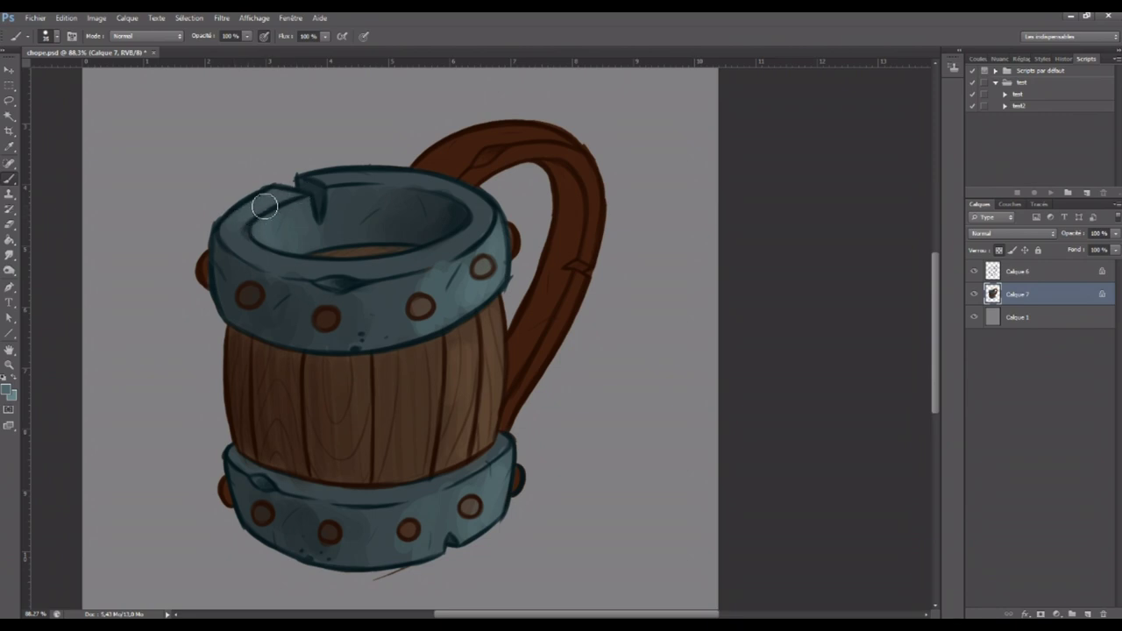
key(bracketleft)
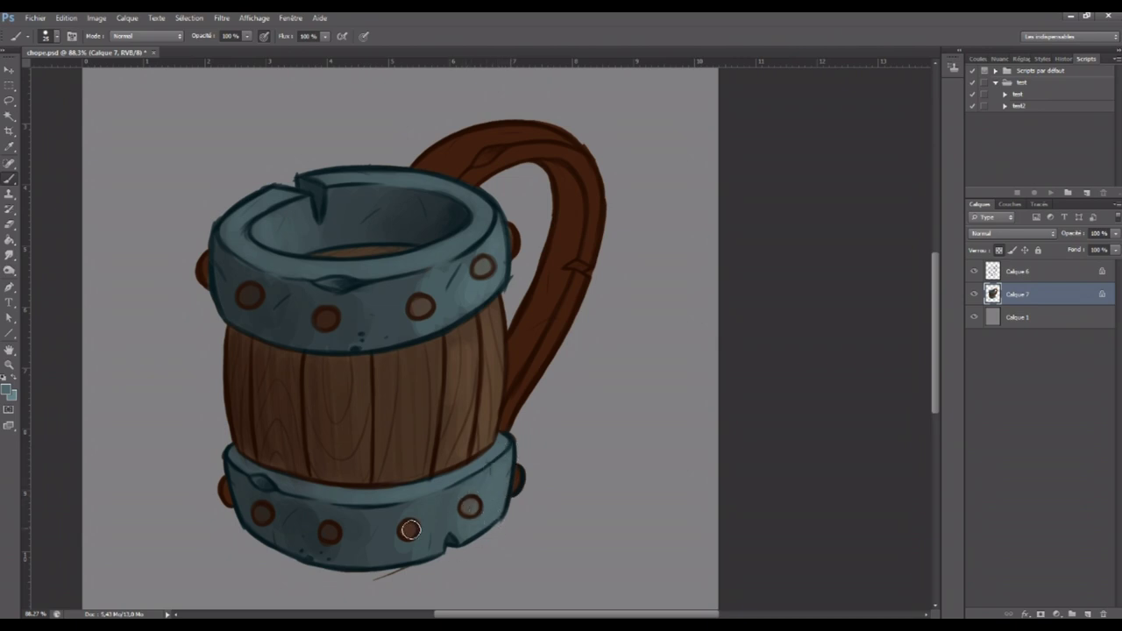
alt+click(425, 517)
alt+click(306, 522)
alt+click(242, 504)
key(bracketright)
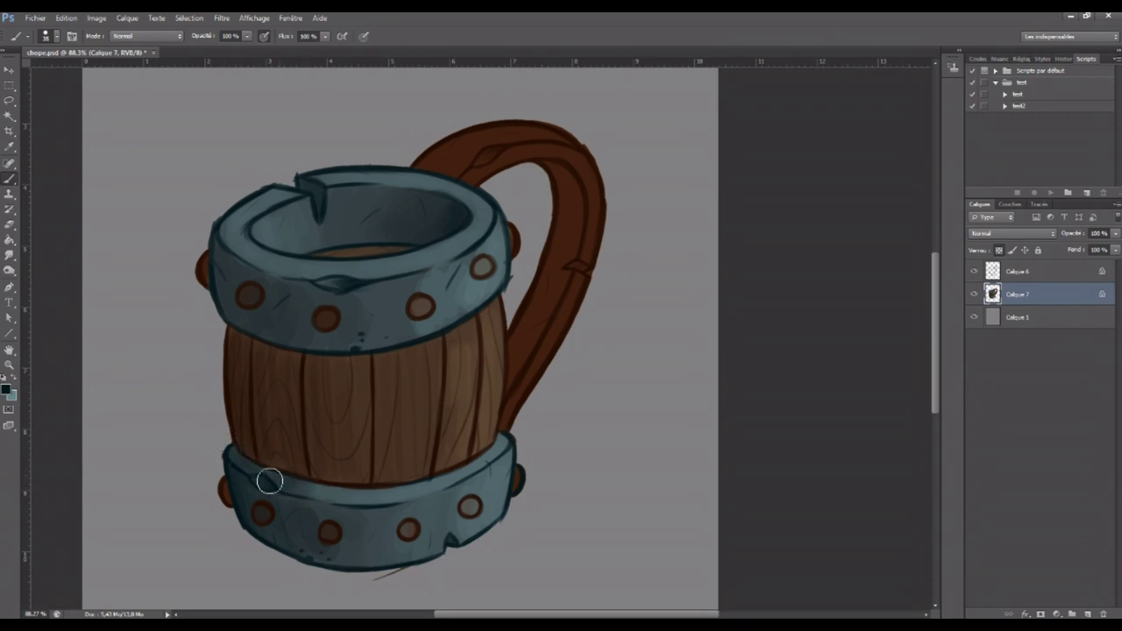
drag(273, 481, 307, 491)
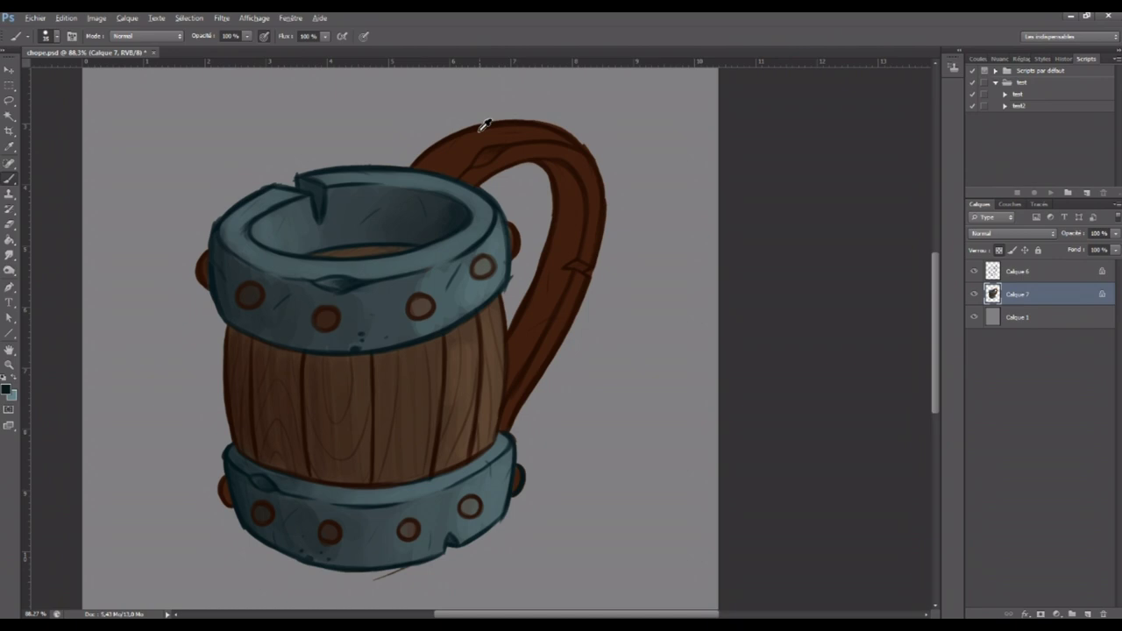
Darken the handle's right side and add a faint light stroke along its inner edge
key(bracketright)
drag(571, 196, 574, 197)
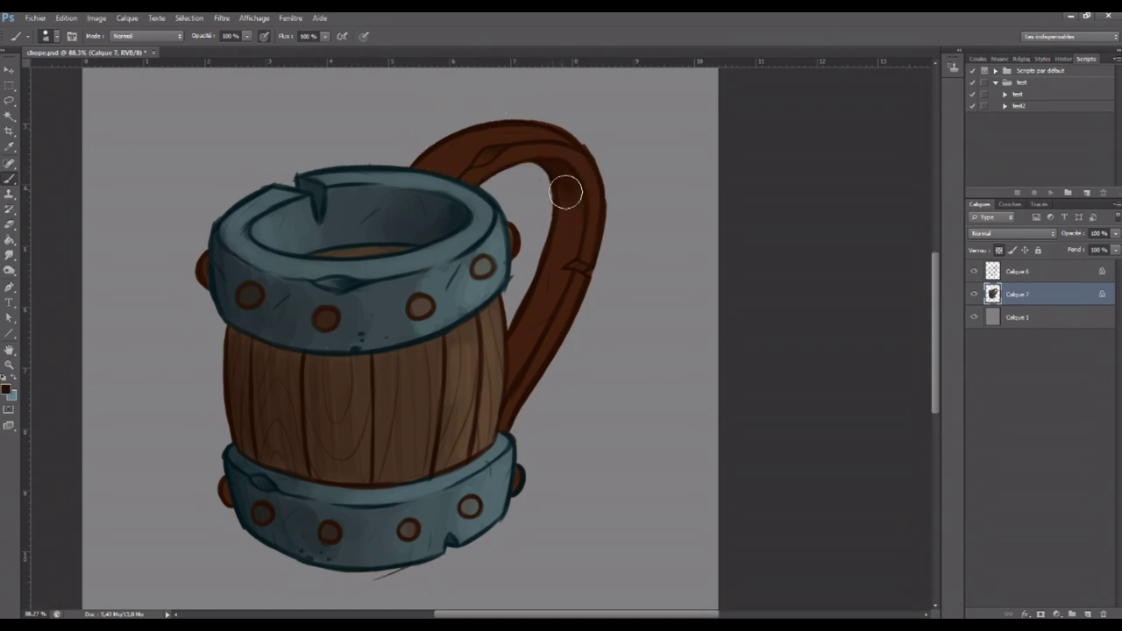
key(bracketleft)
key(bracketleft)
key(bracketleft)
key(bracketleft)
drag(520, 365, 514, 346)
Switch between Calque 6 and Calque 7 and sample warmer and darker browns from the handle
key(alt+bracketright)
key(bracketright)
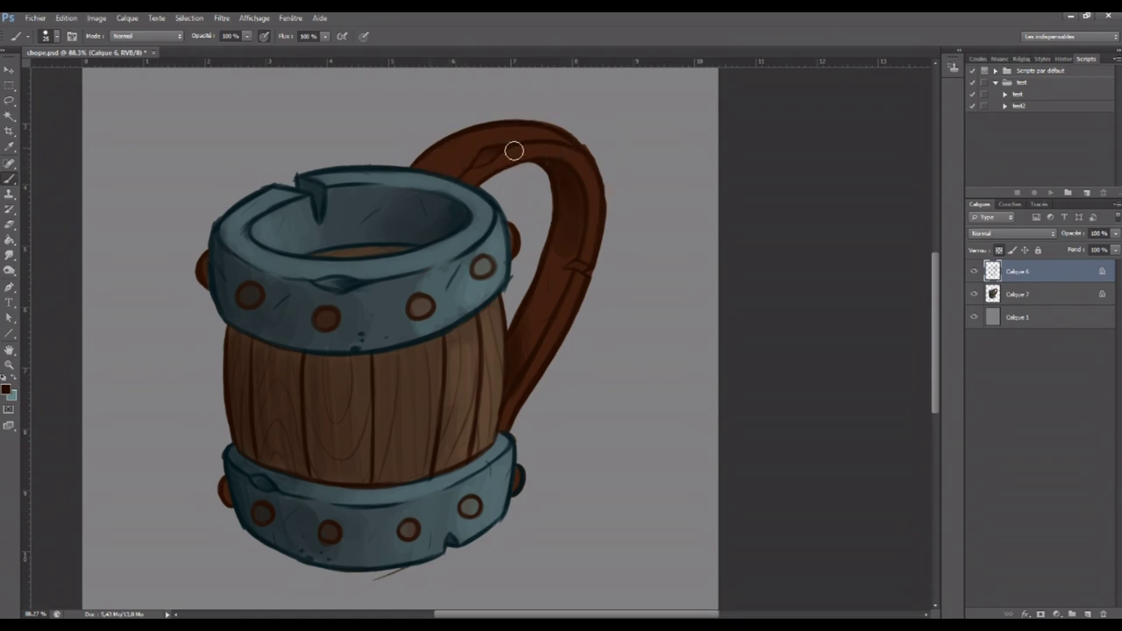
click(994, 294)
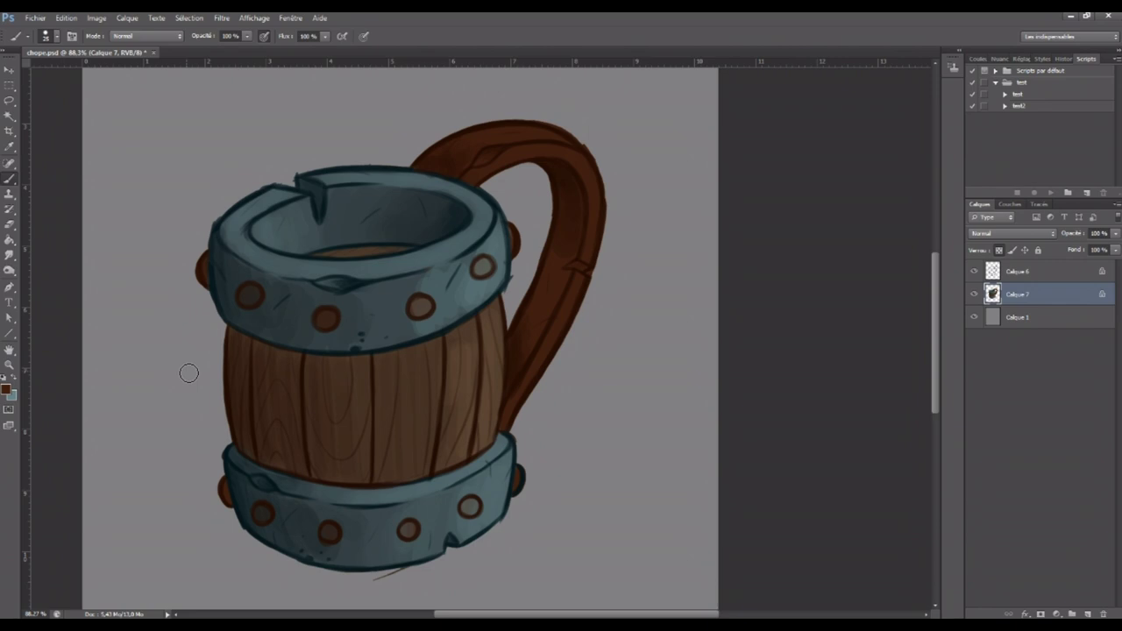
click(6, 389)
click(517, 136)
click(843, 216)
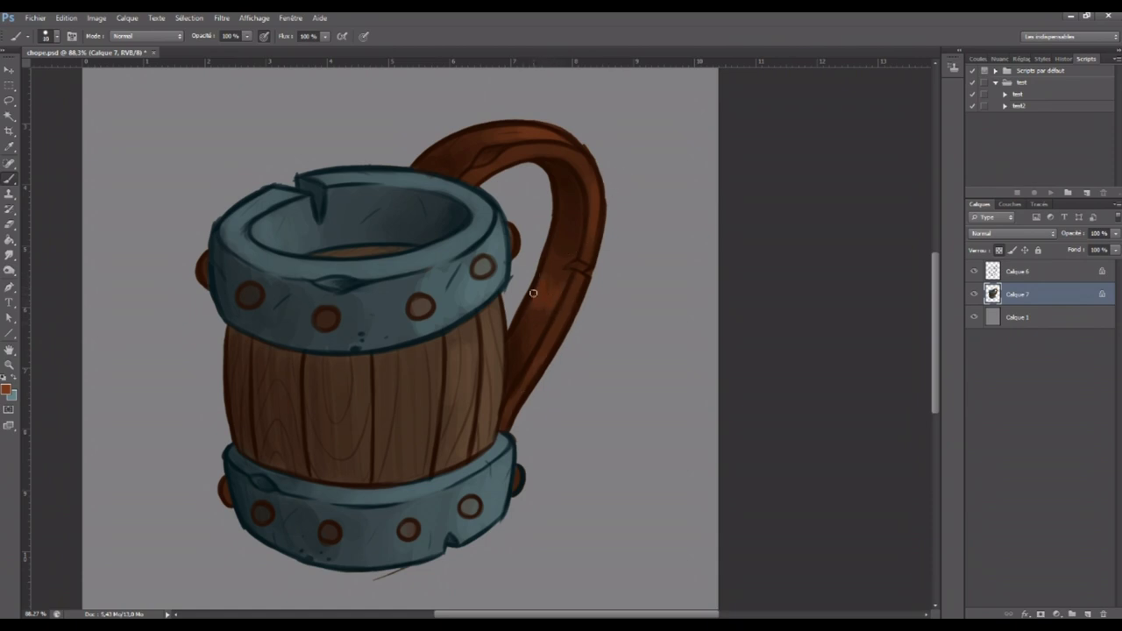
alt+click(549, 285)
click(1015, 272)
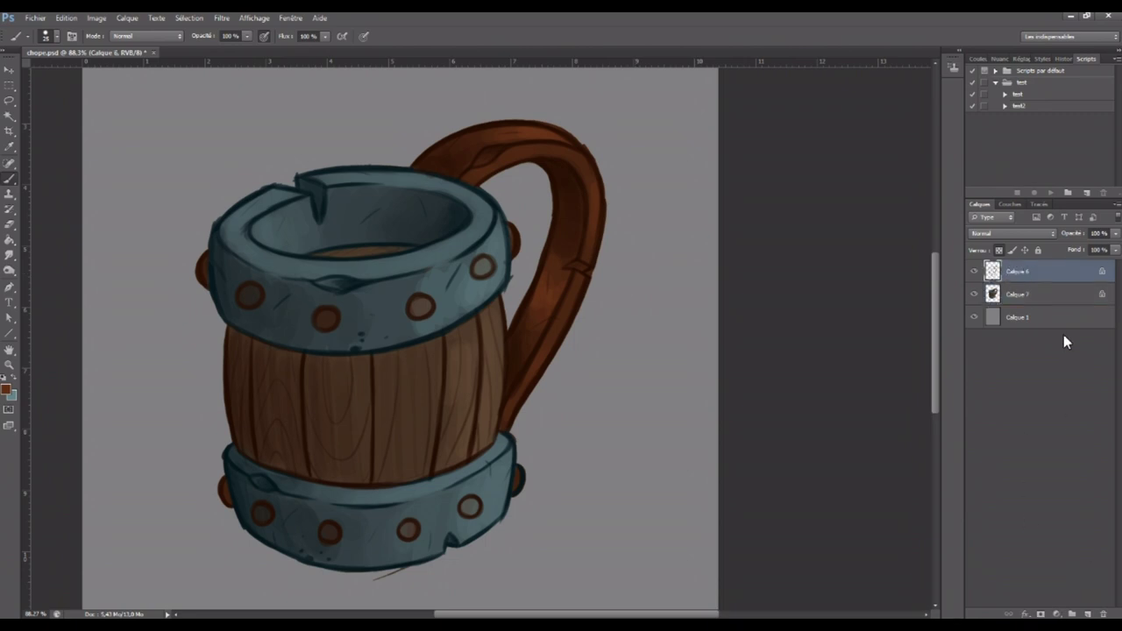
On Calque 7, paint every rivet on the upper and lower bands dark brown
shift+click(1057, 298)
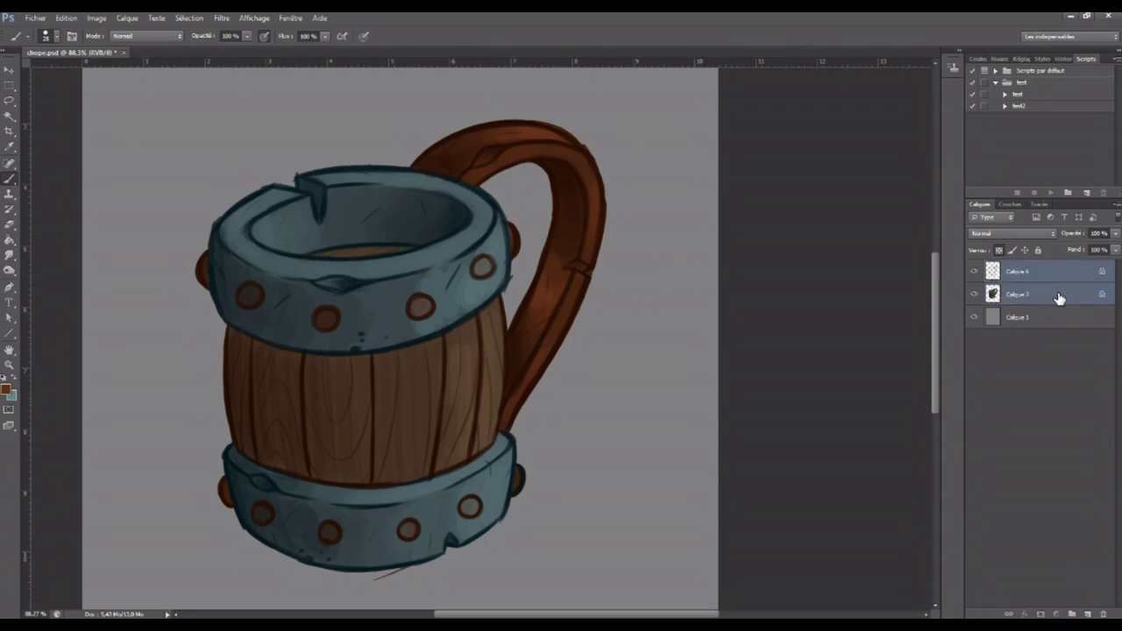
click(1059, 298)
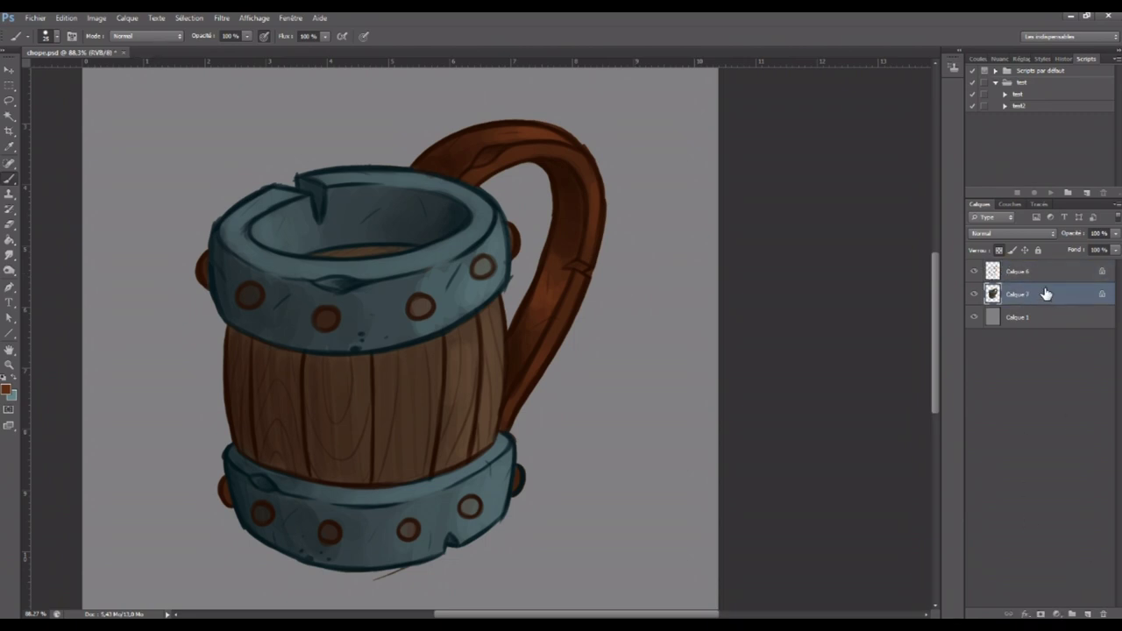
alt+click(583, 207)
drag(480, 267, 487, 264)
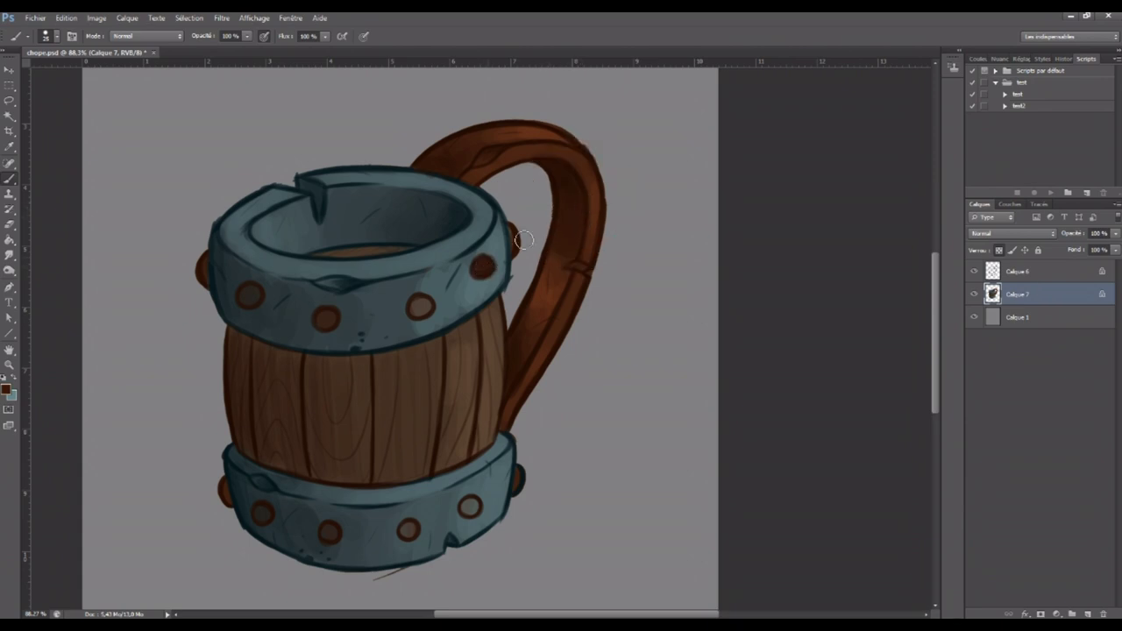
drag(425, 308, 421, 305)
drag(326, 319, 325, 316)
drag(251, 297, 250, 301)
drag(262, 513, 263, 513)
drag(329, 532, 330, 531)
drag(408, 530, 412, 531)
drag(469, 507, 470, 508)
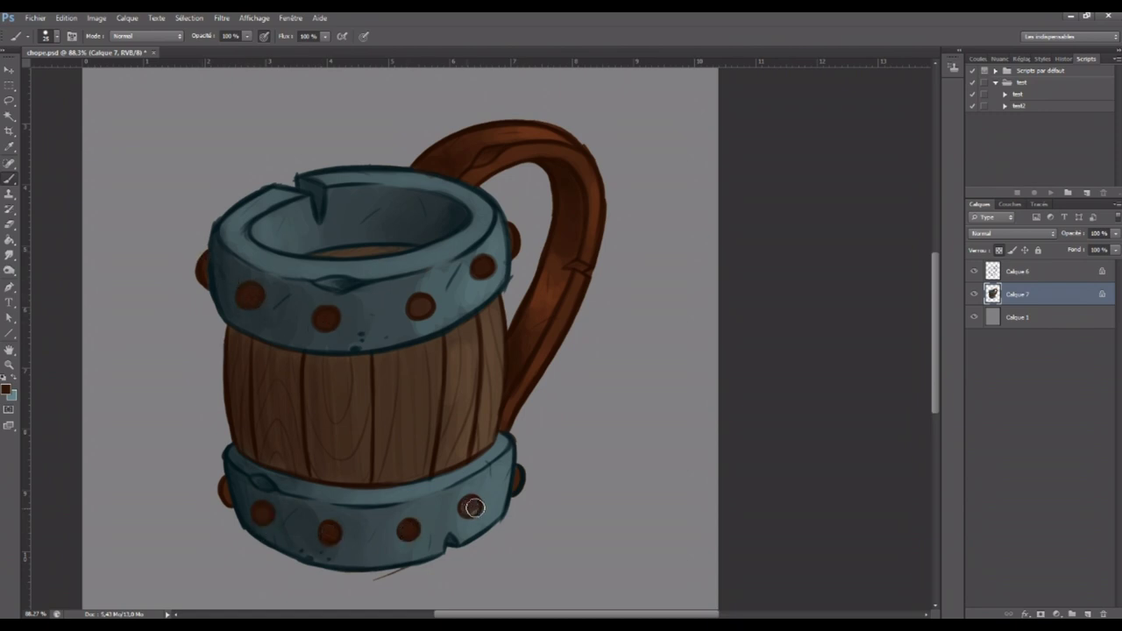
Group Calque 6 and Calque 7 into Groupe 1, removing the stray empty Calque 8
click(1001, 278)
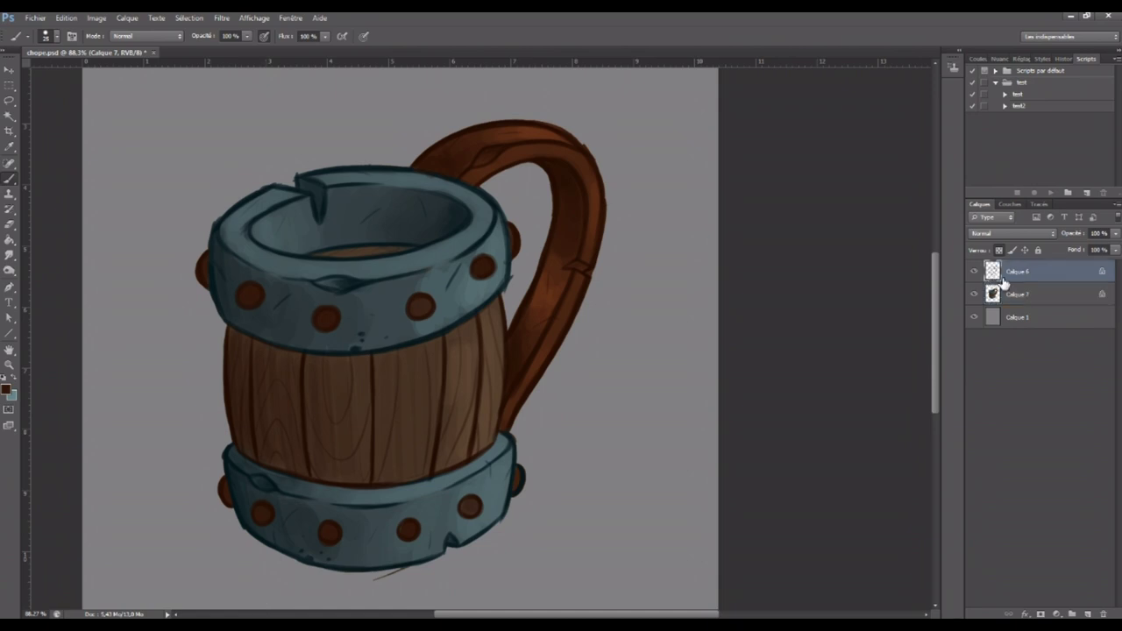
shift+click(1065, 295)
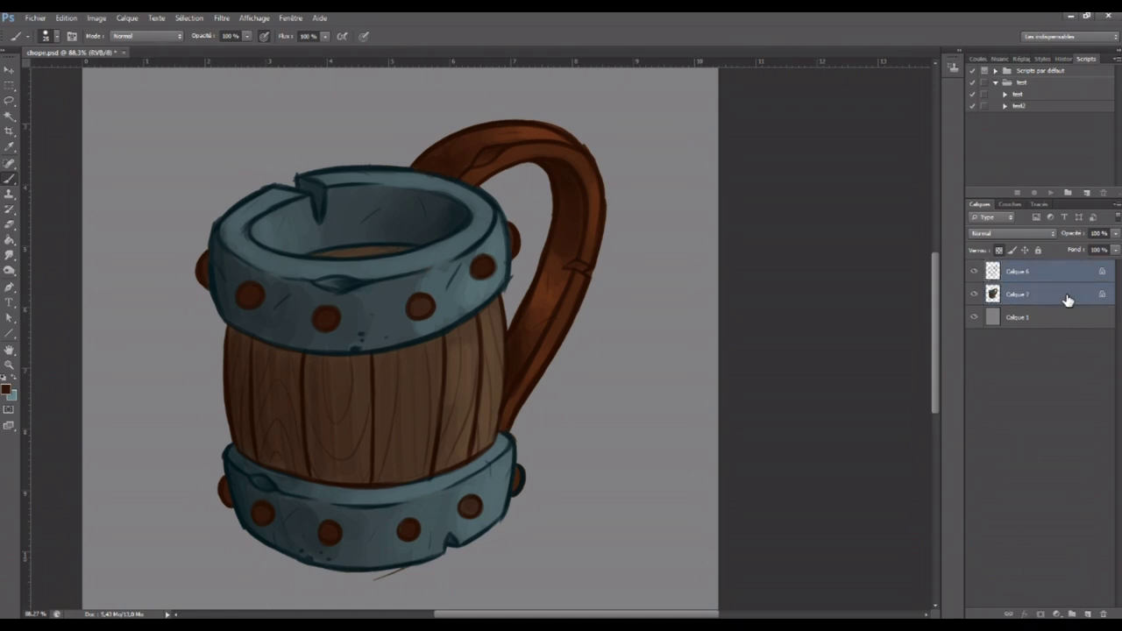
double_click(1063, 275)
click(1055, 252)
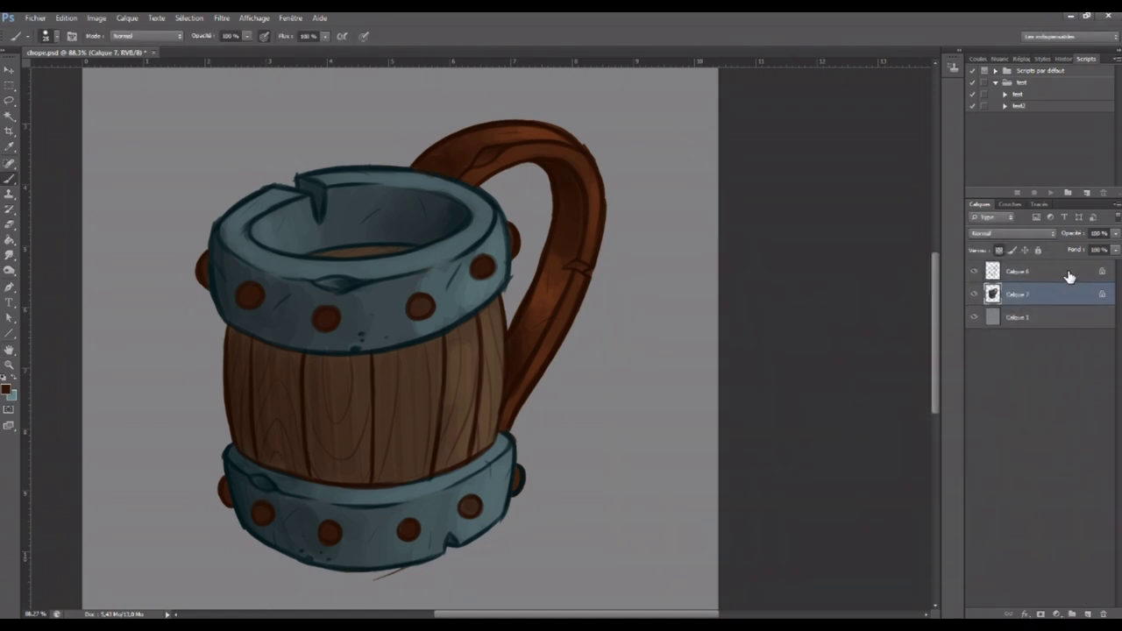
drag(1068, 303, 1071, 613)
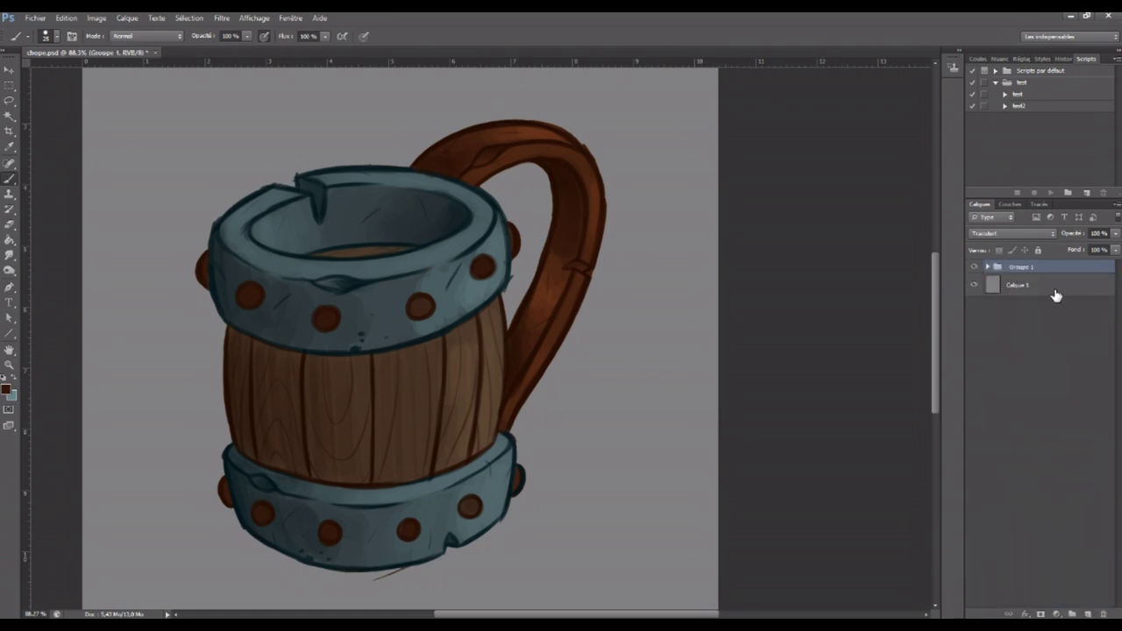
click(1088, 614)
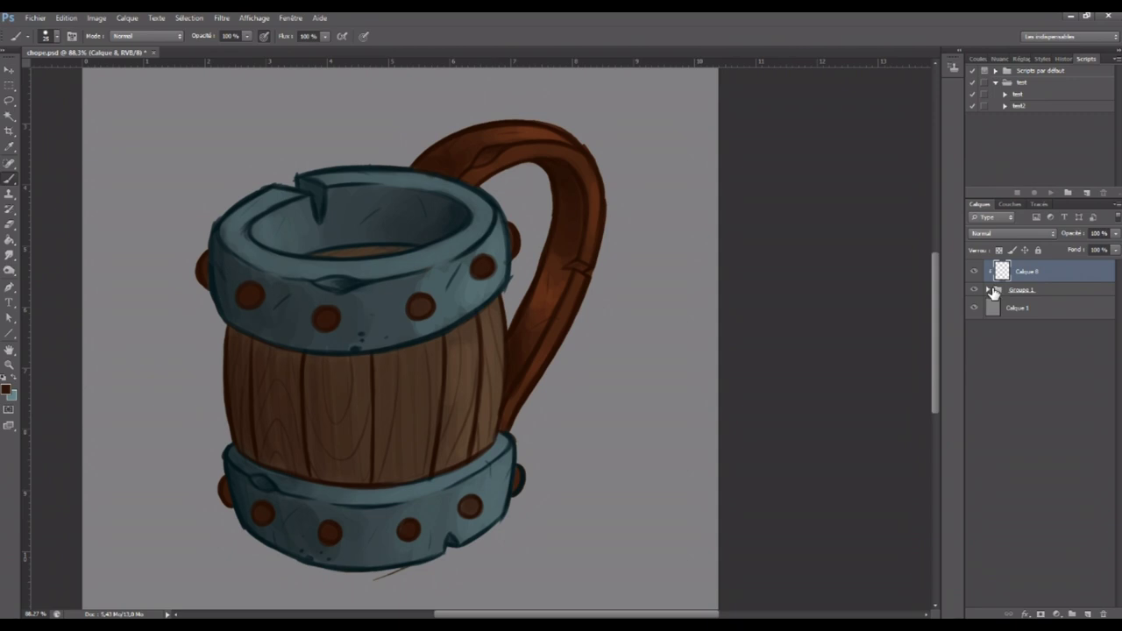
key(Delete)
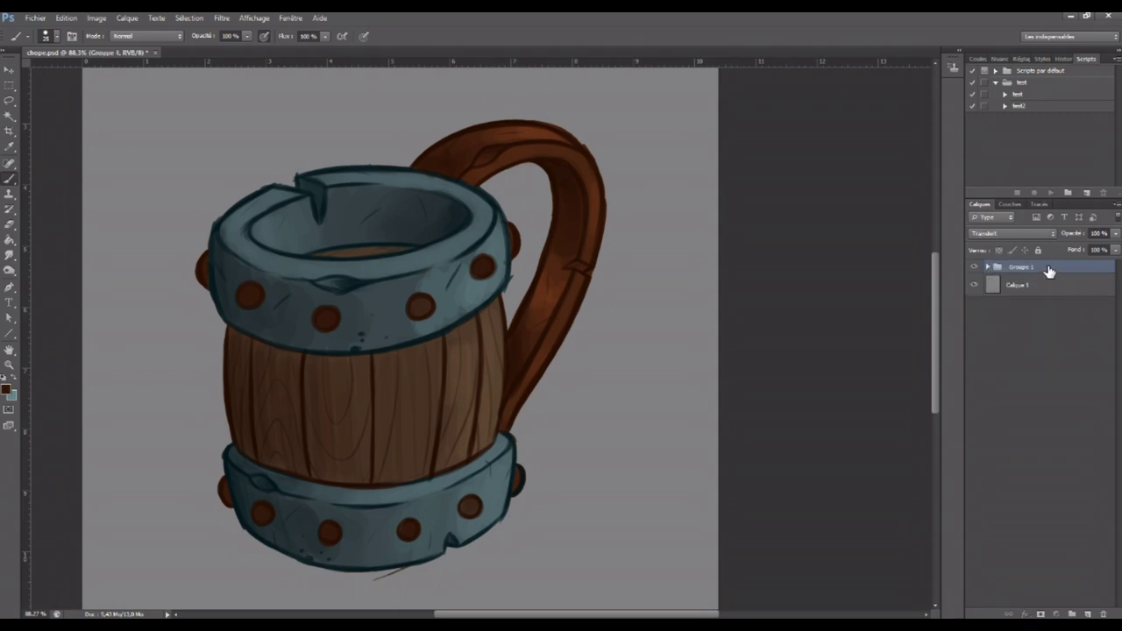
Duplicate Groupe 1, merge the copy into one layer, and hide the original group
drag(1049, 271, 1091, 612)
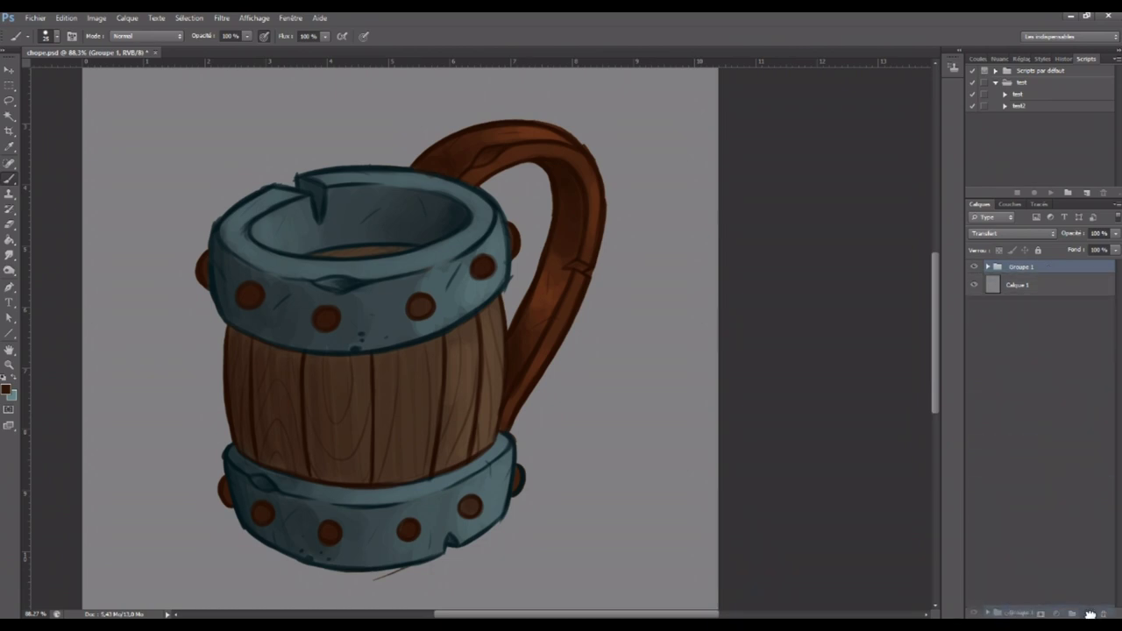
right_click(1055, 275)
click(1062, 456)
click(974, 289)
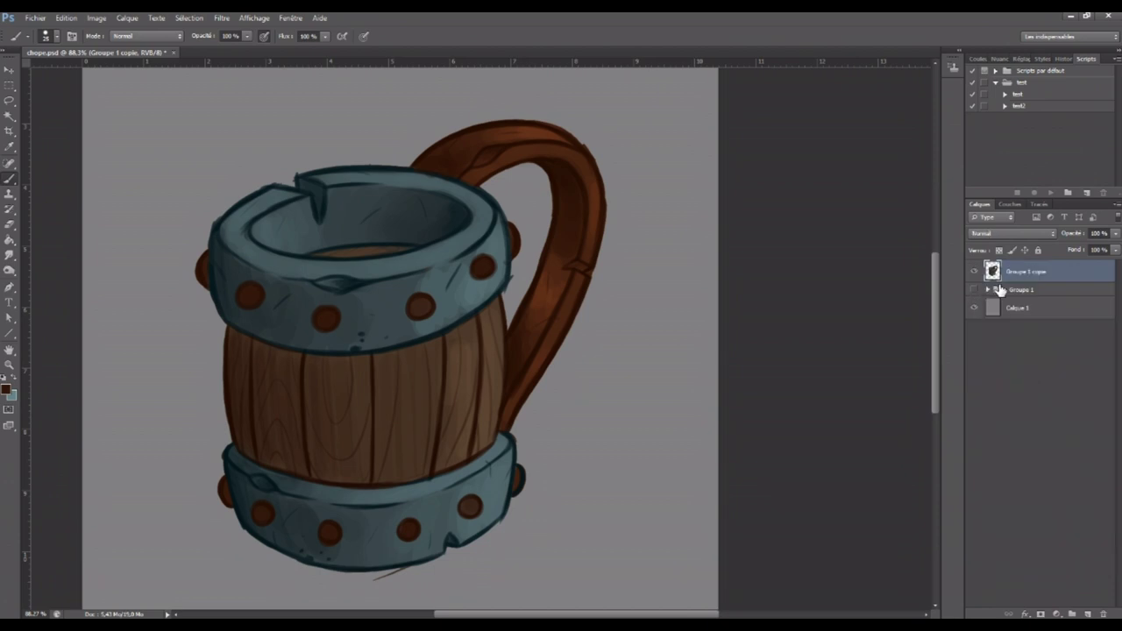
Zoom in and erase the lower band's lower-right outline around the notch
click(9, 365)
drag(577, 422, 626, 446)
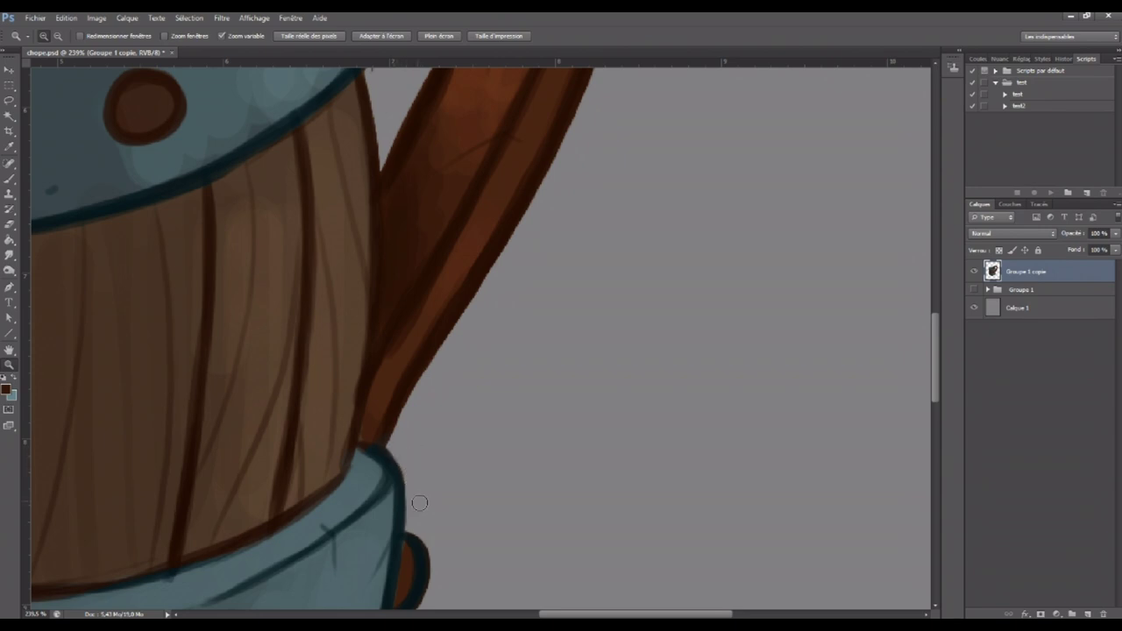
scroll(907, 343, down, 5)
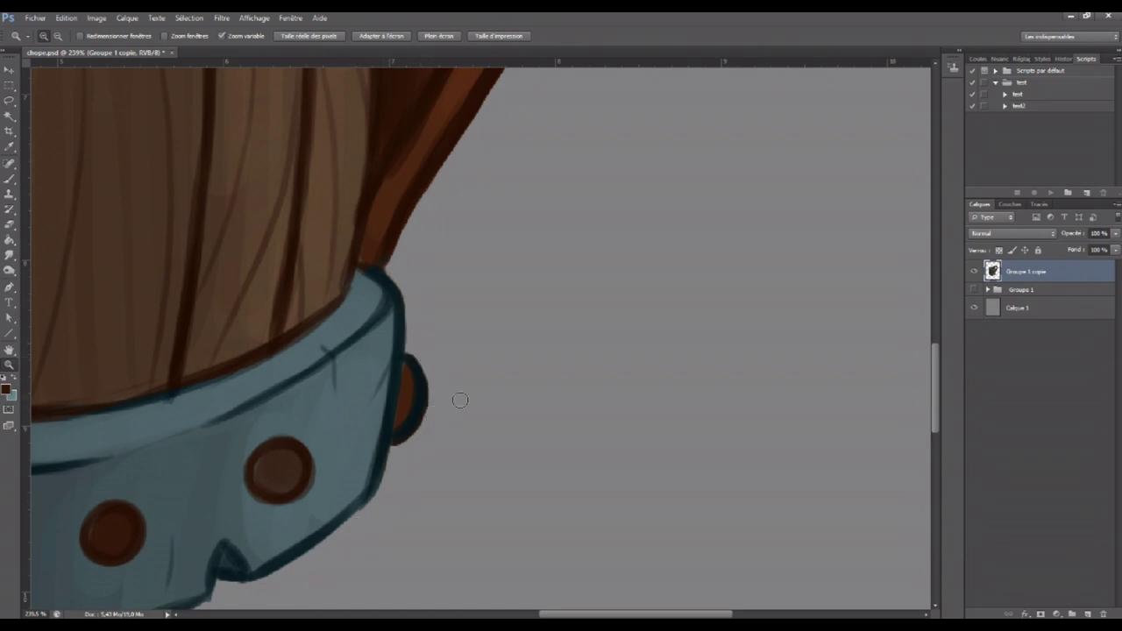
scroll(906, 385, down, 5)
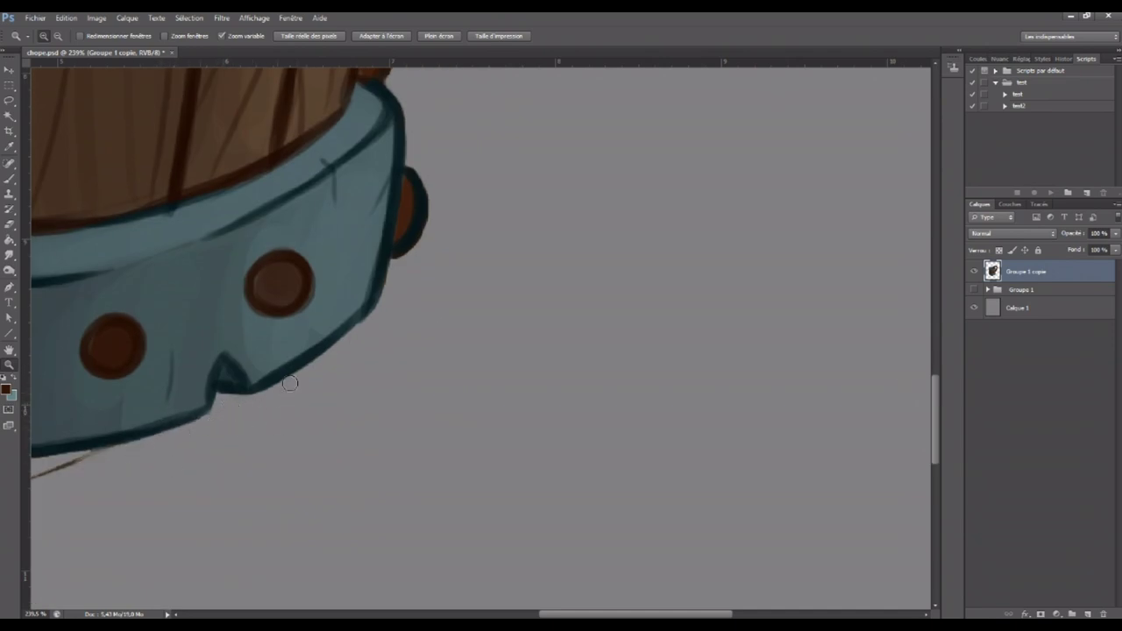
click(9, 223)
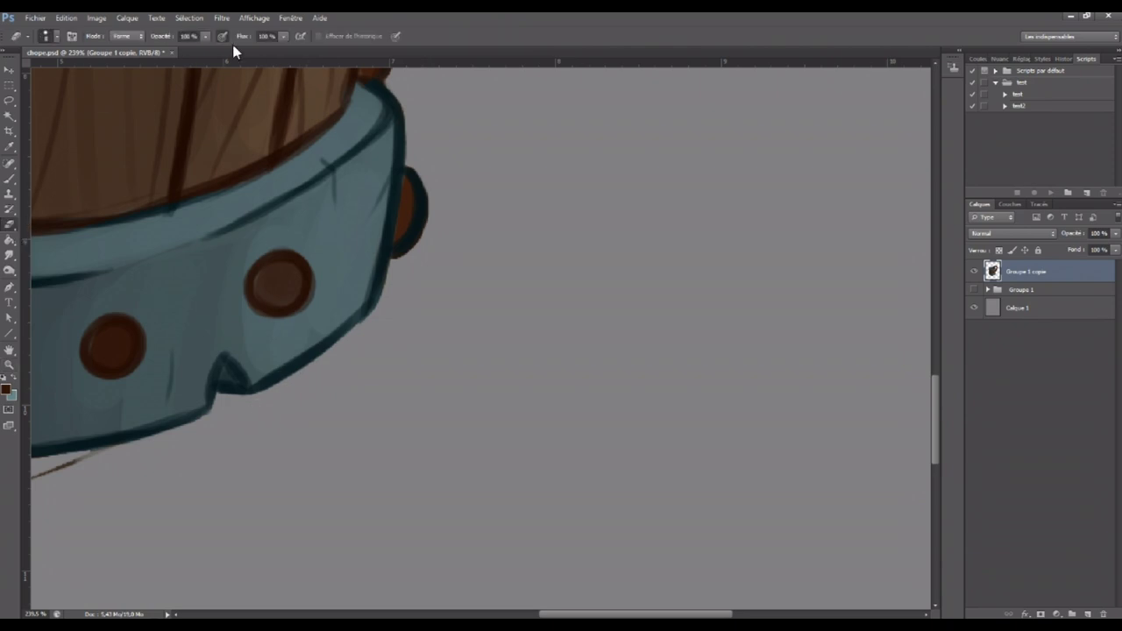
drag(278, 393, 328, 361)
drag(267, 398, 350, 338)
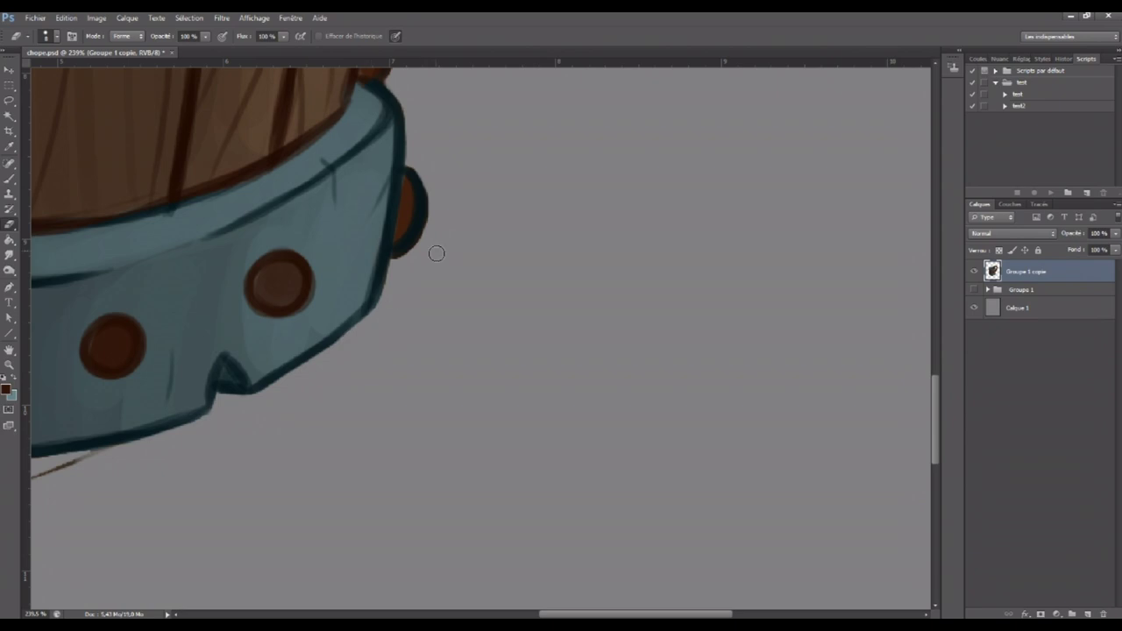
drag(575, 614, 491, 615)
mouse_move(439, 463)
mouse_down()
mouse_move(390, 478)
mouse_move(457, 461)
mouse_up()
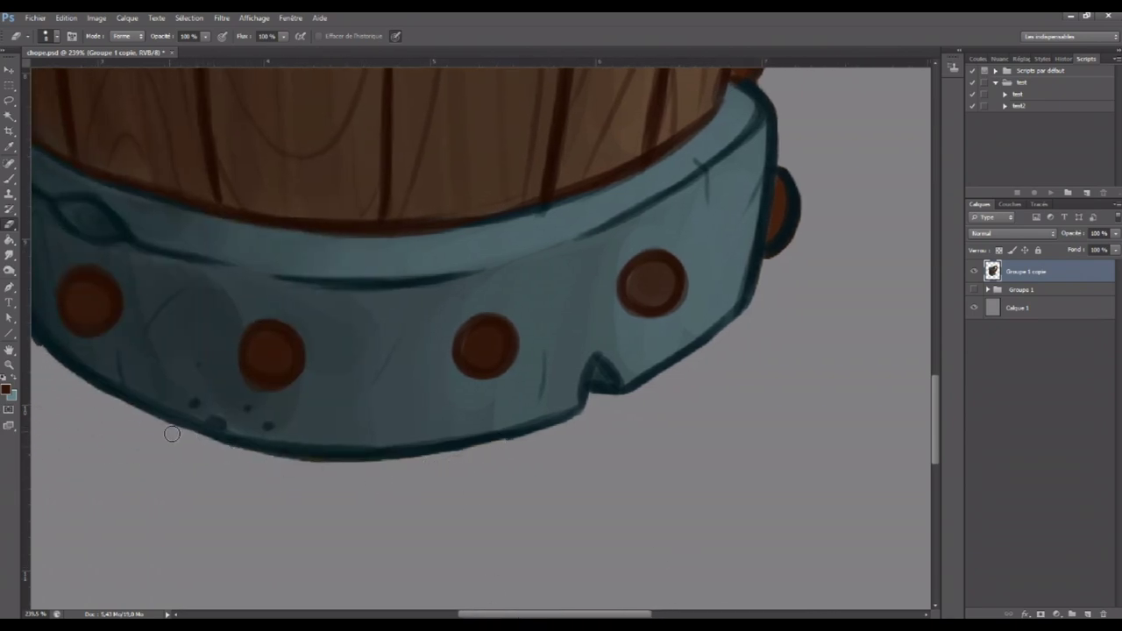
Thin the lower band's bottom and left outlines, undoing the last overly strong stroke
mouse_move(208, 445)
mouse_down()
mouse_move(234, 463)
mouse_move(295, 464)
mouse_move(263, 458)
mouse_move(381, 459)
mouse_move(568, 423)
mouse_up()
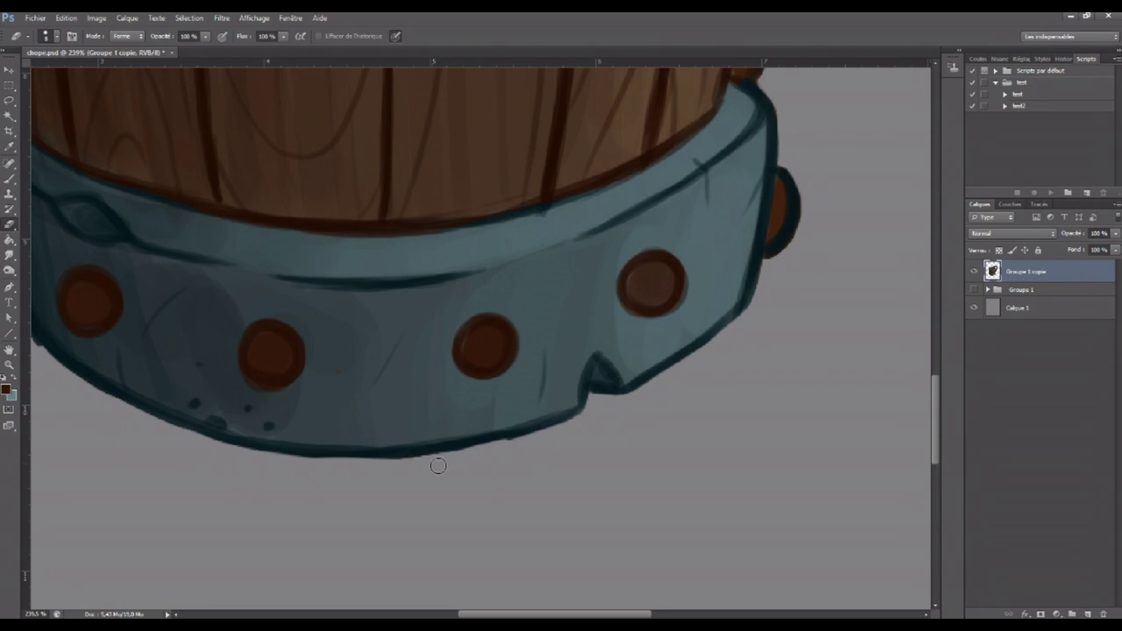
drag(482, 453, 539, 440)
drag(535, 616, 483, 596)
mouse_move(231, 303)
mouse_down()
mouse_move(303, 385)
mouse_move(441, 447)
mouse_up()
key(ctrl+z)
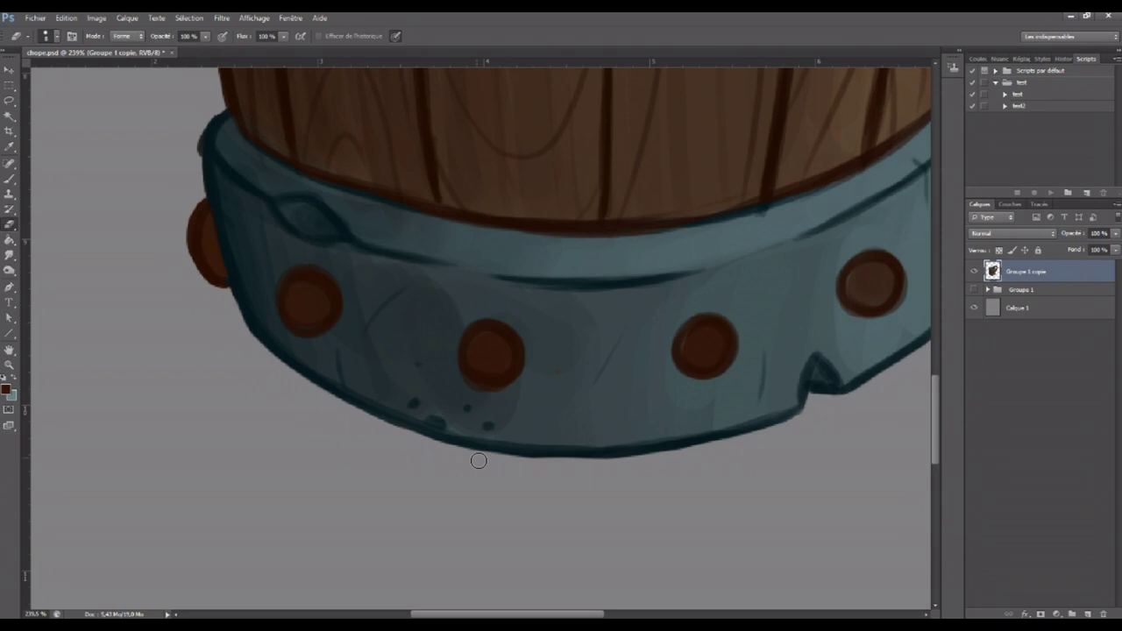
Trim the left rivet's outer edge and lighten the barrel's dark left outline
mouse_move(196, 205)
mouse_down()
mouse_move(193, 259)
mouse_move(221, 297)
mouse_up()
drag(204, 199, 212, 117)
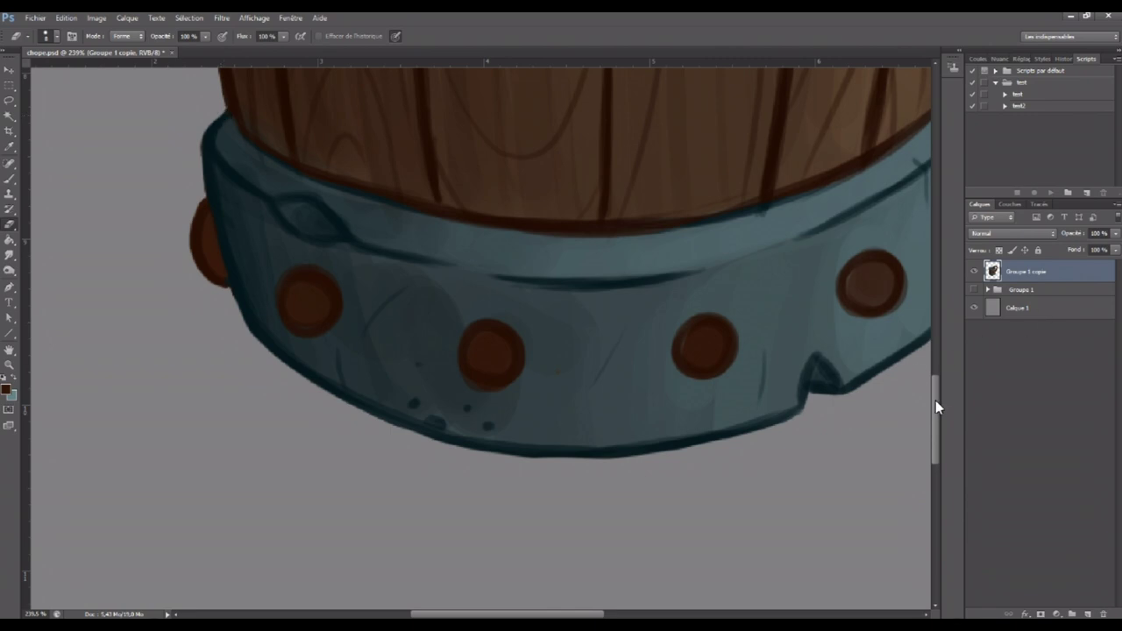
scroll(935, 400, up, 5)
drag(218, 317, 199, 142)
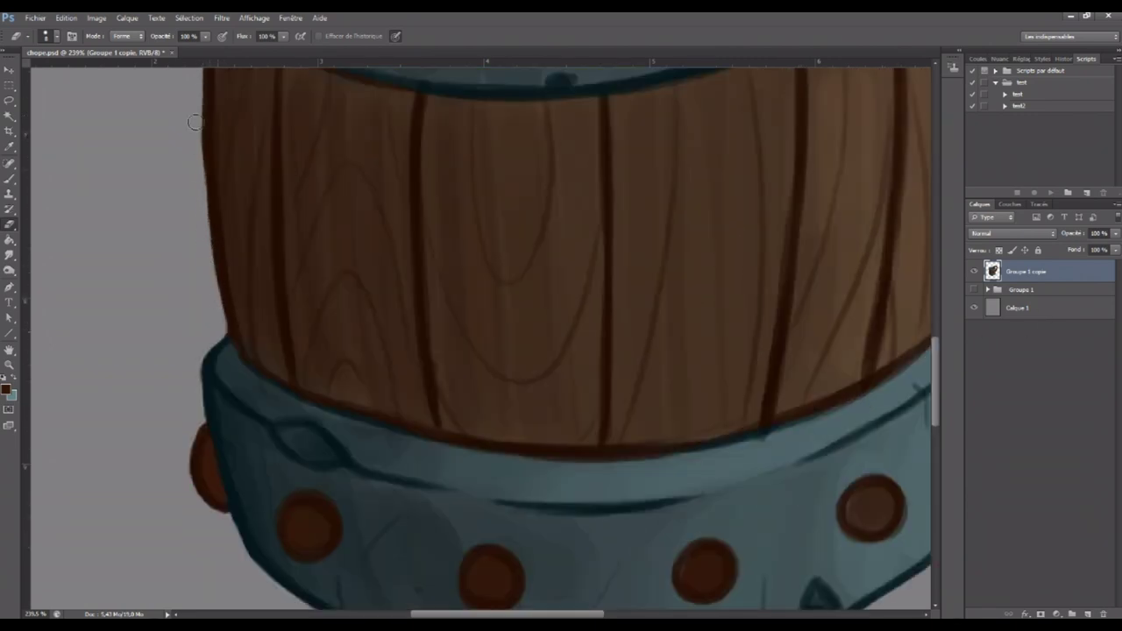
Lightly erase and smooth the upper band's dark left outline, retrying after one undo
scroll(945, 385, up, 3)
scroll(943, 315, up, 2)
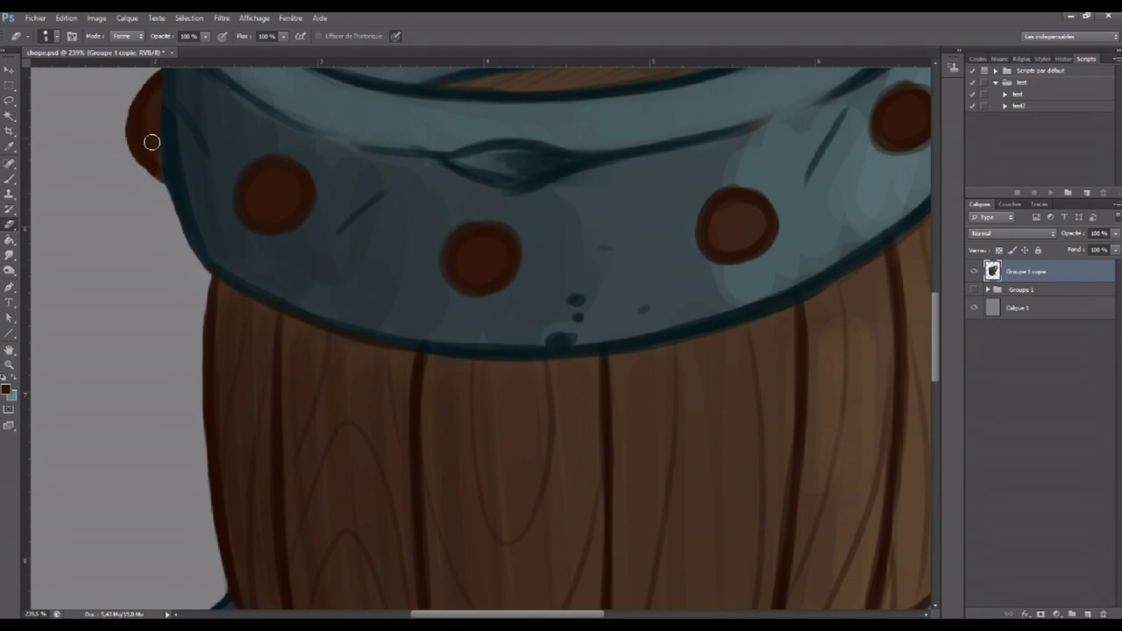
scroll(935, 330, up, 1)
scroll(930, 292, up, 2)
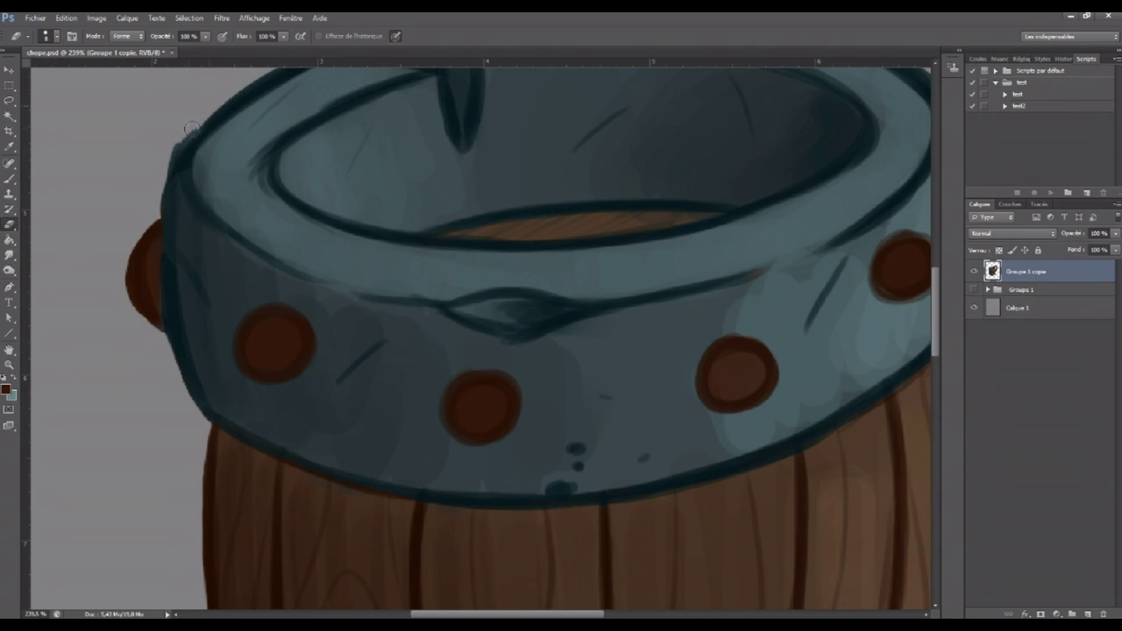
drag(156, 224, 127, 299)
key(ctrl+z)
mouse_move(150, 226)
mouse_down()
mouse_move(135, 298)
mouse_move(157, 326)
mouse_up()
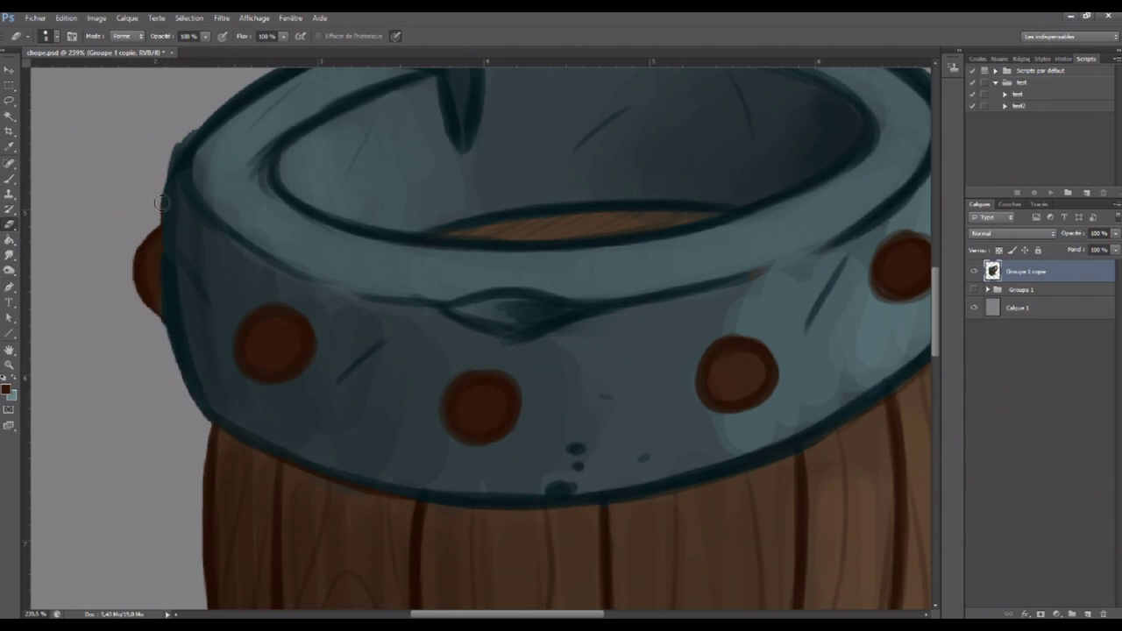
mouse_move(162, 225)
mouse_down()
mouse_move(176, 145)
mouse_move(171, 175)
mouse_up()
Thin the rim's top outline, smooth the notch spike, and soften the handle's outer edge
scroll(911, 263, up, 2)
scroll(929, 272, up, 3)
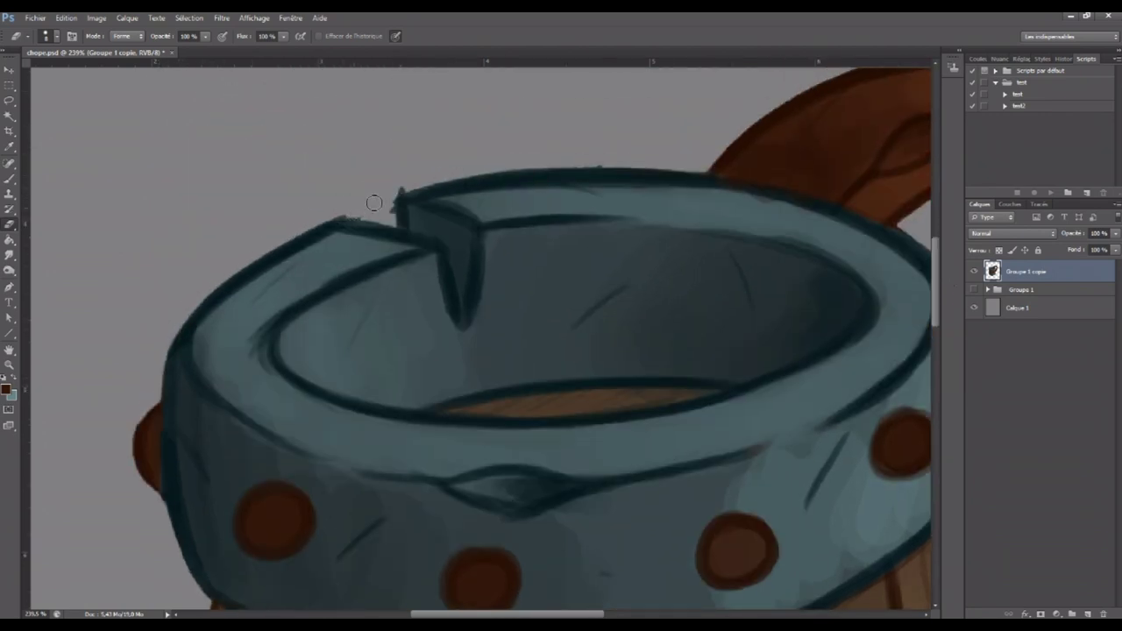
drag(412, 191, 614, 174)
drag(438, 184, 563, 162)
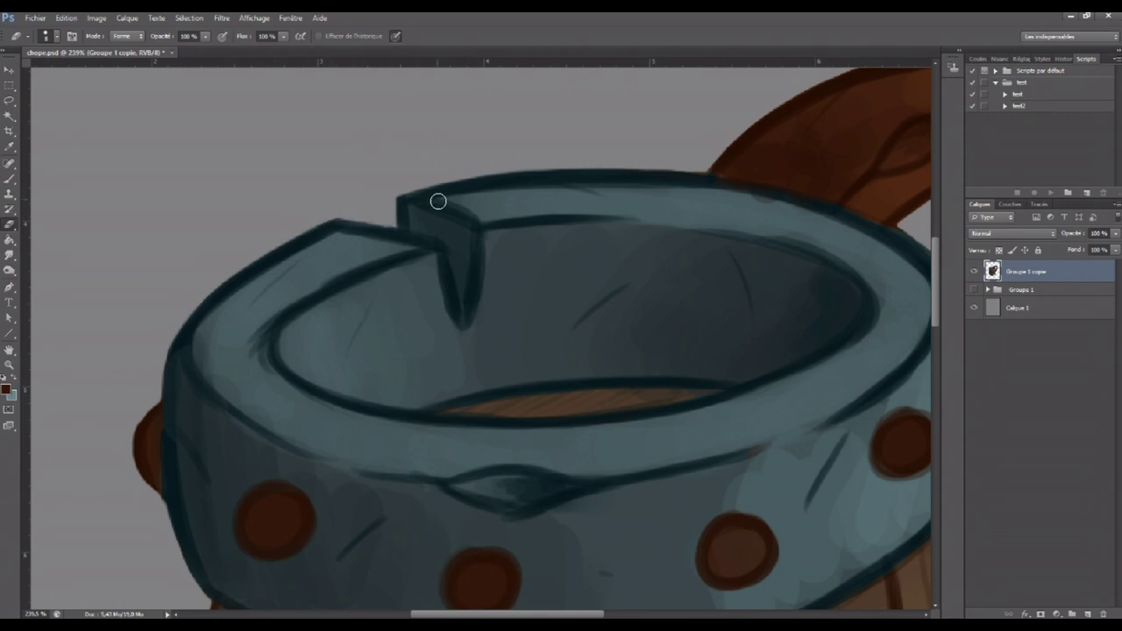
drag(583, 616, 633, 617)
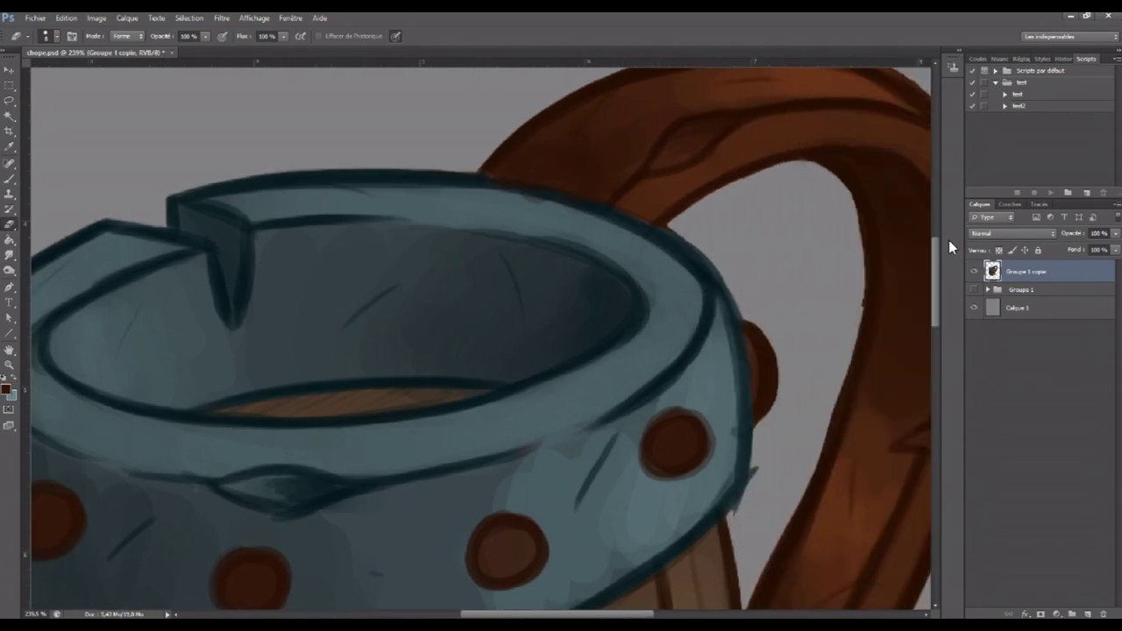
drag(935, 231, 934, 213)
drag(396, 277, 452, 282)
mouse_move(503, 255)
mouse_down()
mouse_move(605, 189)
mouse_move(812, 157)
mouse_up()
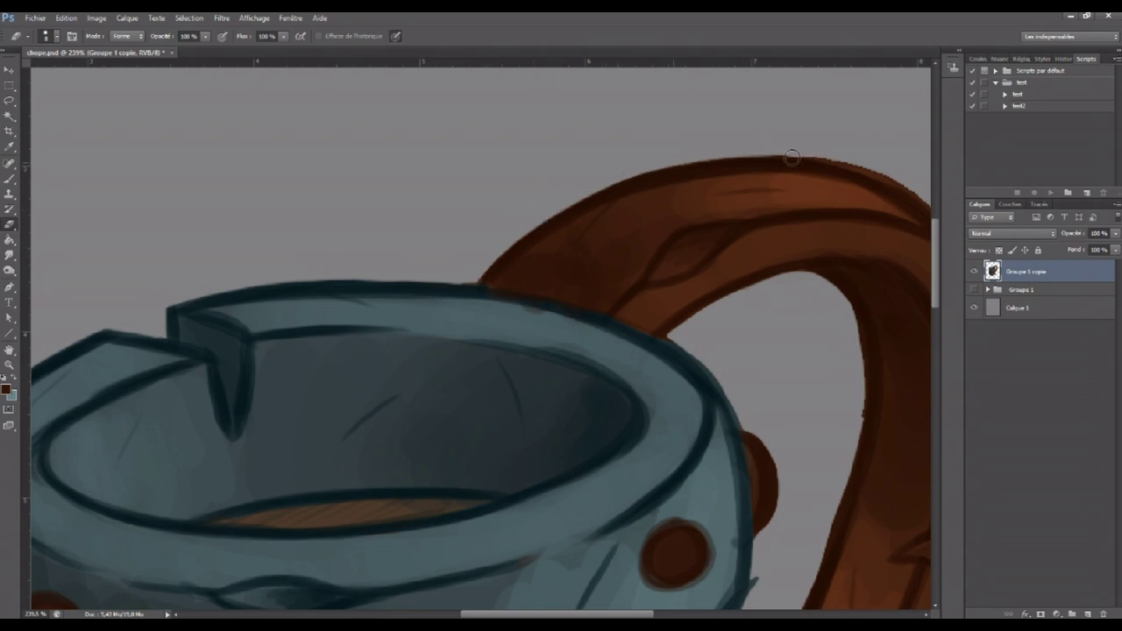
Lighten the handle's top outline and smooth the jagged bumps on its outer edge
scroll(743, 588, right, 5)
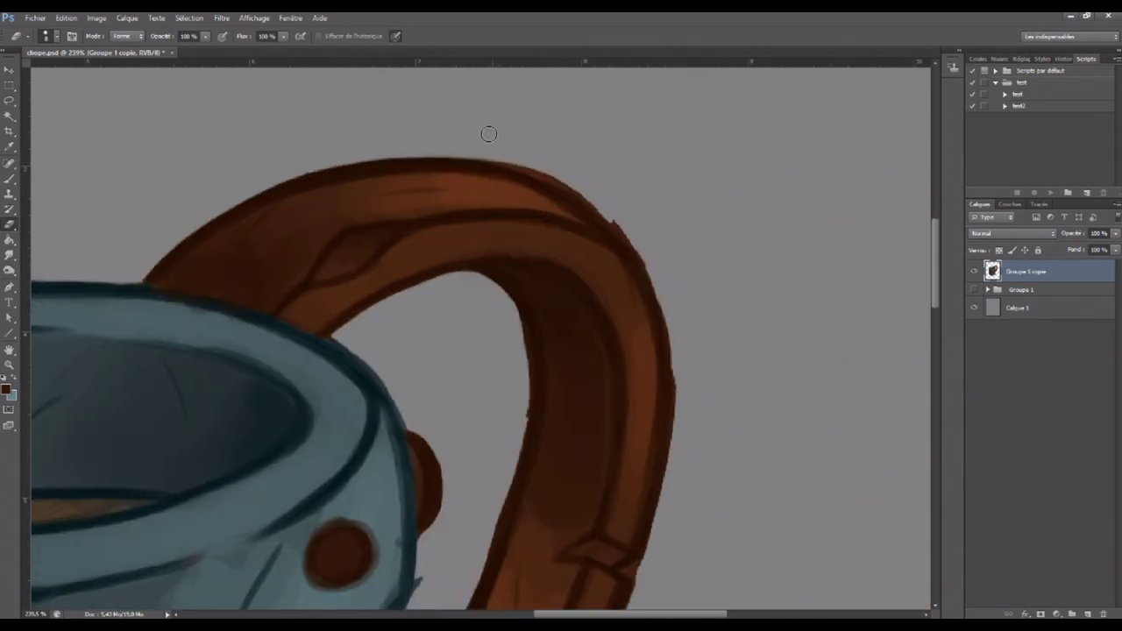
drag(465, 158, 586, 189)
key(ctrl+z)
drag(491, 157, 583, 191)
key(ctrl+z)
drag(489, 155, 613, 214)
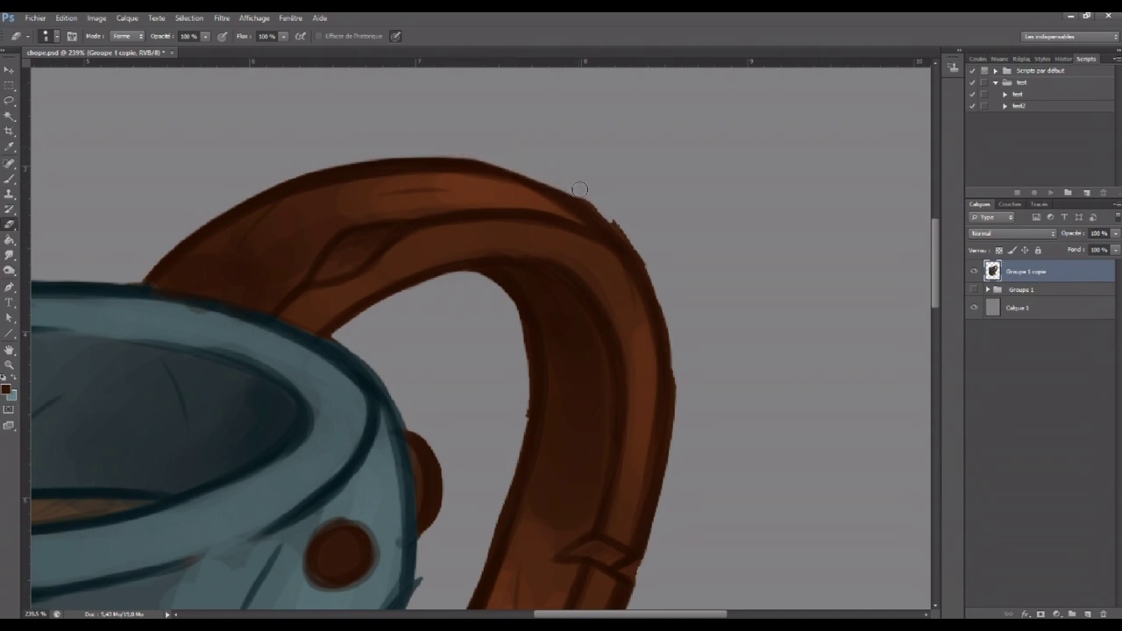
mouse_move(523, 170)
mouse_down()
mouse_move(409, 160)
mouse_move(488, 159)
mouse_up()
mouse_move(581, 155)
mouse_down()
mouse_move(652, 251)
mouse_move(686, 362)
mouse_move(683, 321)
mouse_up()
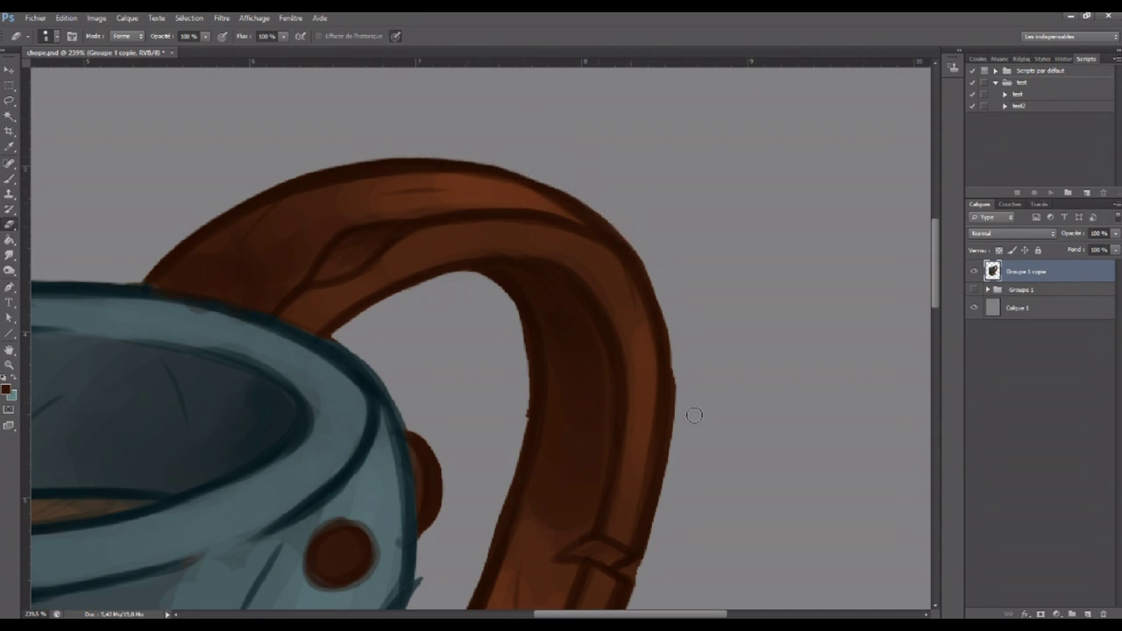
Smooth the handle's rough outer edge further down and lighten the outline at the plank's edge
scroll(935, 279, down, 2)
scroll(935, 279, down, 3)
mouse_move(677, 120)
mouse_down()
mouse_move(647, 328)
mouse_move(654, 313)
mouse_move(568, 526)
mouse_up()
scroll(932, 326, down, 3)
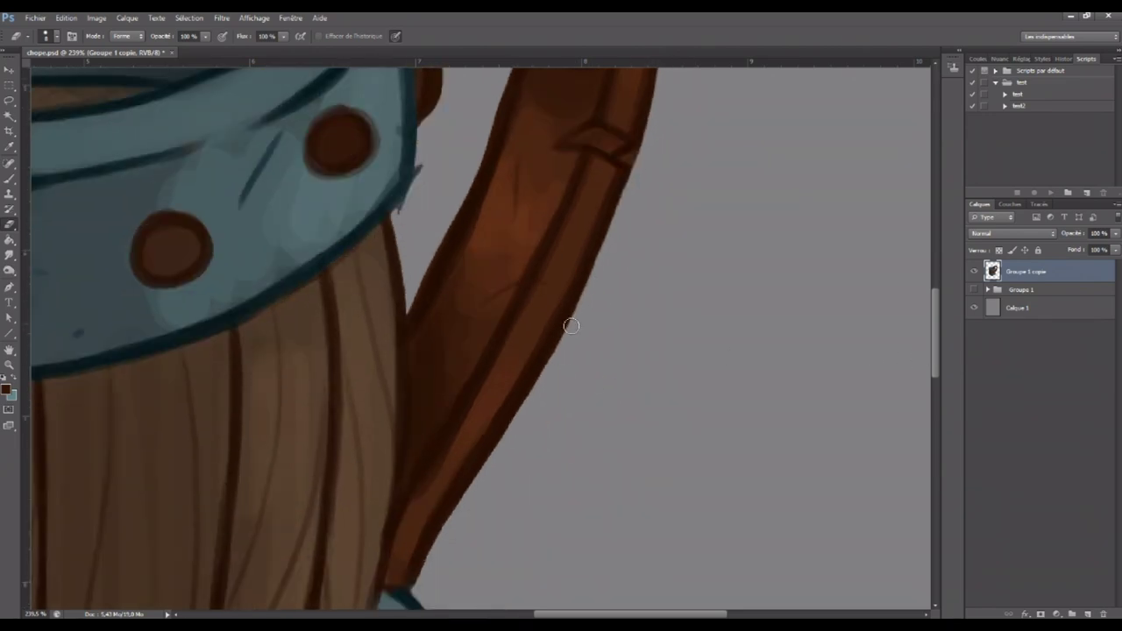
drag(594, 287, 511, 438)
drag(640, 166, 633, 155)
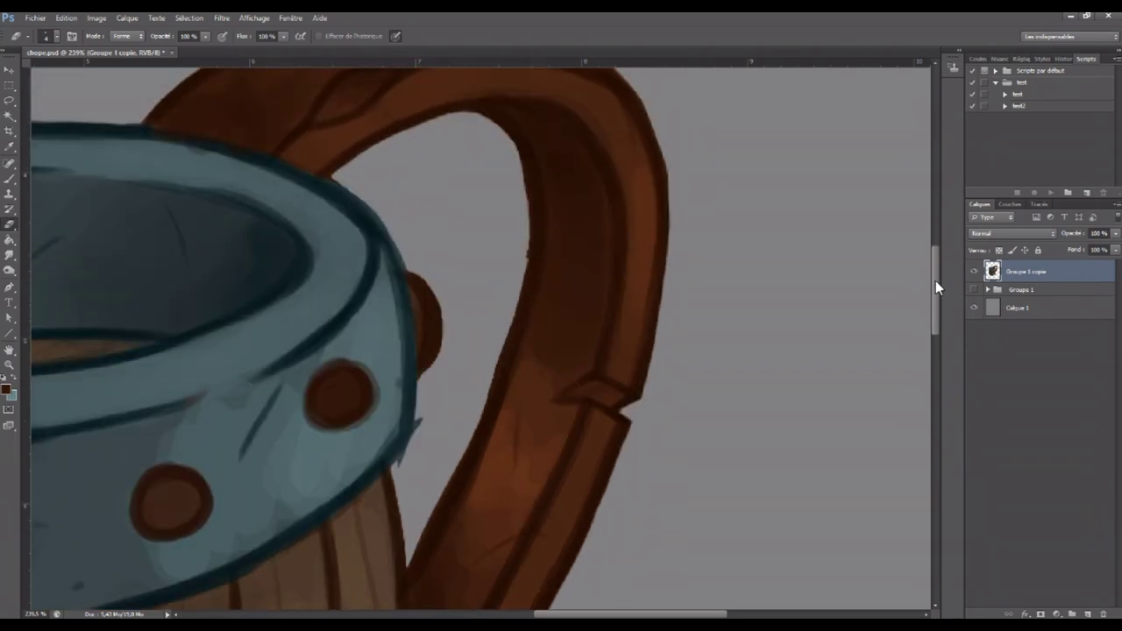
drag(938, 321, 921, 273)
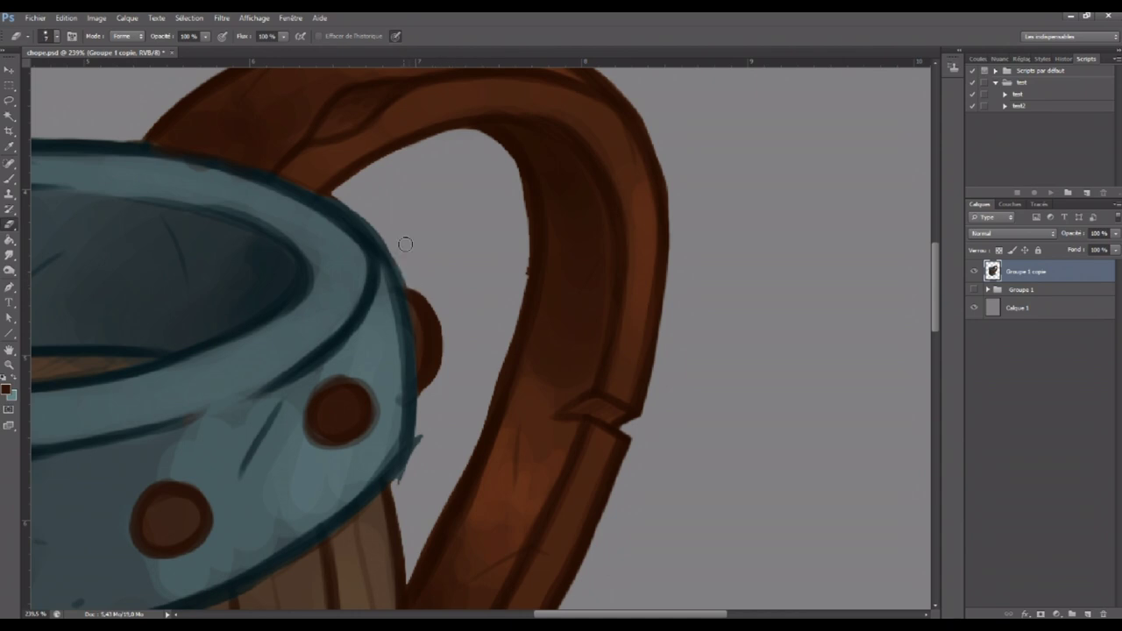
Trim the brown knob's right edge and smooth the handle's inner edge, removing its notch
mouse_move(396, 249)
mouse_down()
mouse_move(435, 340)
mouse_move(425, 452)
mouse_up()
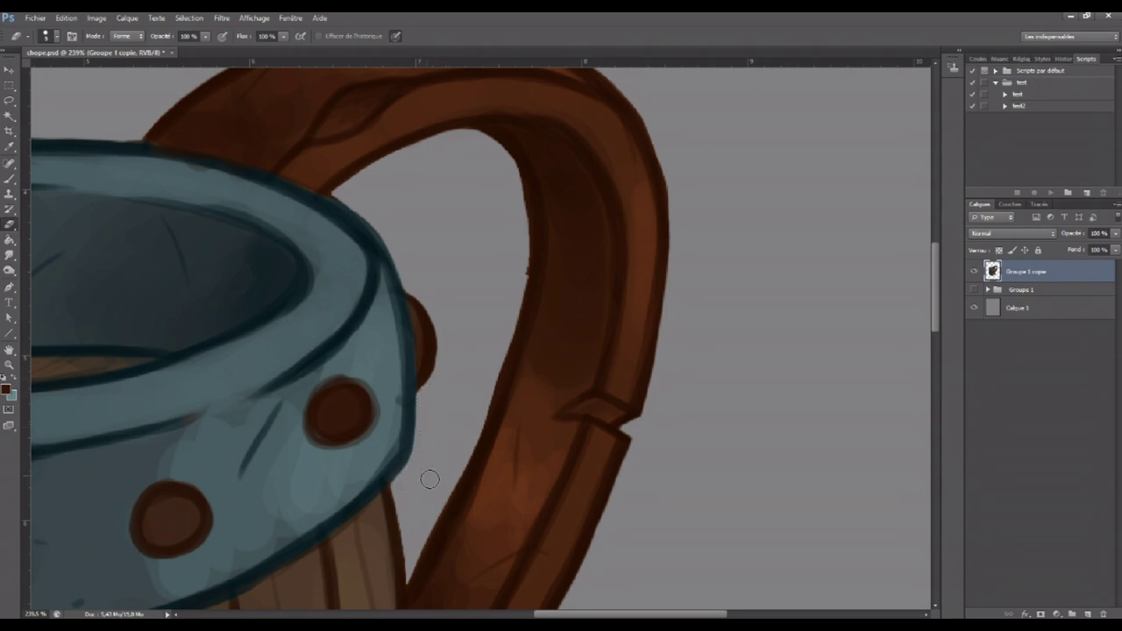
mouse_move(372, 172)
mouse_down()
mouse_move(350, 187)
mouse_move(499, 164)
mouse_up()
mouse_move(513, 173)
mouse_down()
mouse_move(526, 250)
mouse_move(499, 386)
mouse_move(428, 528)
mouse_up()
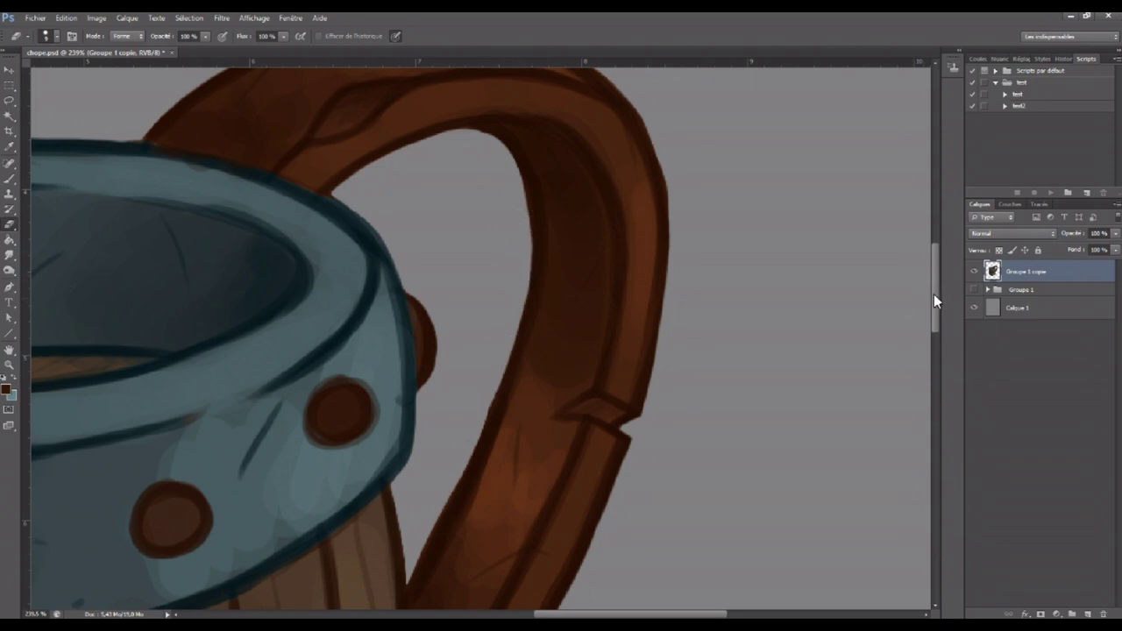
drag(933, 301, 920, 322)
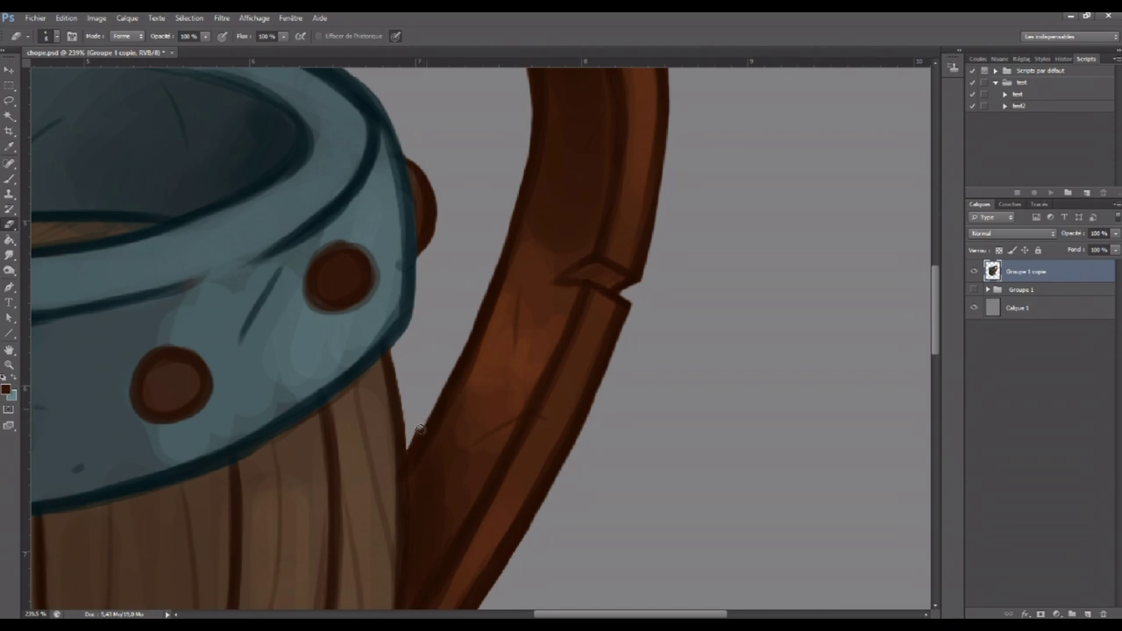
drag(394, 357, 402, 392)
Trim the small brown bumps beside the barrel and zoom out to the whole mug
drag(935, 327, 932, 310)
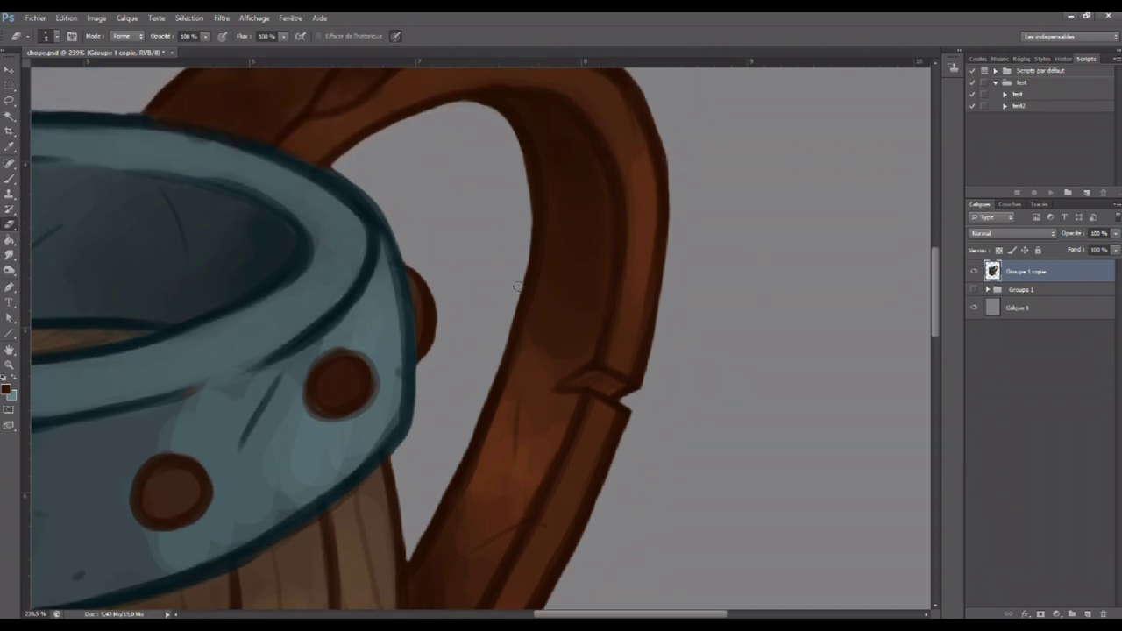
drag(412, 274, 431, 349)
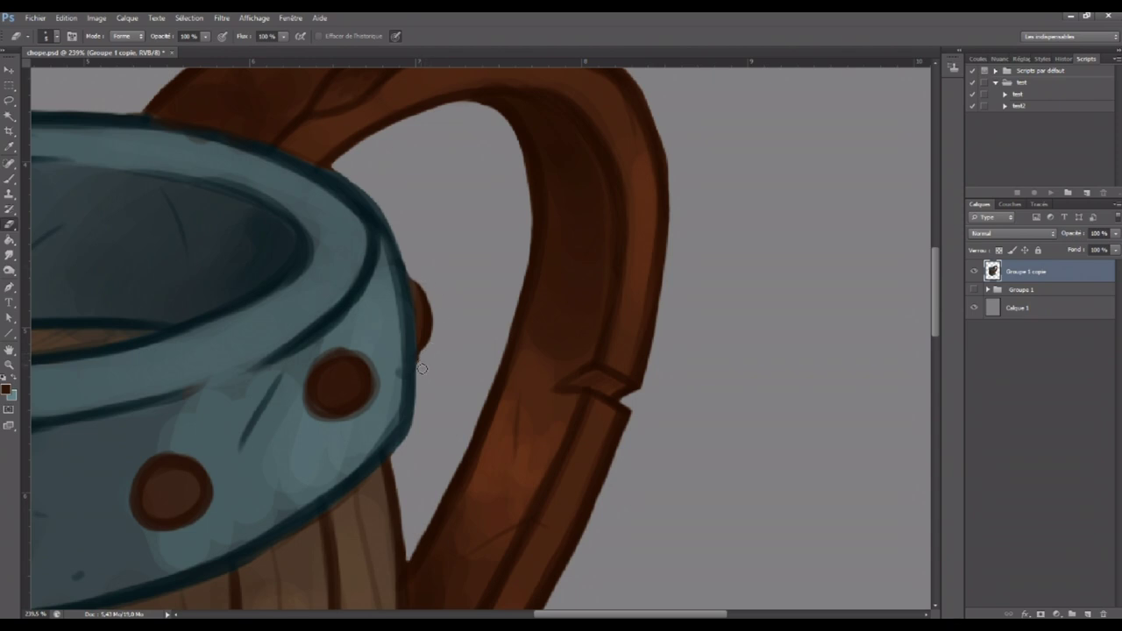
drag(684, 616, 557, 616)
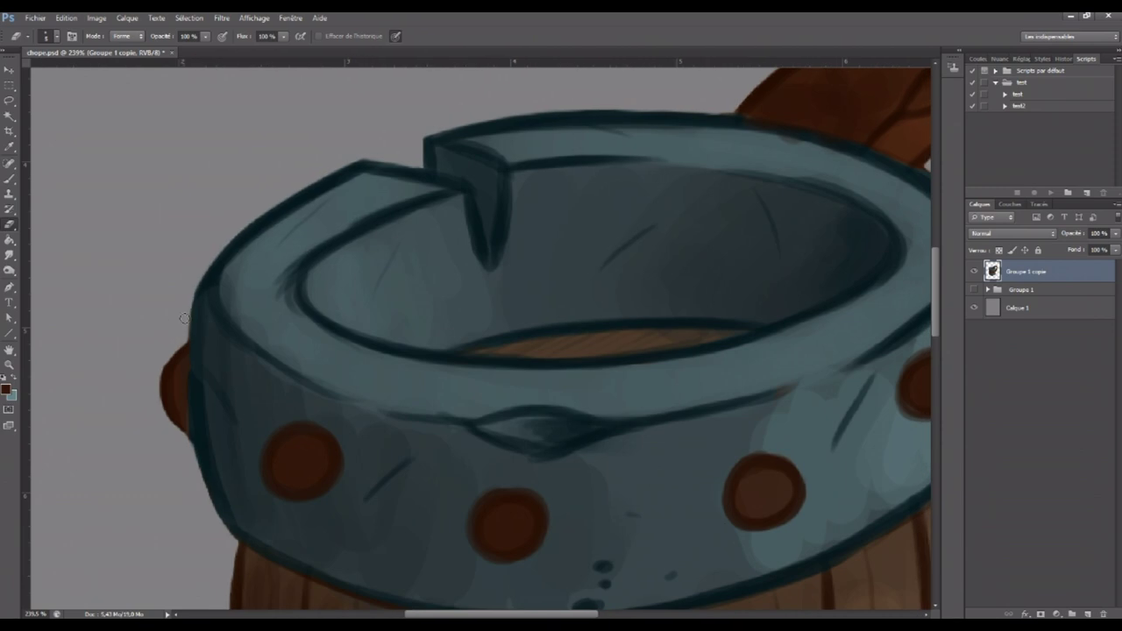
drag(184, 345, 178, 431)
click(10, 364)
drag(673, 477, 629, 465)
drag(936, 272, 936, 346)
On a new Calque 8, paint the rim's left outline, surface highlight and notch
drag(572, 614, 638, 611)
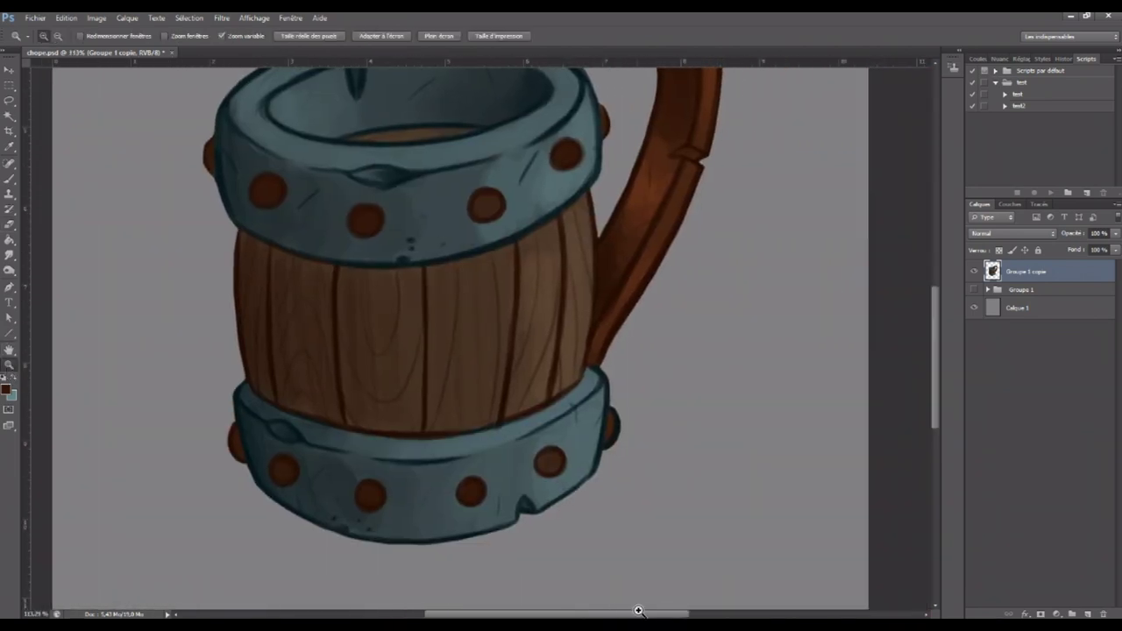
click(1087, 614)
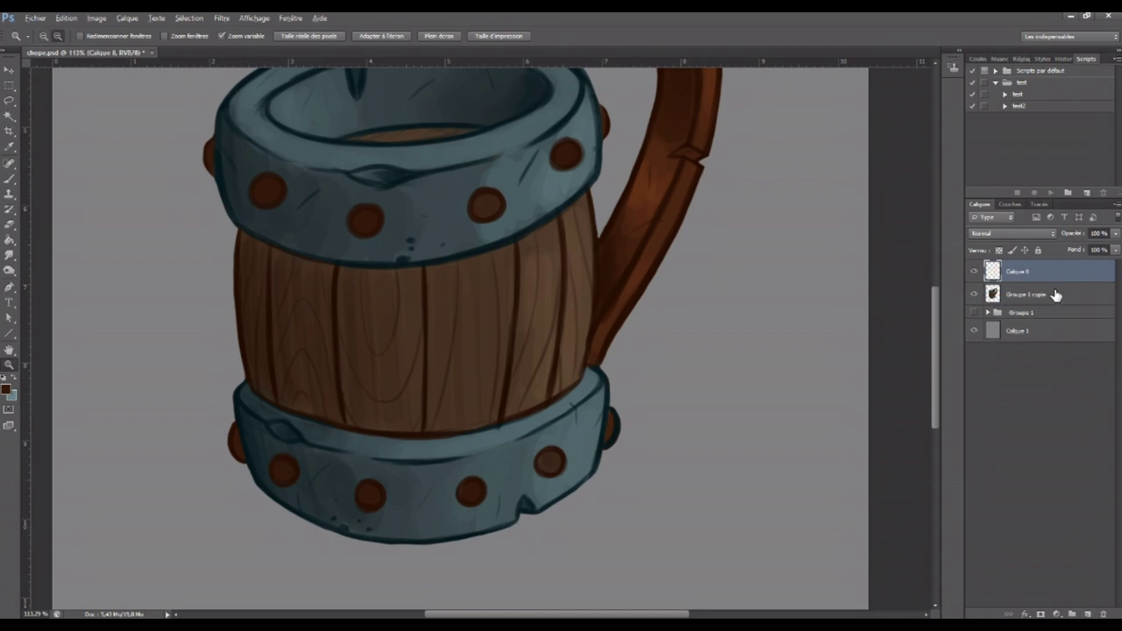
drag(934, 294, 933, 263)
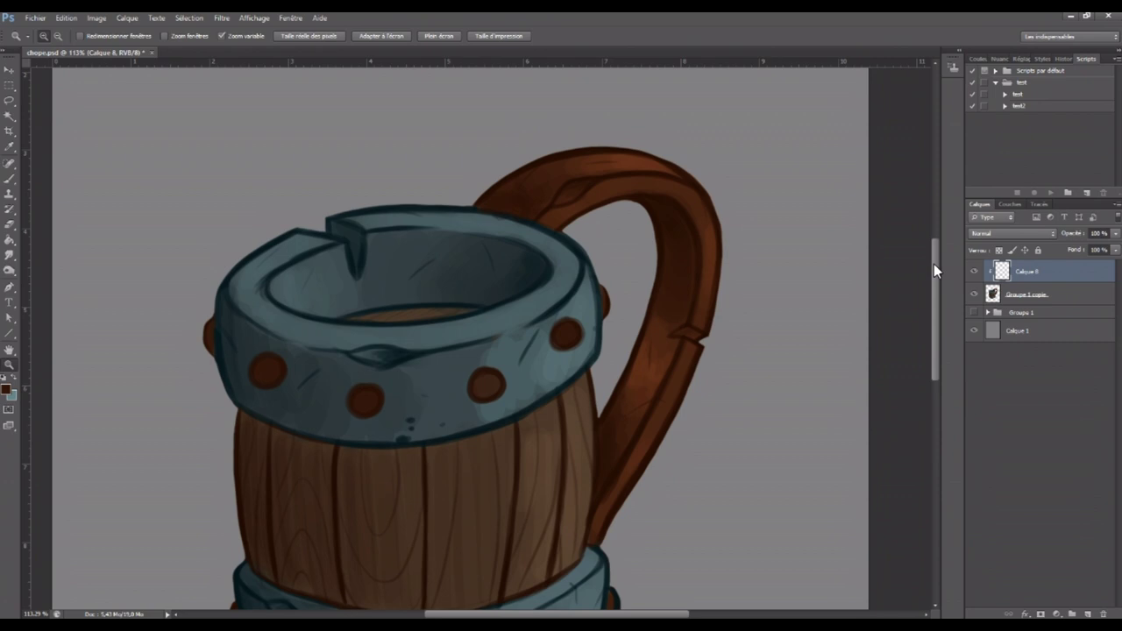
key(b)
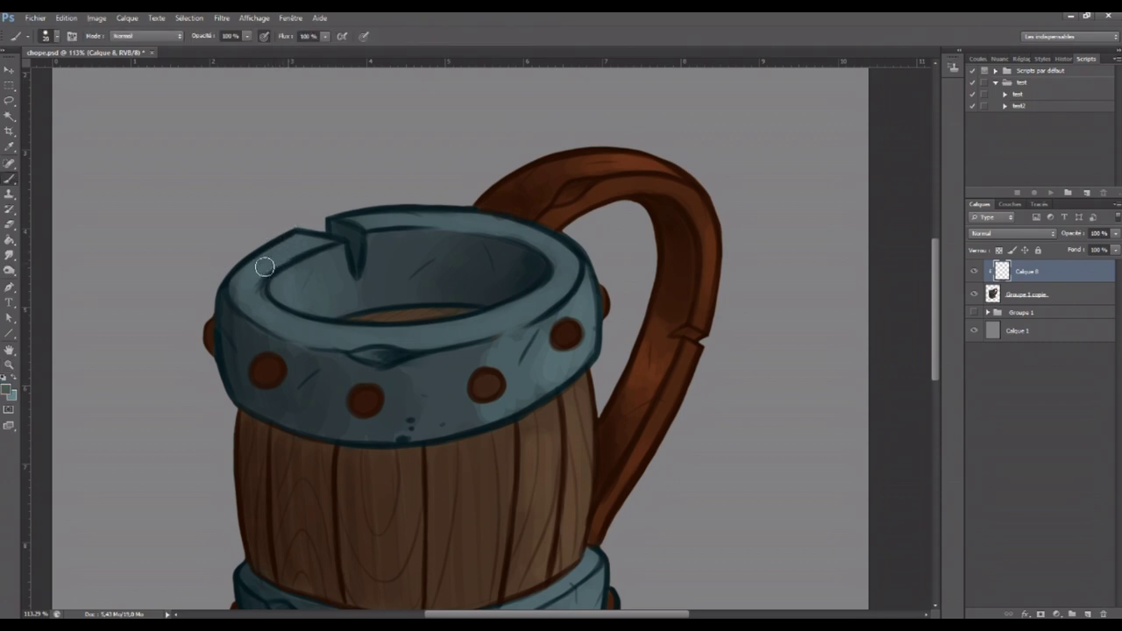
drag(292, 246, 333, 239)
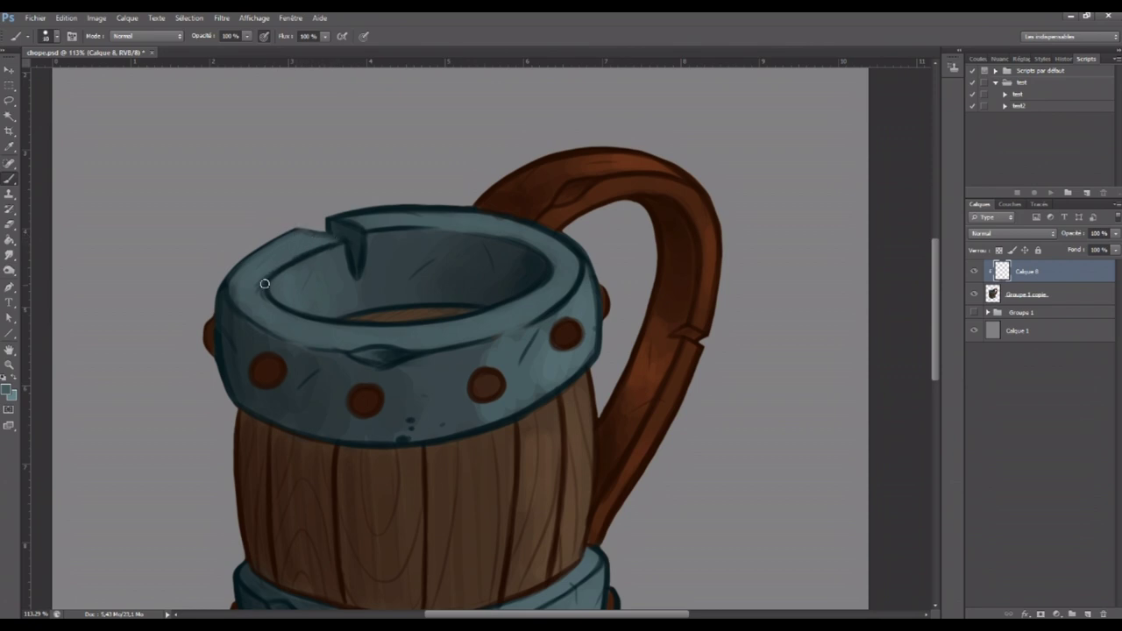
drag(256, 289, 336, 241)
key(bracketright)
key(bracketright)
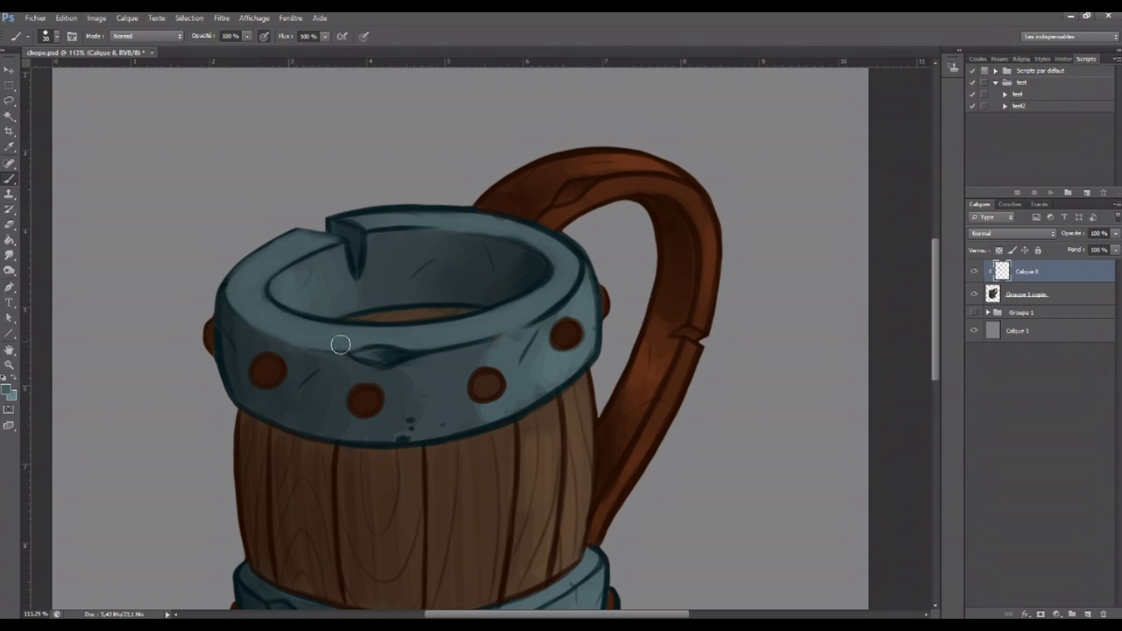
key(bracketleft)
drag(360, 348, 385, 352)
Sample a lighter colour and highlight the rim's top edge up to the handle
alt+click(482, 335)
drag(347, 218, 541, 231)
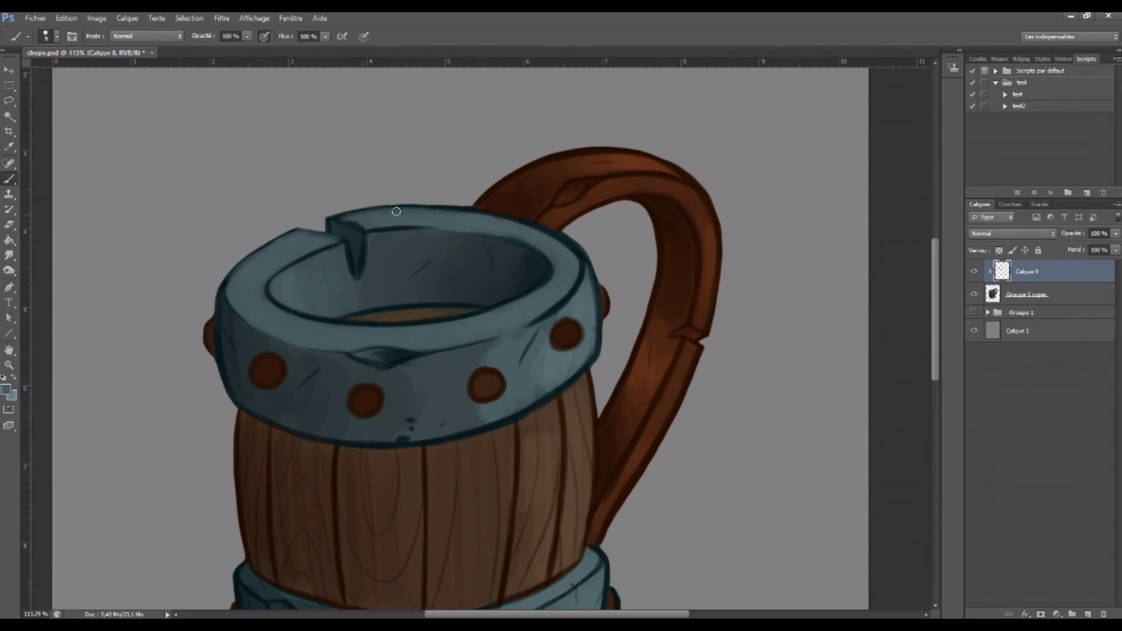
key(ctrl+z)
key(ctrl+z)
drag(369, 229, 466, 229)
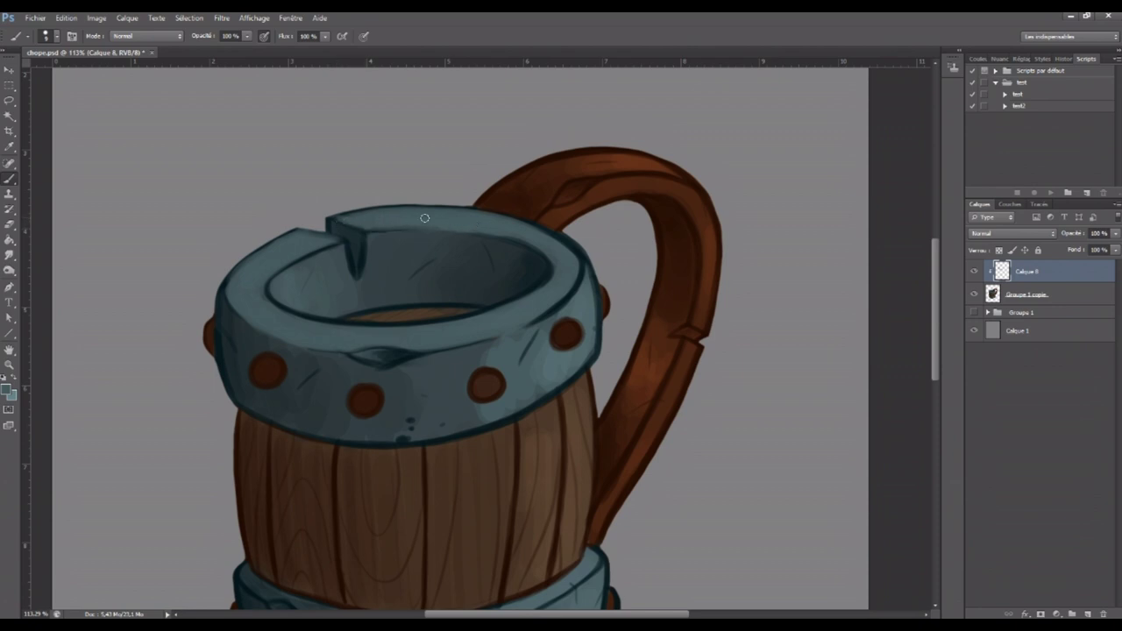
drag(517, 223, 566, 252)
Highlight the rim's right and left inner edges and lighten its inner lower edge
drag(578, 272, 579, 293)
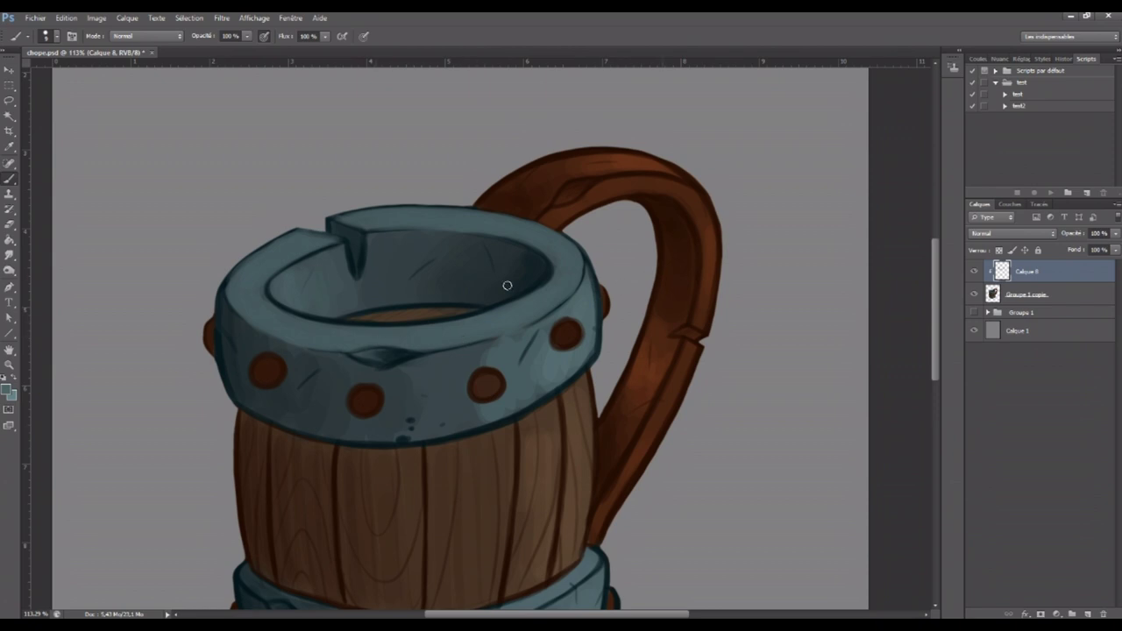
drag(271, 275, 267, 302)
drag(293, 323, 406, 327)
mouse_move(338, 325)
mouse_down()
mouse_move(466, 321)
mouse_move(545, 288)
mouse_move(534, 289)
mouse_move(553, 266)
mouse_move(529, 298)
mouse_move(541, 288)
mouse_move(497, 316)
mouse_move(542, 283)
mouse_up()
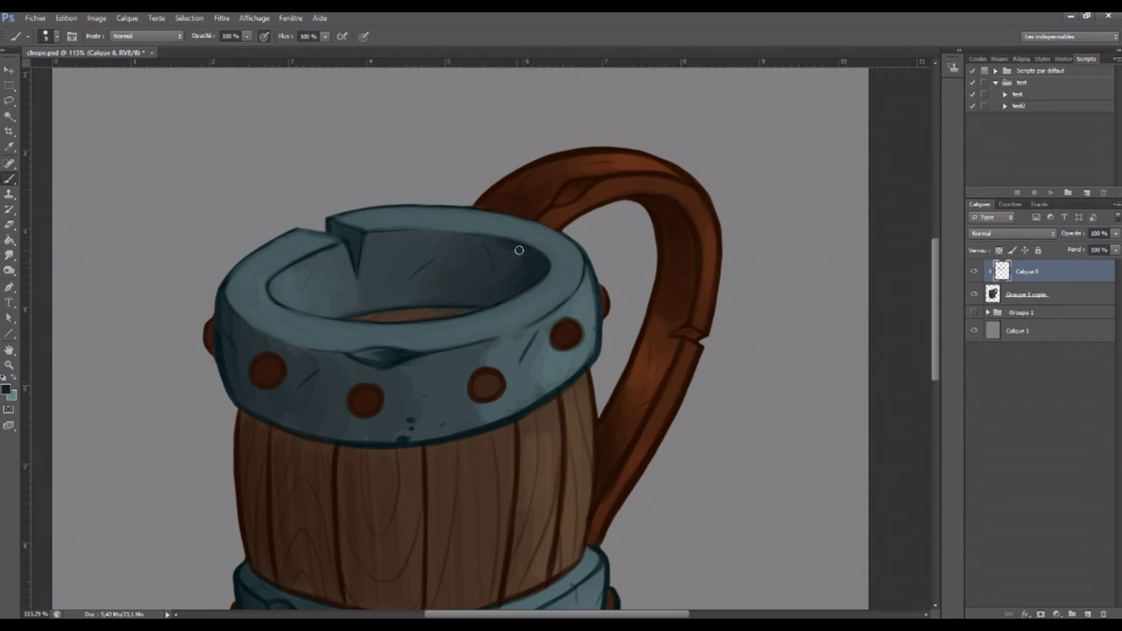
Sample the band's teal and lighten and smooth its right and lower edges
key(bracketright)
key(bracketleft)
alt+click(592, 295)
drag(587, 269, 595, 307)
drag(596, 325, 535, 397)
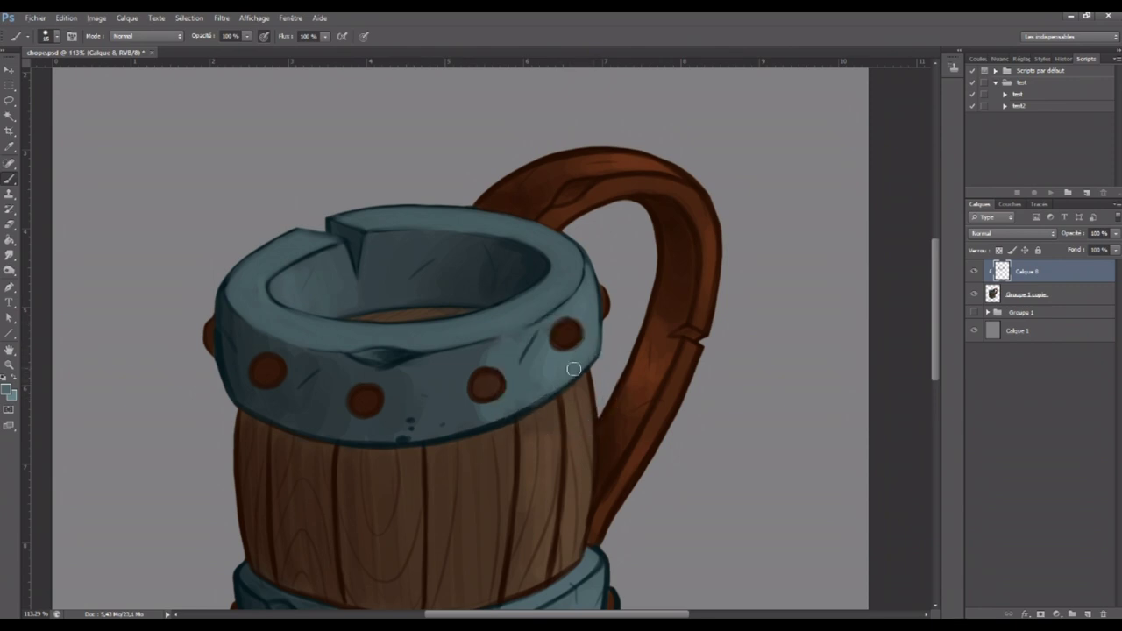
mouse_move(548, 397)
mouse_down()
mouse_move(488, 401)
mouse_move(493, 424)
mouse_move(475, 430)
mouse_move(494, 421)
mouse_move(446, 430)
mouse_move(454, 400)
mouse_move(408, 426)
mouse_move(451, 415)
mouse_move(426, 430)
mouse_move(461, 431)
mouse_move(504, 408)
mouse_up()
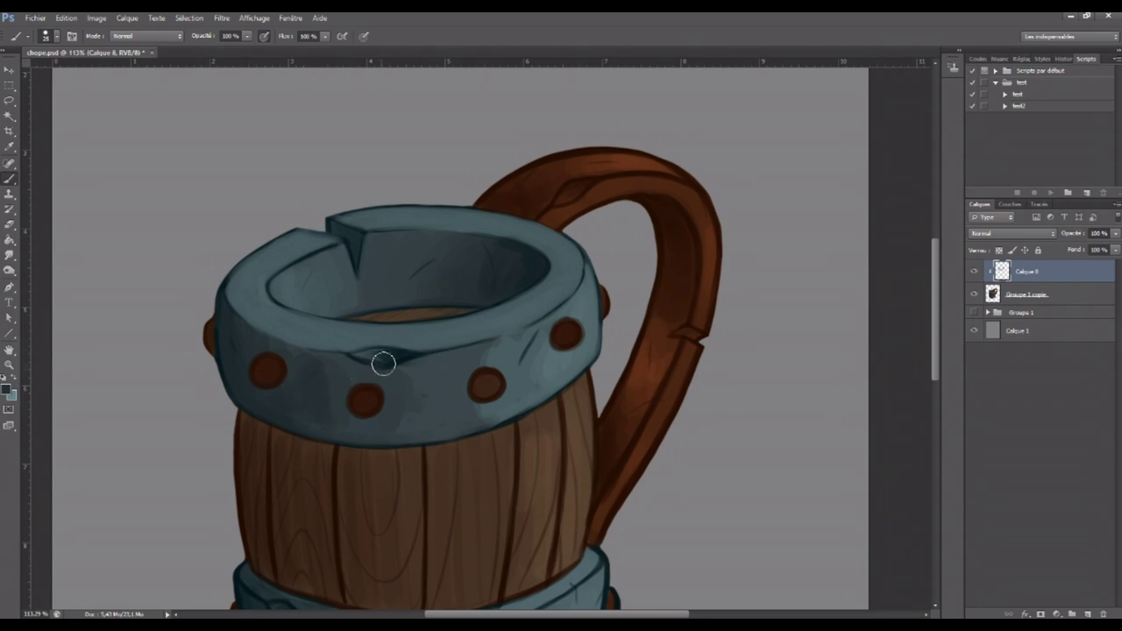
Paint out the small dark scratch on the upper band with a fine brush
key(bracketleft)
key(bracketleft)
key(bracketright)
key(bracketright)
key(bracketleft)
drag(535, 331, 525, 359)
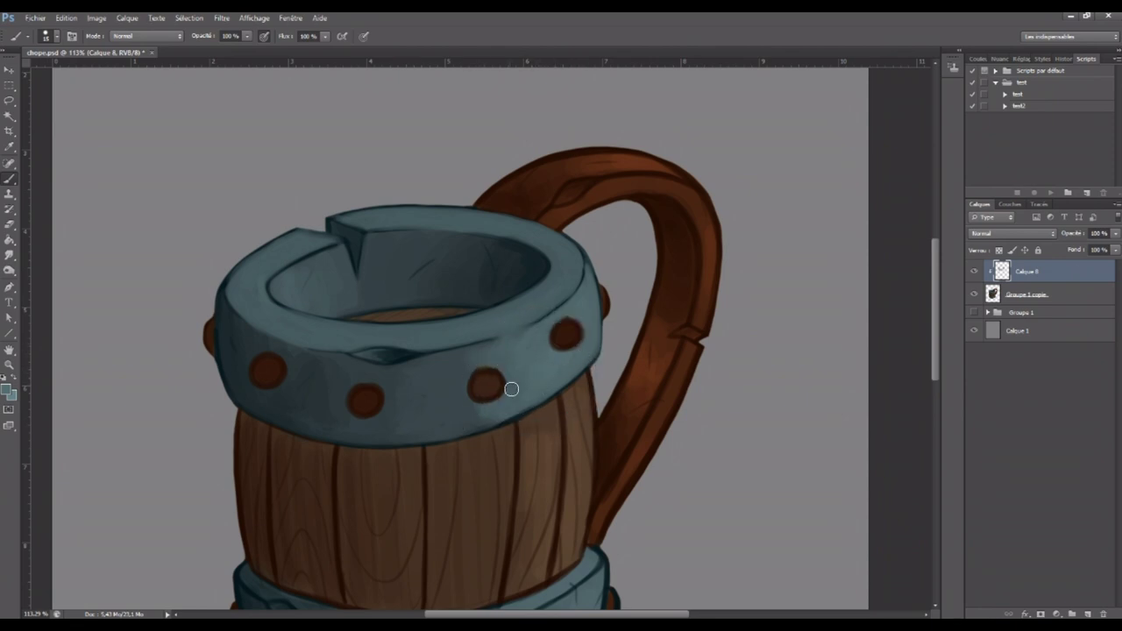
key(z)
mouse_move(529, 453)
mouse_down()
mouse_move(505, 425)
mouse_move(581, 456)
mouse_up()
key(b)
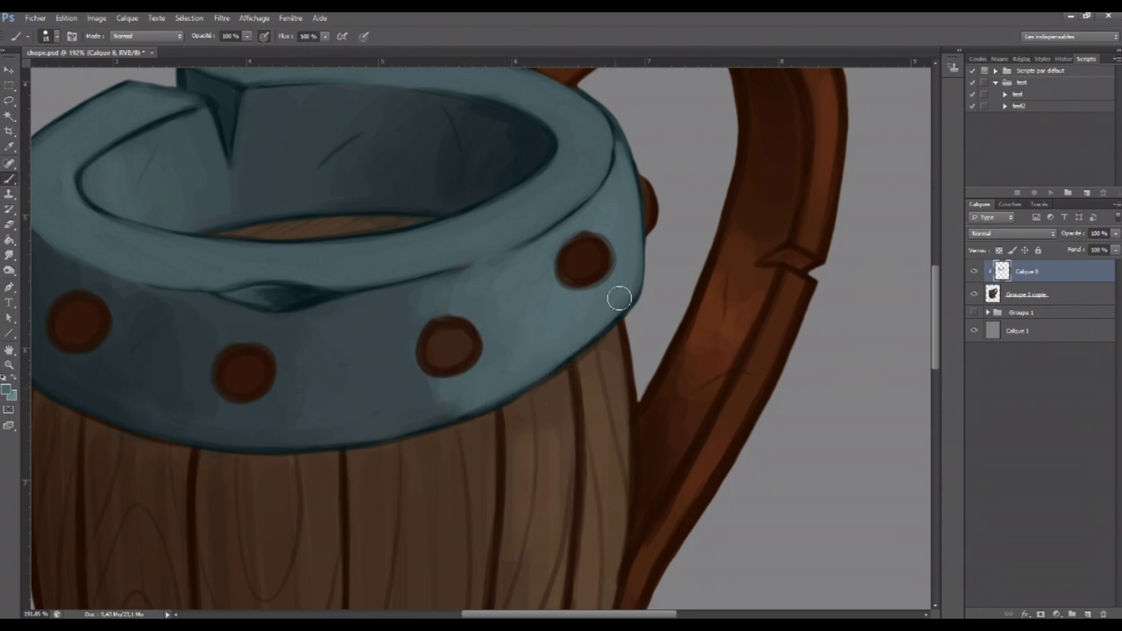
Sample a rivet's dark brown and paint the left, far-left and right-edge rivets evenly
alt+click(449, 395)
alt+click(451, 325)
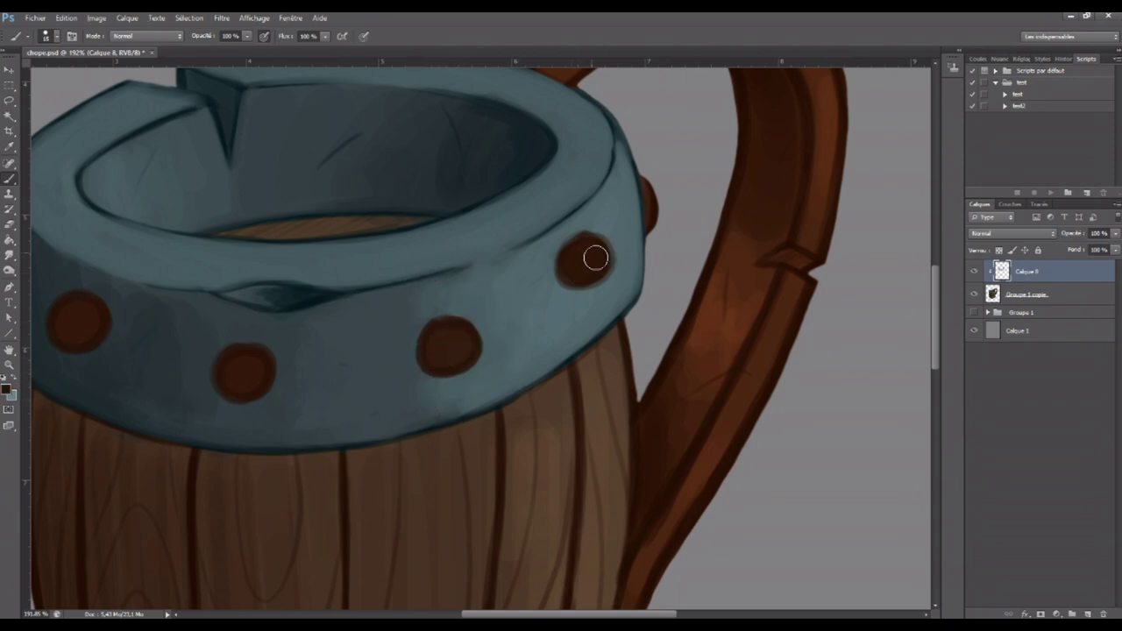
drag(244, 381, 245, 366)
drag(76, 307, 88, 313)
drag(651, 195, 658, 220)
drag(603, 616, 533, 616)
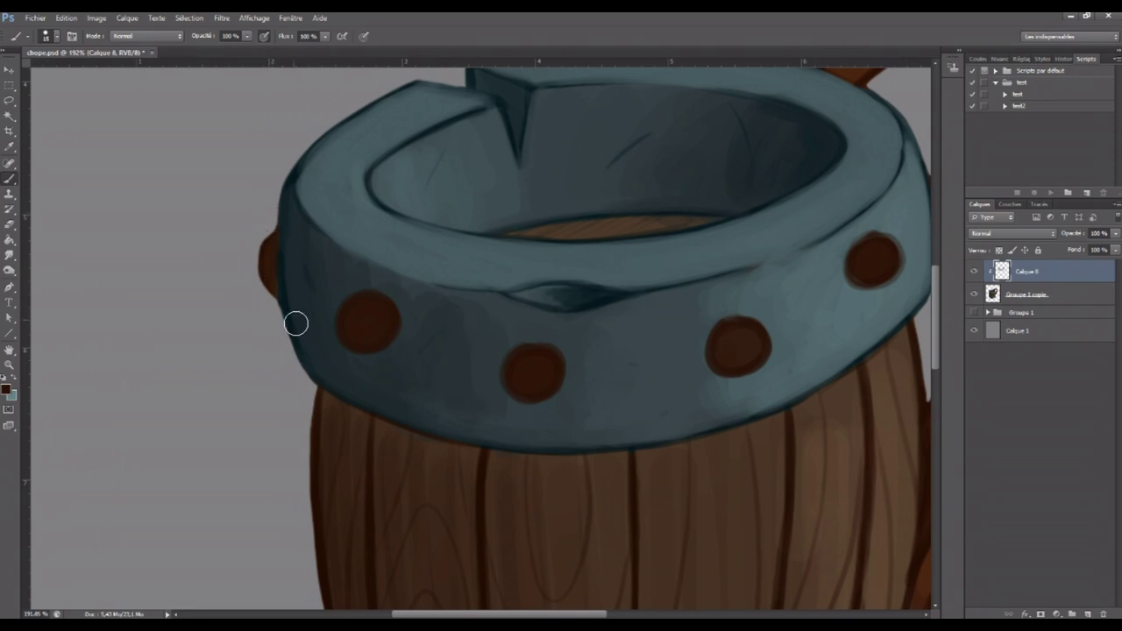
drag(936, 321, 931, 269)
alt+click(431, 327)
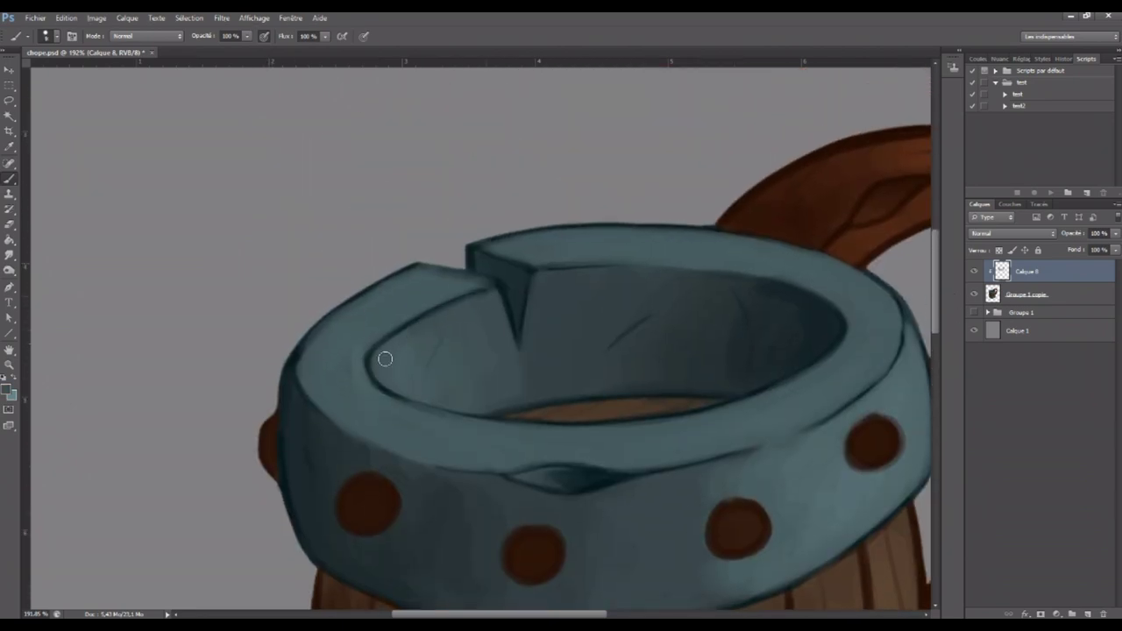
drag(933, 317, 936, 393)
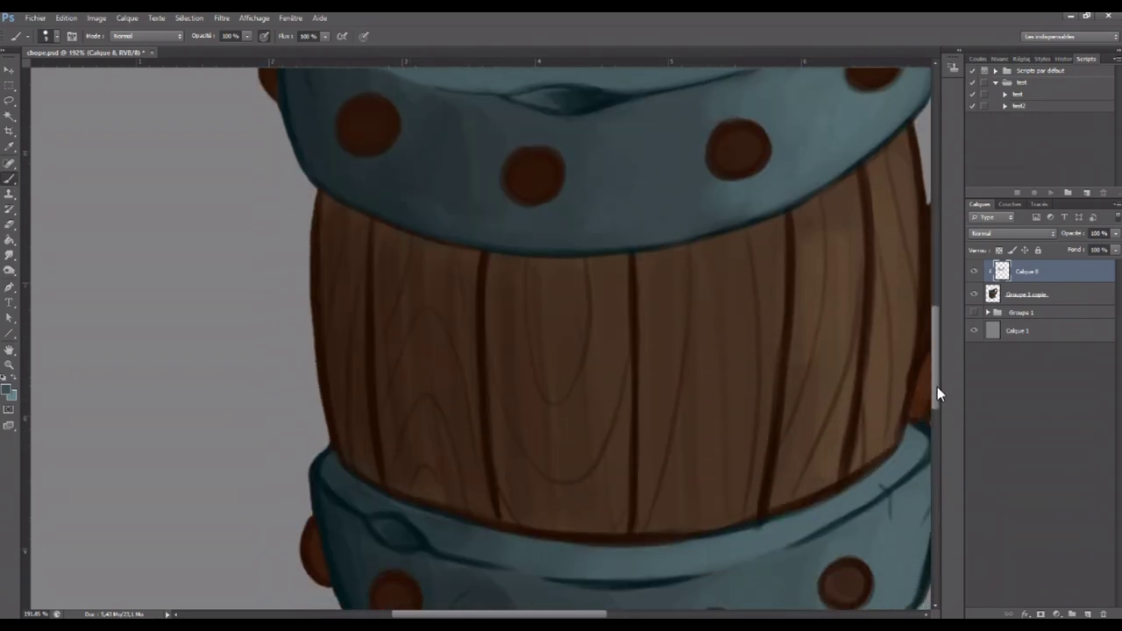
Paint a dark grain line on the right stave and lighten the barrel's right edge
alt+click(331, 254)
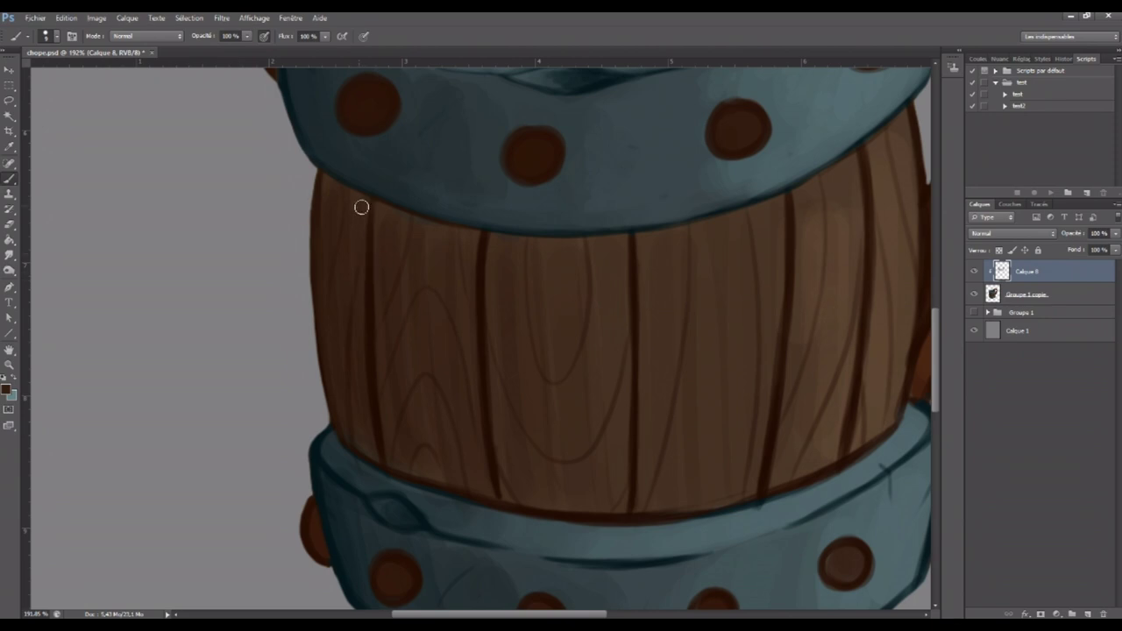
key(bracketright)
key(bracketright)
key(bracketleft)
key(bracketleft)
alt+click(647, 358)
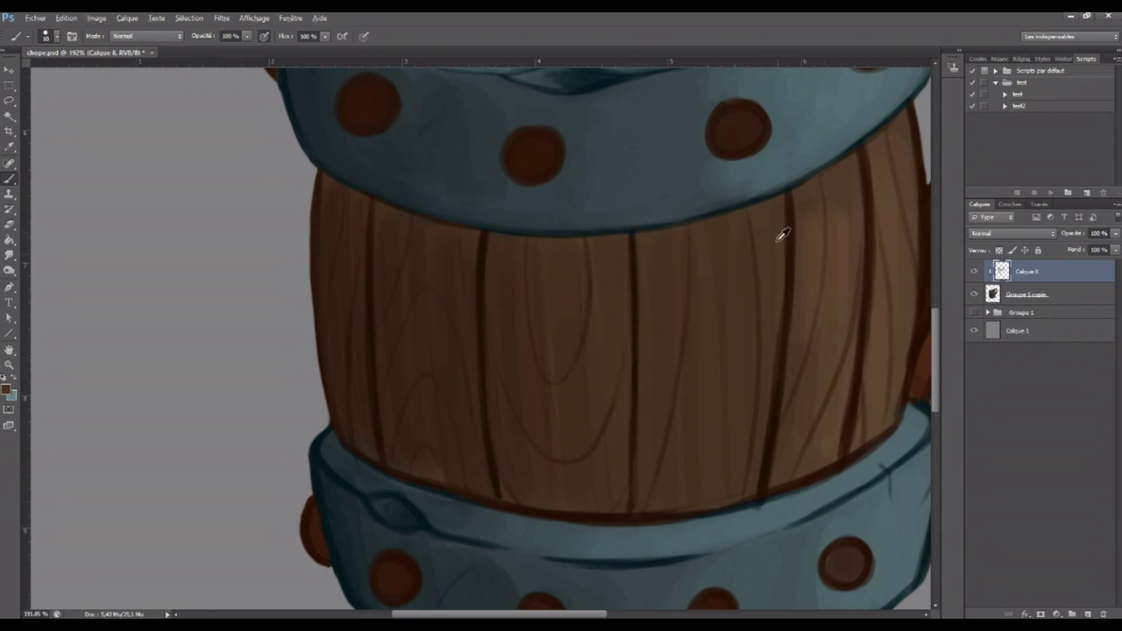
drag(781, 233, 762, 429)
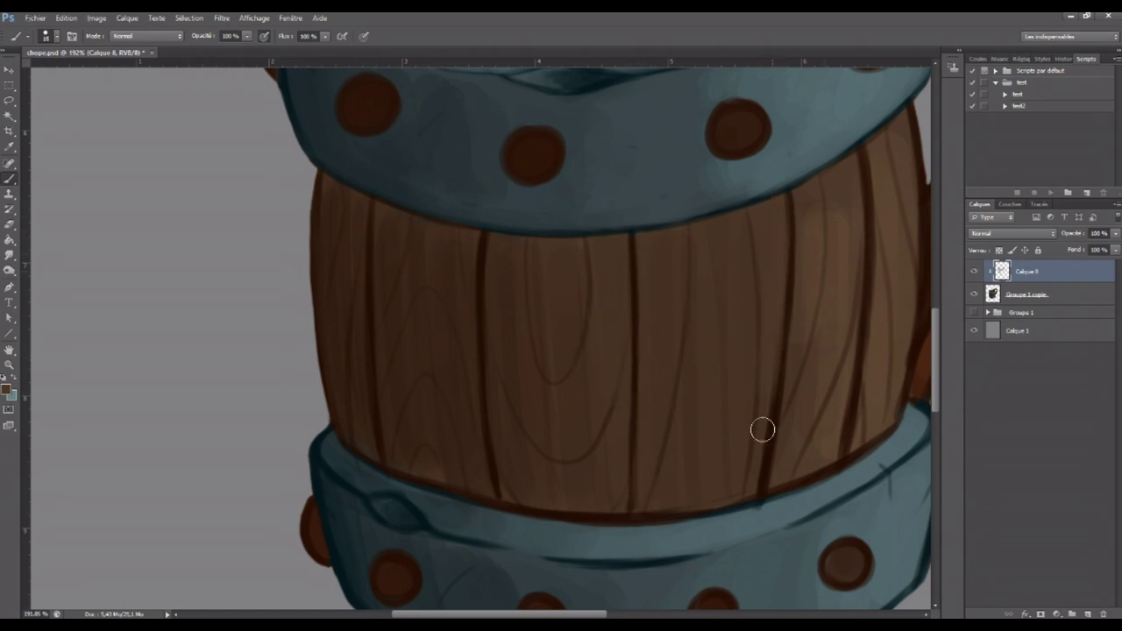
key(ctrl+z)
key(alt)
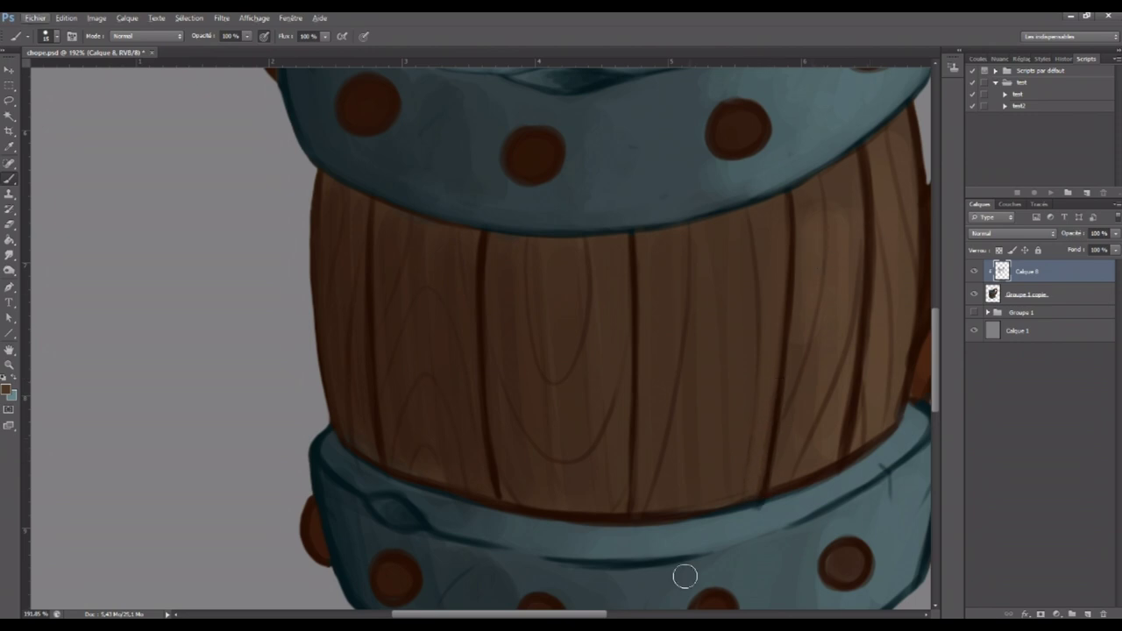
drag(582, 617, 633, 616)
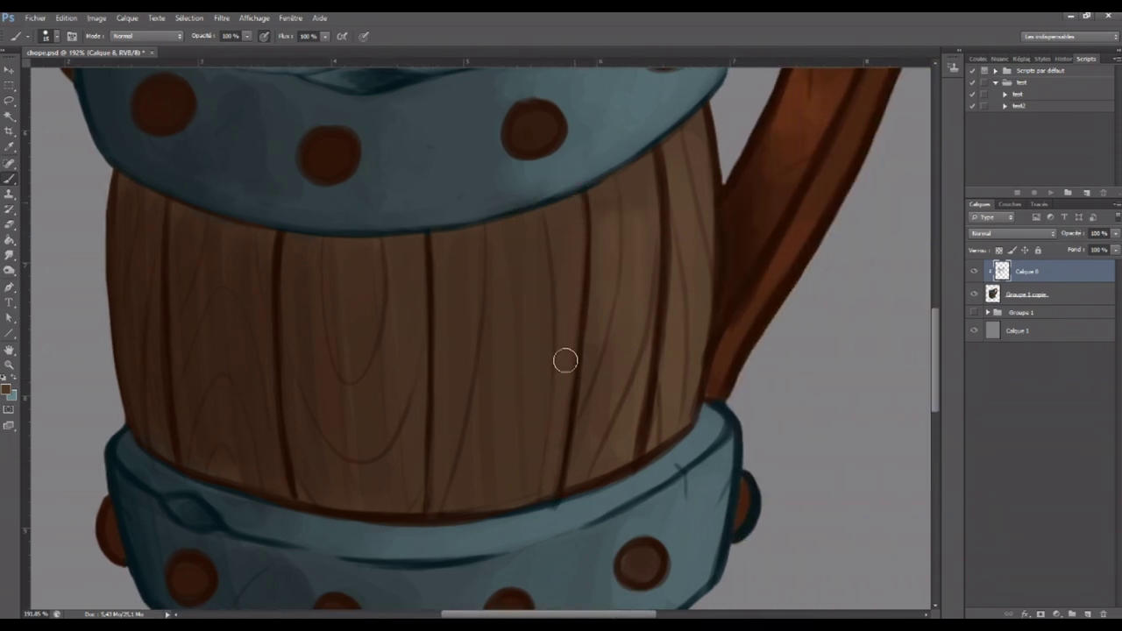
drag(658, 171, 646, 352)
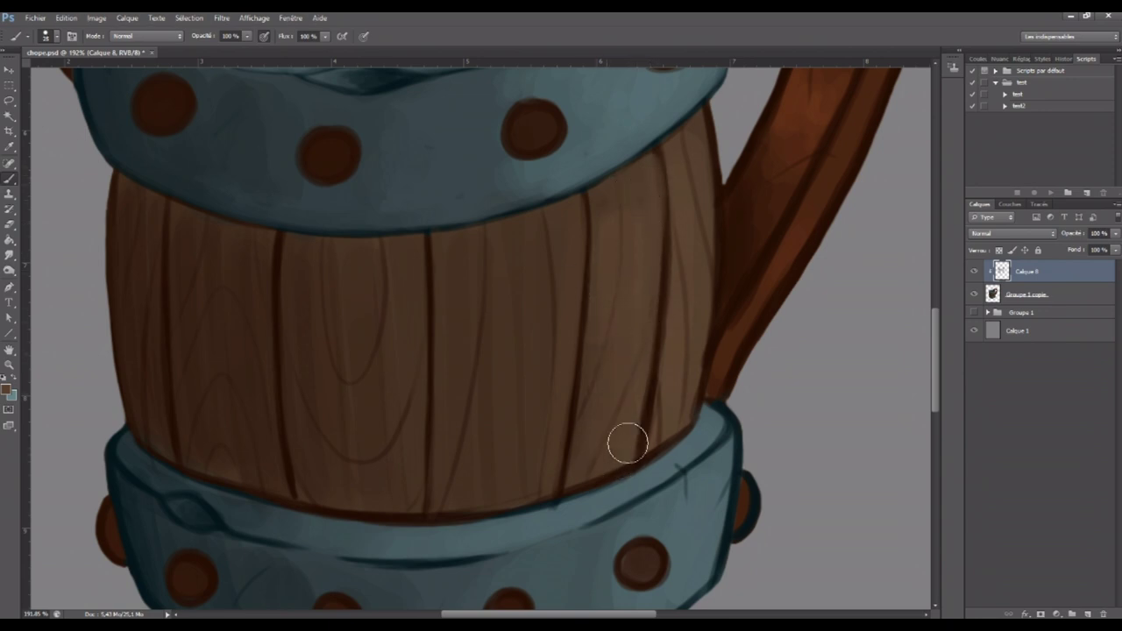
alt+click(658, 234)
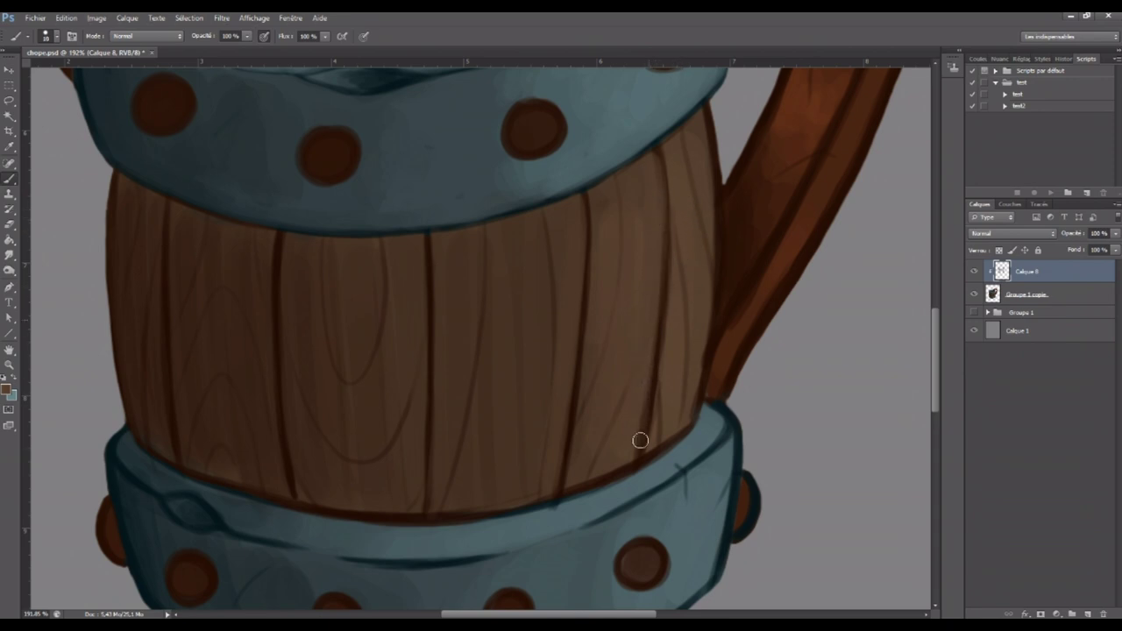
alt+click(709, 180)
drag(706, 130, 693, 422)
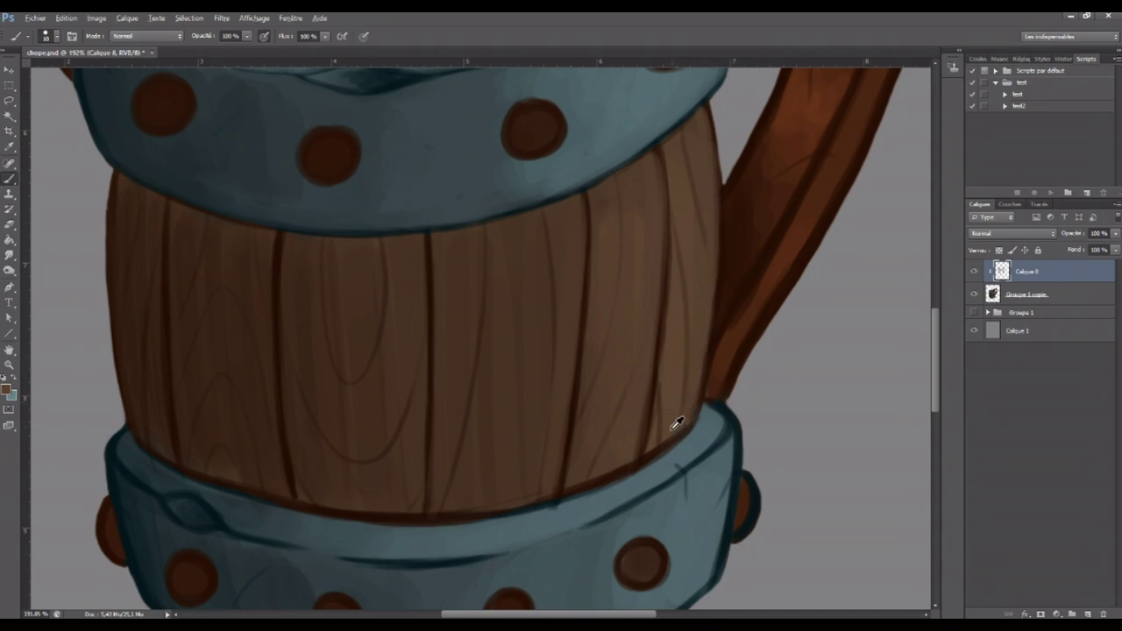
Brush a lighter highlight along the lower band's top edge toward its right side
alt+click(677, 420)
alt+click(612, 464)
alt+click(146, 458)
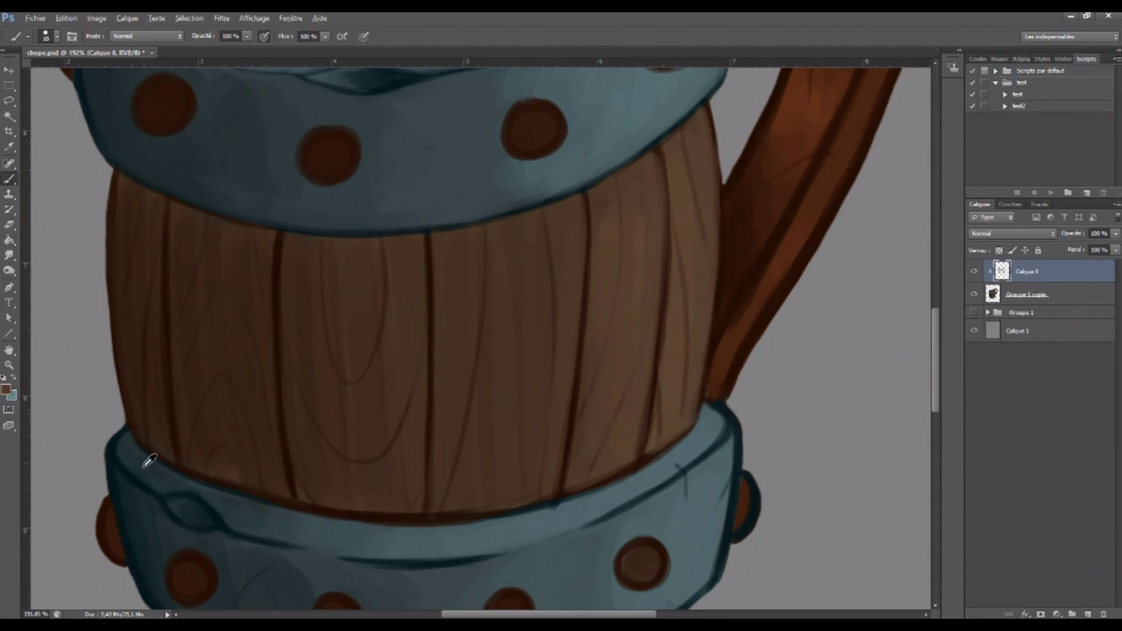
alt+click(150, 464)
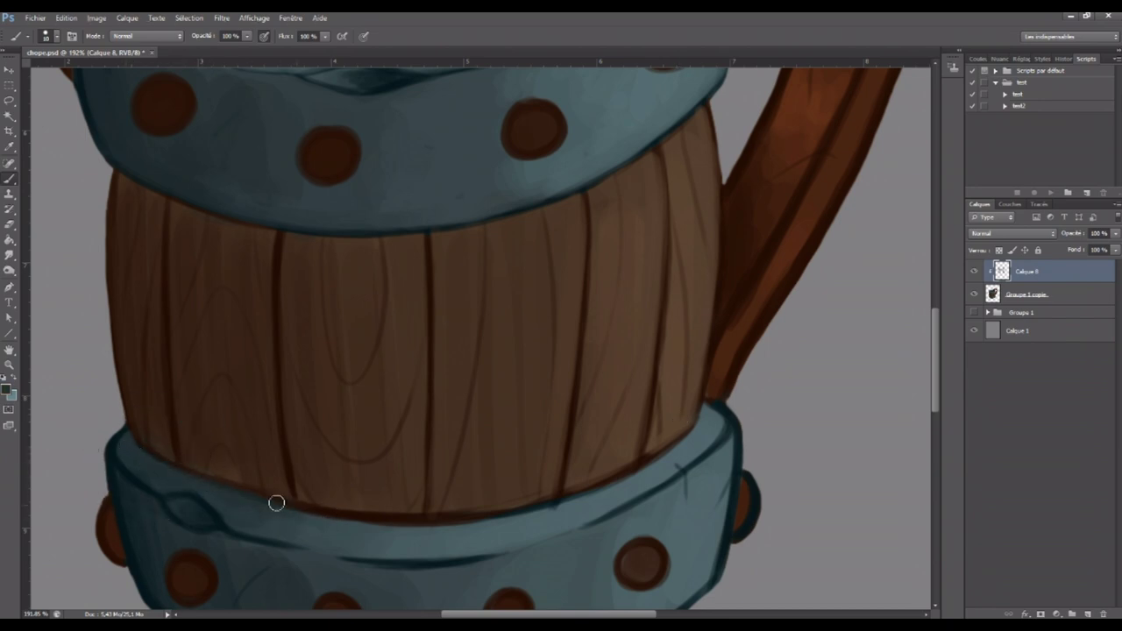
alt+click(320, 512)
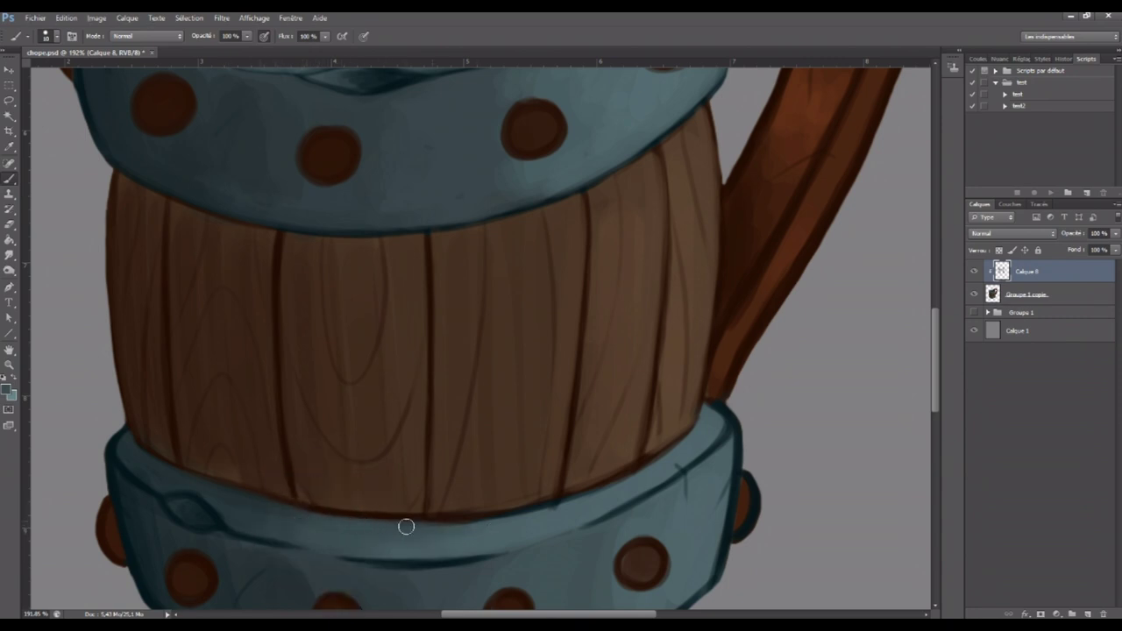
mouse_move(391, 527)
mouse_down()
mouse_move(448, 528)
mouse_move(581, 493)
mouse_move(549, 521)
mouse_move(630, 491)
mouse_up()
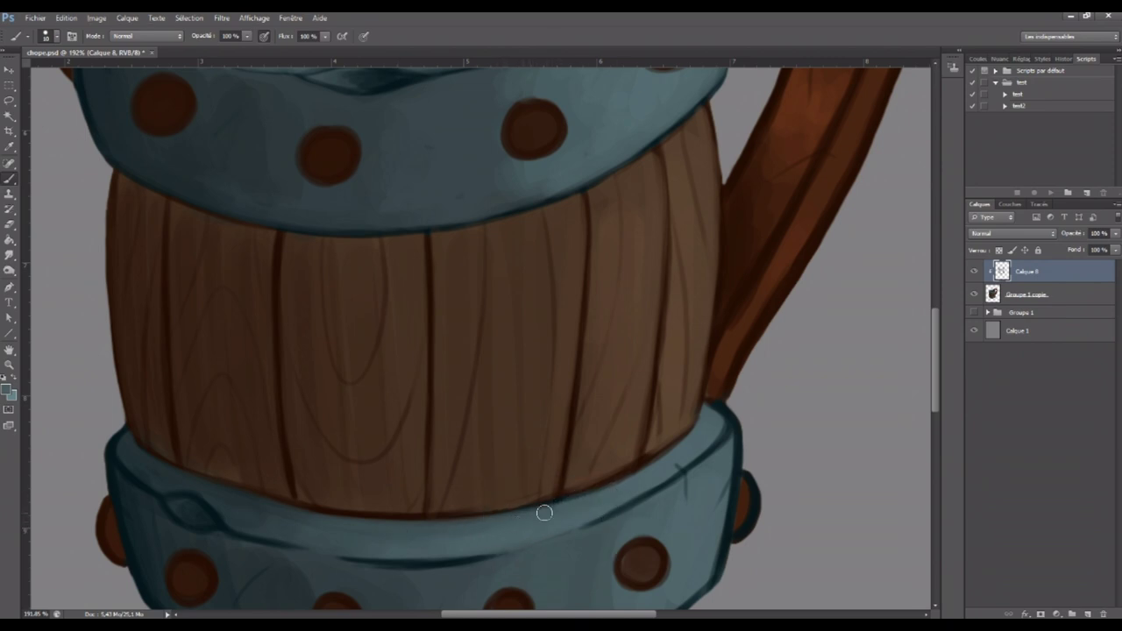
drag(556, 513, 657, 472)
drag(588, 499, 698, 443)
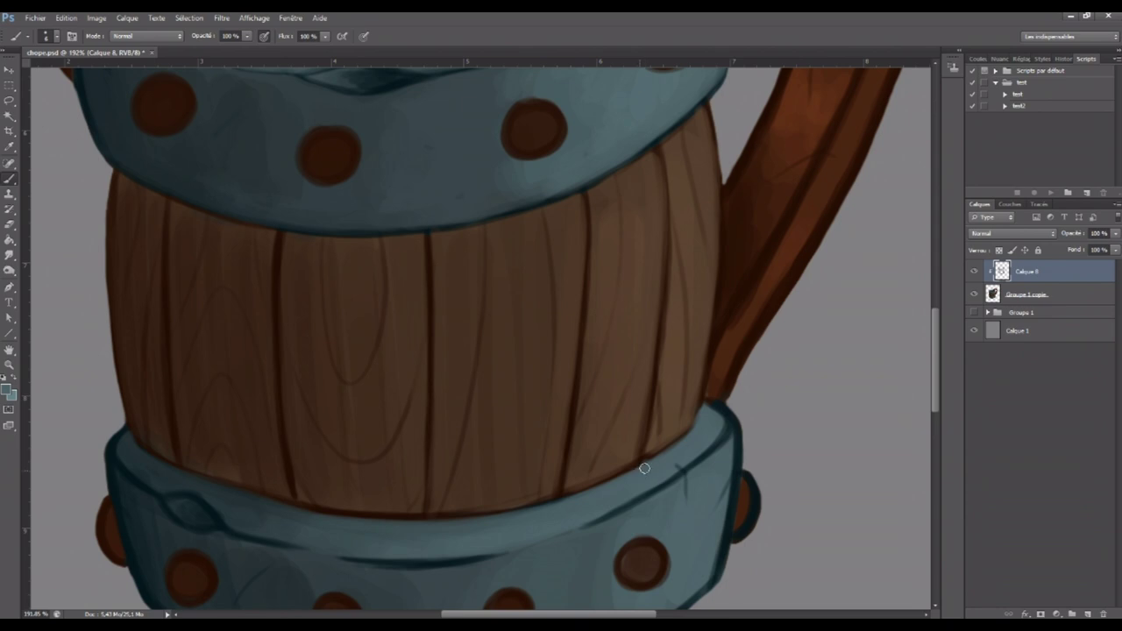
click(559, 505)
alt+click(424, 523)
alt+click(286, 509)
alt+click(146, 457)
scroll(939, 338, down, 2)
Highlight the lower band's upper right edge and add a small shadow under it
alt+click(710, 351)
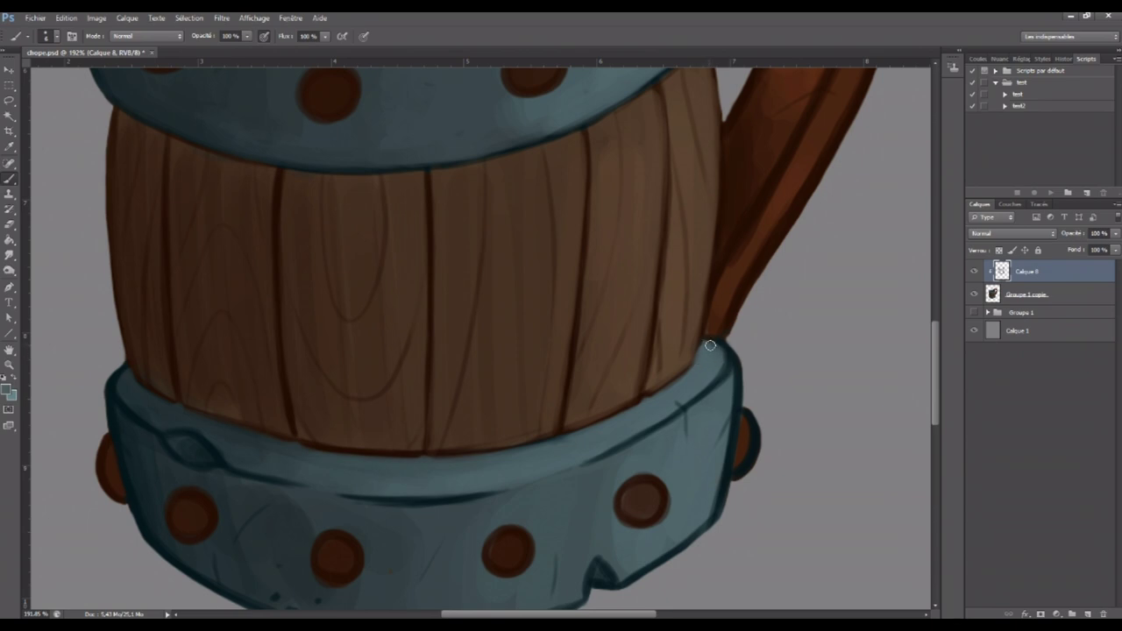
mouse_move(719, 356)
mouse_down()
mouse_move(664, 405)
mouse_move(513, 485)
mouse_up()
alt+click(127, 380)
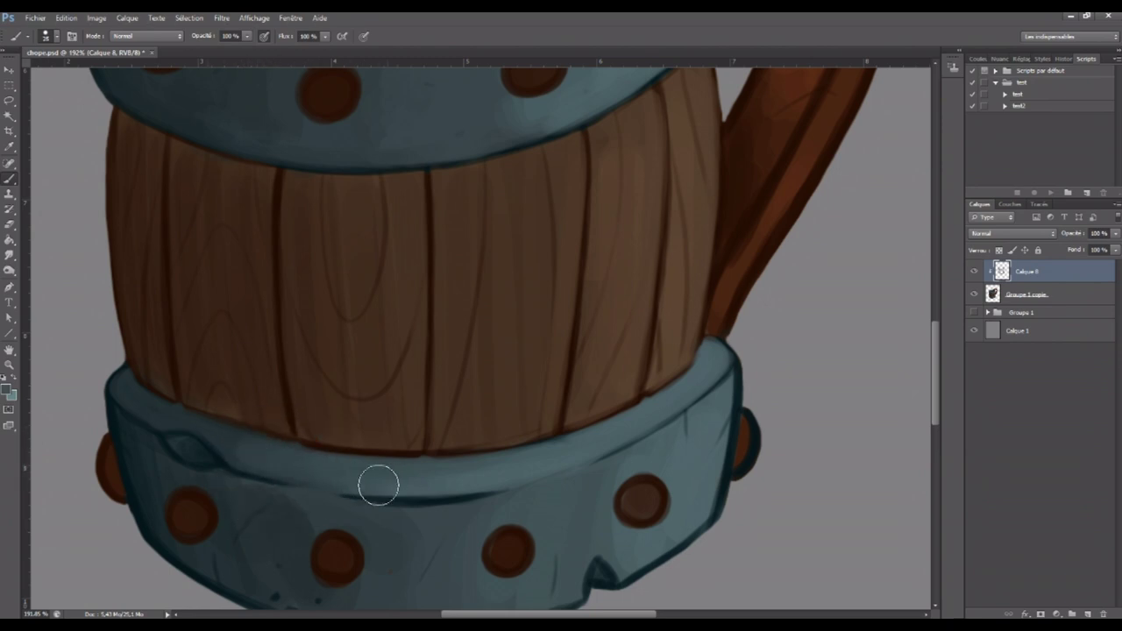
alt+click(162, 466)
alt+click(173, 462)
drag(205, 457, 213, 463)
Paint along the lower band's edge and soften the shading around its notch
alt+click(388, 478)
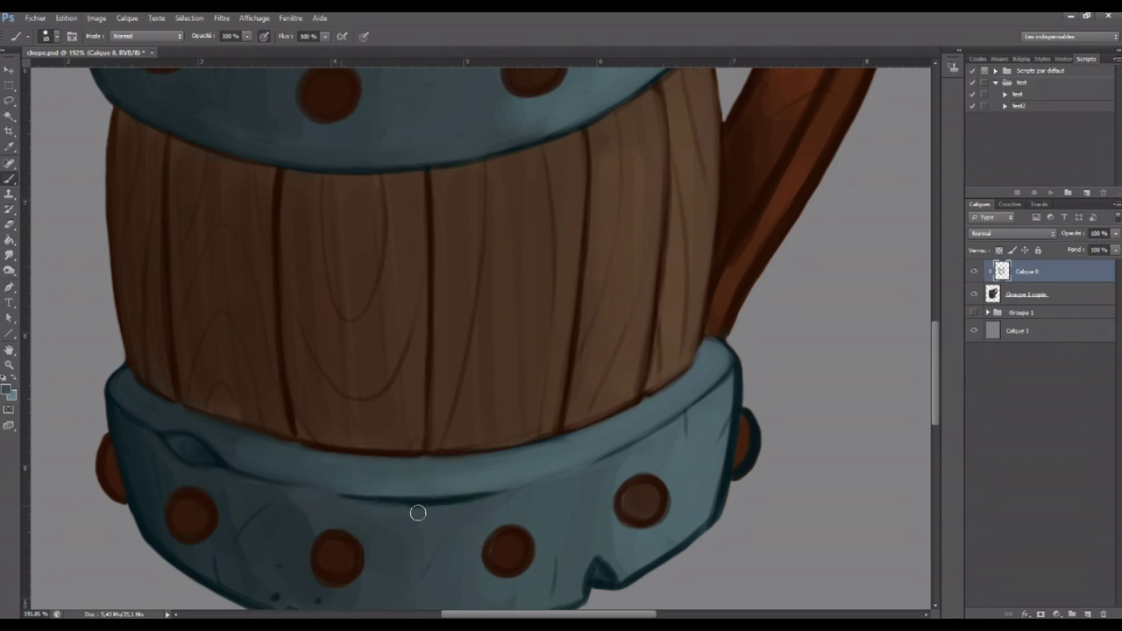
drag(378, 504, 470, 502)
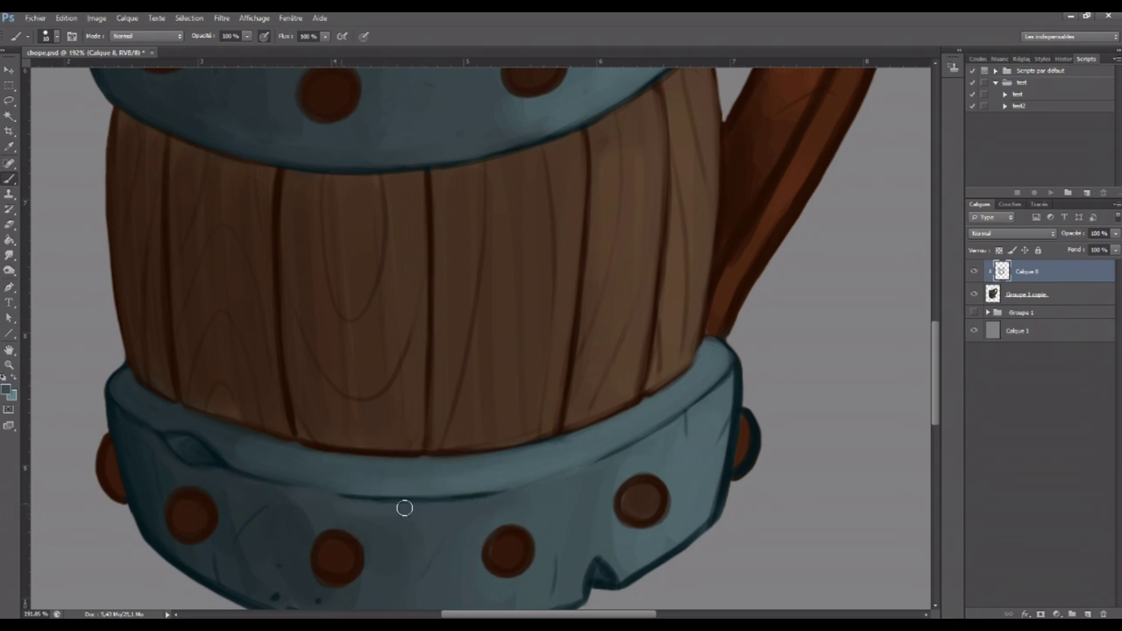
alt+click(431, 483)
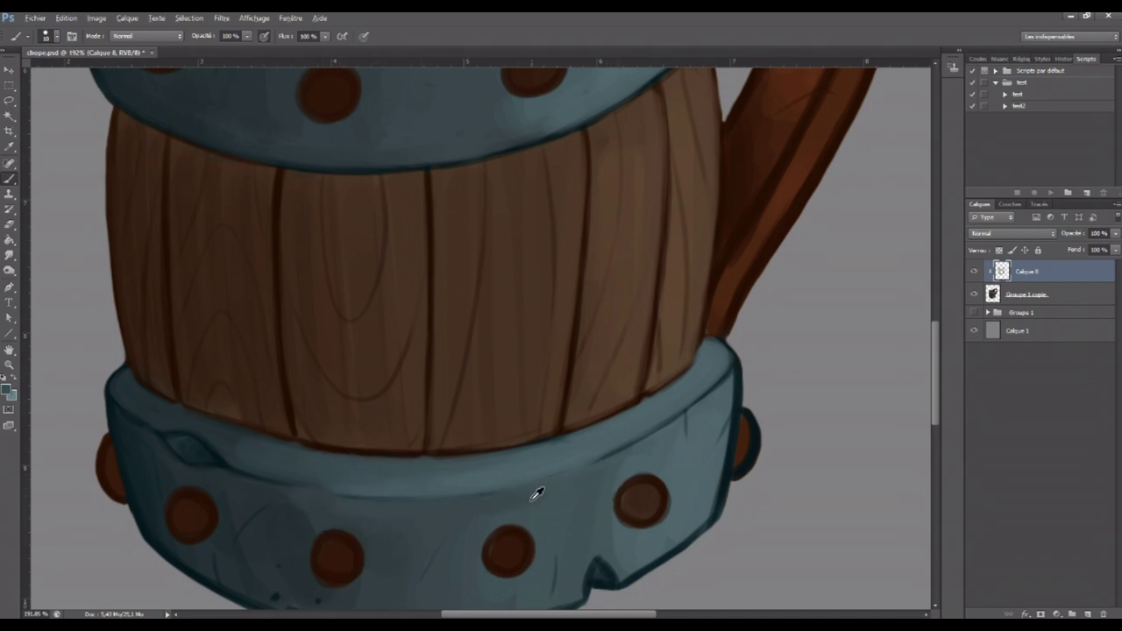
alt+click(586, 450)
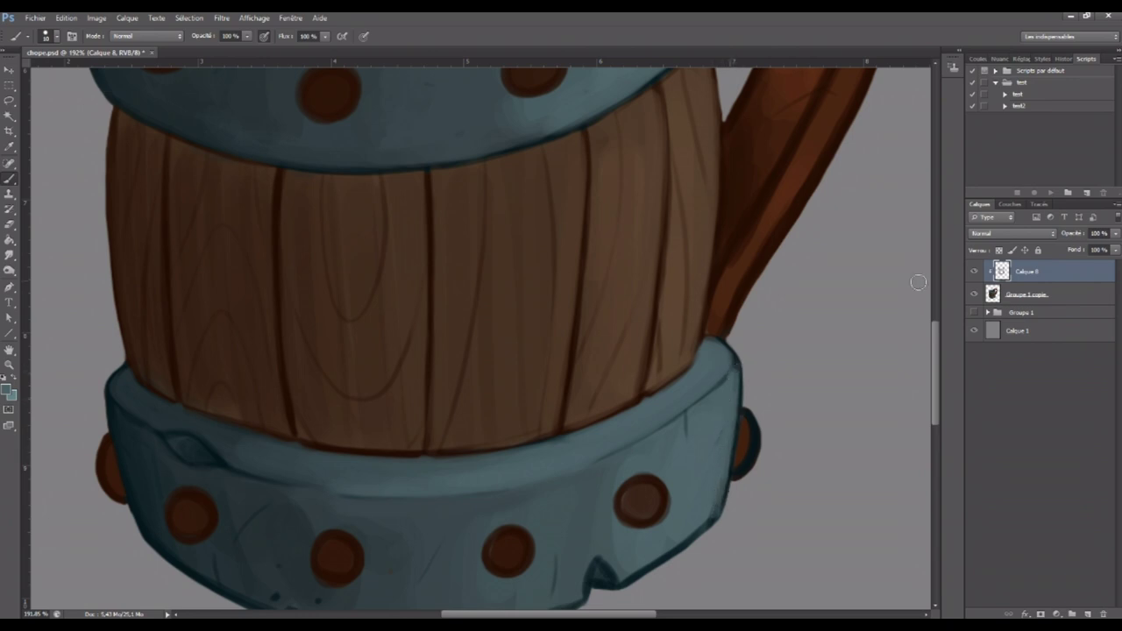
scroll(714, 439, down, 3)
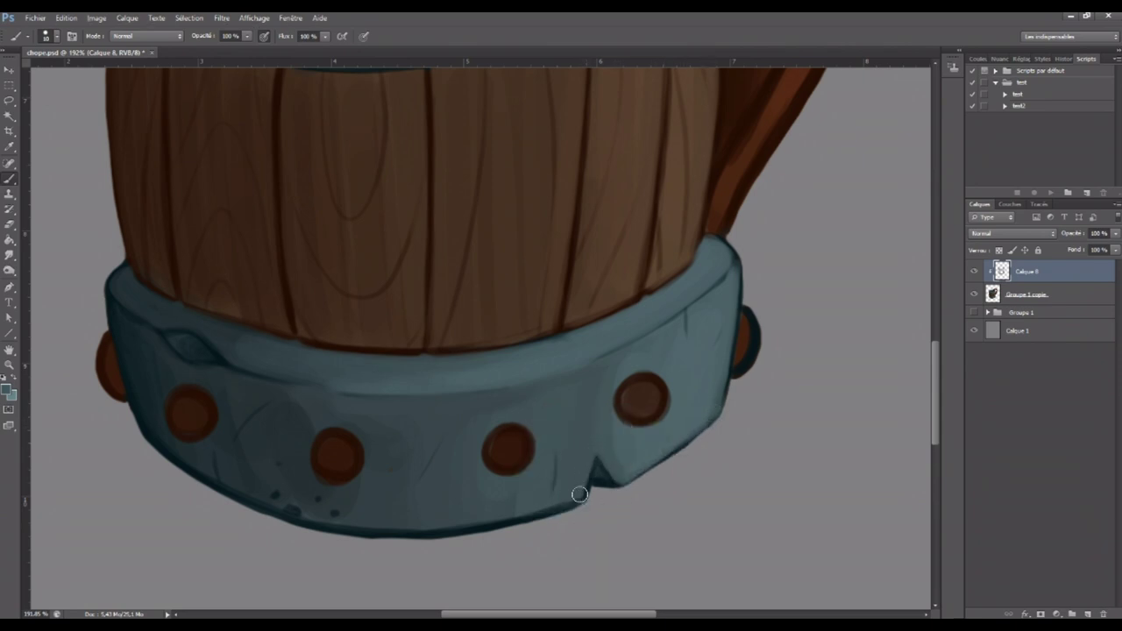
drag(611, 484, 441, 526)
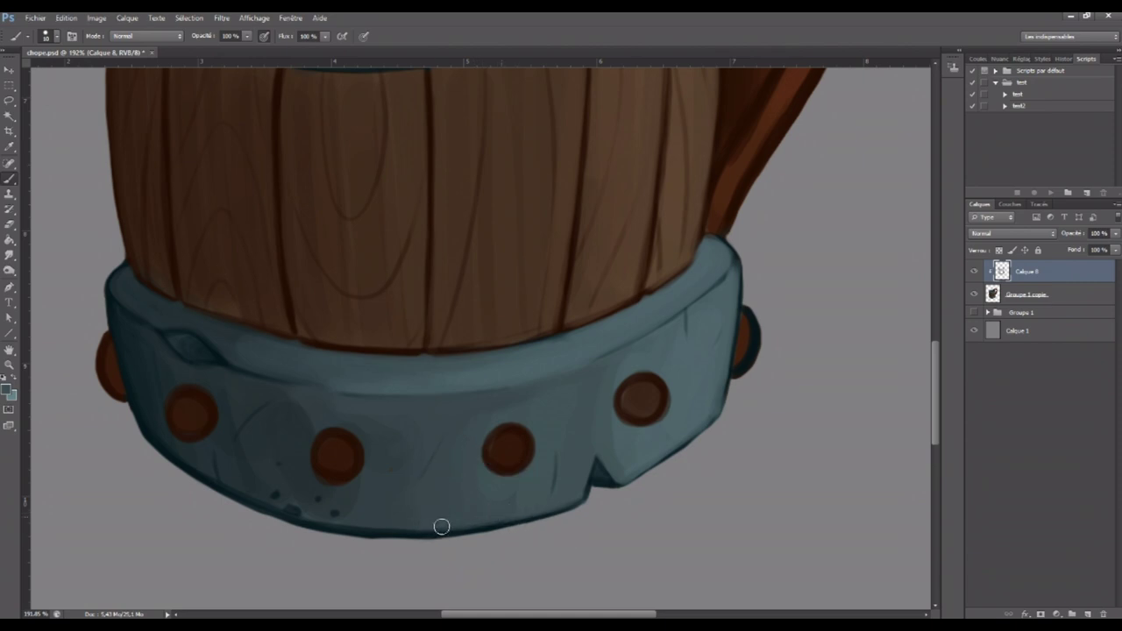
alt+click(399, 523)
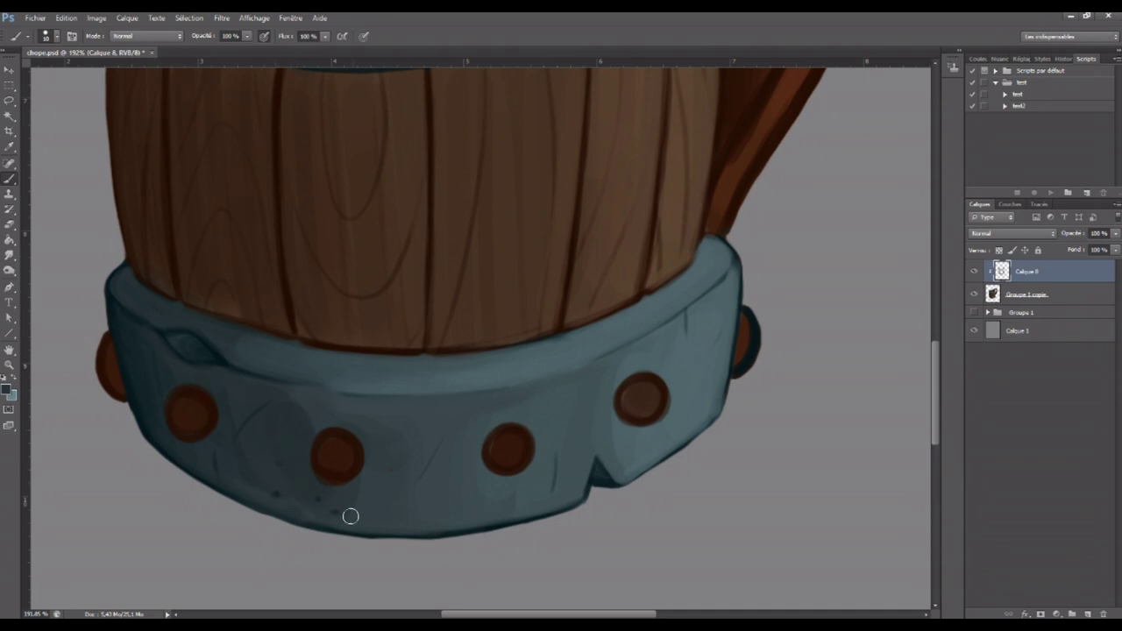
click(10, 364)
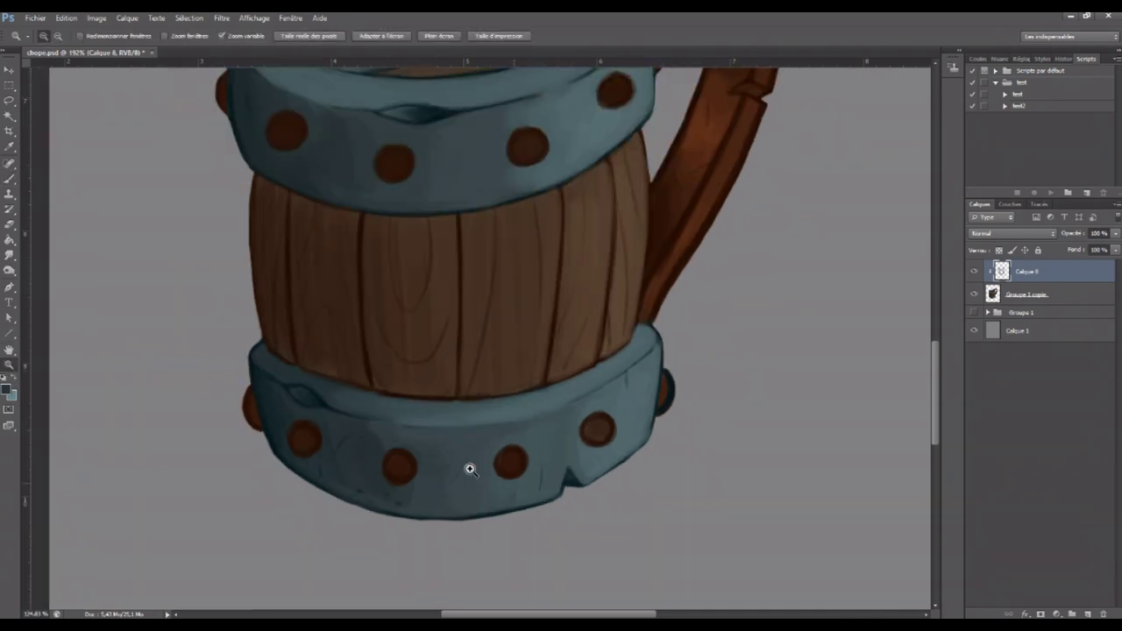
Zoom in on the handle and darken its inner top curve with a size-15 brush
key(ctrl+0)
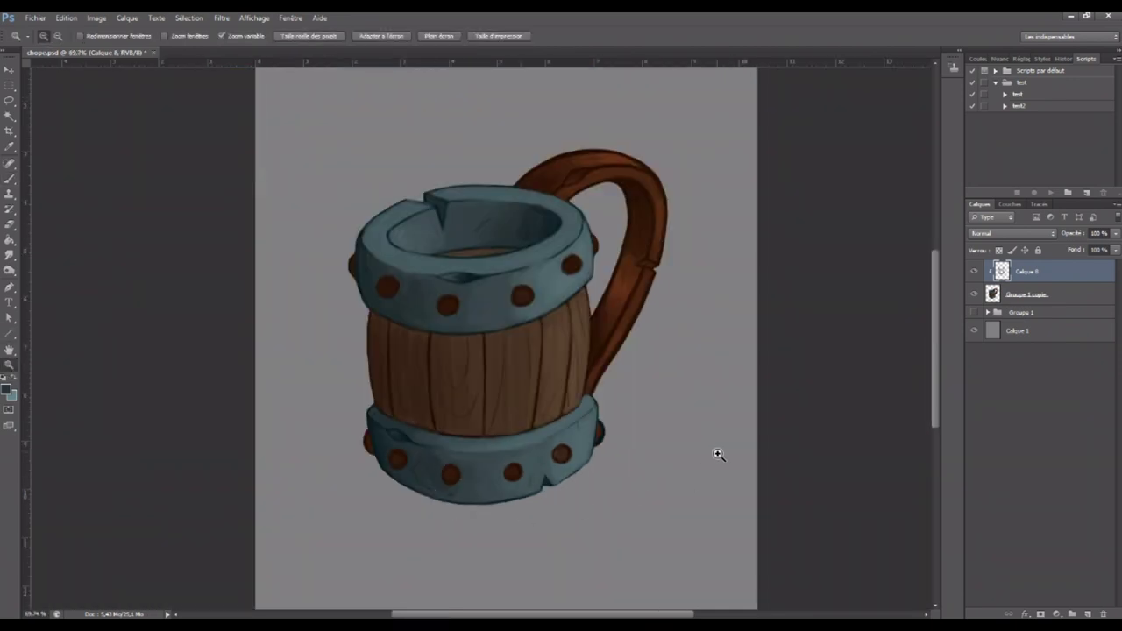
click(629, 188)
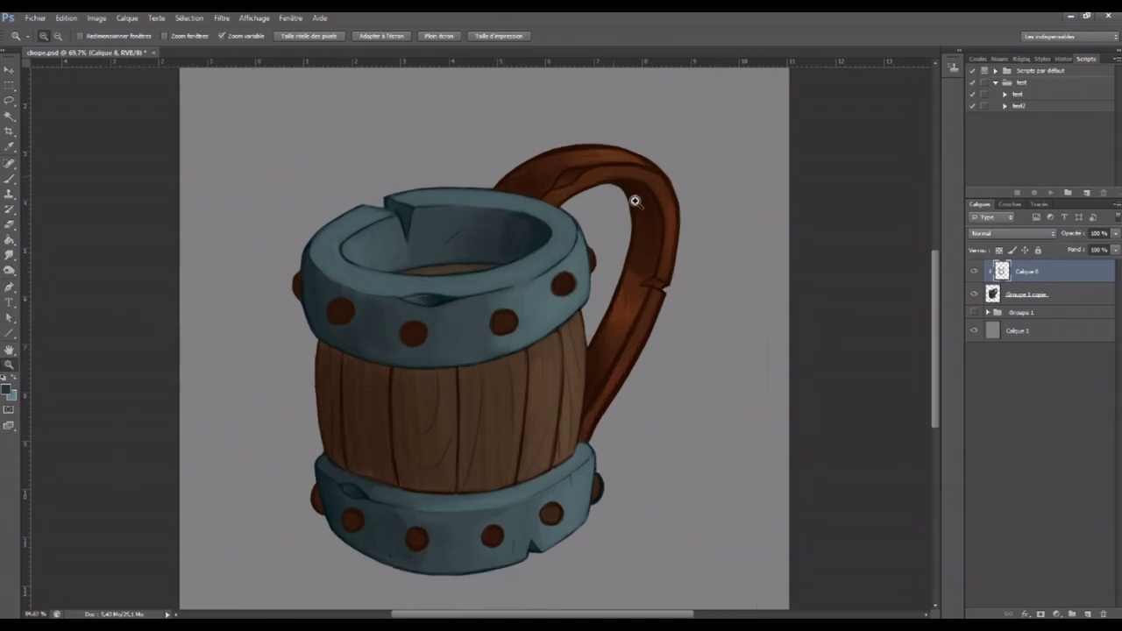
click(10, 179)
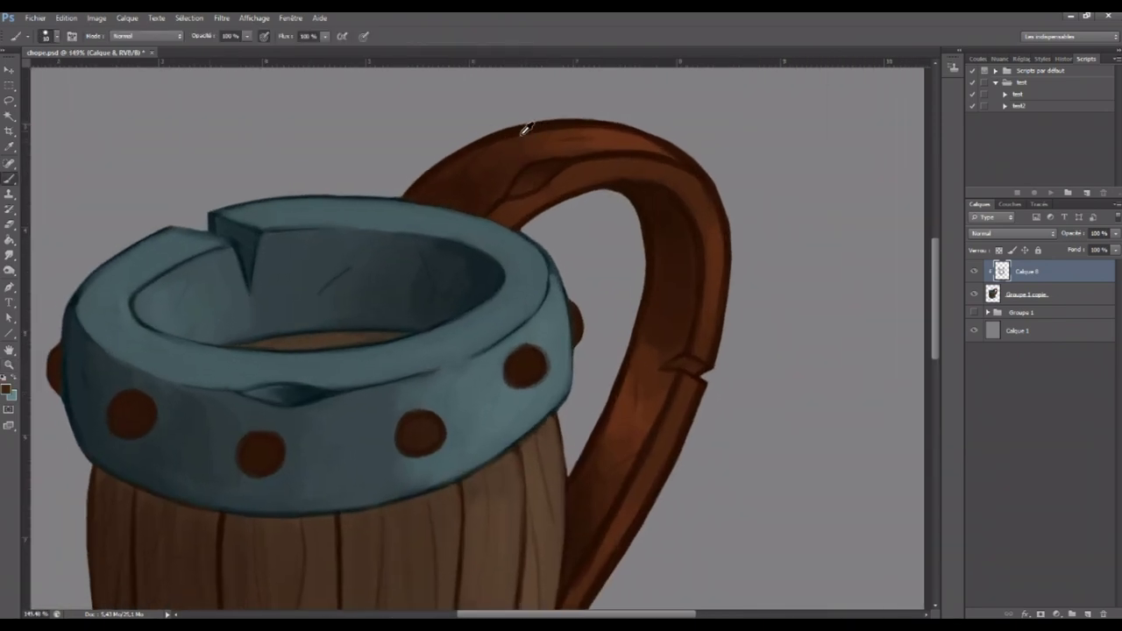
key(bracketright)
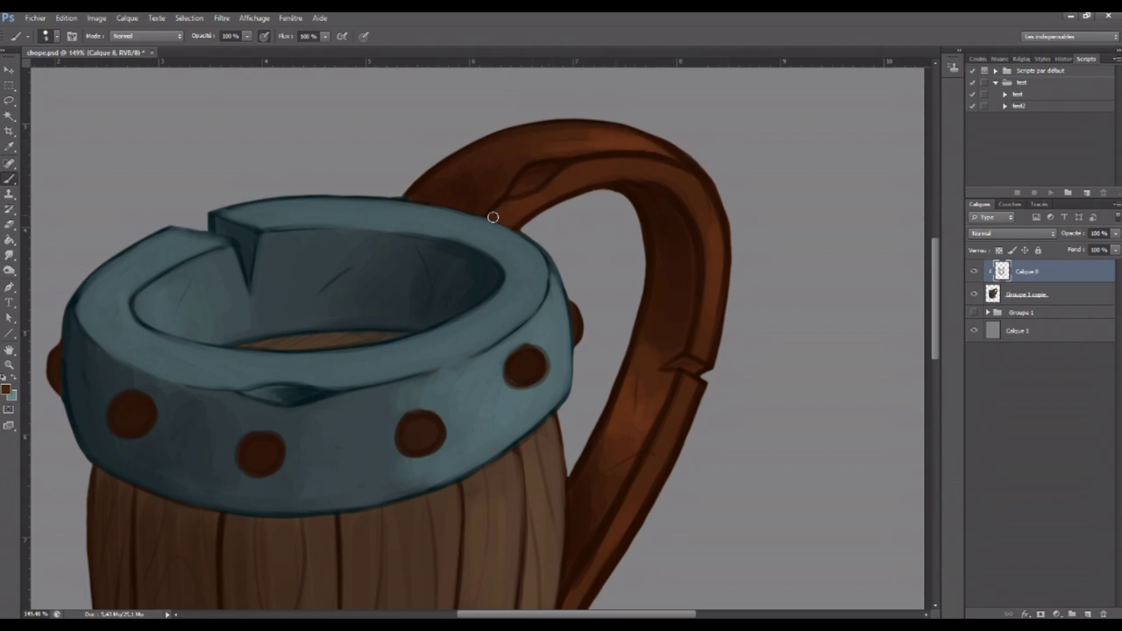
click(495, 186)
click(582, 154)
mouse_move(609, 167)
mouse_down()
mouse_move(698, 216)
mouse_move(716, 306)
mouse_up()
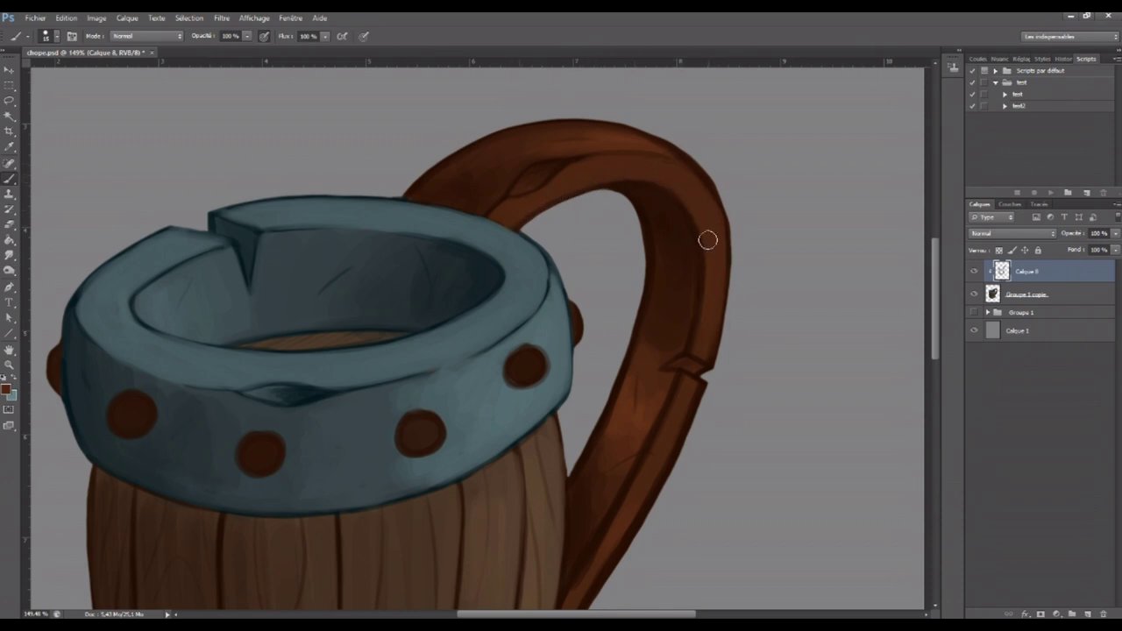
Add lighter strokes to the handle's lower part, then return the view to 100%
scroll(930, 302, down, 3)
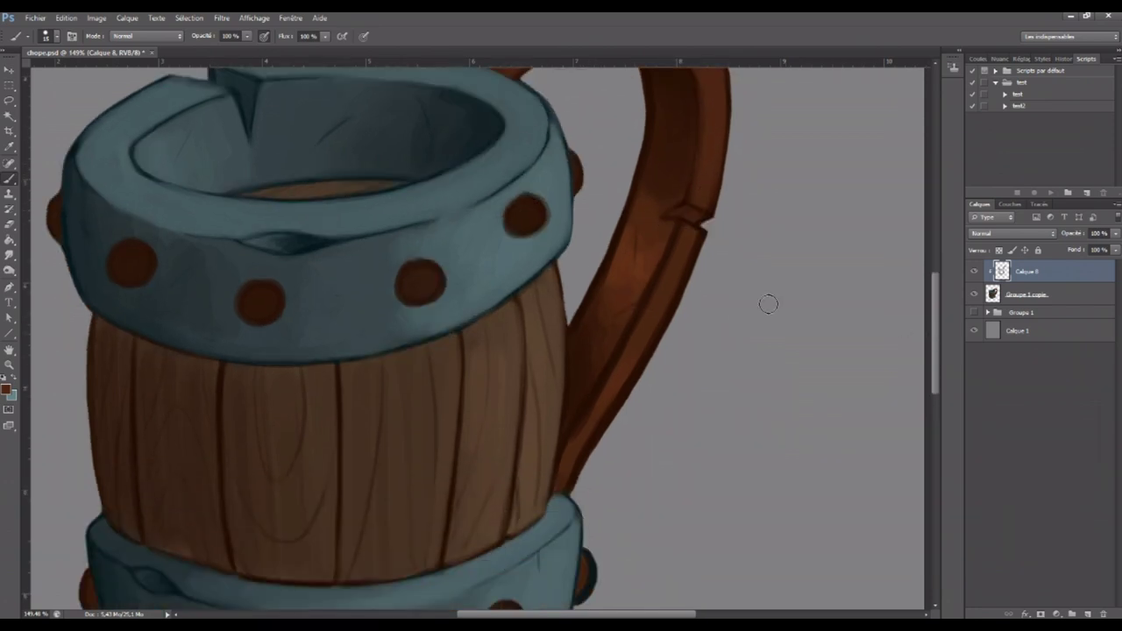
drag(622, 349, 583, 421)
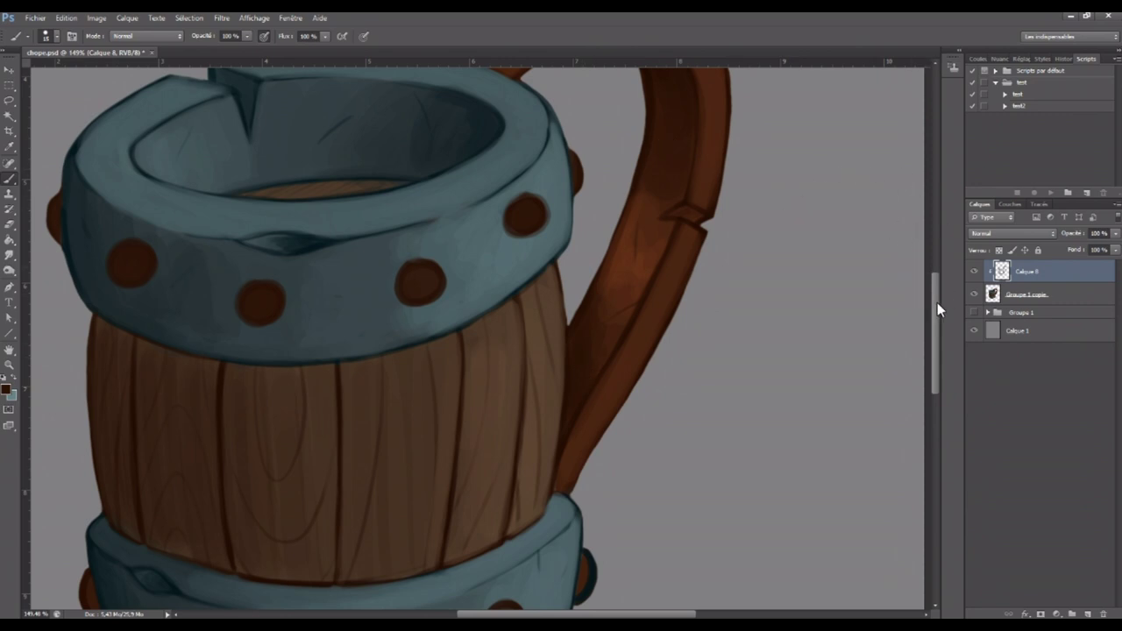
drag(937, 308, 935, 261)
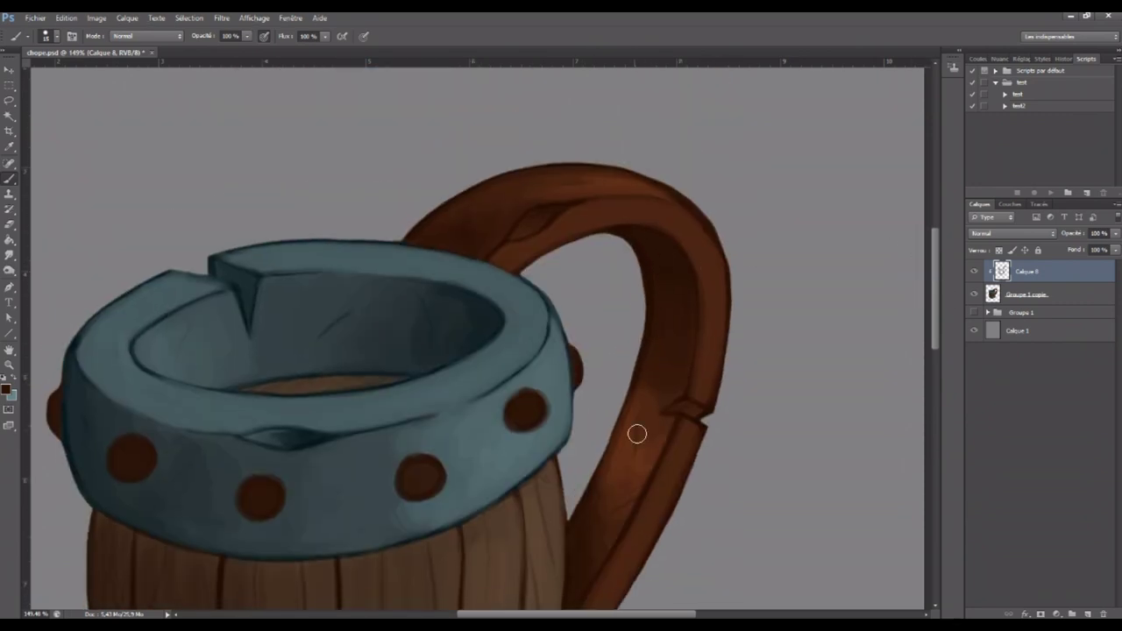
click(9, 364)
alt+click(646, 483)
drag(935, 289, 938, 351)
key(ctrl+1)
Sample the brown from the lower band's rivets, then zoom out to 64.2%
click(9, 179)
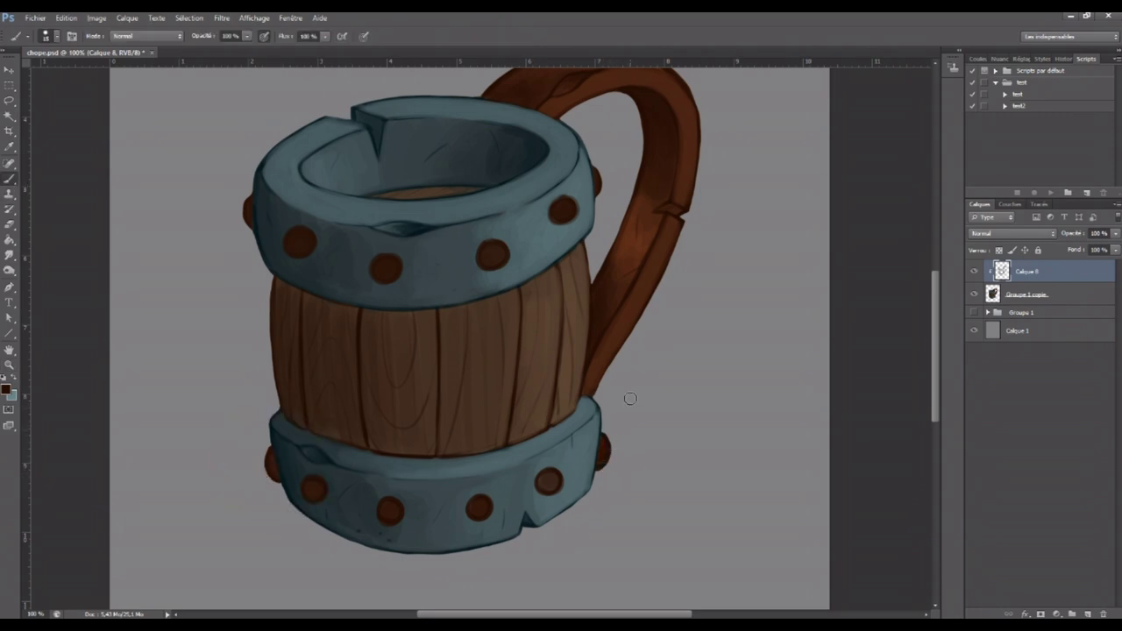
alt+click(607, 449)
alt+click(316, 484)
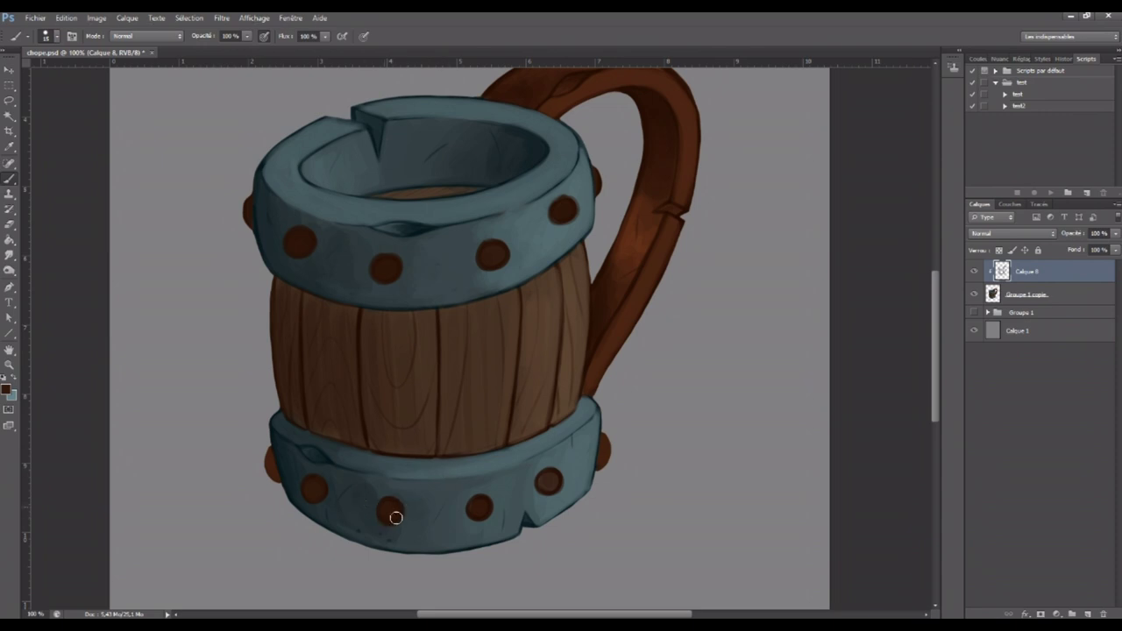
alt+click(480, 504)
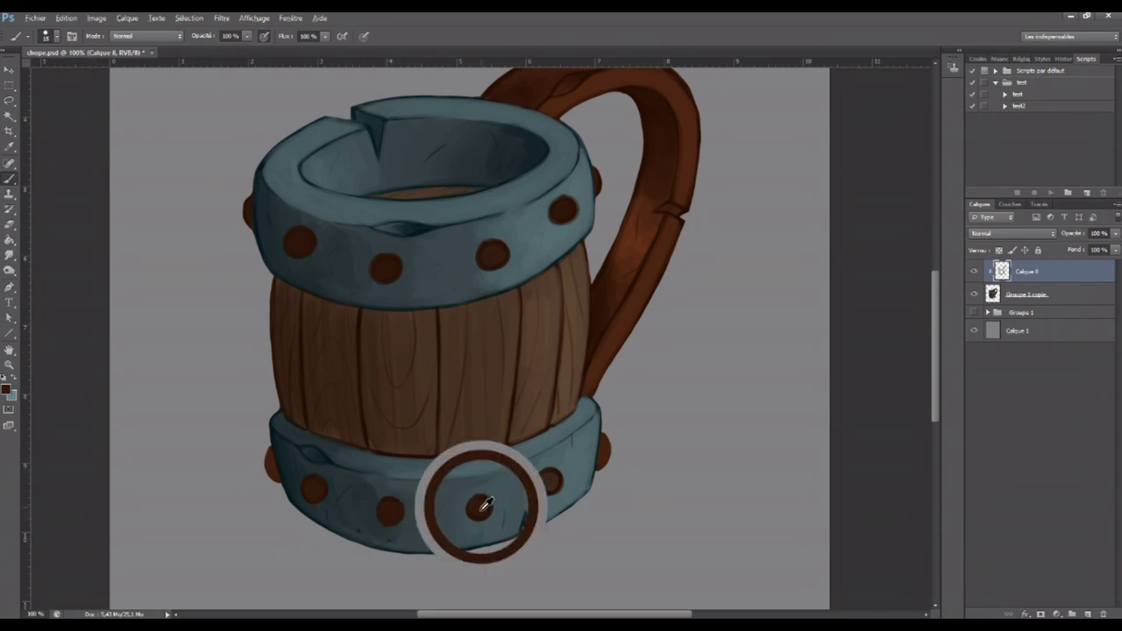
alt+click(555, 481)
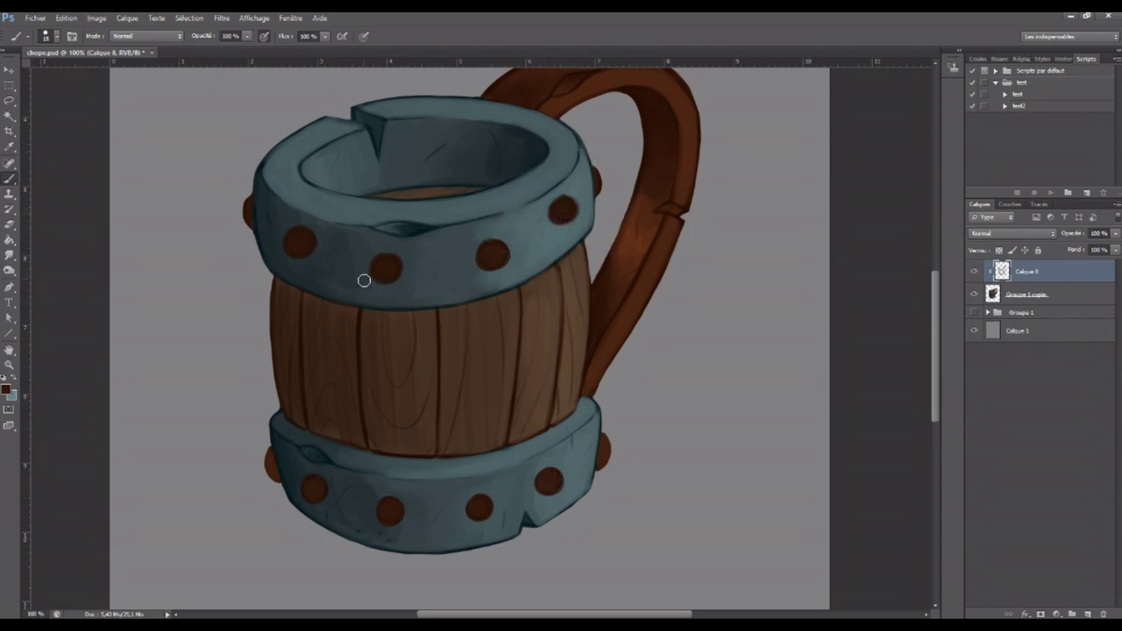
click(9, 365)
alt+click(531, 362)
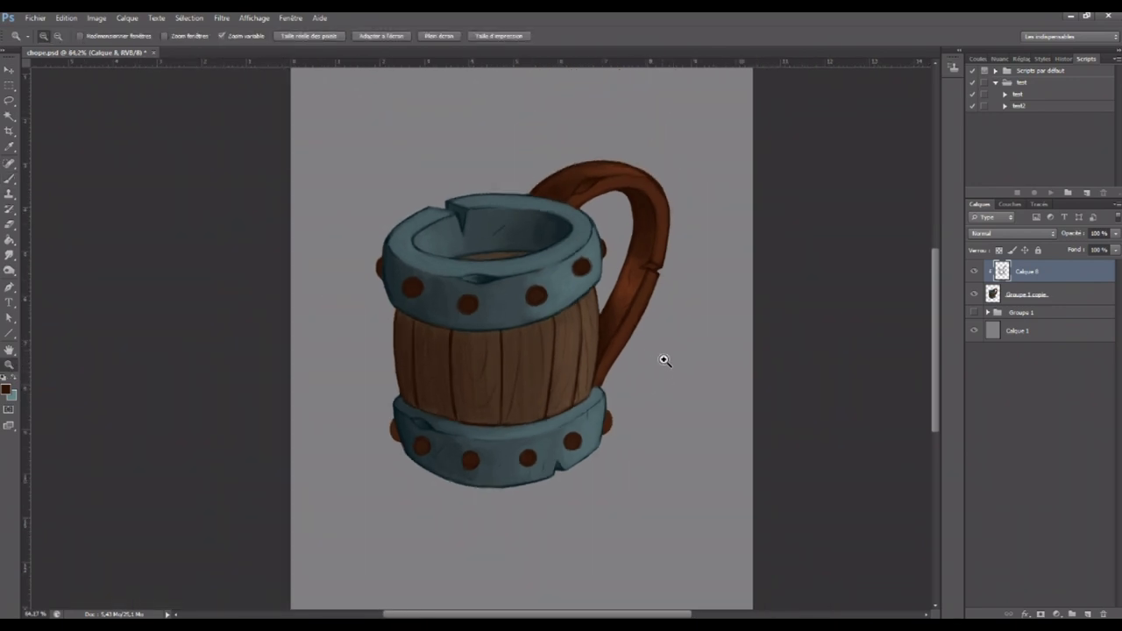
Set foreground to 98bcc6 and paint highlights along the rim's inner, top and back edges
click(10, 179)
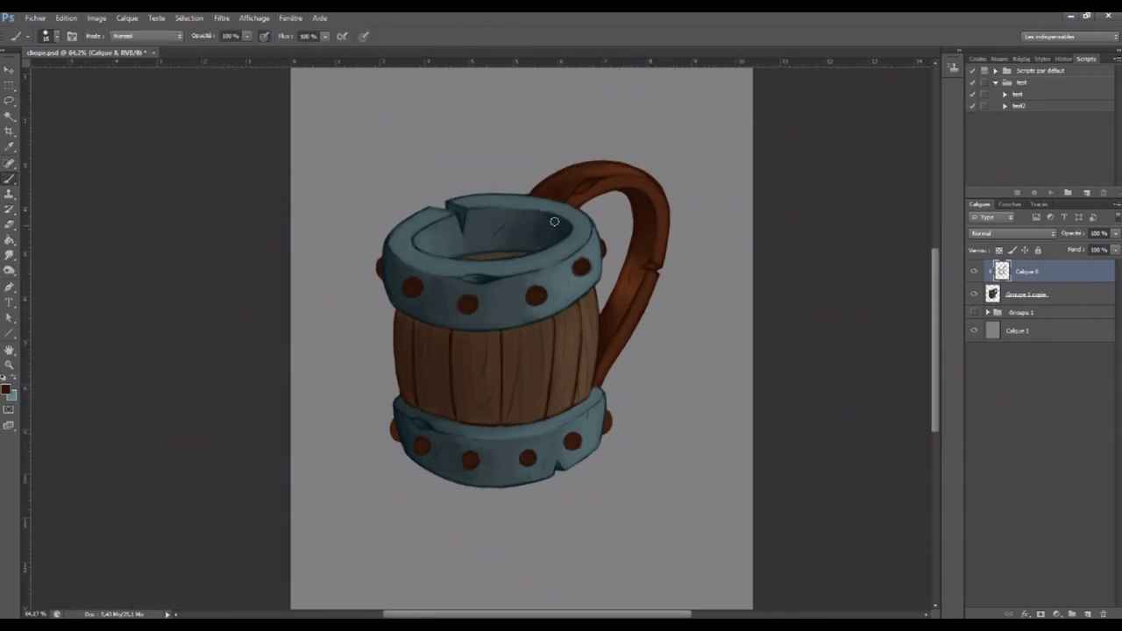
alt+click(590, 224)
click(11, 390)
drag(605, 254, 612, 256)
click(859, 216)
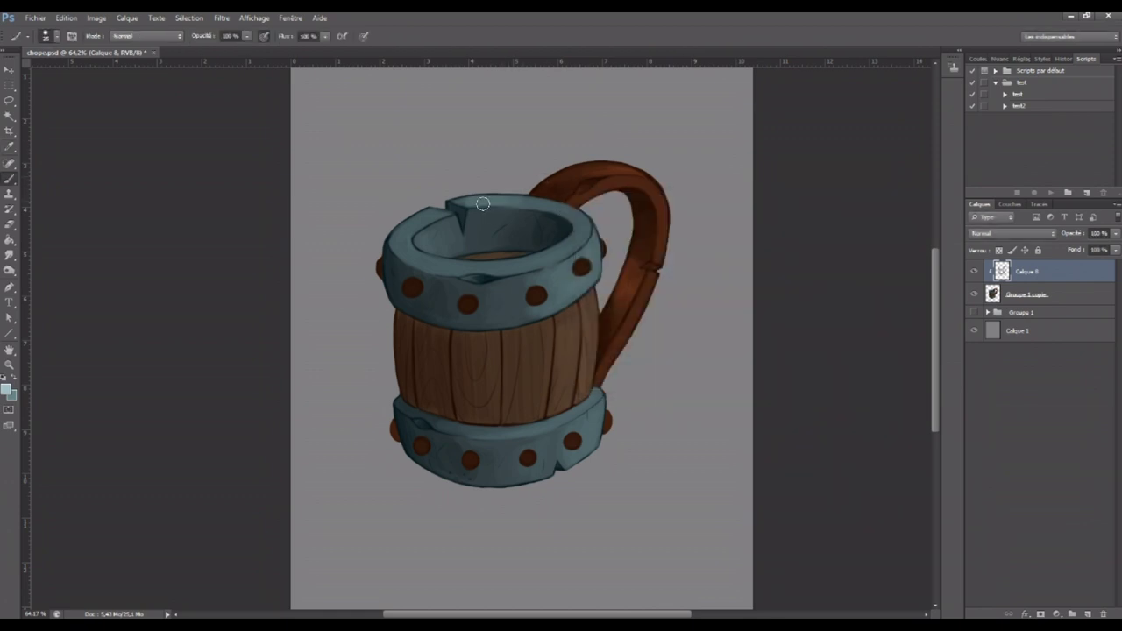
drag(562, 215, 574, 223)
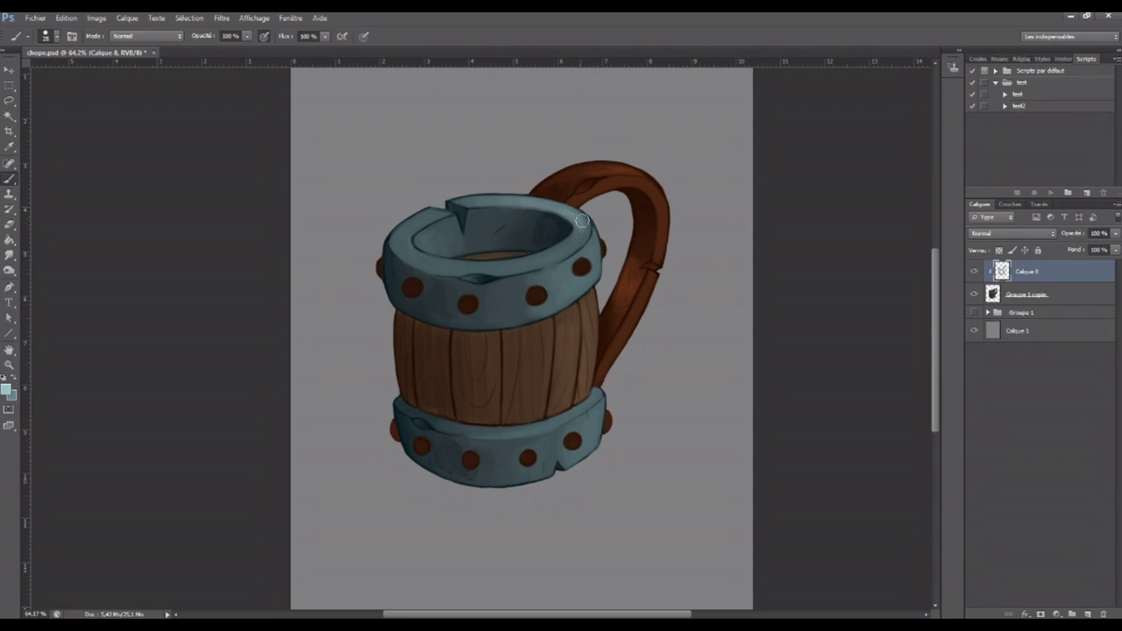
mouse_move(576, 214)
mouse_down()
mouse_move(555, 249)
mouse_move(483, 276)
mouse_move(503, 269)
mouse_up()
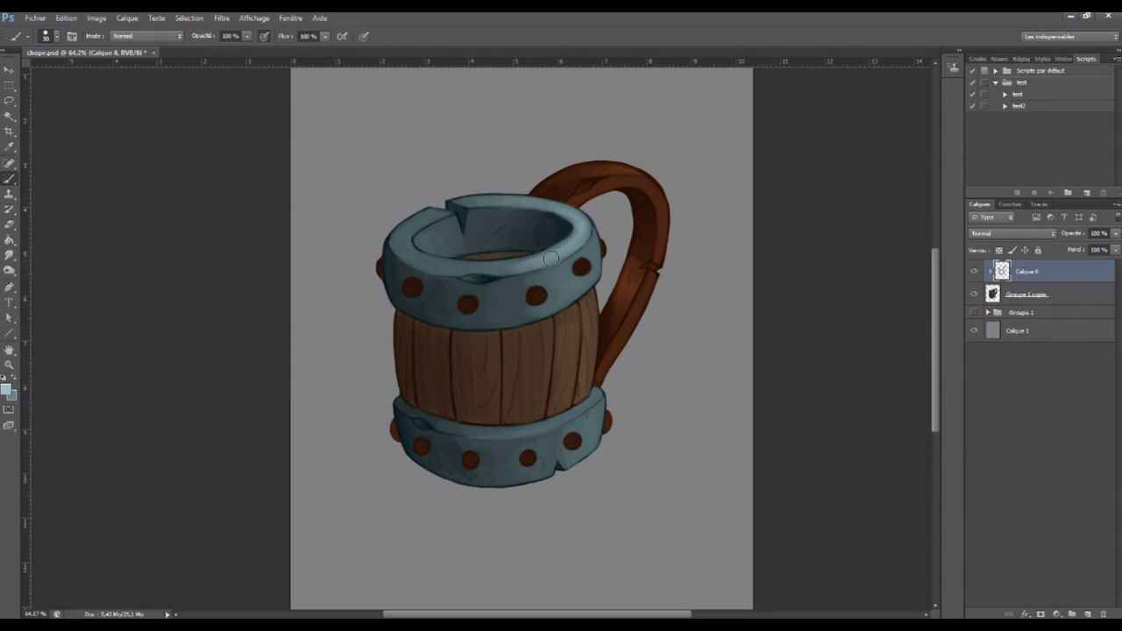
mouse_move(441, 215)
mouse_down()
mouse_move(421, 243)
mouse_move(584, 243)
mouse_up()
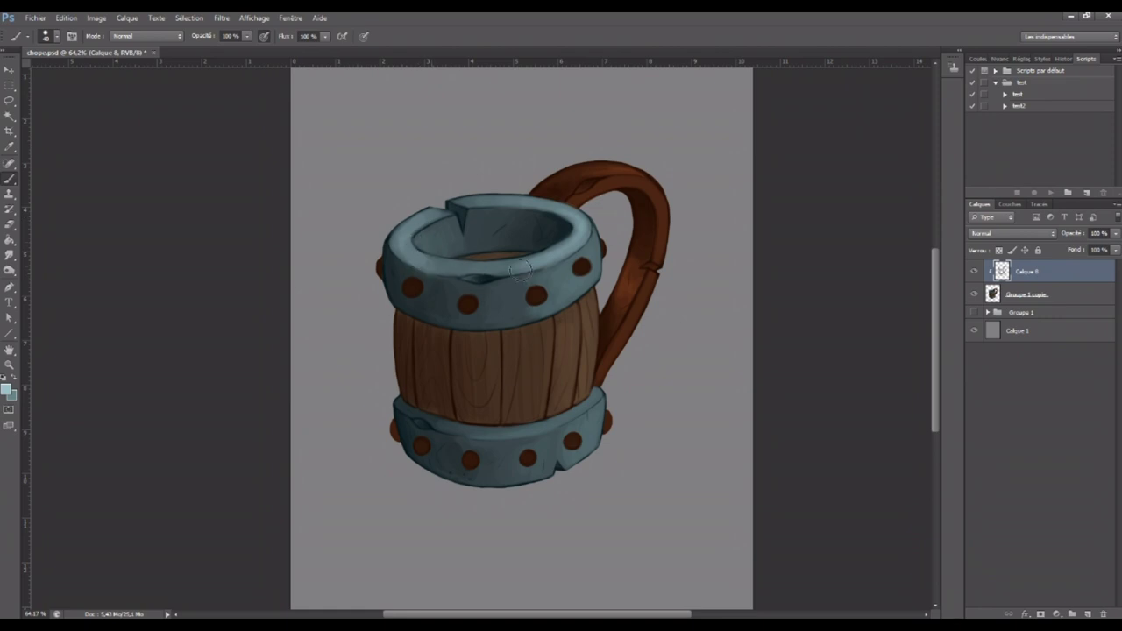
drag(465, 204, 572, 219)
Resize the brush to 20 and sample darker teal and lighter blue rim tones
key(bracketright)
key(bracketleft)
key(bracketleft)
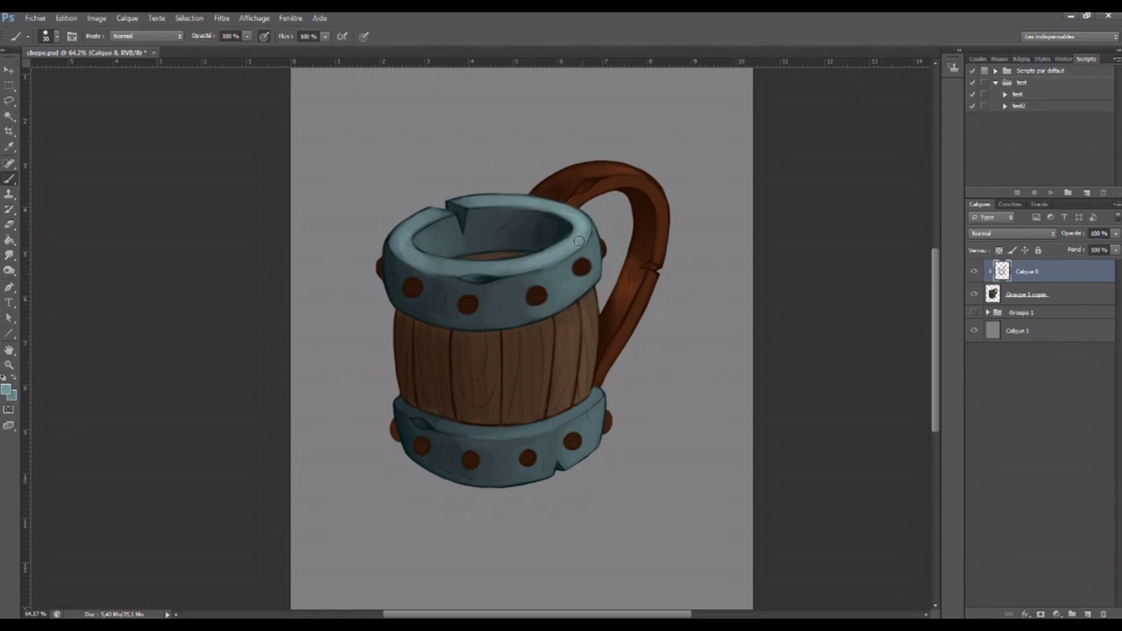
alt+click(535, 278)
key(bracketright)
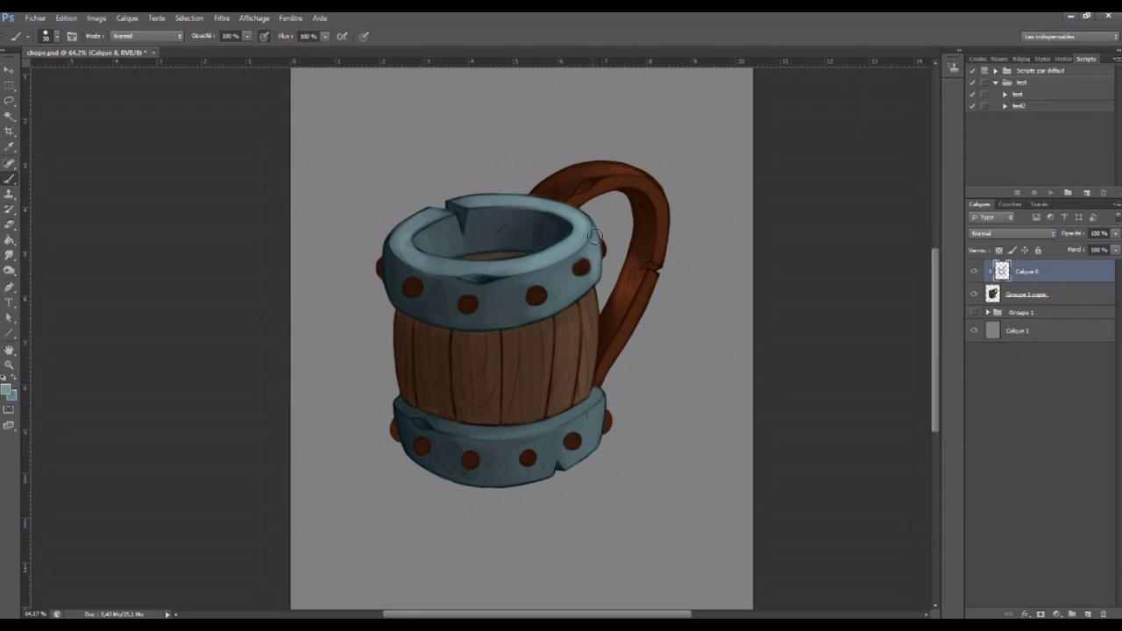
alt+click(387, 278)
alt+click(577, 239)
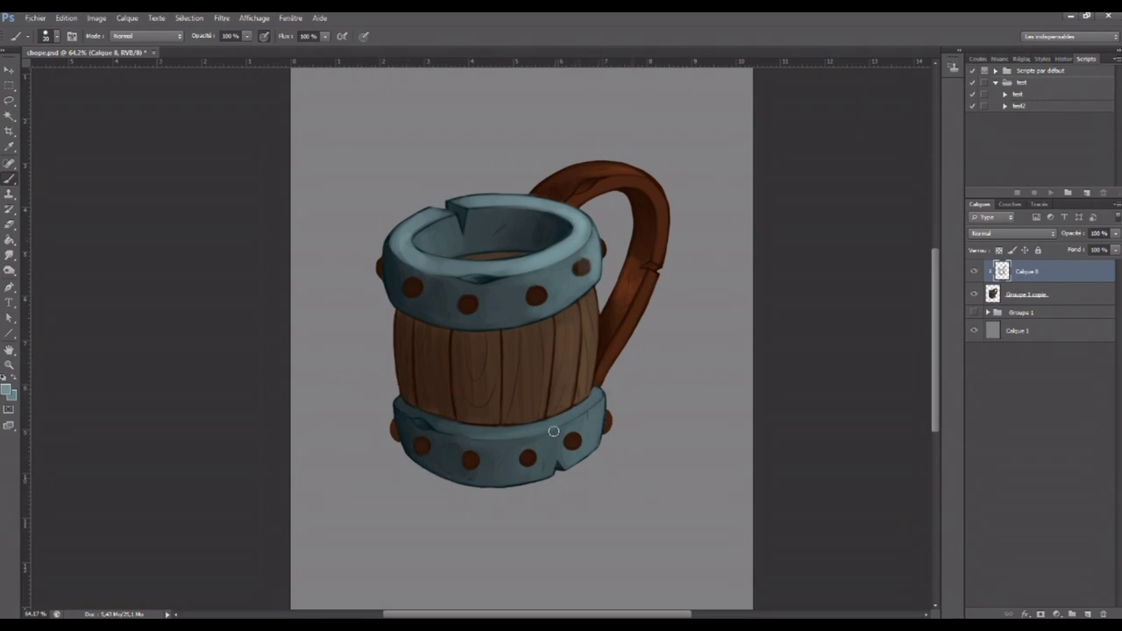
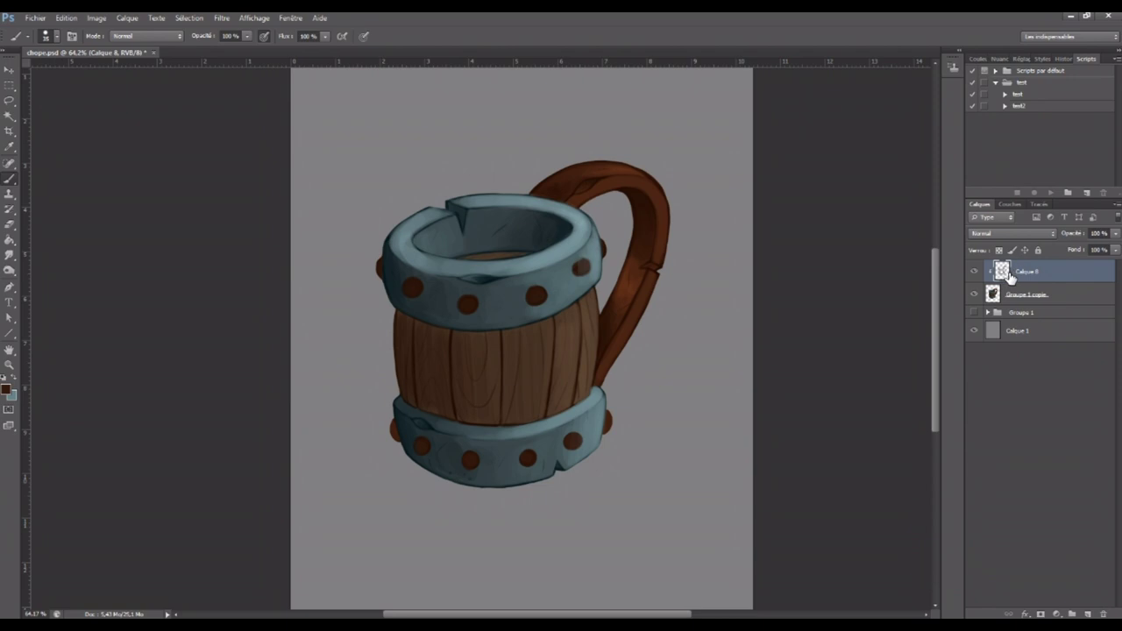
Duplicate Calque 8 and Groupe 1 copie, merge the copies, and hide both originals
click(975, 272)
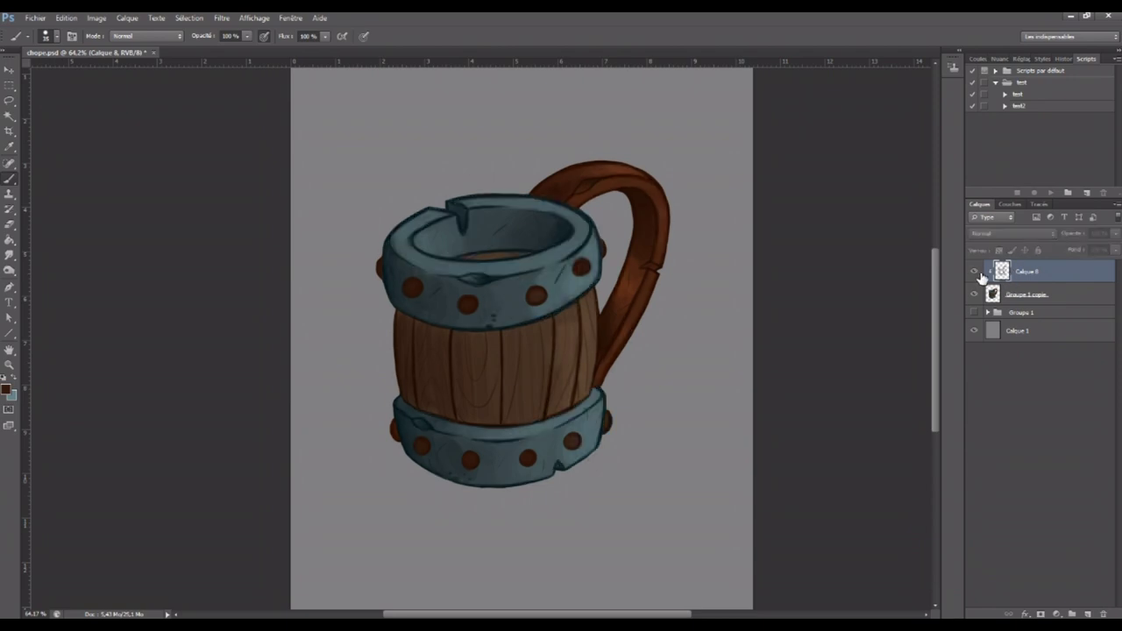
click(975, 272)
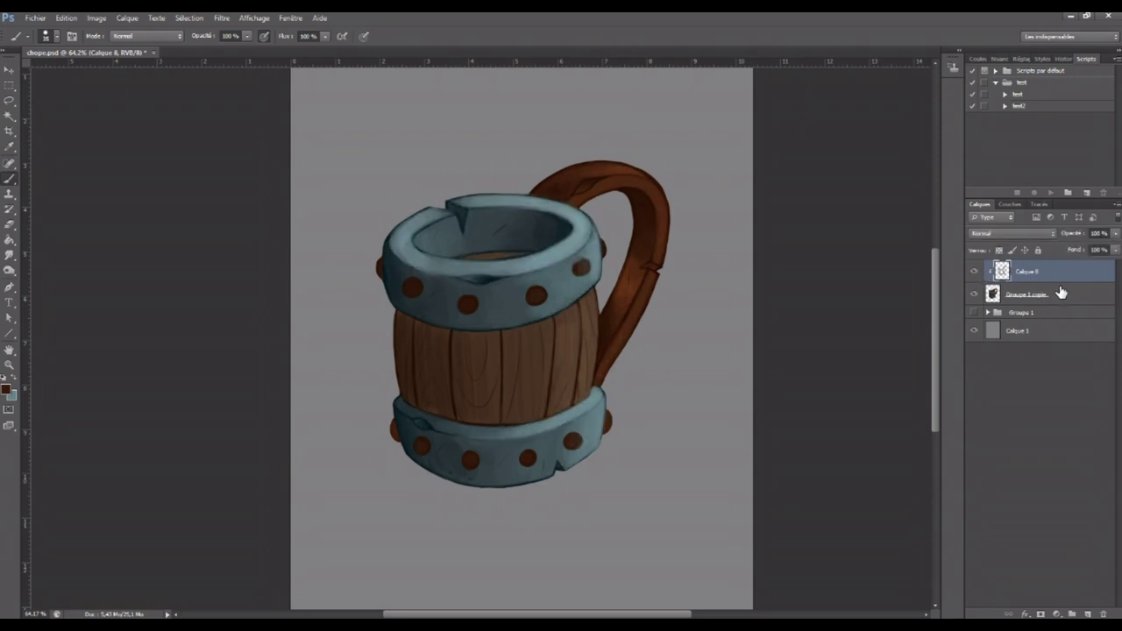
shift+click(1061, 293)
drag(1063, 293, 1092, 611)
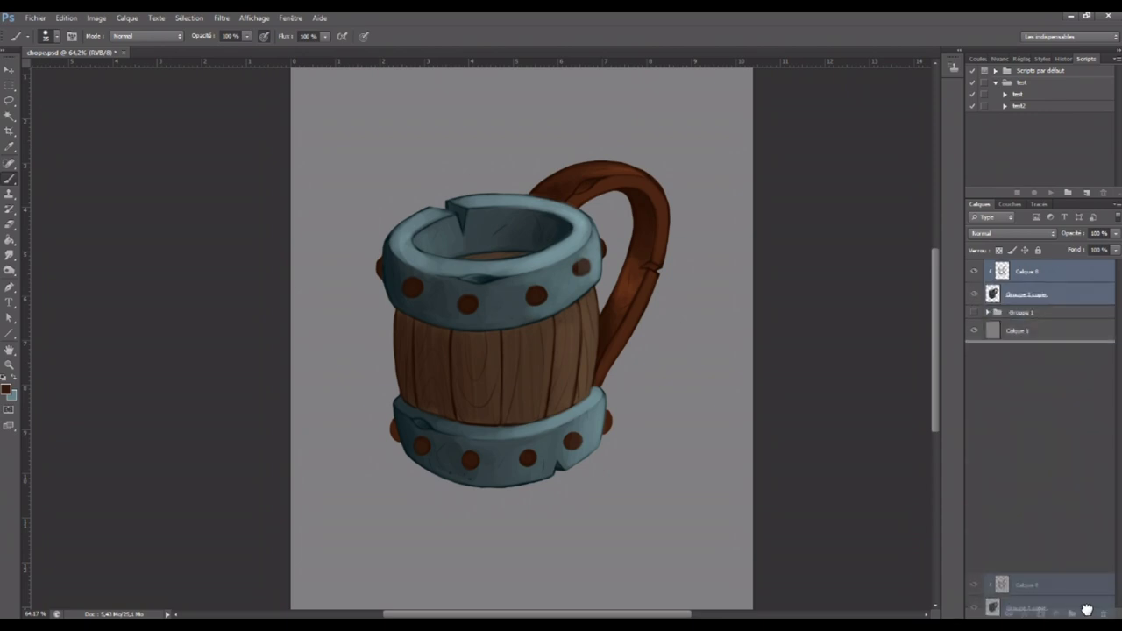
right_click(1063, 273)
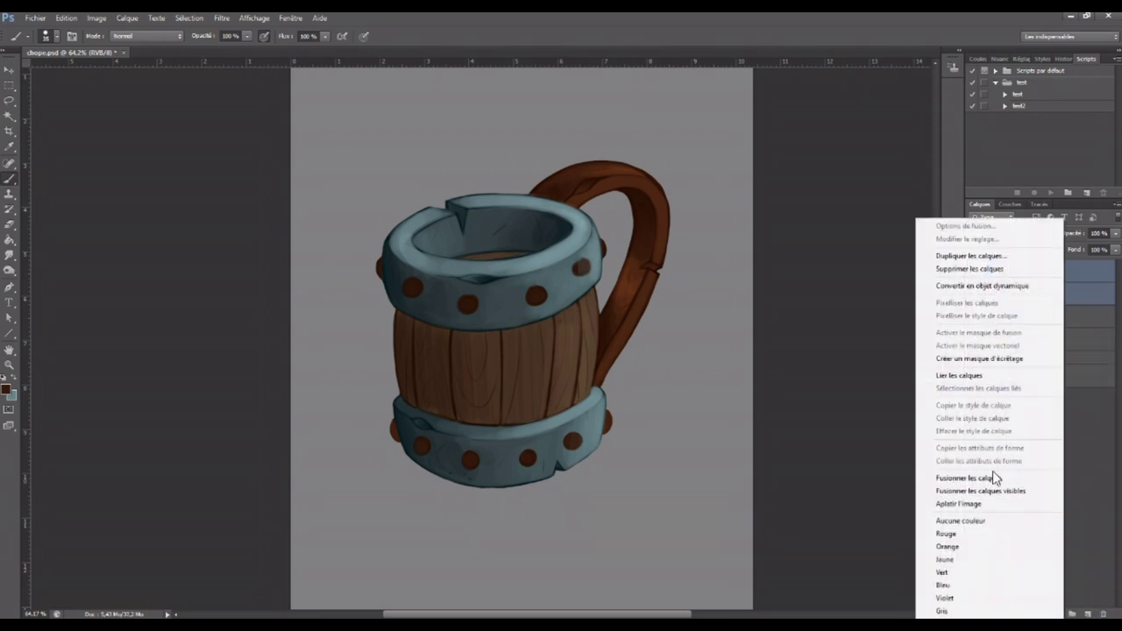
click(1072, 482)
click(975, 293)
click(975, 317)
Raise the merged mug layer's contrast in Brightness/Contrast
click(93, 19)
click(261, 47)
mouse_move(762, 186)
mouse_down()
mouse_move(774, 184)
mouse_move(763, 158)
mouse_up()
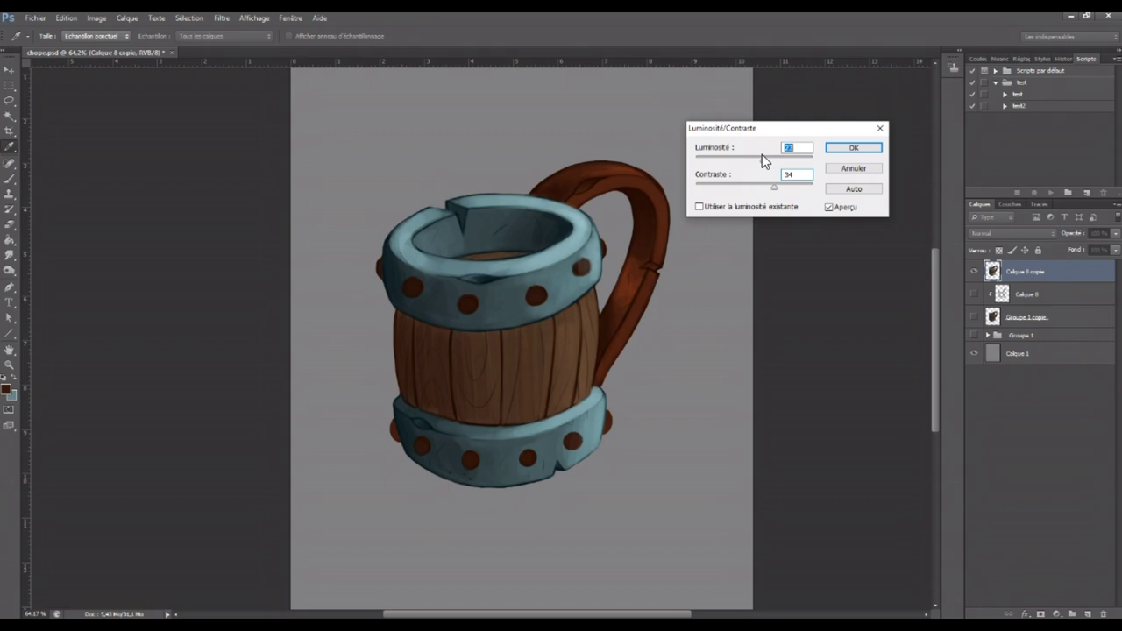
Apply contrast 34, then lower the merged mug layer's saturation to -10
click(854, 149)
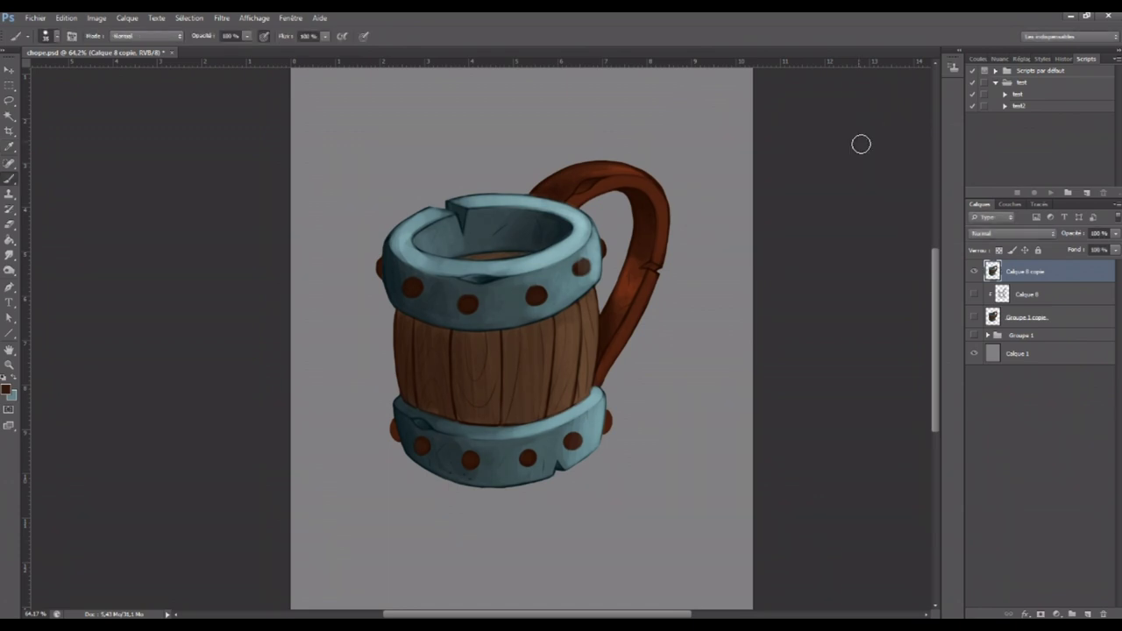
click(97, 19)
click(298, 108)
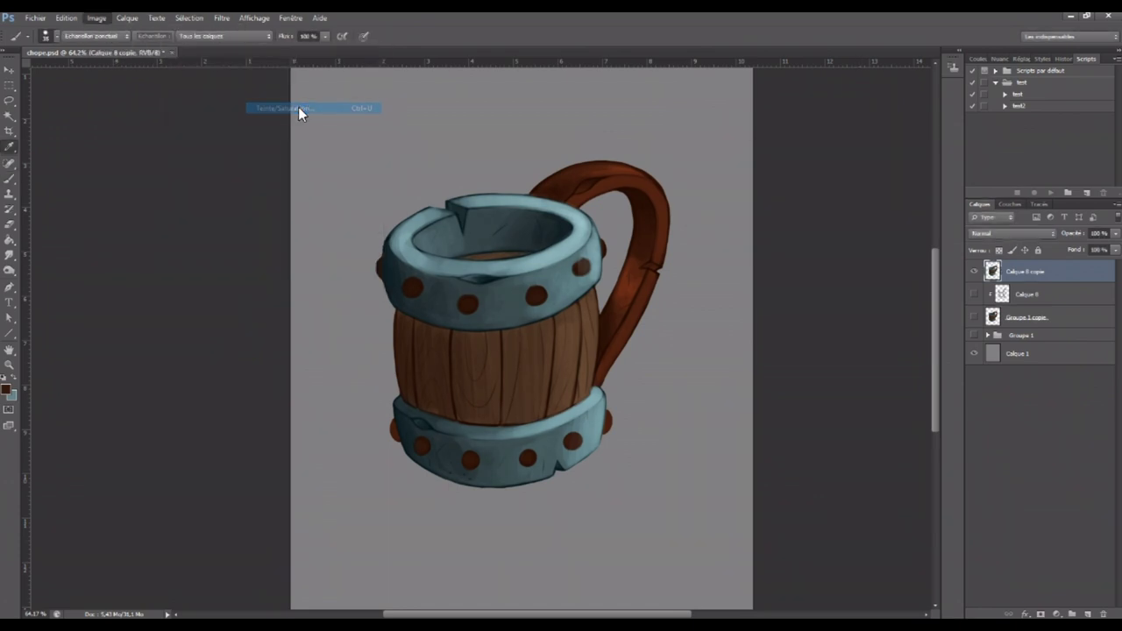
drag(866, 250, 855, 251)
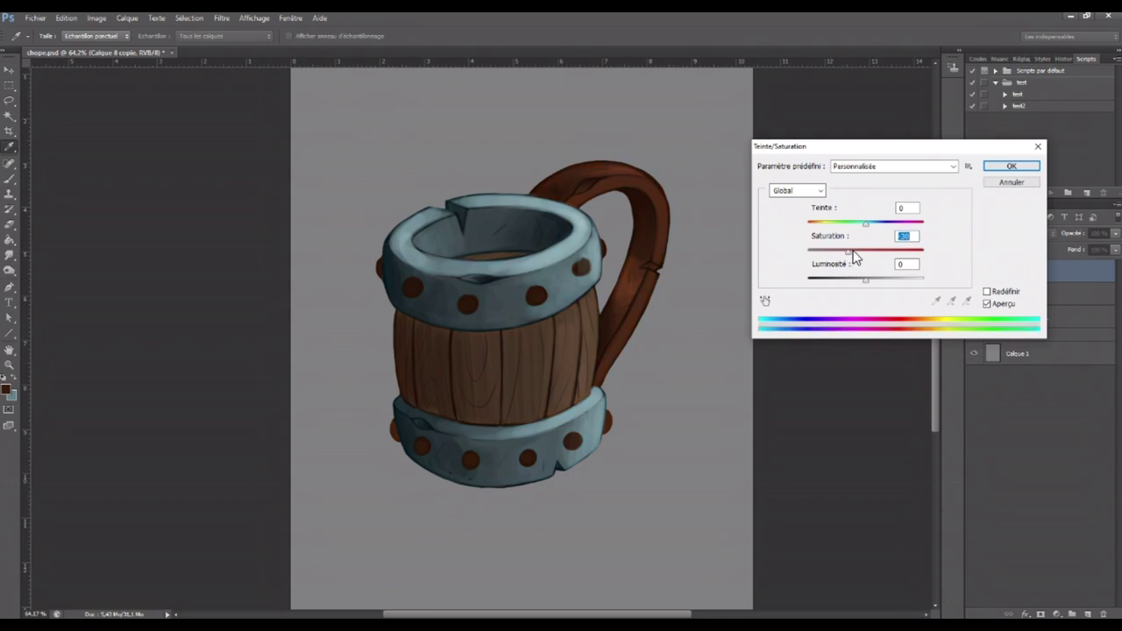
click(1011, 168)
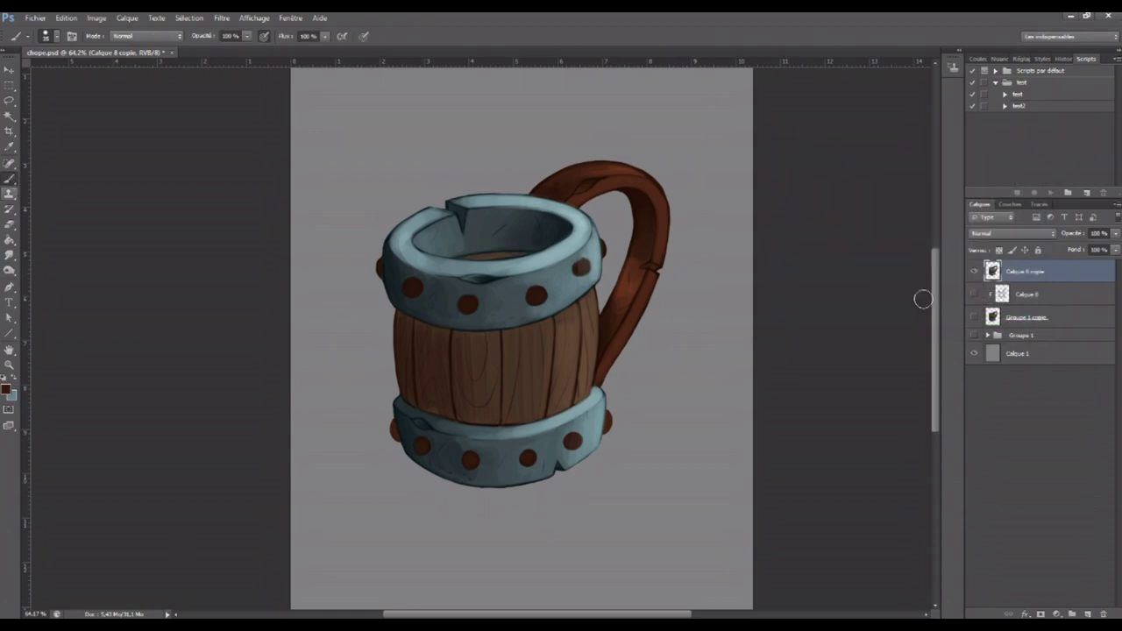
Magic-wand select all twelve rivets, six on the top band and six on the bottom band
click(9, 115)
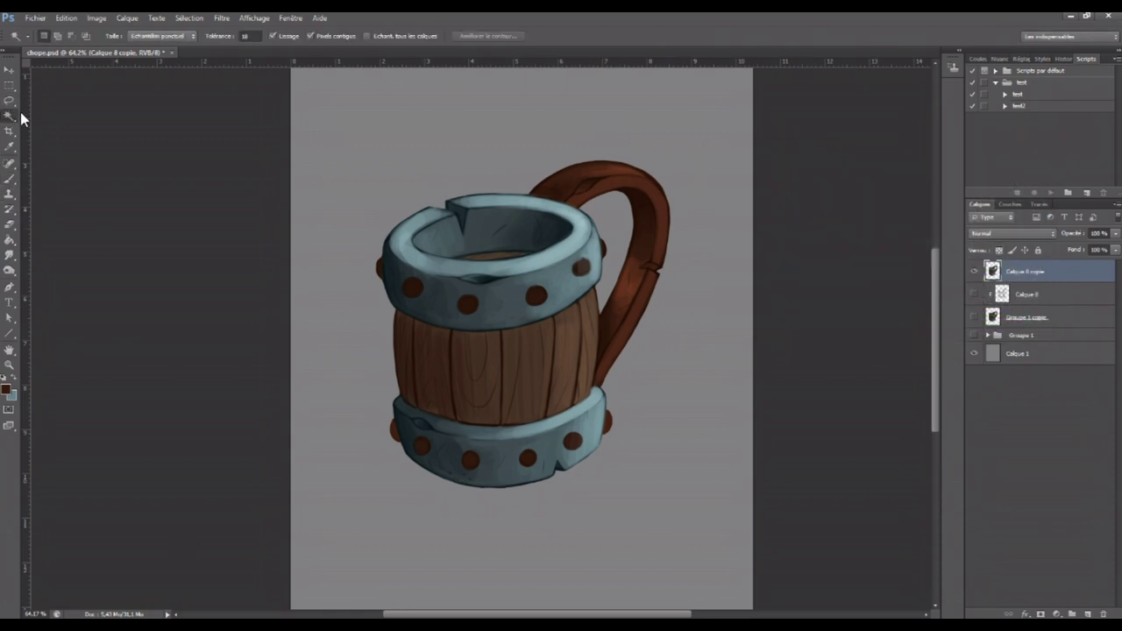
click(382, 270)
shift+click(413, 288)
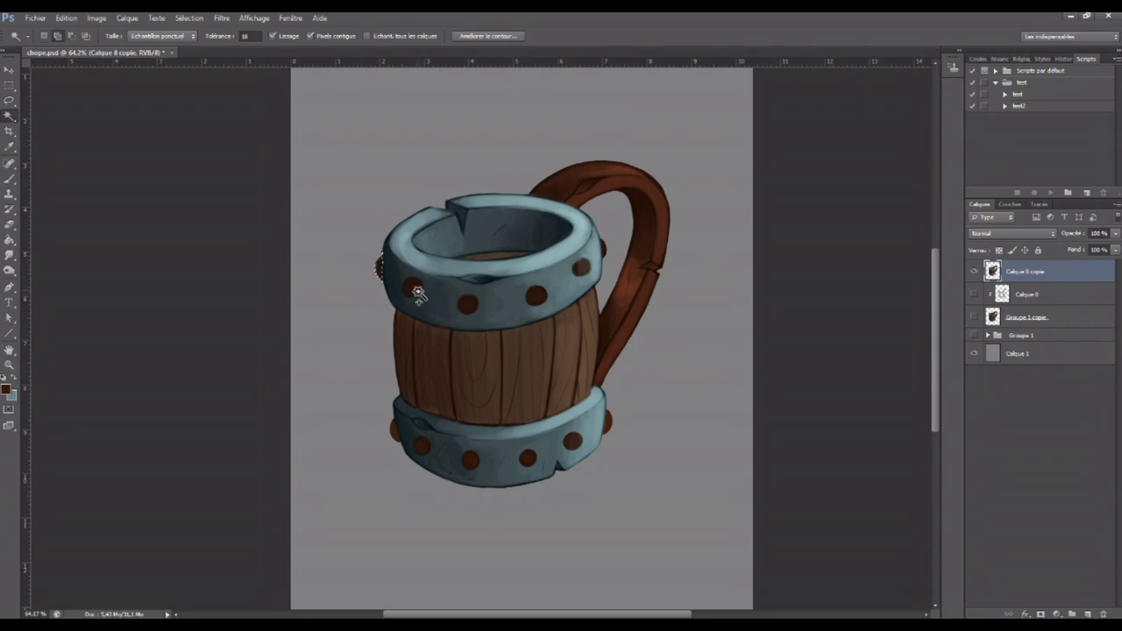
shift+click(471, 307)
shift+click(535, 296)
shift+click(581, 267)
shift+click(604, 249)
shift+click(607, 422)
shift+click(572, 441)
shift+click(527, 458)
shift+click(471, 462)
shift+click(421, 446)
shift+click(396, 431)
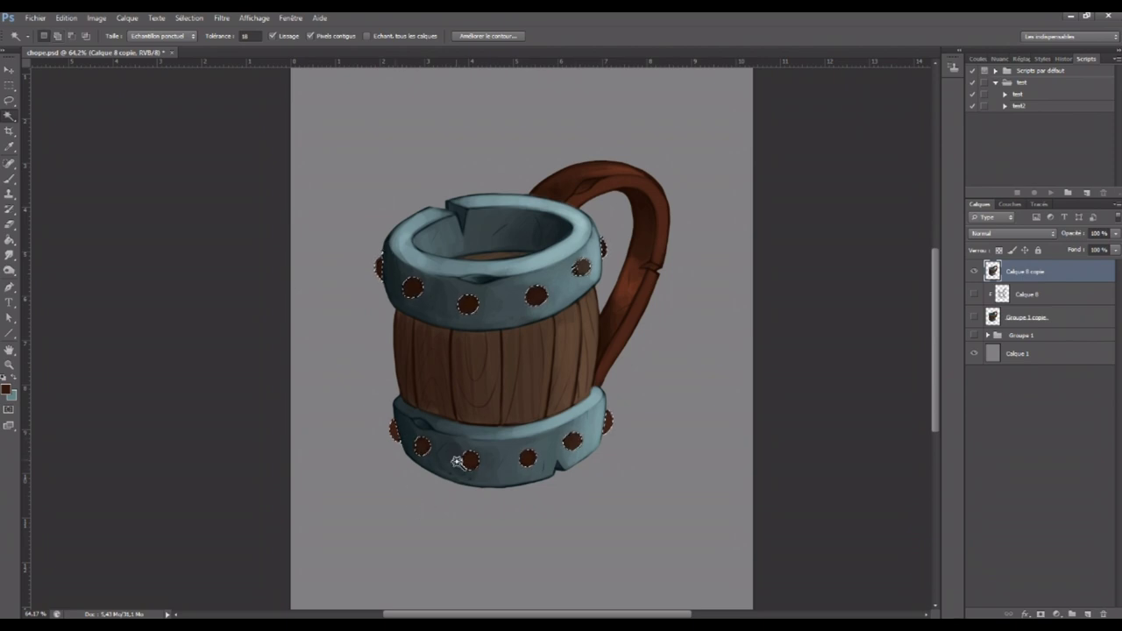
Copy the selected rivets to a new layer, Calque 9, and hide it
click(11, 86)
right_click(473, 457)
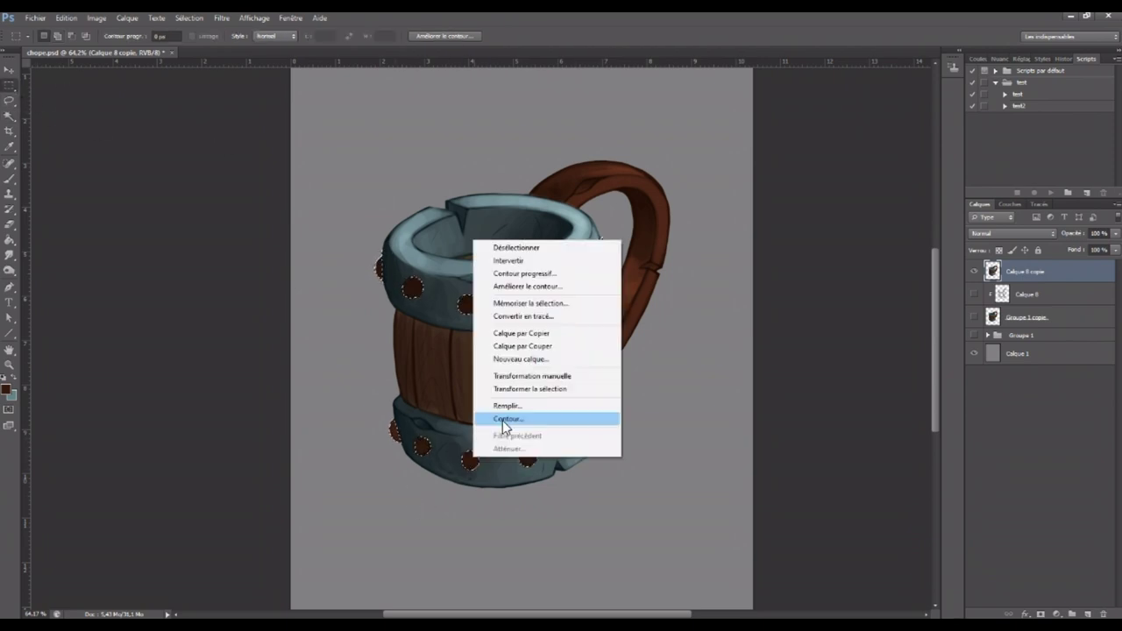
click(545, 334)
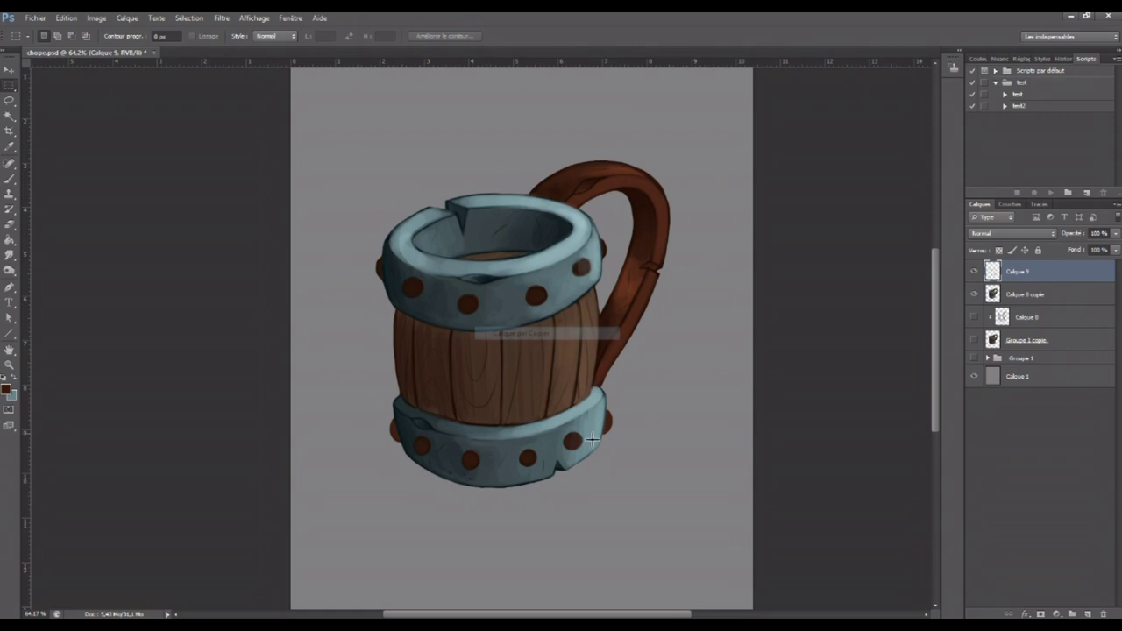
click(979, 294)
Spot-heal away the rivets on the top metal band of the merged mug layer
click(9, 165)
click(9, 167)
drag(533, 292, 545, 299)
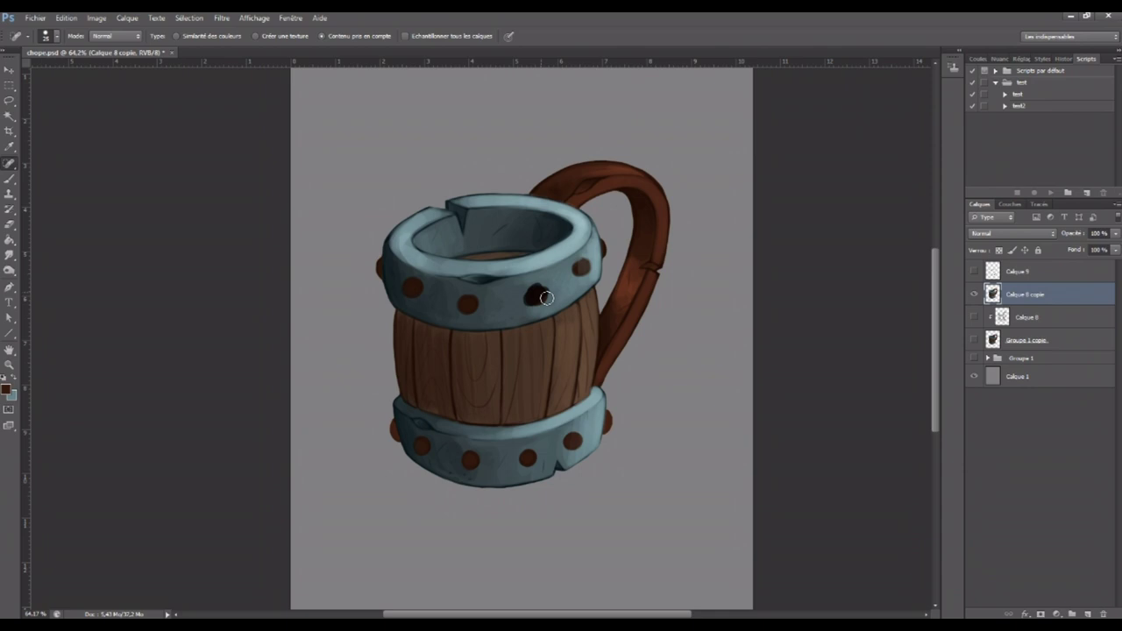
click(462, 302)
click(412, 285)
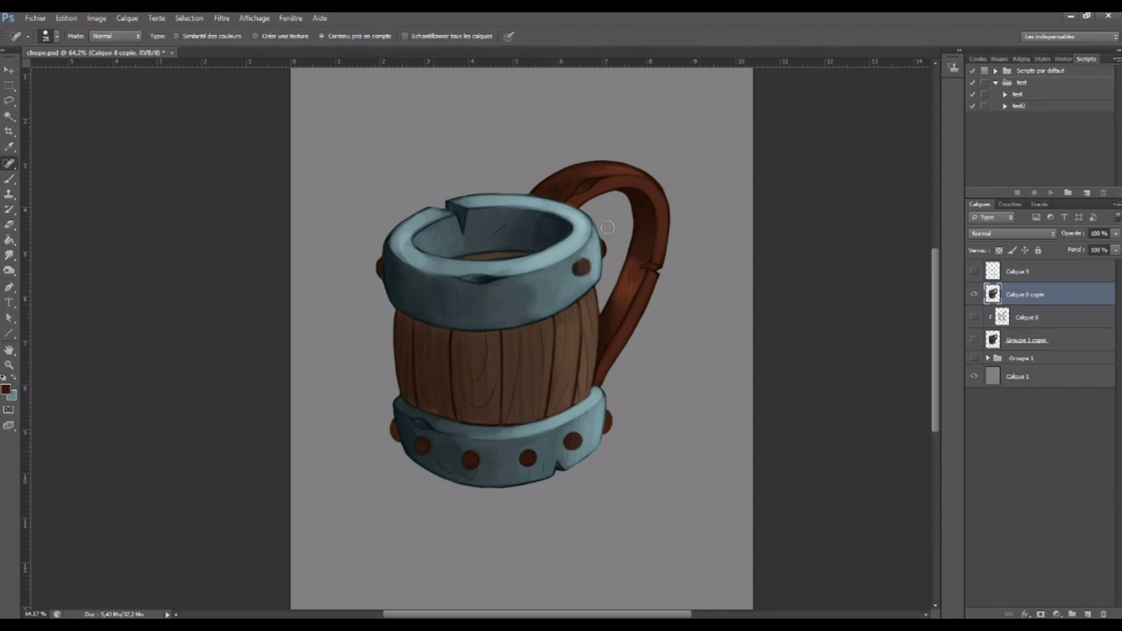
click(580, 271)
Spot-heal away the bottom-band rivets and clean up dark marks on that band
click(571, 441)
click(527, 458)
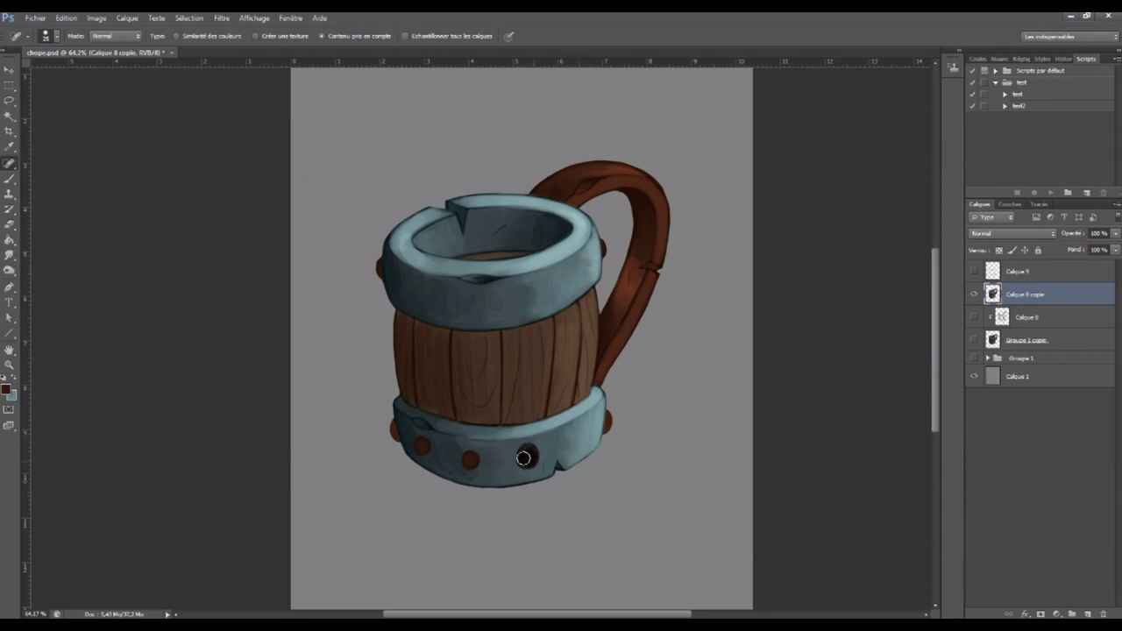
click(469, 466)
click(422, 448)
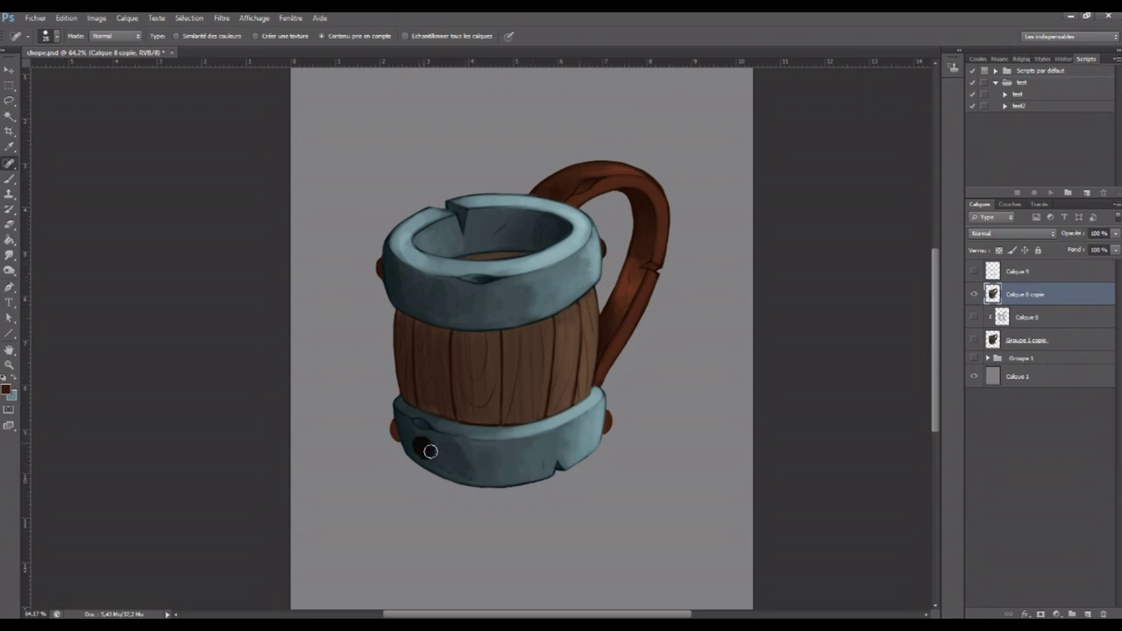
click(426, 447)
drag(441, 451, 452, 452)
Show Calque 9 again and make Calque 8 copie the active layer
click(973, 271)
click(1022, 270)
click(996, 296)
click(10, 179)
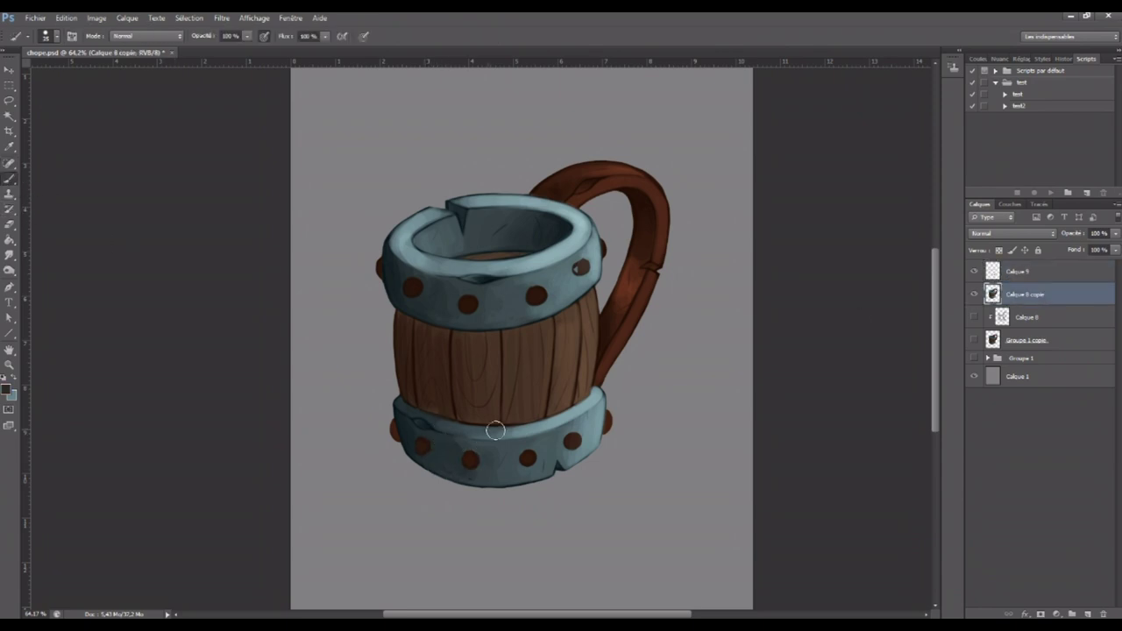
click(10, 254)
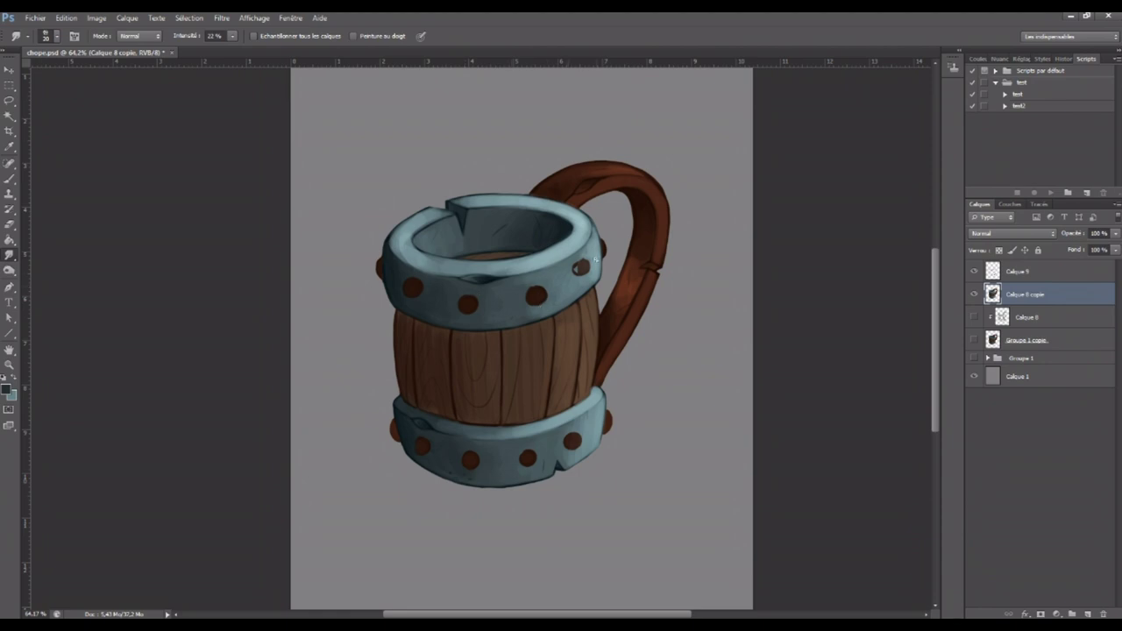
Paint dark brown shading on the rivets in Calque 9 and lock its transparency
click(999, 274)
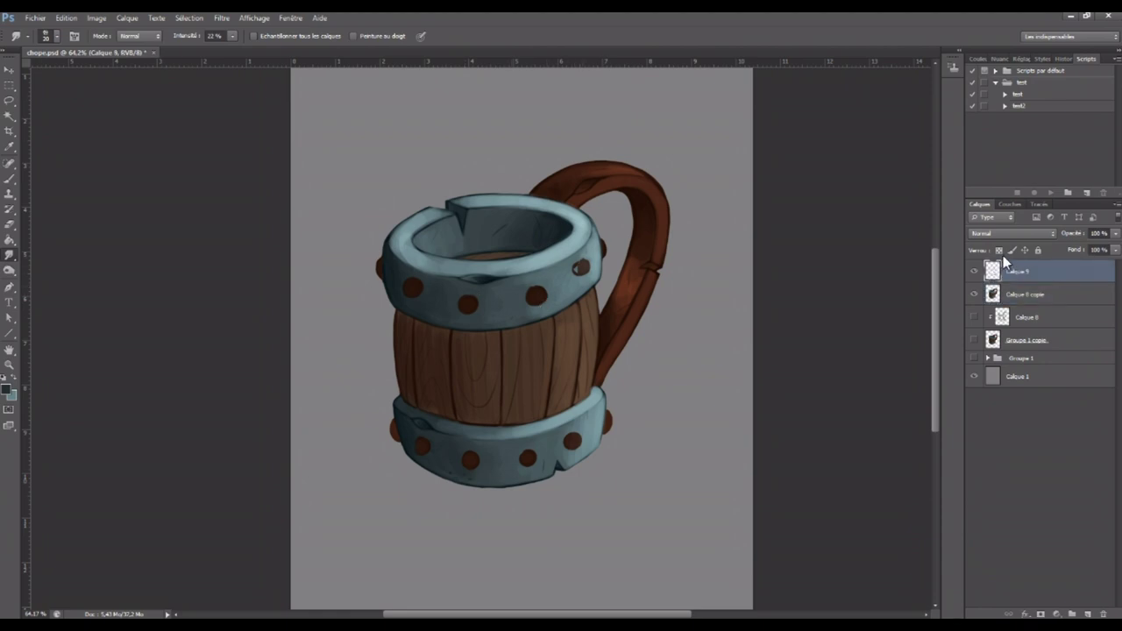
key(b)
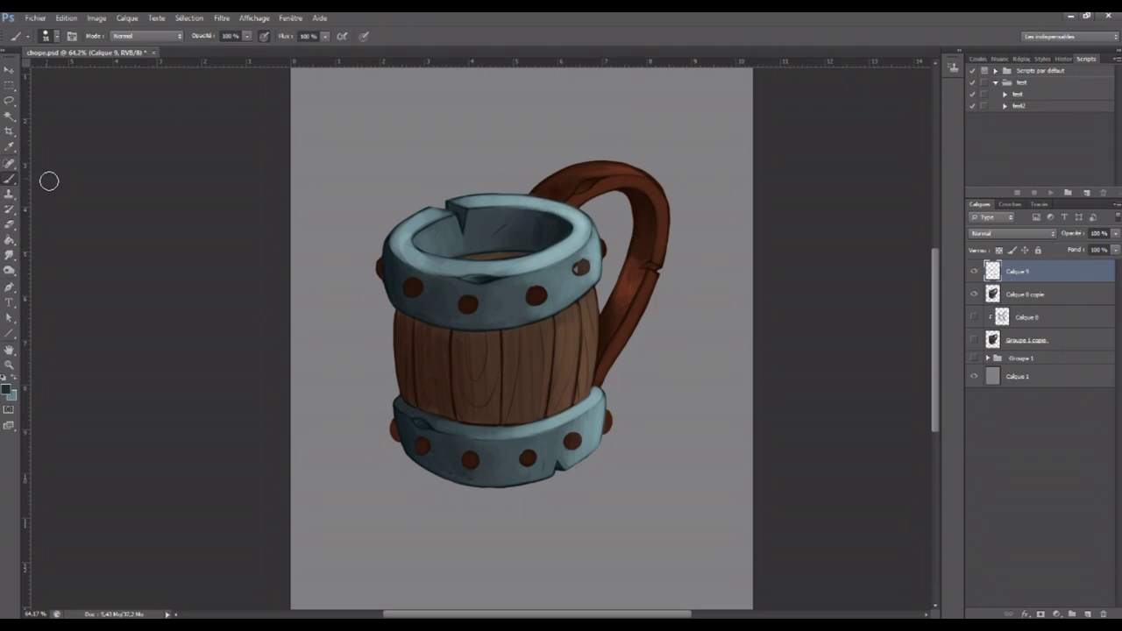
alt+click(535, 300)
drag(529, 463, 530, 465)
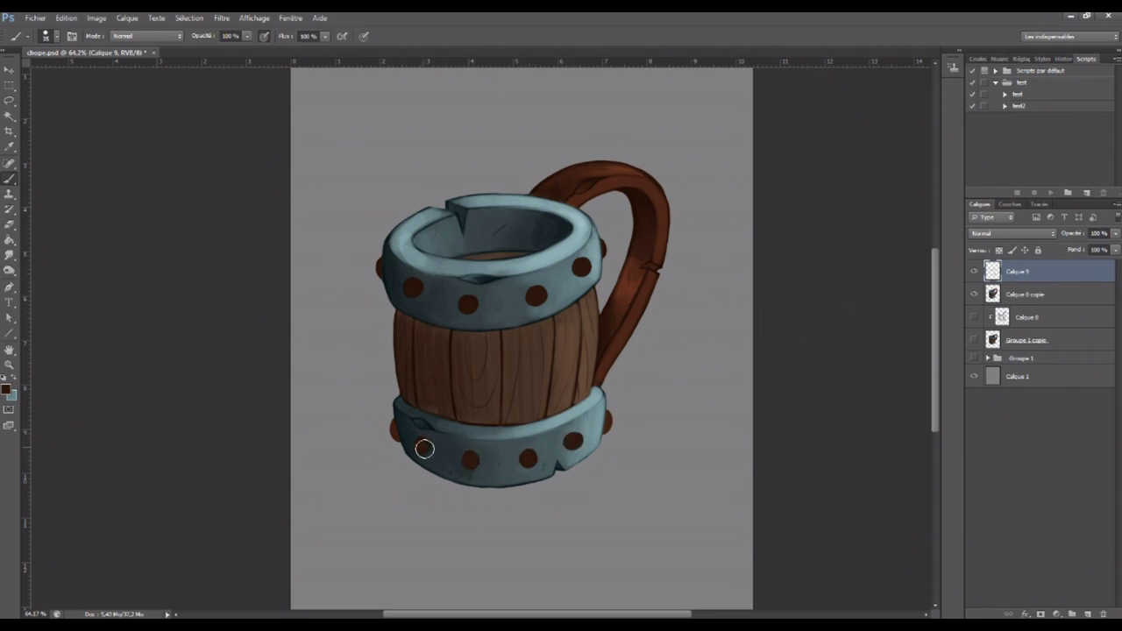
click(998, 251)
Lock Calque 8 copie's transparency and clip Calque 9 to it
click(998, 296)
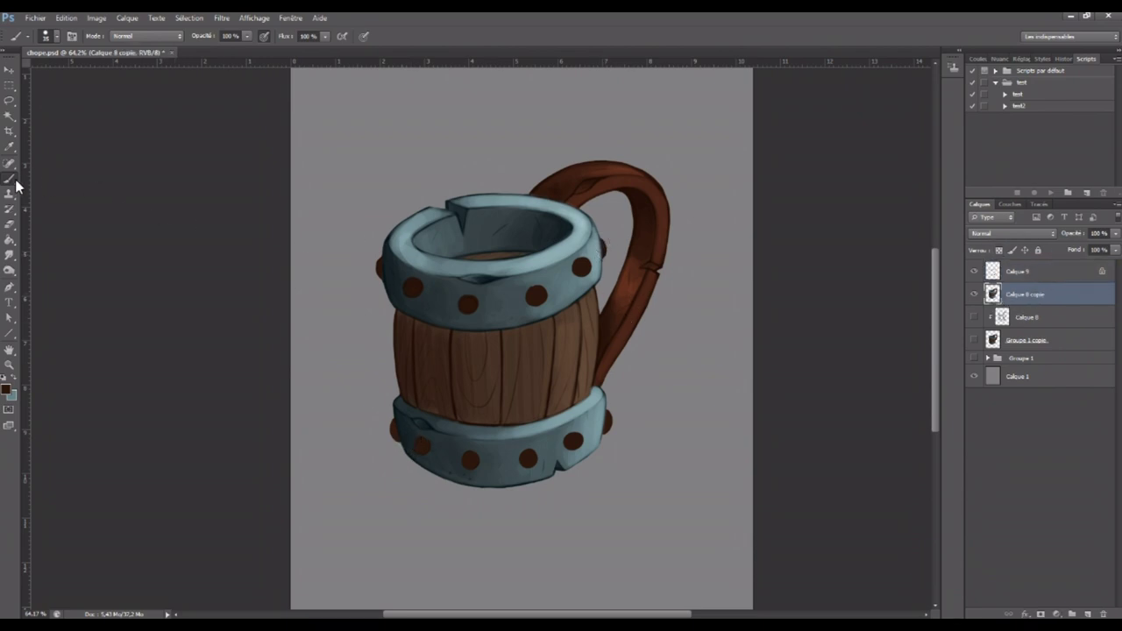
alt+click(603, 250)
click(1017, 271)
click(1017, 293)
click(1000, 251)
click(1021, 279)
alt+click(977, 283)
click(993, 296)
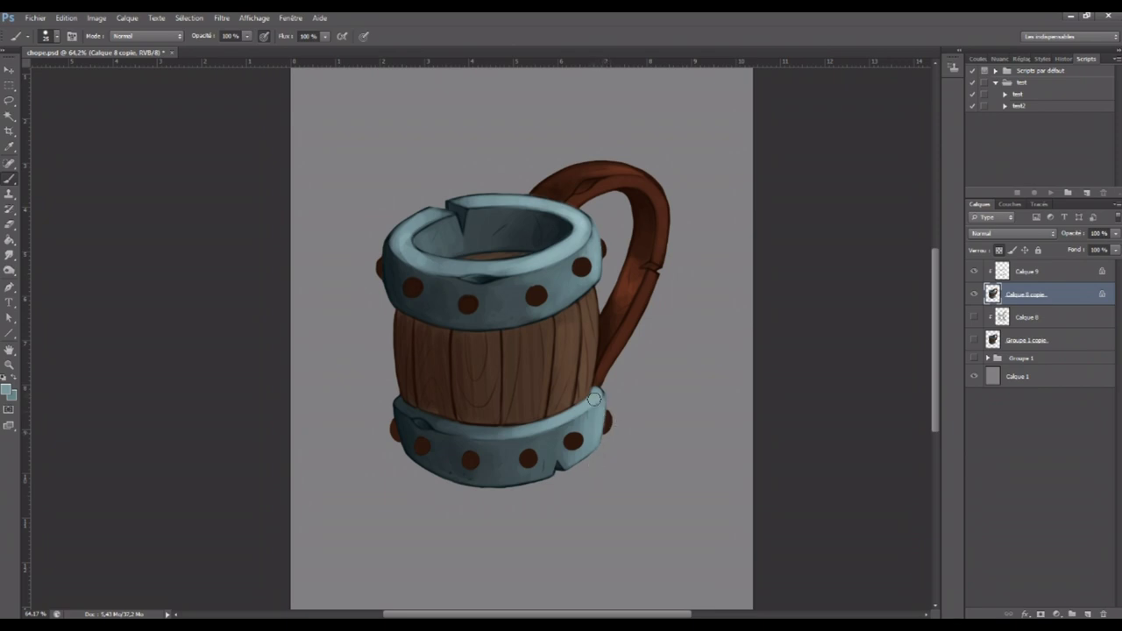
Set the foreground colour to a fully saturated bright orange
click(11, 391)
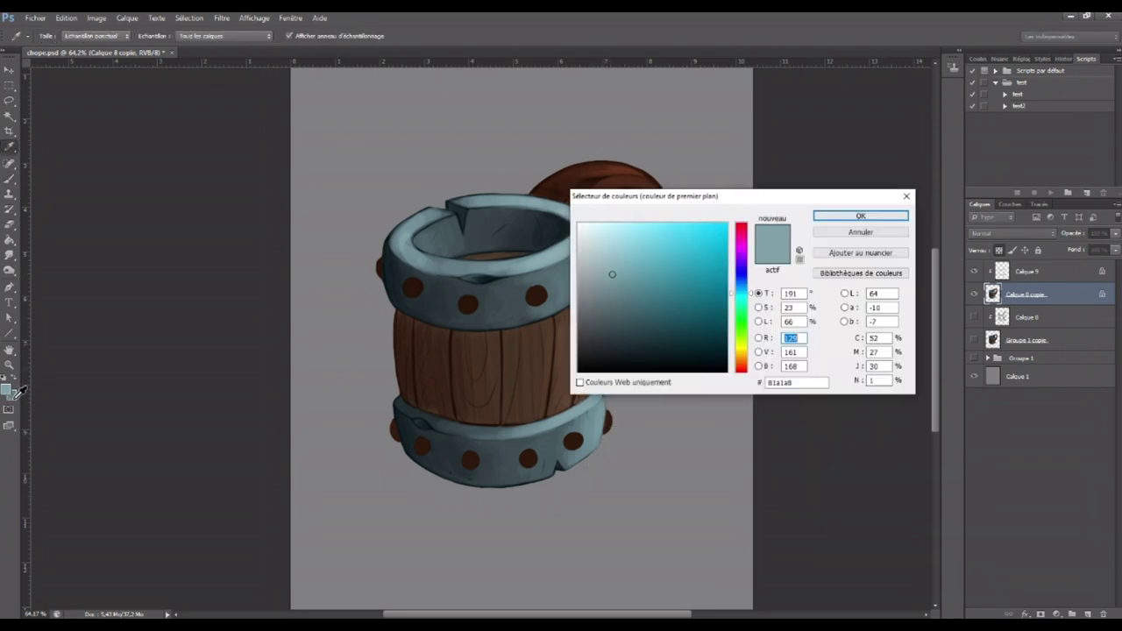
click(868, 231)
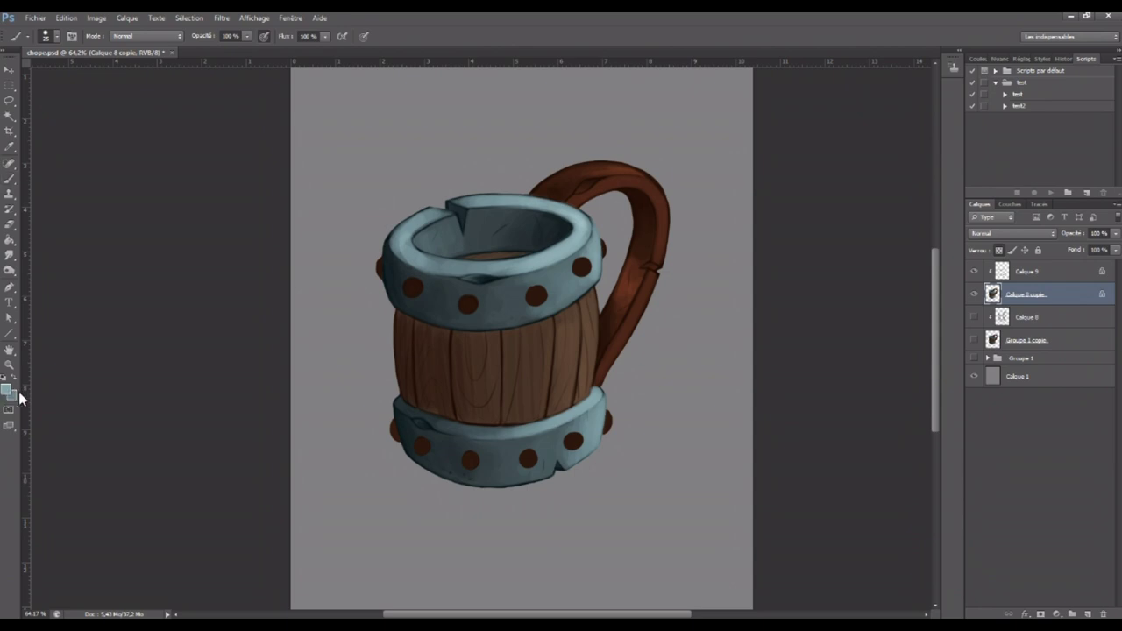
click(11, 391)
click(742, 356)
click(726, 224)
click(747, 359)
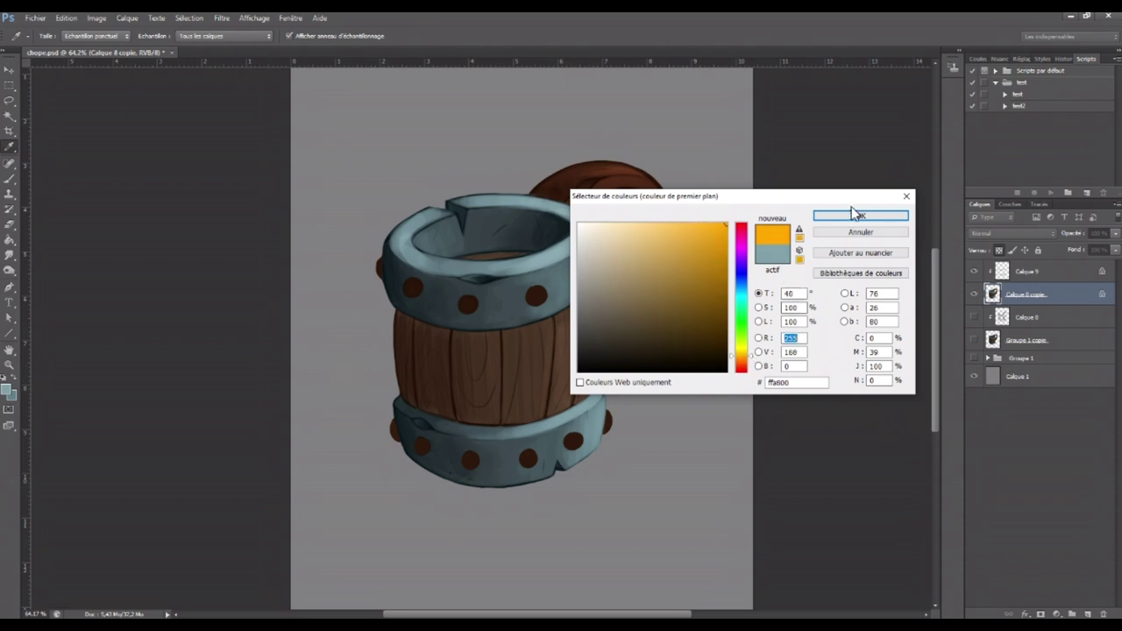
click(860, 215)
Paint an orange highlight on the handle and add a new top layer, Calque 10
mouse_move(565, 179)
mouse_down()
mouse_move(601, 167)
mouse_move(616, 176)
mouse_move(561, 181)
mouse_move(592, 171)
mouse_up()
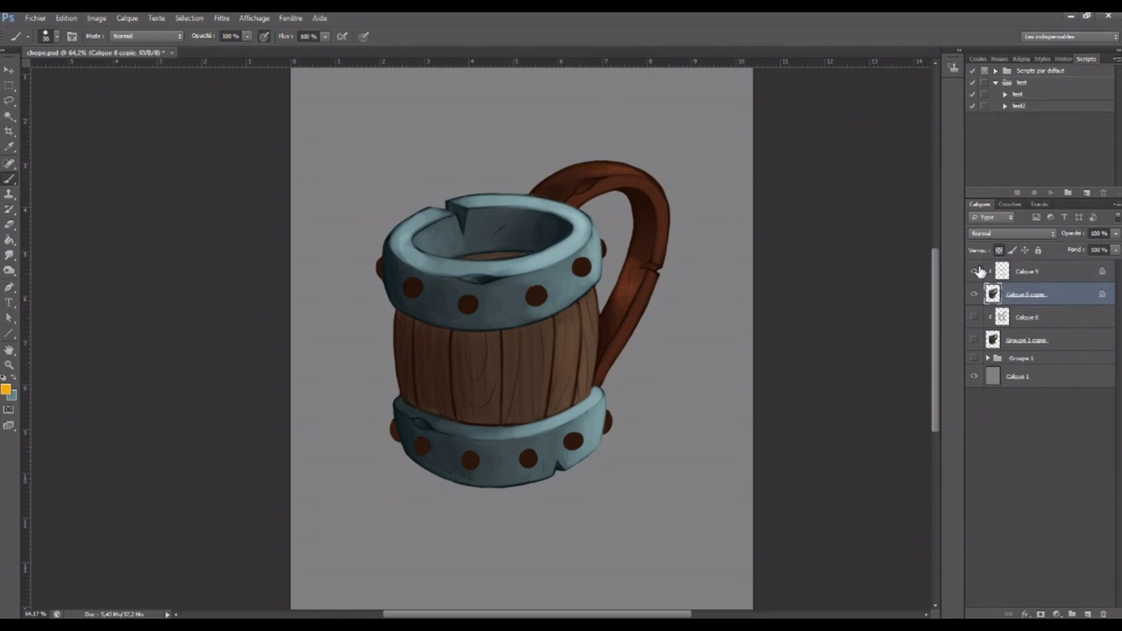
click(1087, 614)
drag(1012, 279, 1009, 273)
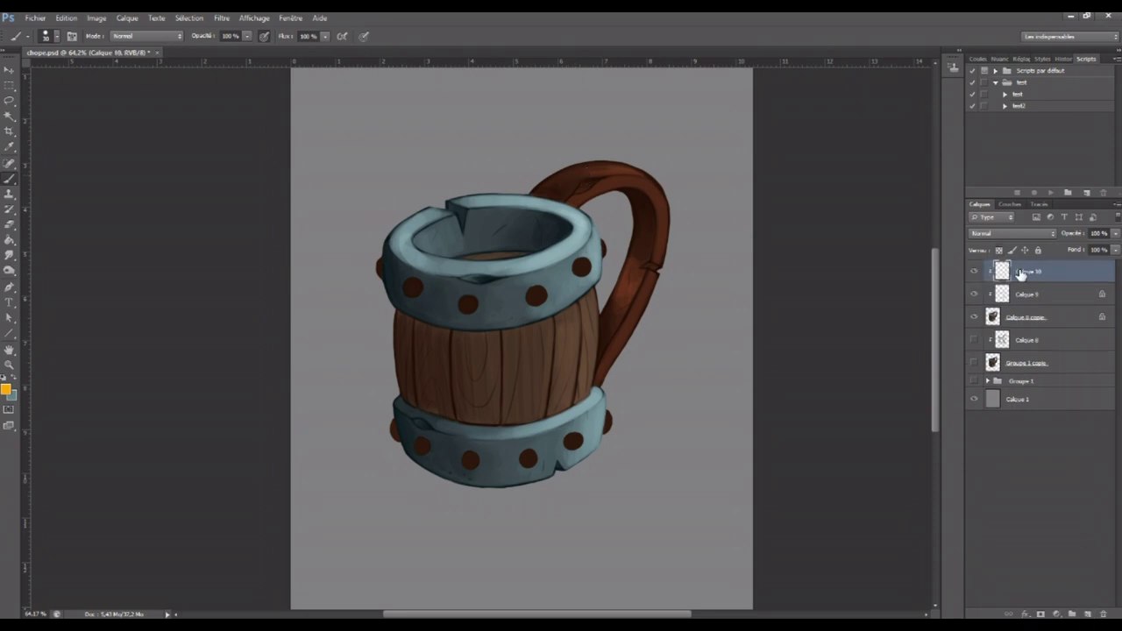
Paint orange across the handle top, shading its left part with sampled dark brown
drag(568, 180, 658, 172)
alt+click(555, 185)
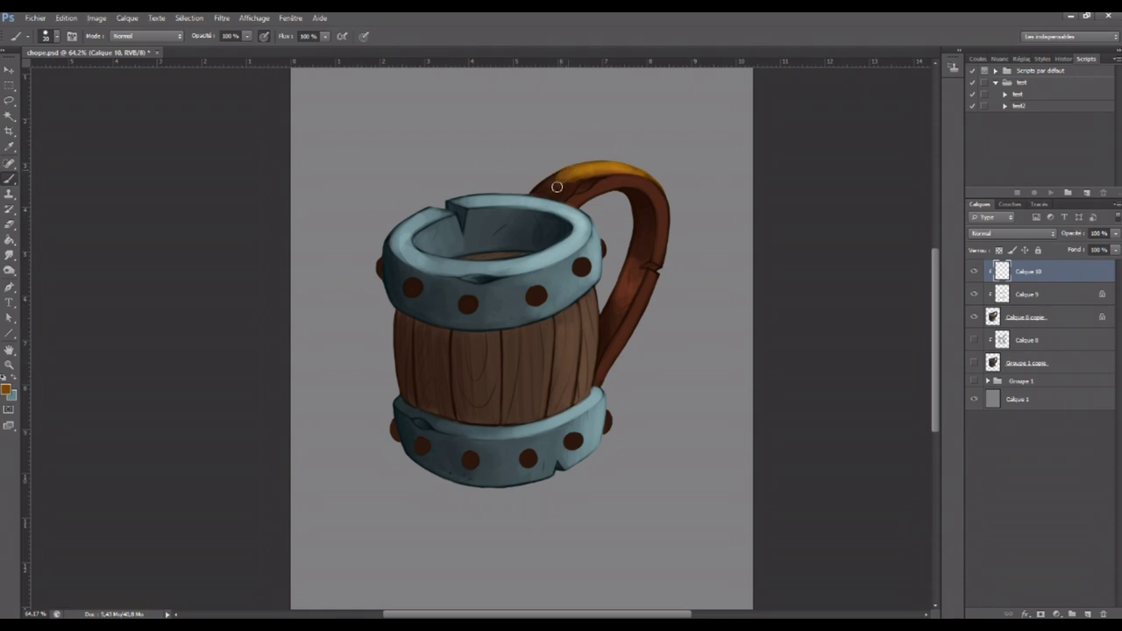
drag(557, 185, 579, 170)
alt+click(563, 191)
drag(561, 189, 578, 173)
alt+click(645, 175)
drag(648, 189, 640, 188)
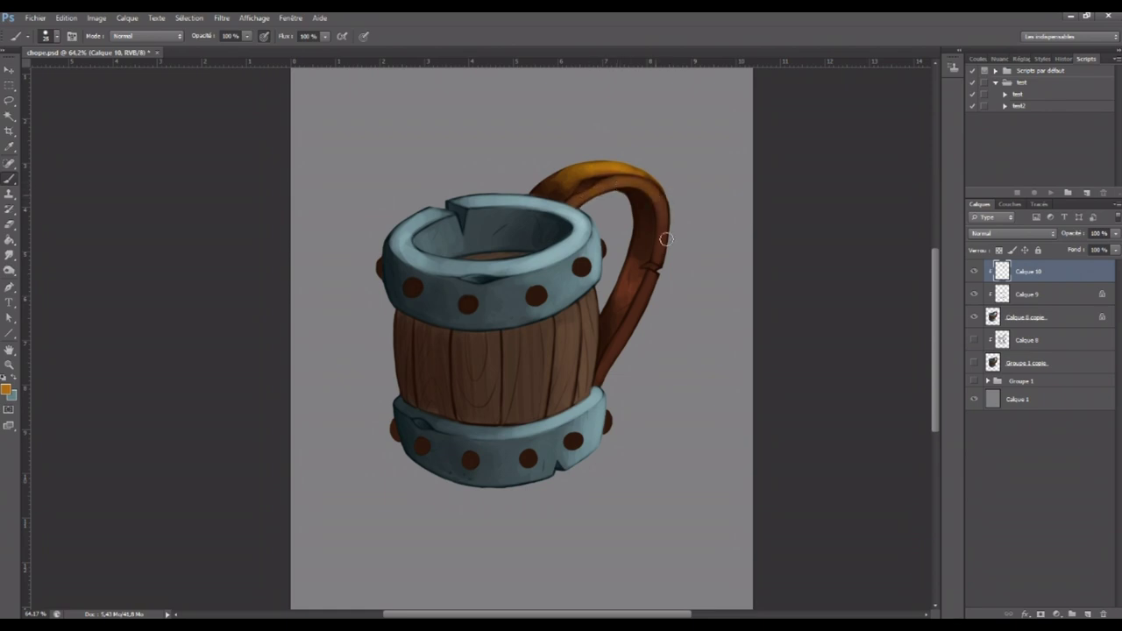
Paint a lighter highlight down the handle's right side and resample handle tones
mouse_move(657, 197)
mouse_down()
mouse_move(662, 226)
mouse_move(636, 295)
mouse_up()
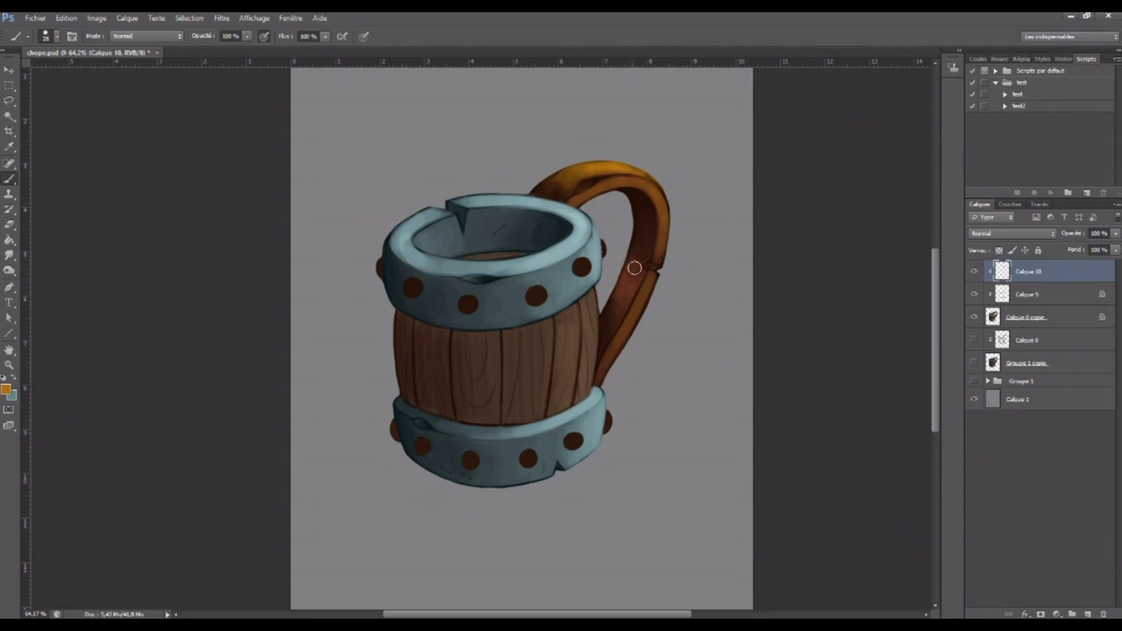
mouse_move(641, 243)
mouse_down()
mouse_move(614, 283)
mouse_move(613, 321)
mouse_move(649, 239)
mouse_move(642, 212)
mouse_up()
alt+click(646, 233)
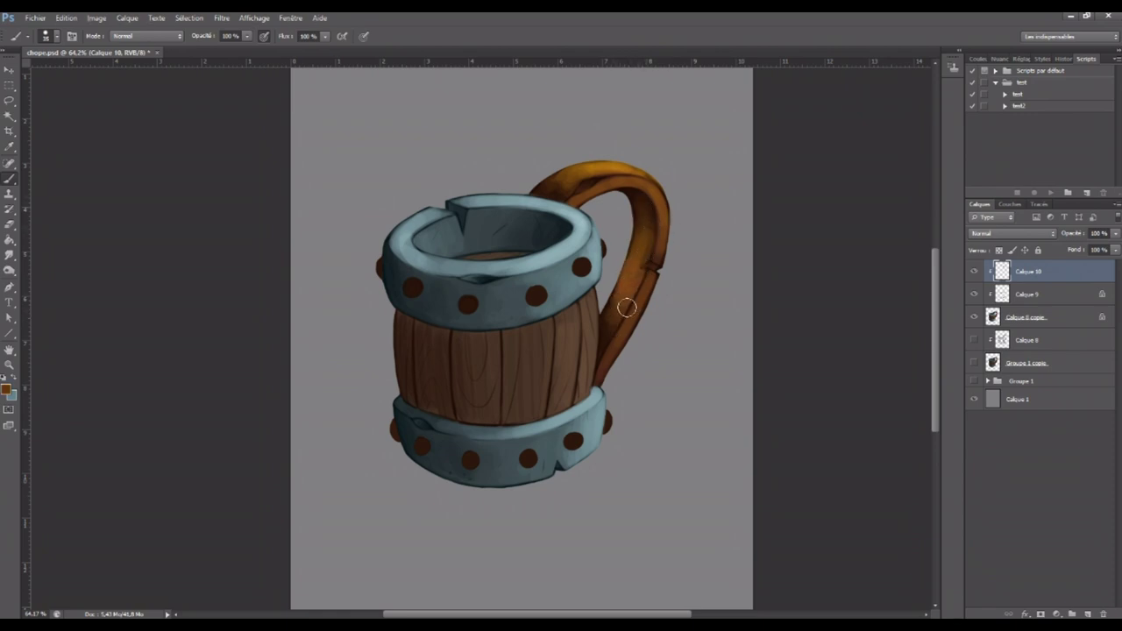
alt+click(620, 163)
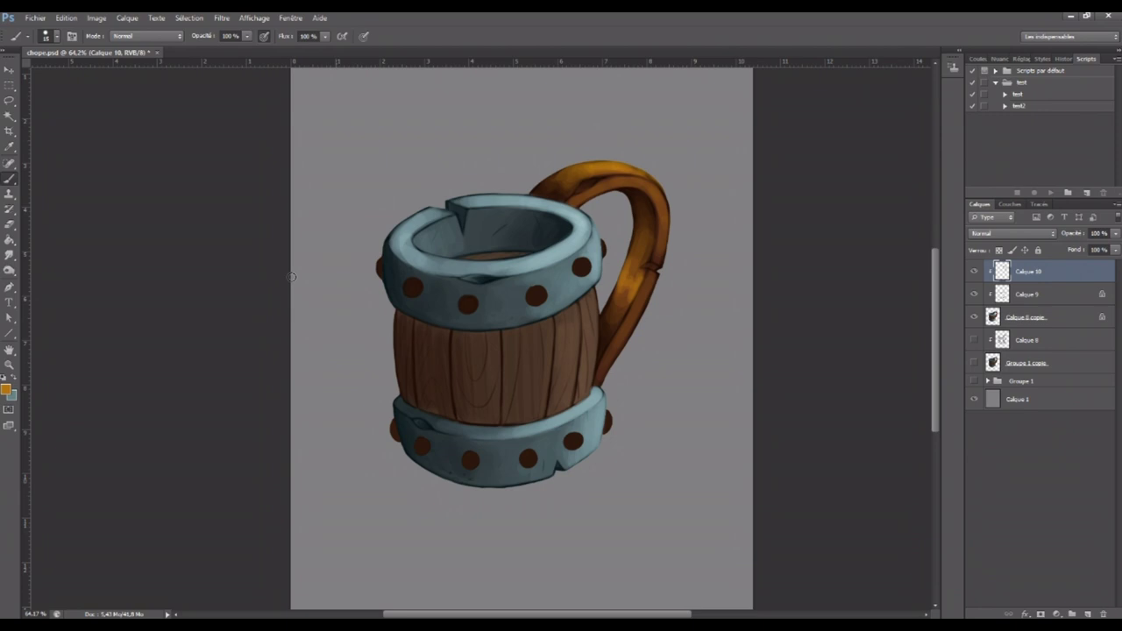
click(10, 254)
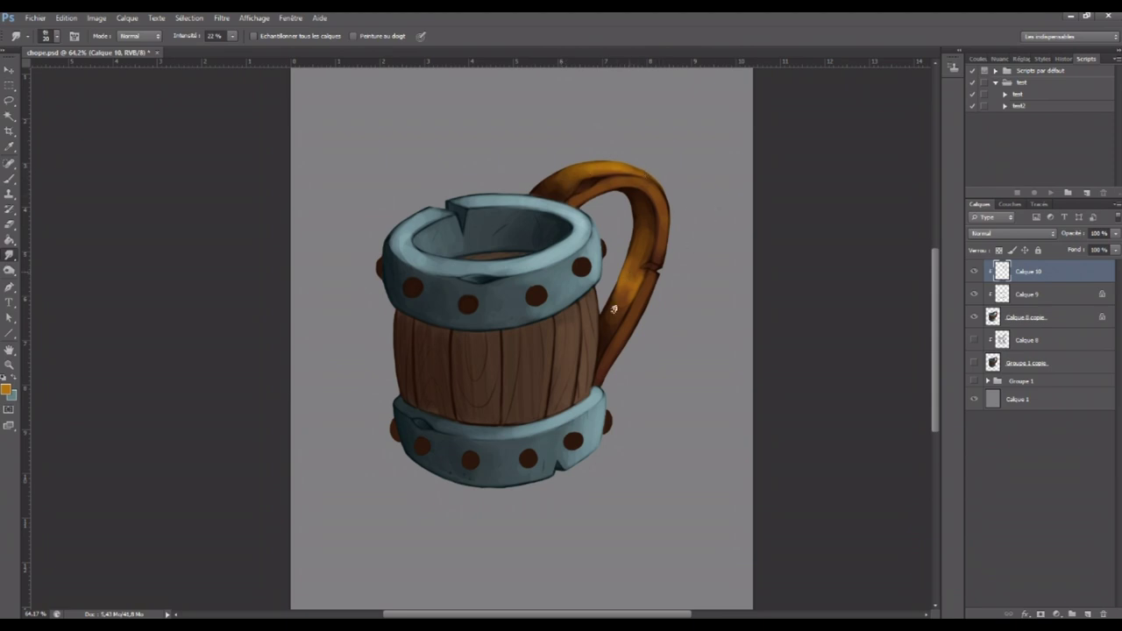
Paint brighter orange highlights on the handle's lower part, right edge and inner edge
key(b)
mouse_move(640, 301)
mouse_down()
mouse_move(634, 319)
mouse_move(637, 306)
mouse_up()
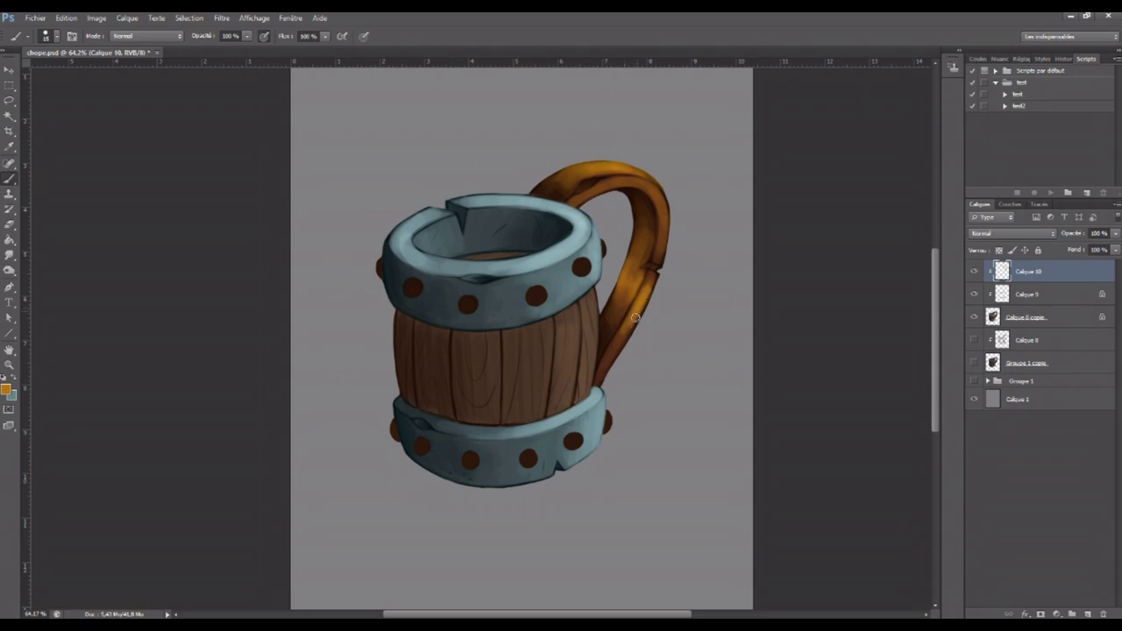
drag(601, 375, 622, 345)
drag(664, 237, 663, 230)
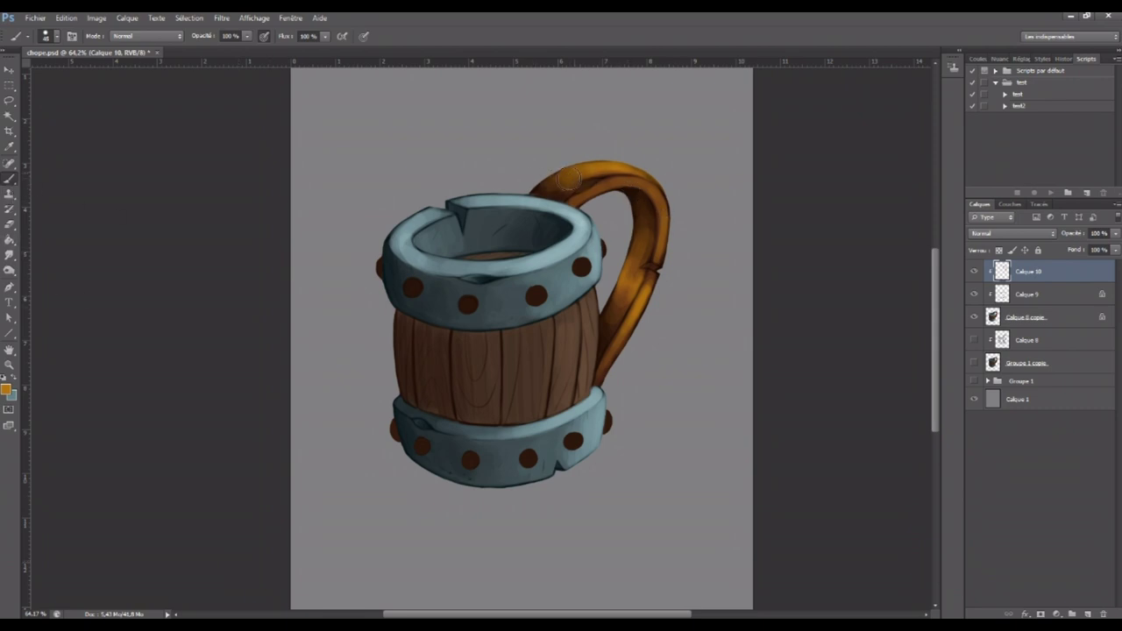
drag(565, 181, 653, 239)
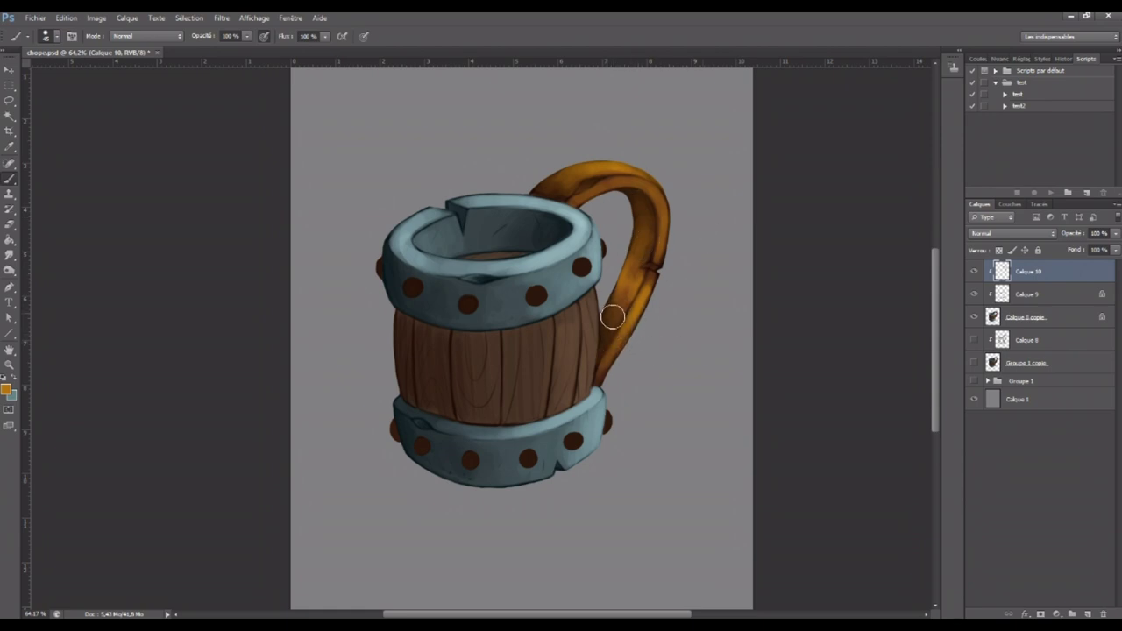
click(10, 254)
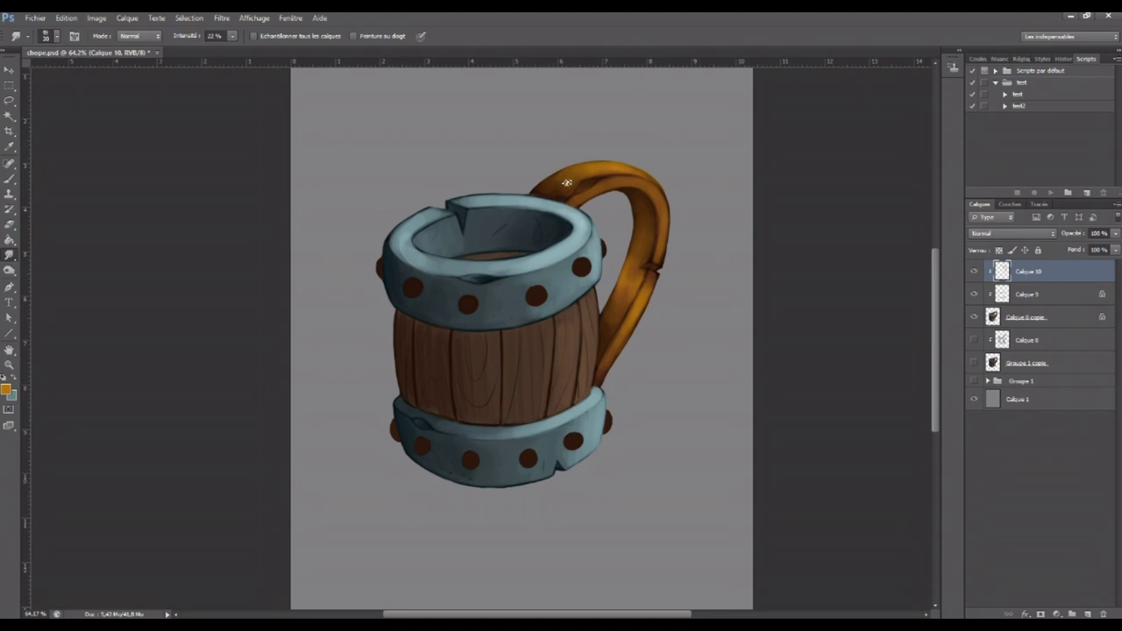
Sample several handle tones and paint a tone stroke down the handle
key(b)
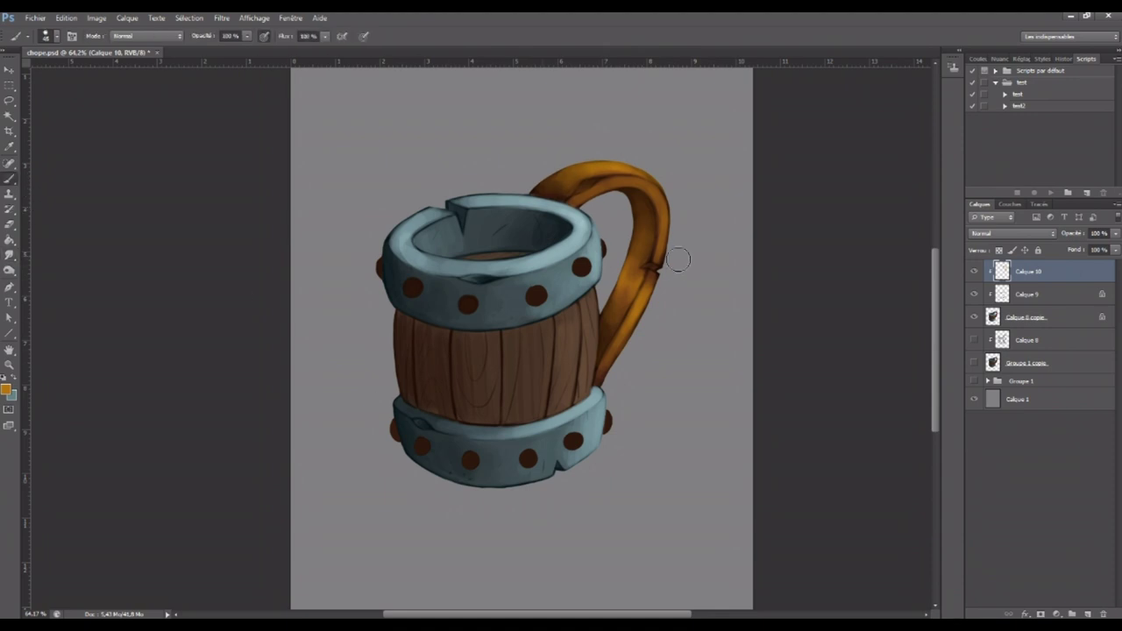
alt+click(656, 266)
alt+click(600, 185)
alt+click(651, 247)
alt+click(643, 256)
alt+click(648, 265)
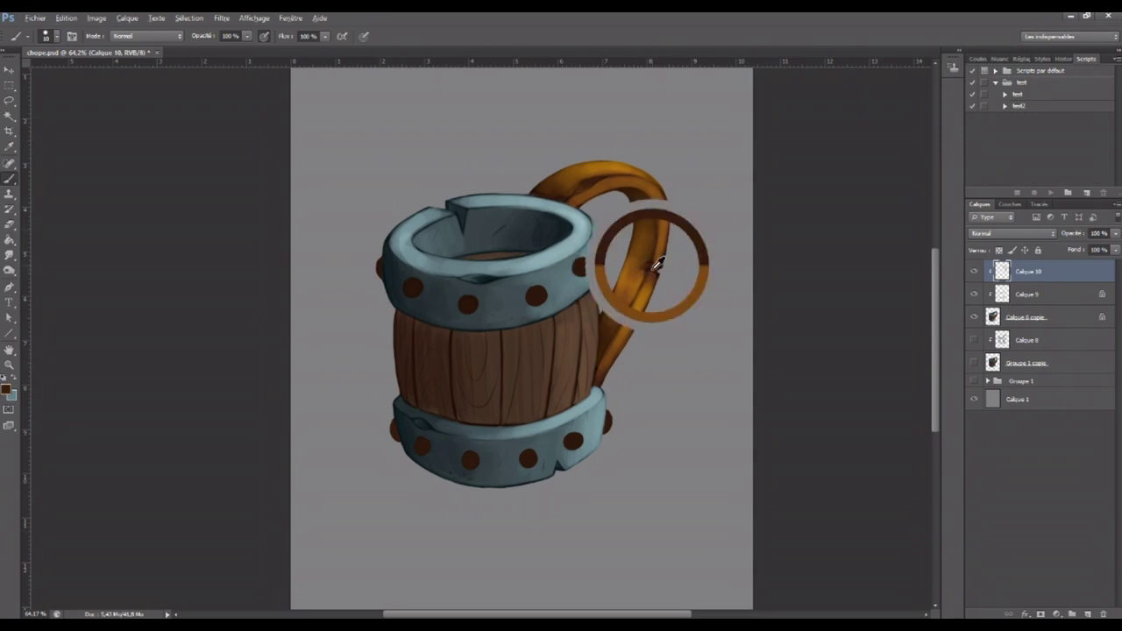
alt+click(661, 255)
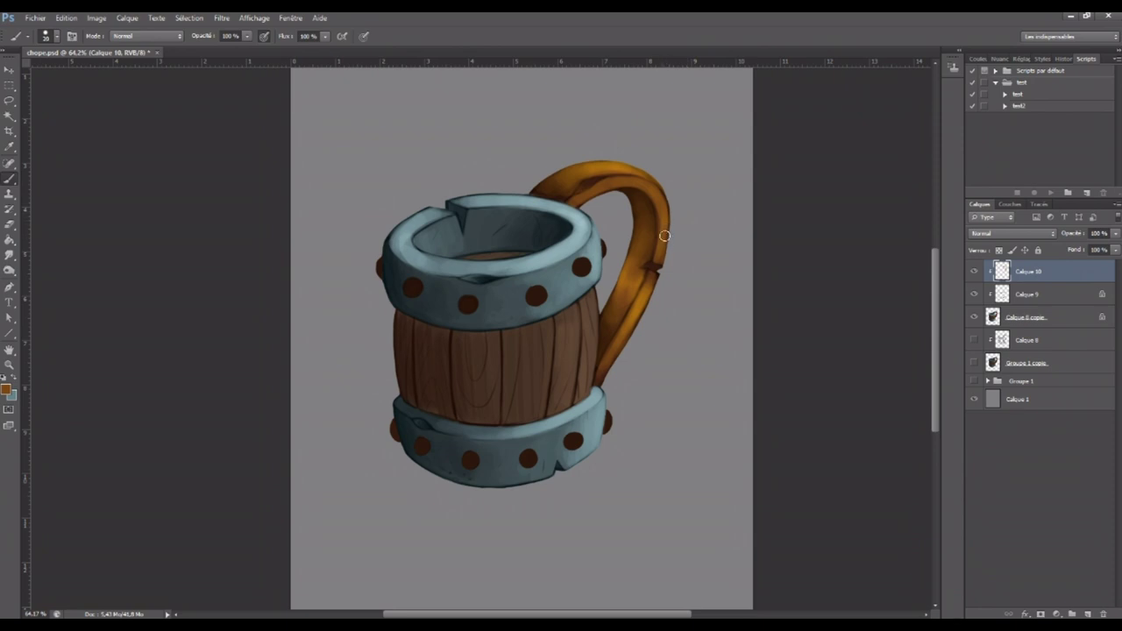
drag(659, 256, 639, 317)
Pick pale yellow ffd16d and paint a highlight along the handle top
click(7, 390)
click(592, 165)
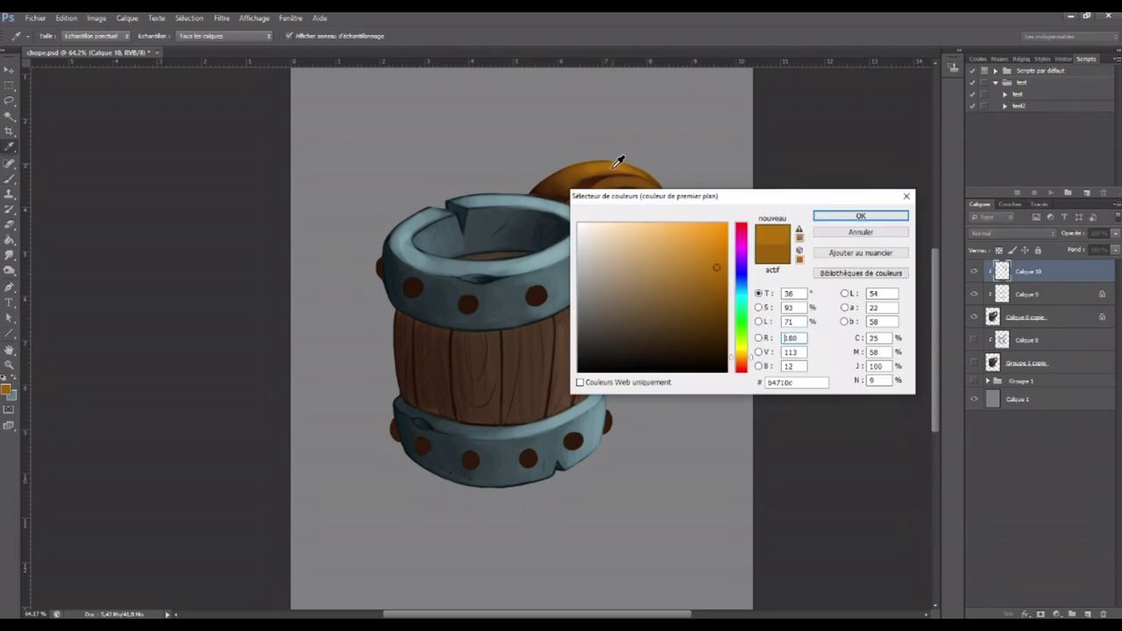
click(663, 224)
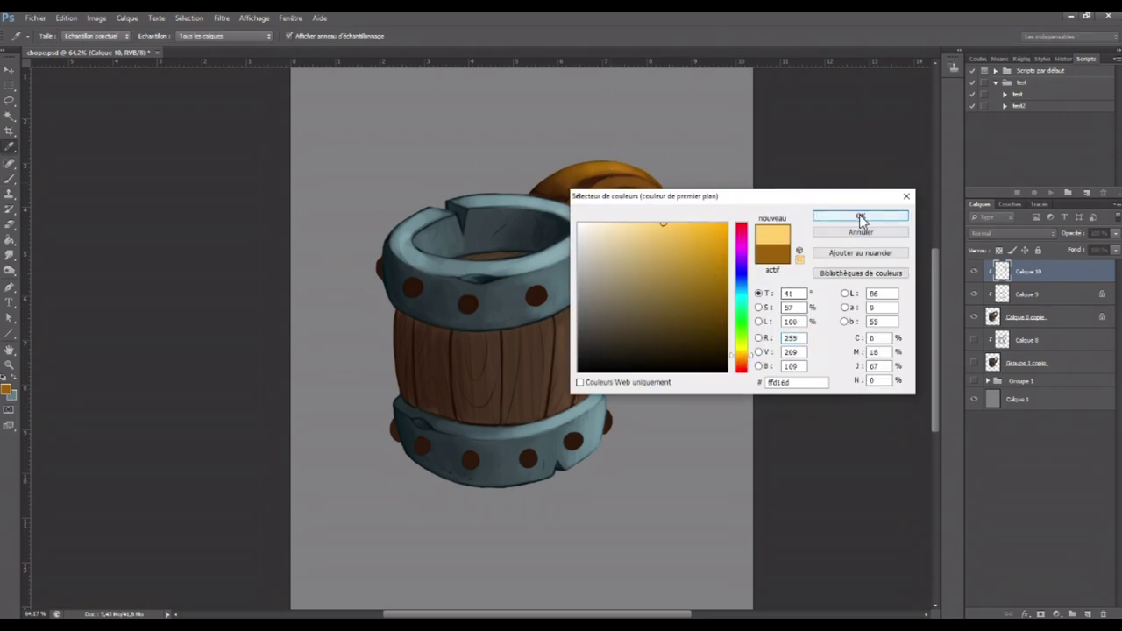
click(860, 216)
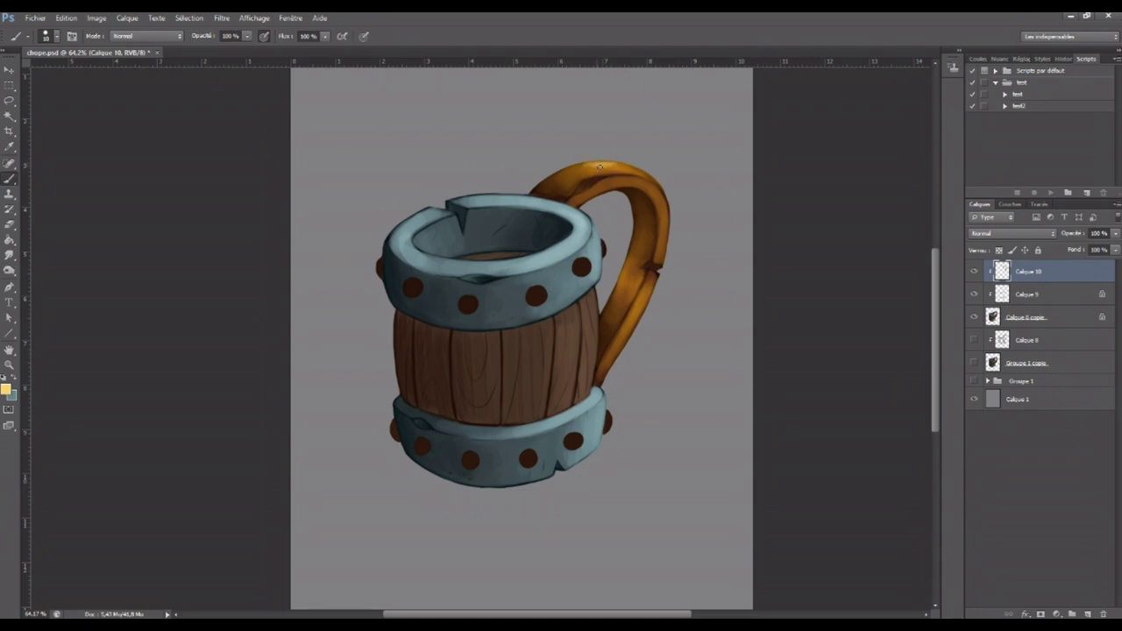
drag(620, 167, 606, 174)
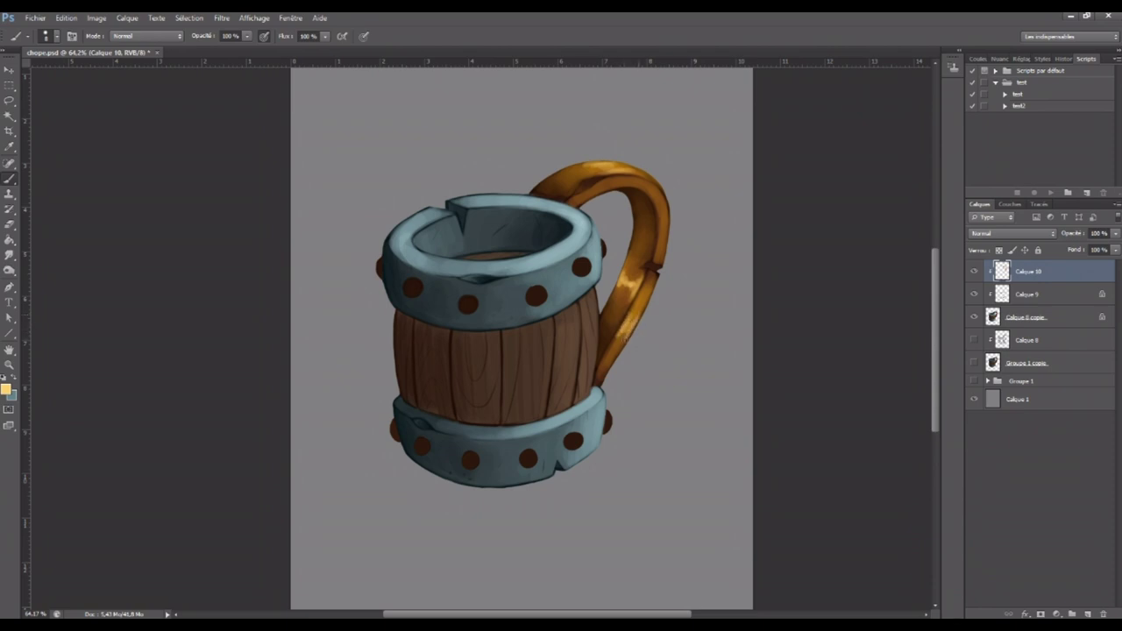
click(10, 254)
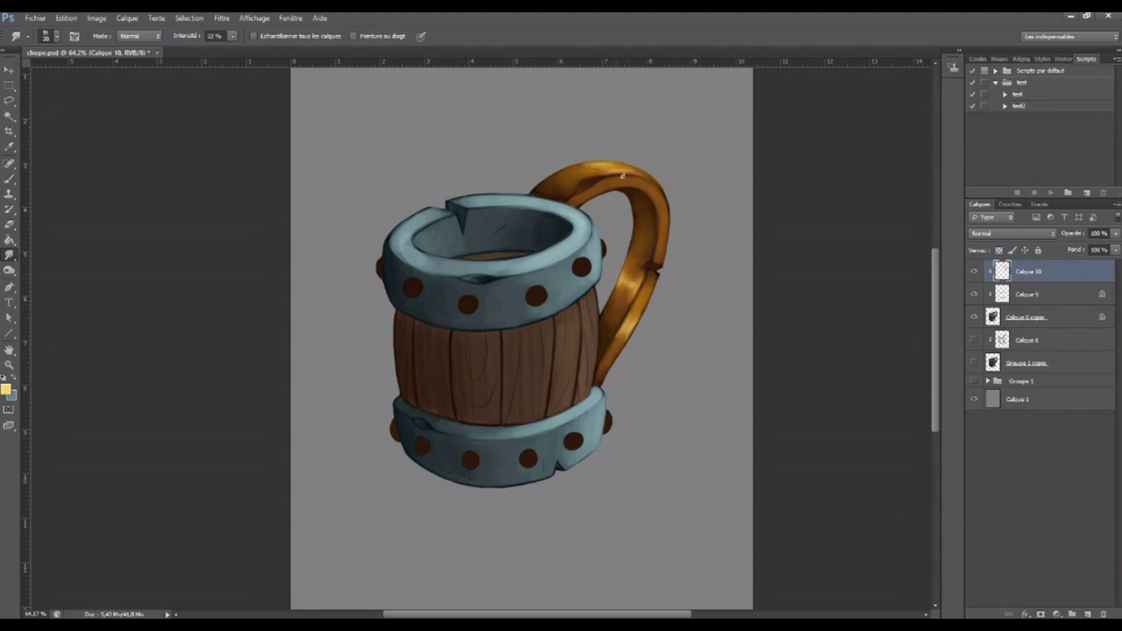
Smooth the handle-rim join and paint light highlights down the handle's right edge
click(10, 178)
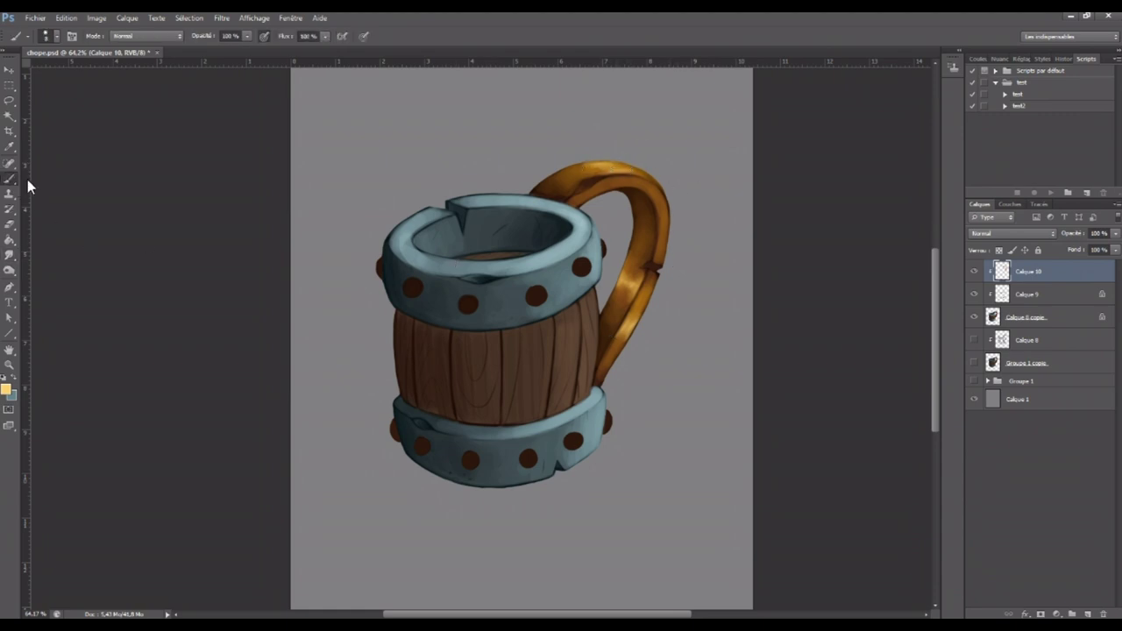
mouse_move(537, 186)
mouse_down()
mouse_move(629, 159)
mouse_move(604, 161)
mouse_move(656, 183)
mouse_up()
drag(667, 185, 665, 260)
drag(669, 189, 666, 252)
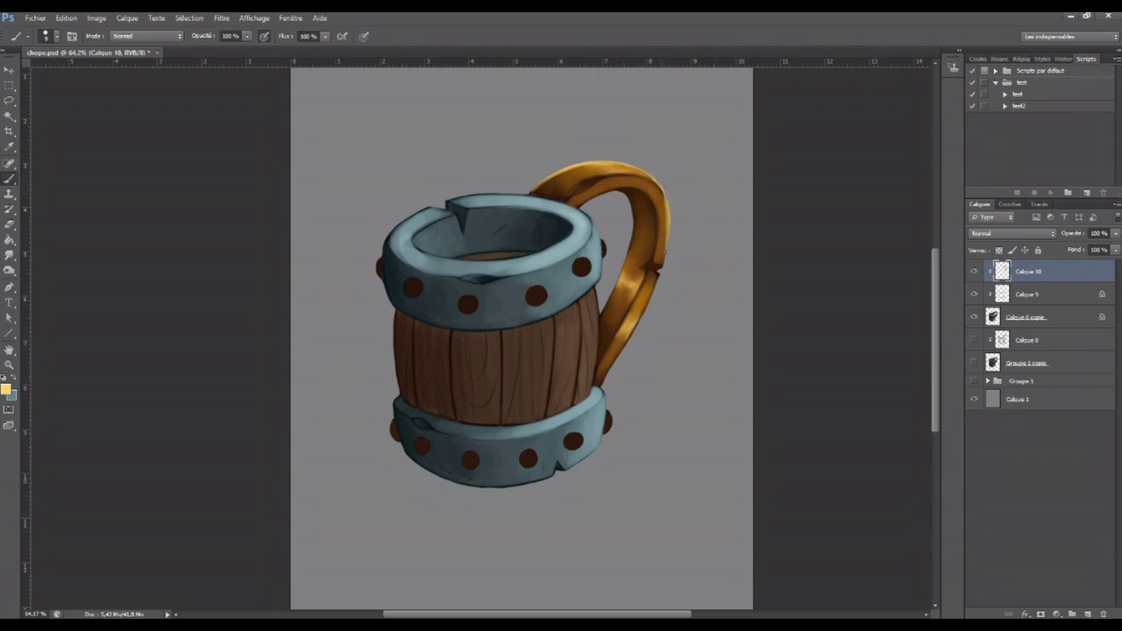
drag(670, 209, 666, 253)
drag(660, 274, 625, 351)
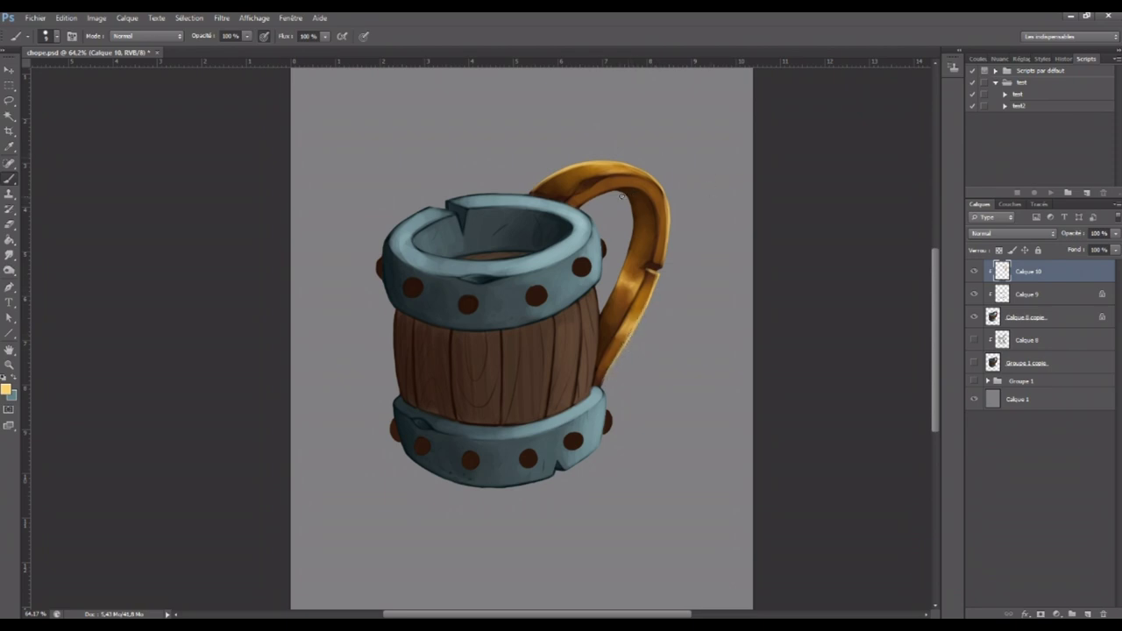
Highlight the handle's inner edge, then retouch the right edge and notch with resampled tones
drag(580, 204, 645, 189)
drag(627, 207, 614, 291)
alt+click(665, 202)
alt+click(643, 196)
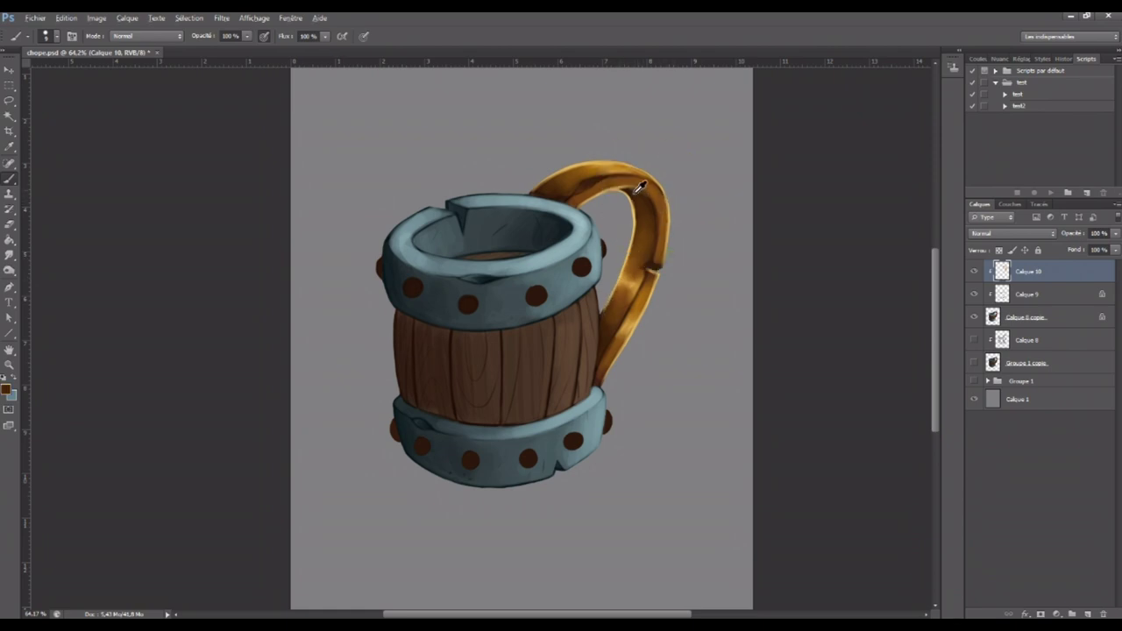
alt+click(667, 203)
drag(658, 220, 655, 249)
alt+click(651, 238)
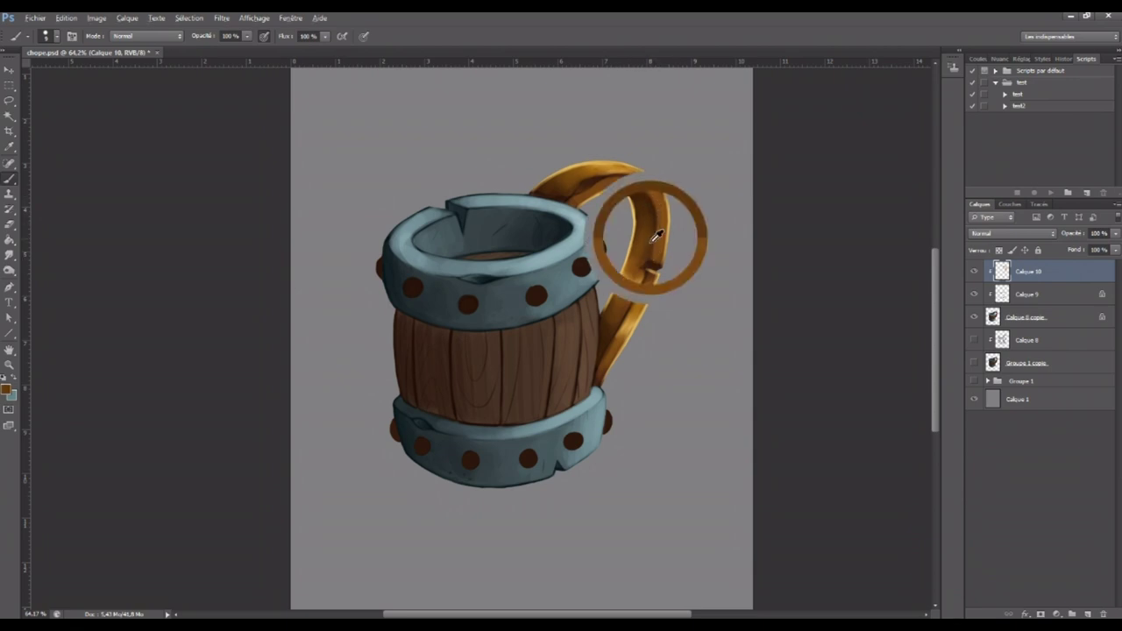
alt+click(640, 298)
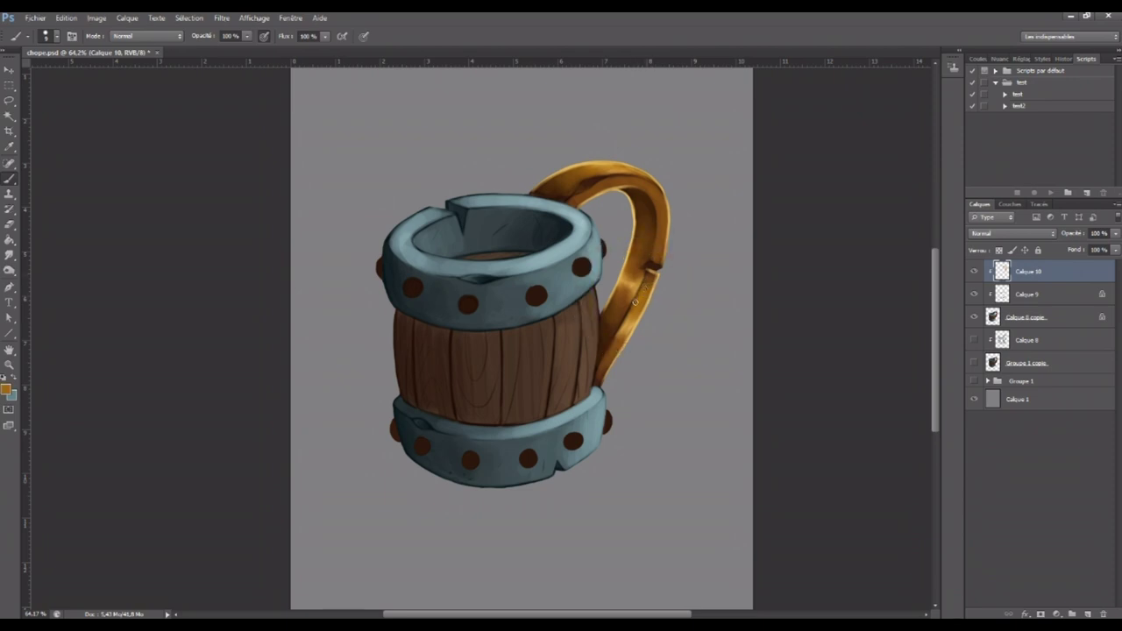
Sample gold and amber tones from the handle, then paint a fine highlight on its inner upper edge with a smaller brush
alt+click(613, 330)
alt+click(599, 382)
alt+click(567, 178)
alt+click(584, 200)
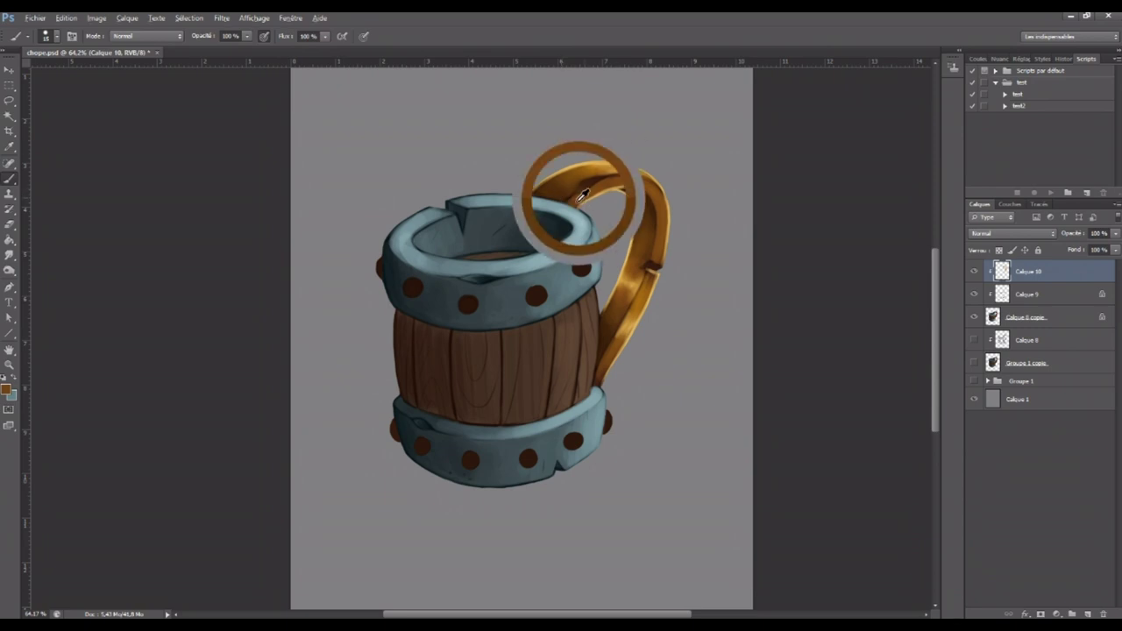
alt+click(615, 167)
key([)
alt+click(585, 186)
alt+click(589, 184)
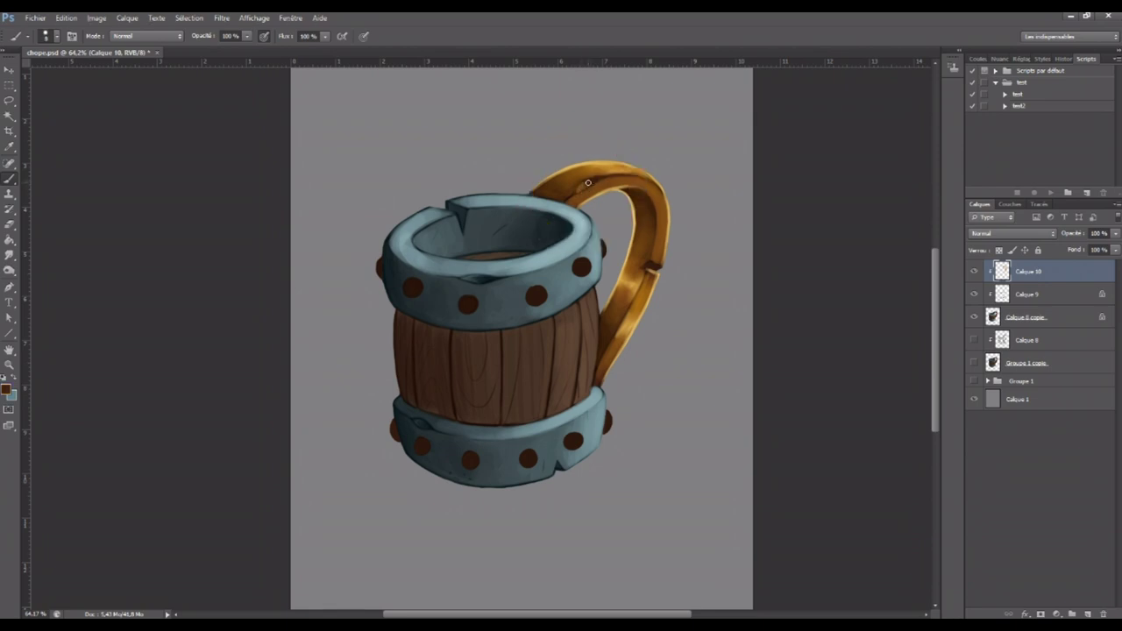
alt+click(585, 194)
drag(620, 186, 612, 197)
alt+click(637, 328)
On Calque 9, repaint the rivets of the top and bottom bands in the handle's gold
click(999, 294)
alt+click(597, 204)
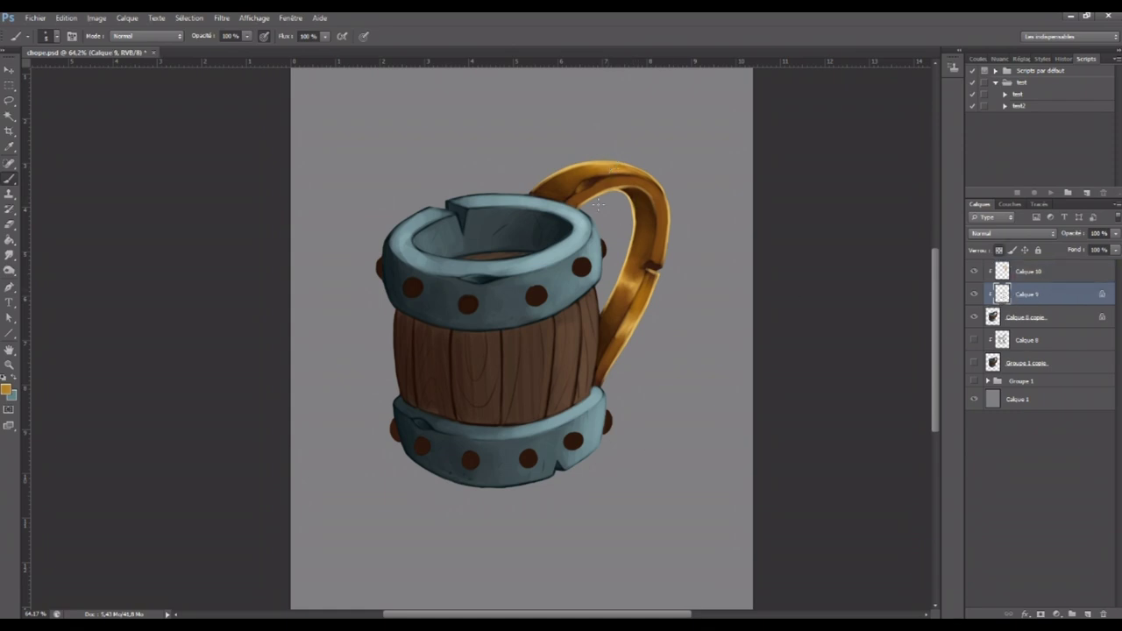
drag(584, 266, 586, 268)
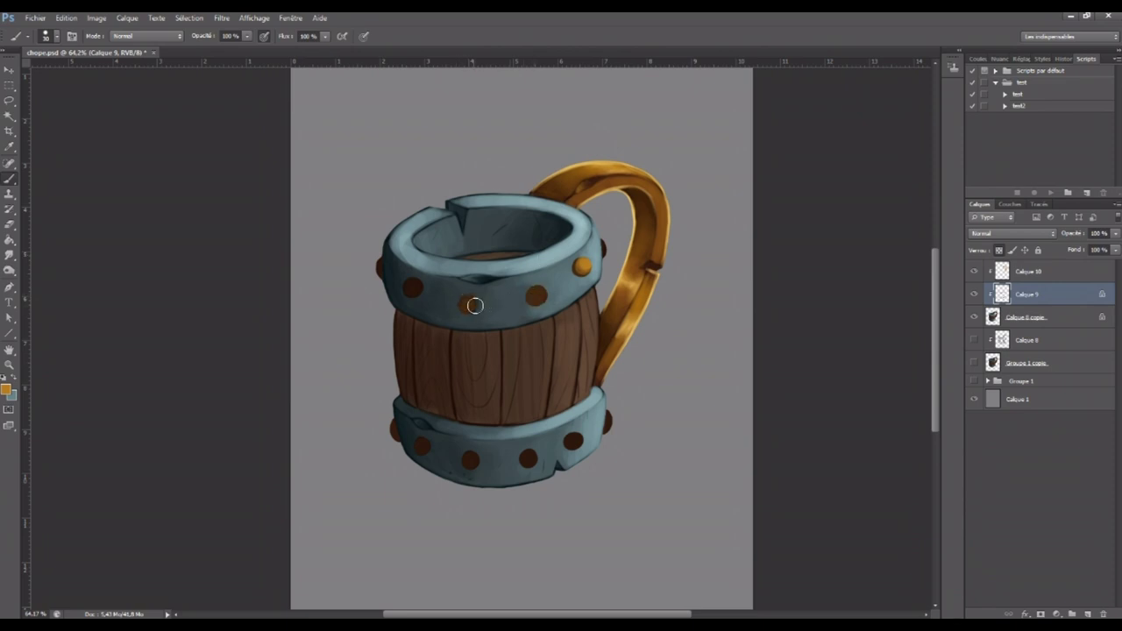
mouse_move(466, 304)
mouse_down()
mouse_move(433, 277)
mouse_move(413, 296)
mouse_move(392, 266)
mouse_move(417, 318)
mouse_up()
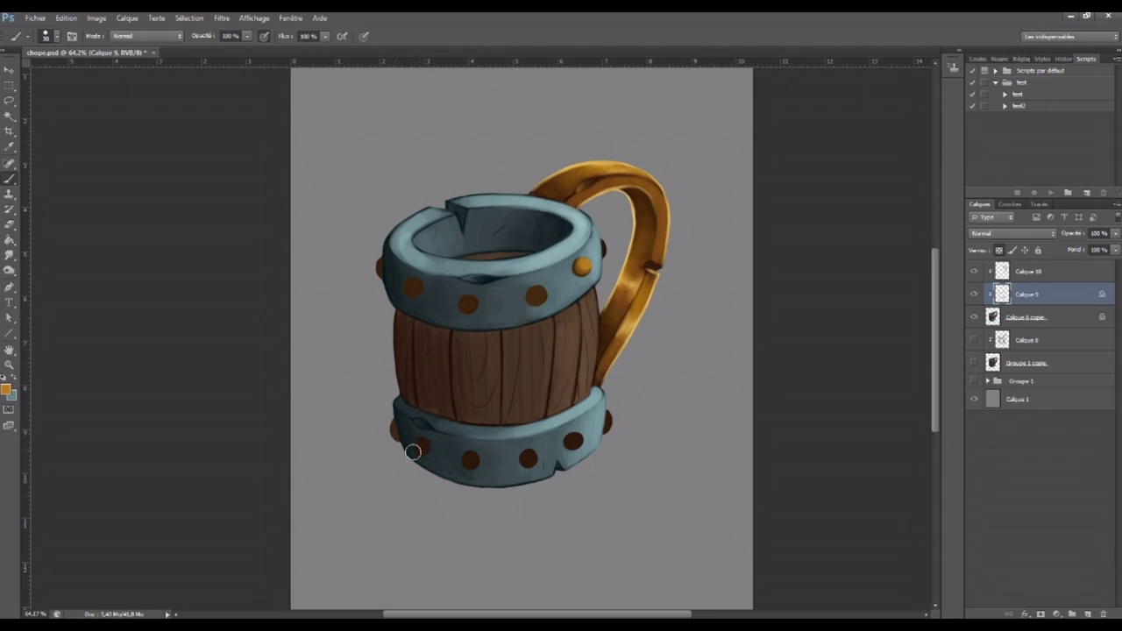
click(471, 461)
click(528, 457)
click(572, 441)
click(608, 420)
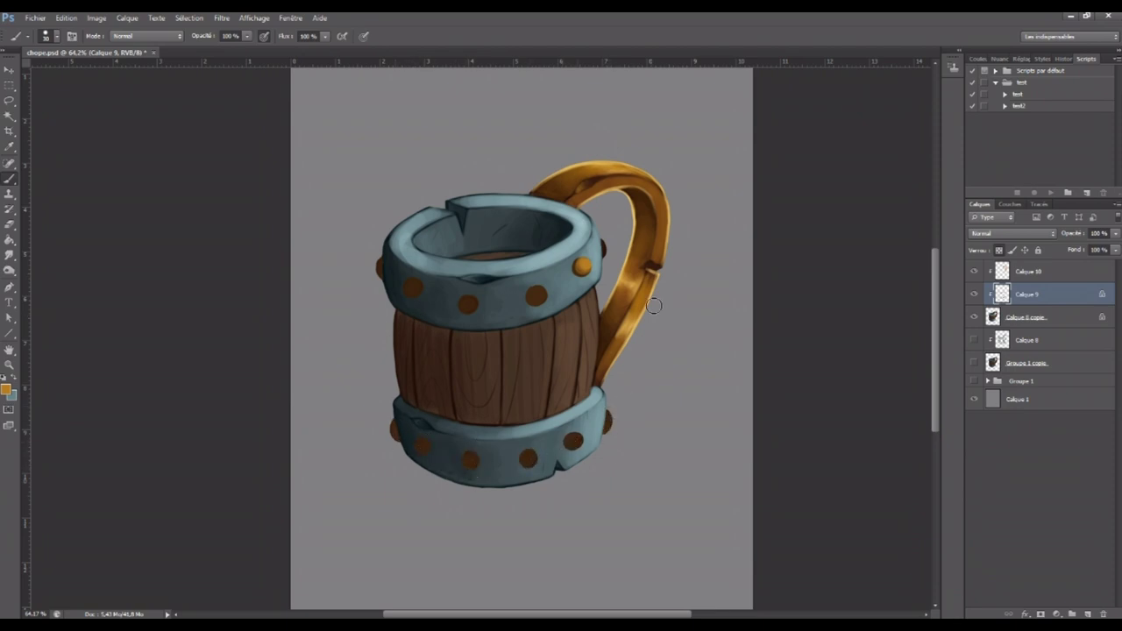
click(605, 250)
click(609, 425)
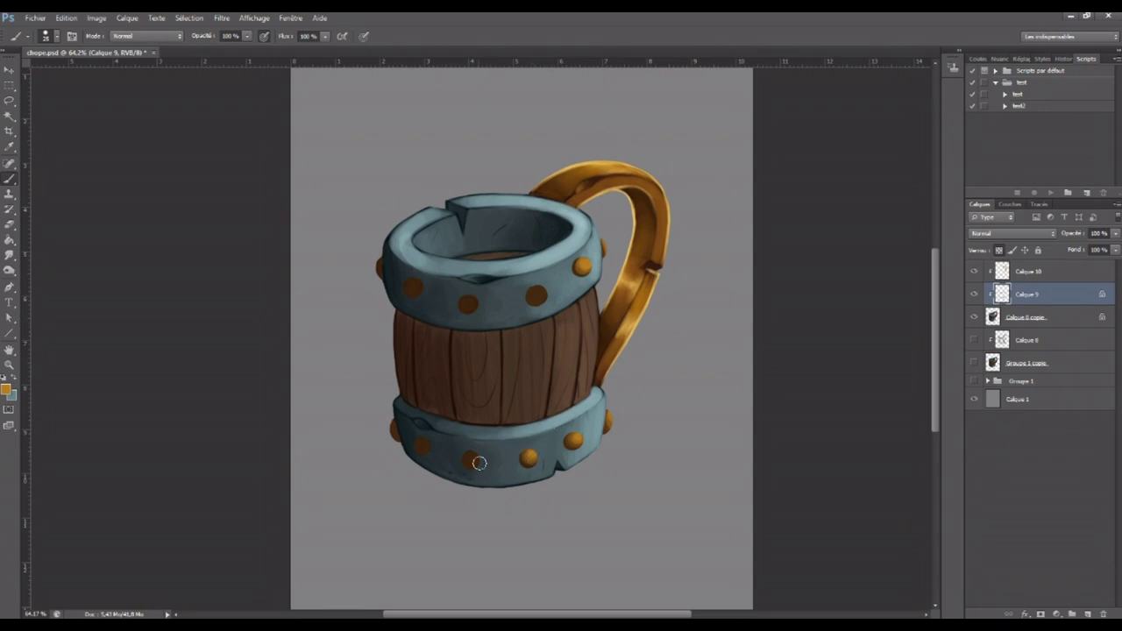
With a smaller brush, shade the left-edge rivets and add orange highlights to the upper-band rivets
key(bracketleft)
key(bracketleft)
drag(422, 444, 421, 443)
drag(389, 434, 393, 430)
drag(378, 263, 381, 265)
alt+click(397, 434)
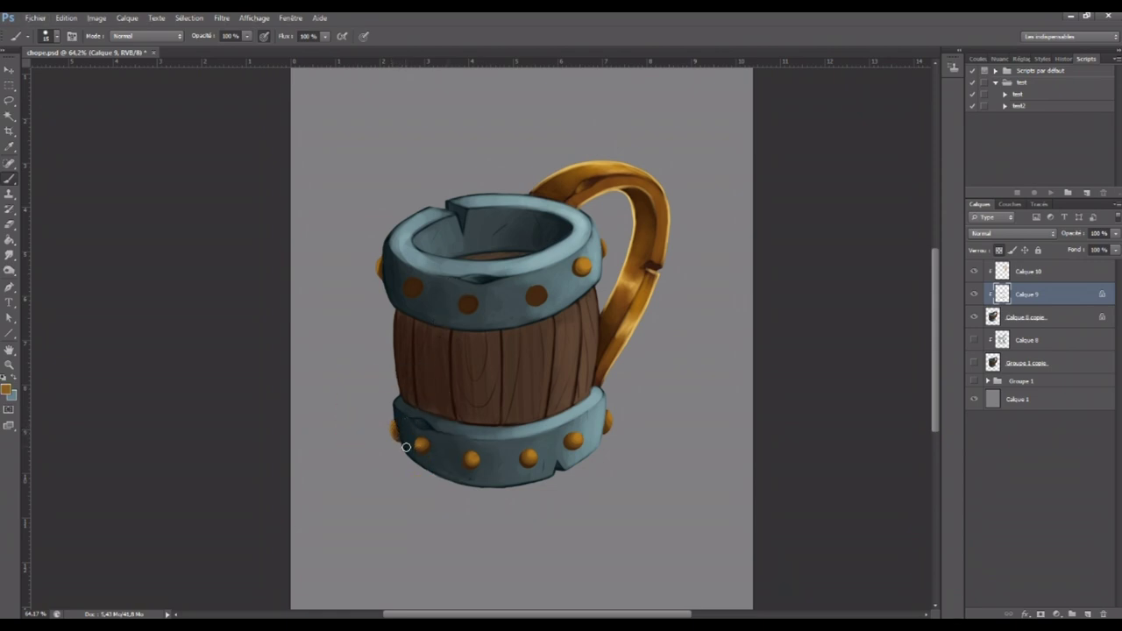
alt+click(615, 164)
drag(412, 285, 414, 286)
drag(469, 301, 472, 301)
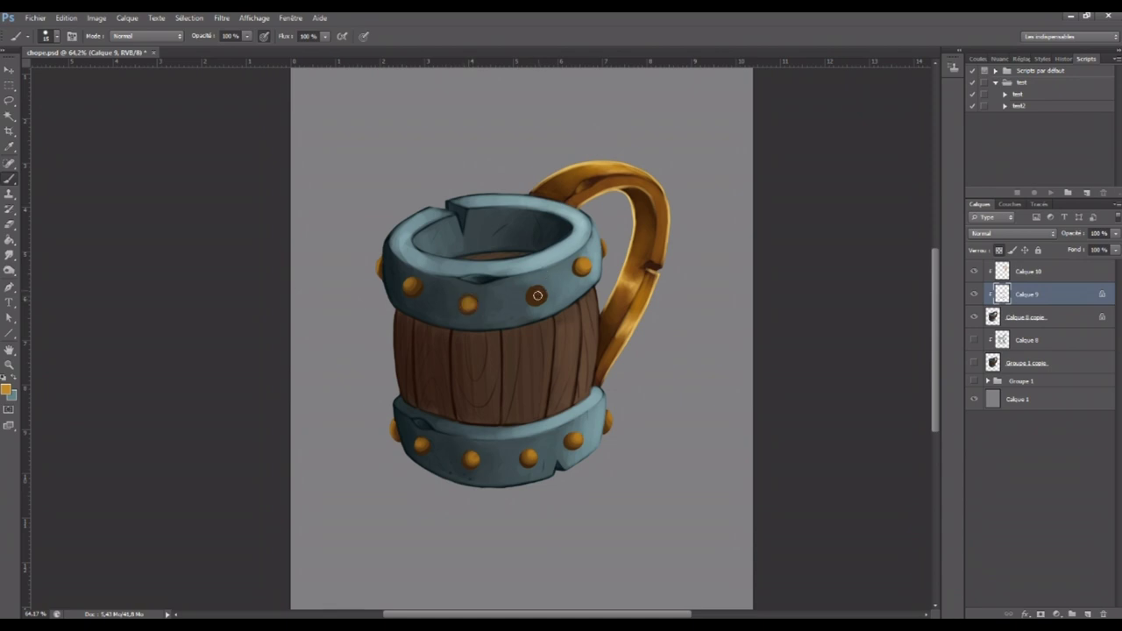
drag(542, 297, 541, 294)
click(9, 255)
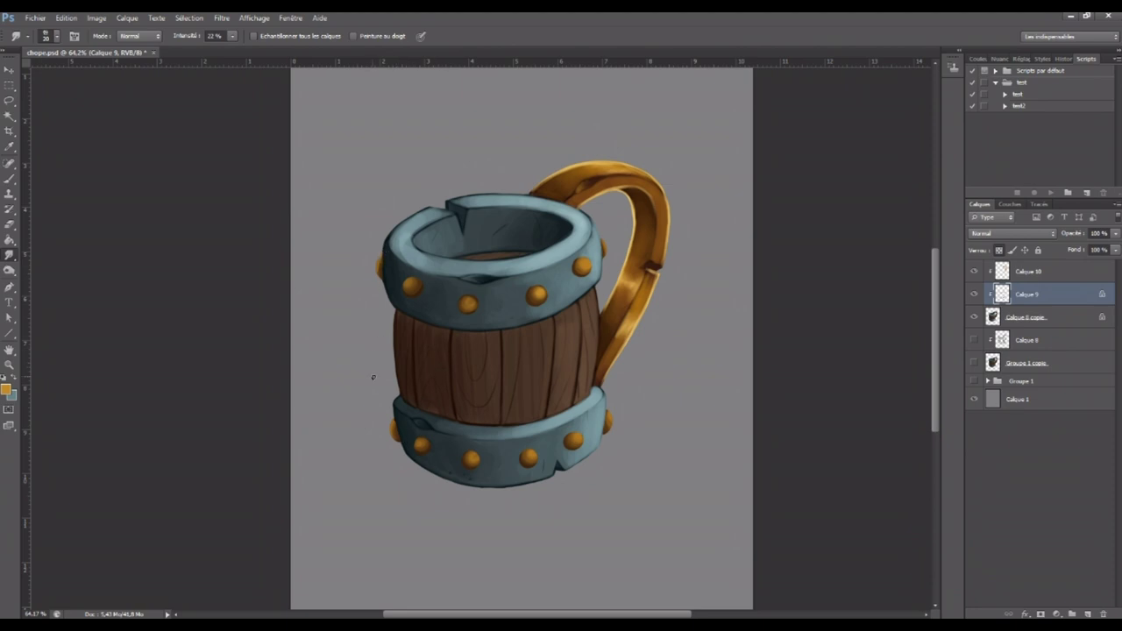
Compare the rivet and handle layers, then make Calque 10 active with the Brush
click(976, 295)
click(975, 294)
click(974, 272)
click(974, 272)
click(1028, 272)
key(b)
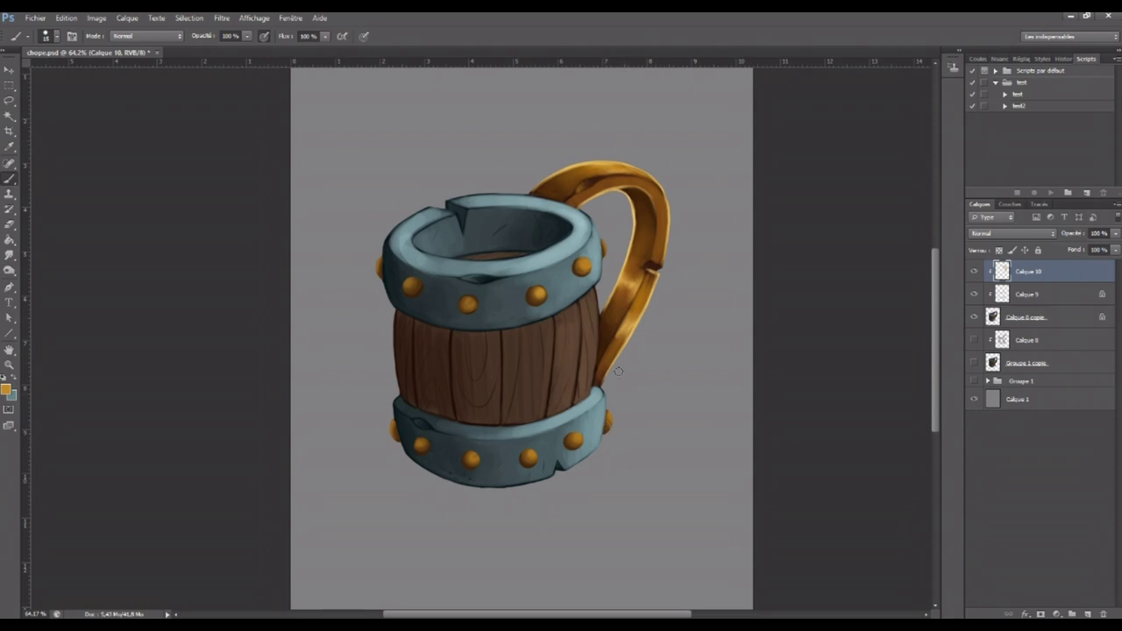
Set the foreground to a lighter brown, 926e34, based on the barrel's wood colour
alt+click(594, 329)
click(7, 389)
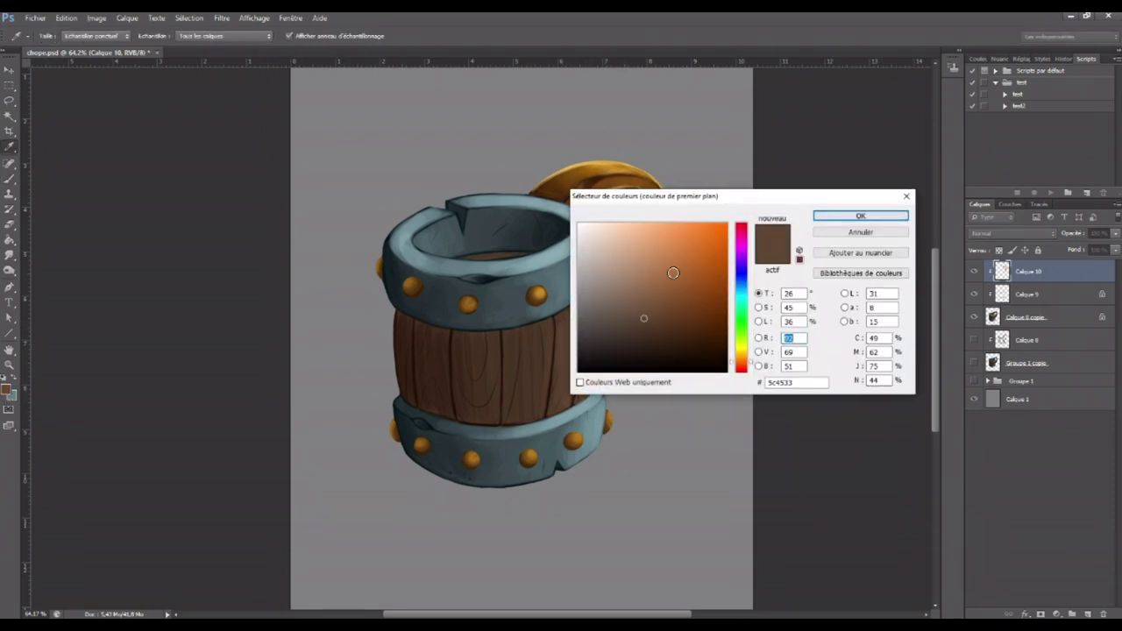
click(742, 359)
click(741, 360)
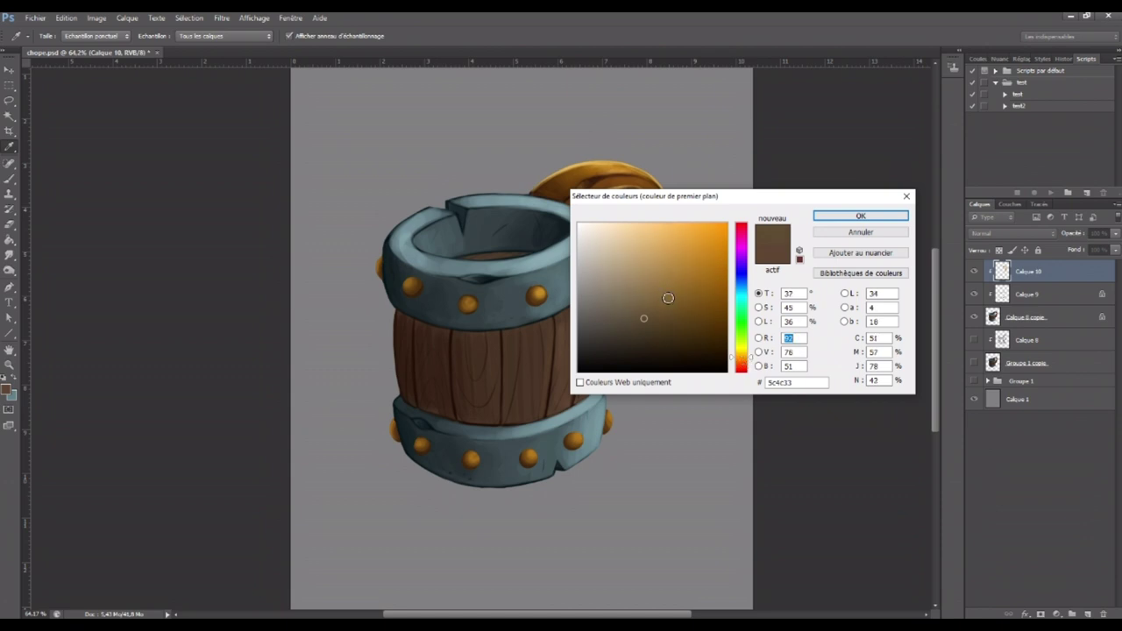
click(668, 298)
click(673, 287)
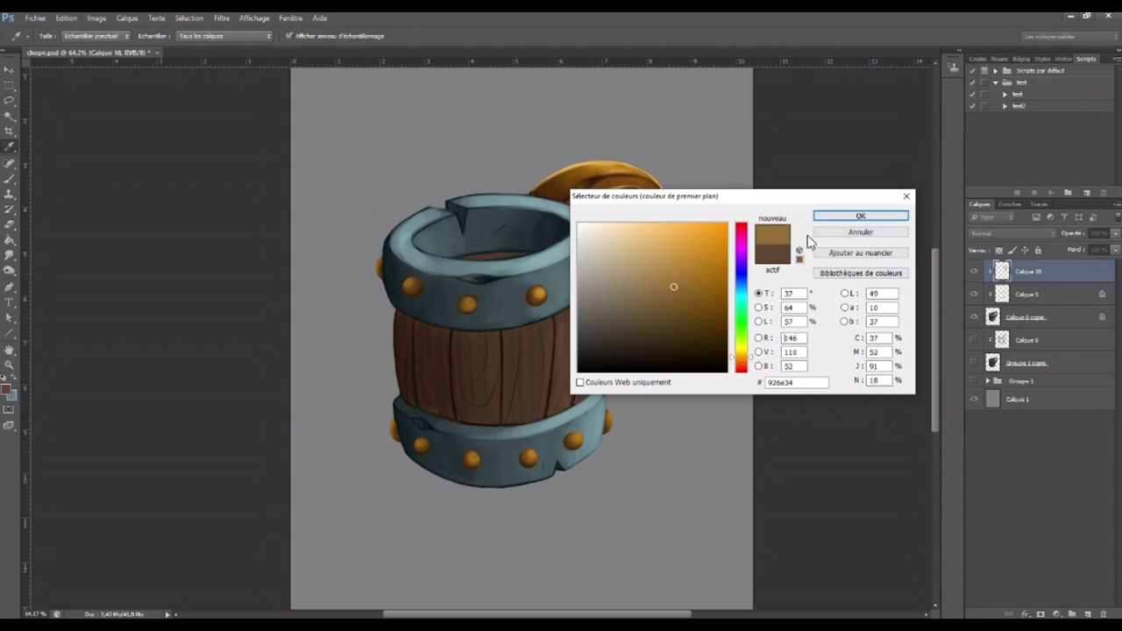
click(857, 215)
key(b)
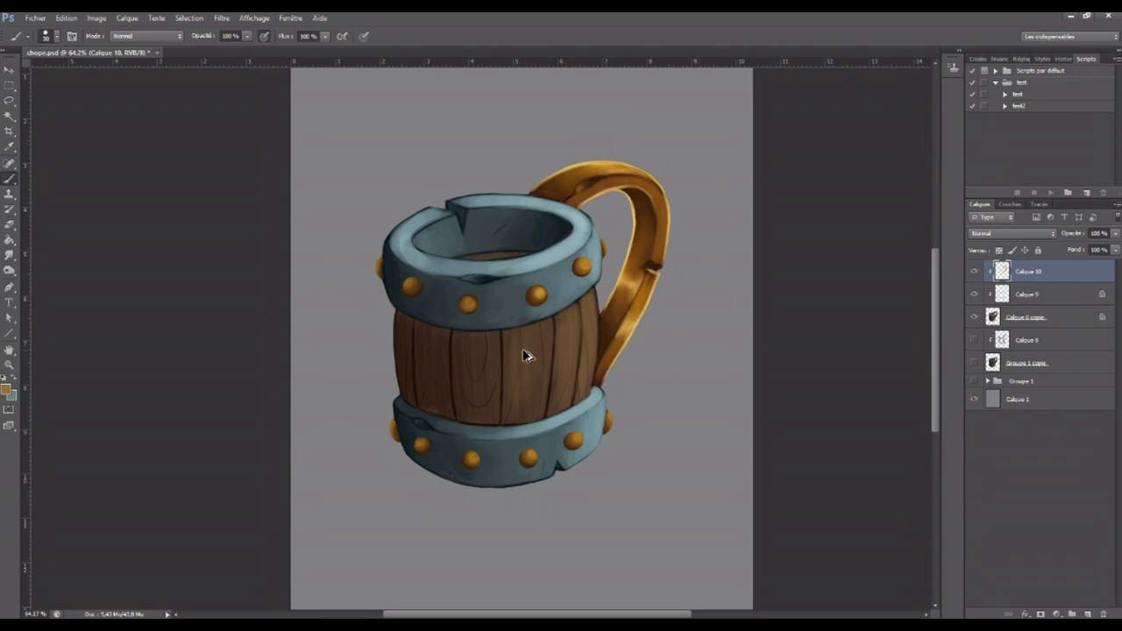
Switch among Calque 9 and Calque 8 copie, ending back on Calque 10
ctrl+click(591, 331)
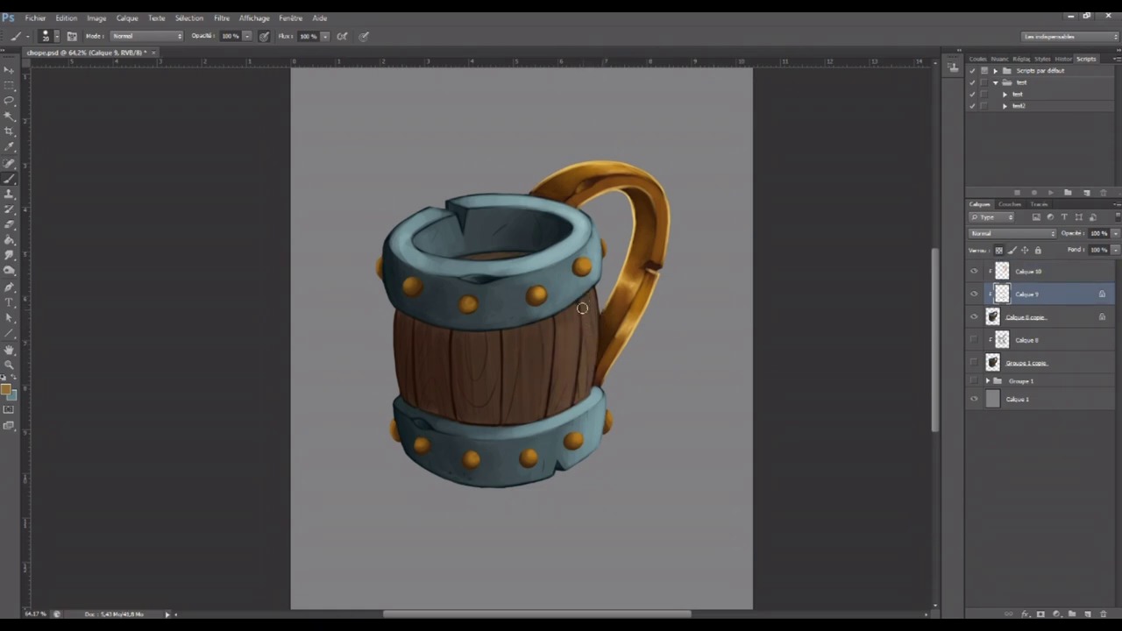
click(996, 319)
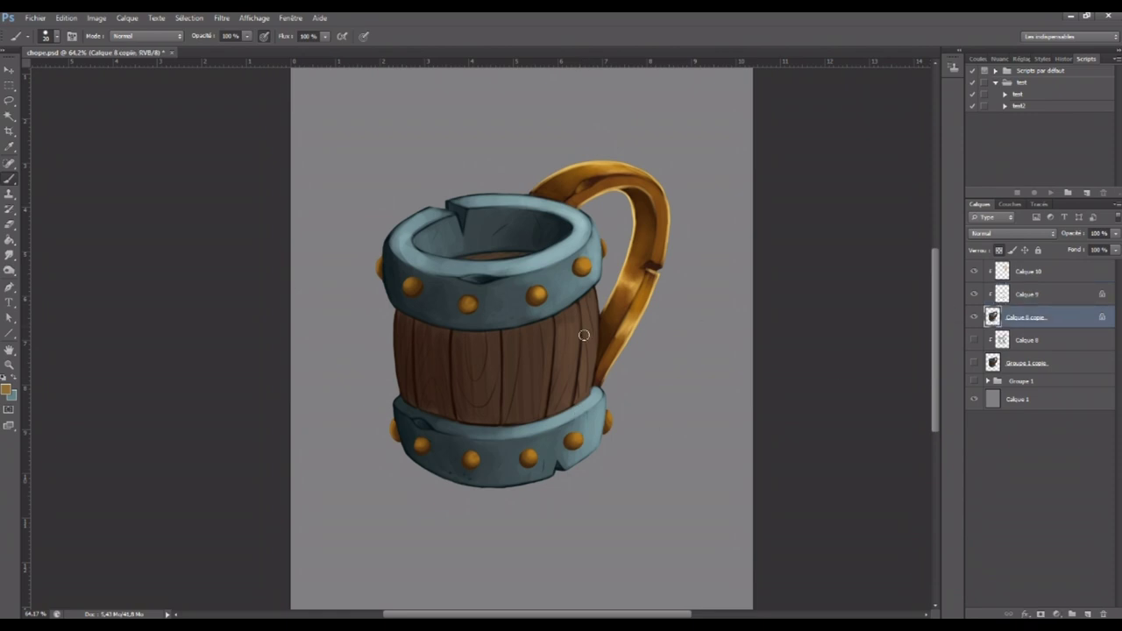
ctrl+click(586, 326)
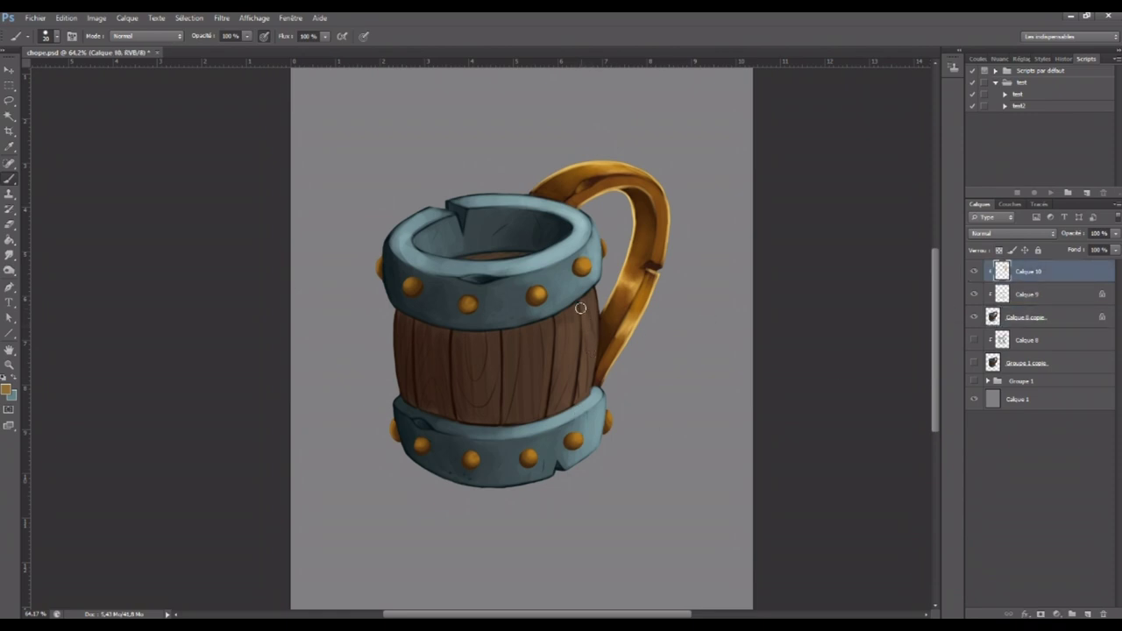
ctrl+click(588, 316)
click(1000, 277)
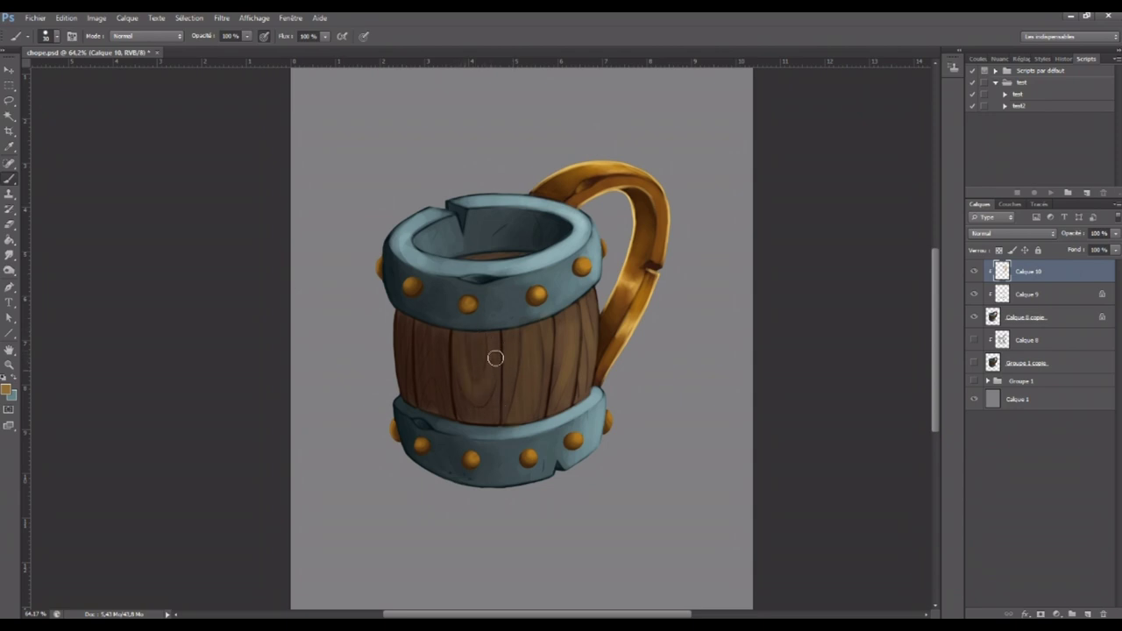
Sample a range of wood browns from the barrel with a smaller brush for grain strokes
alt+click(473, 386)
key(bracketleft)
key(bracketleft)
key(bracketleft)
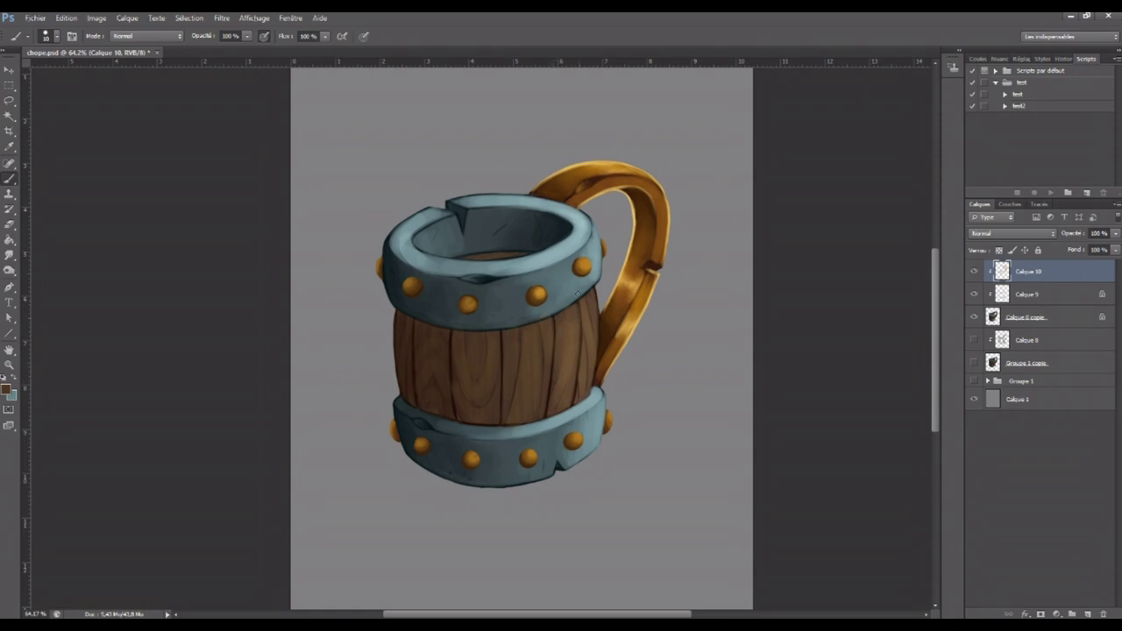
alt+click(574, 364)
alt+click(462, 359)
alt+click(468, 407)
alt+click(429, 375)
alt+click(436, 393)
alt+click(429, 353)
alt+click(427, 334)
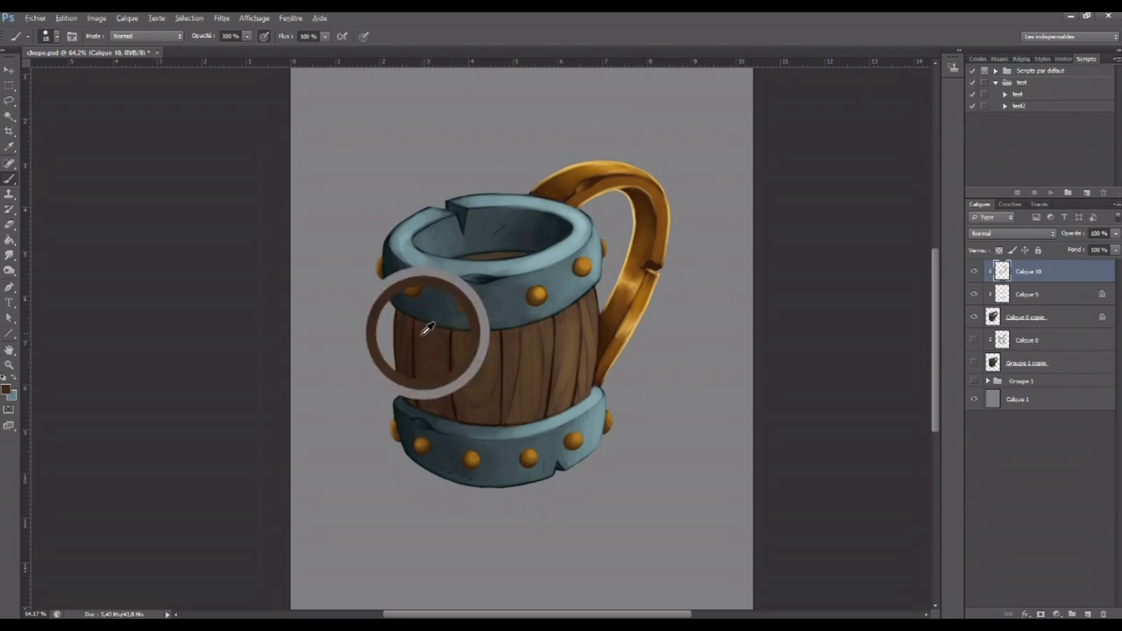
alt+click(575, 355)
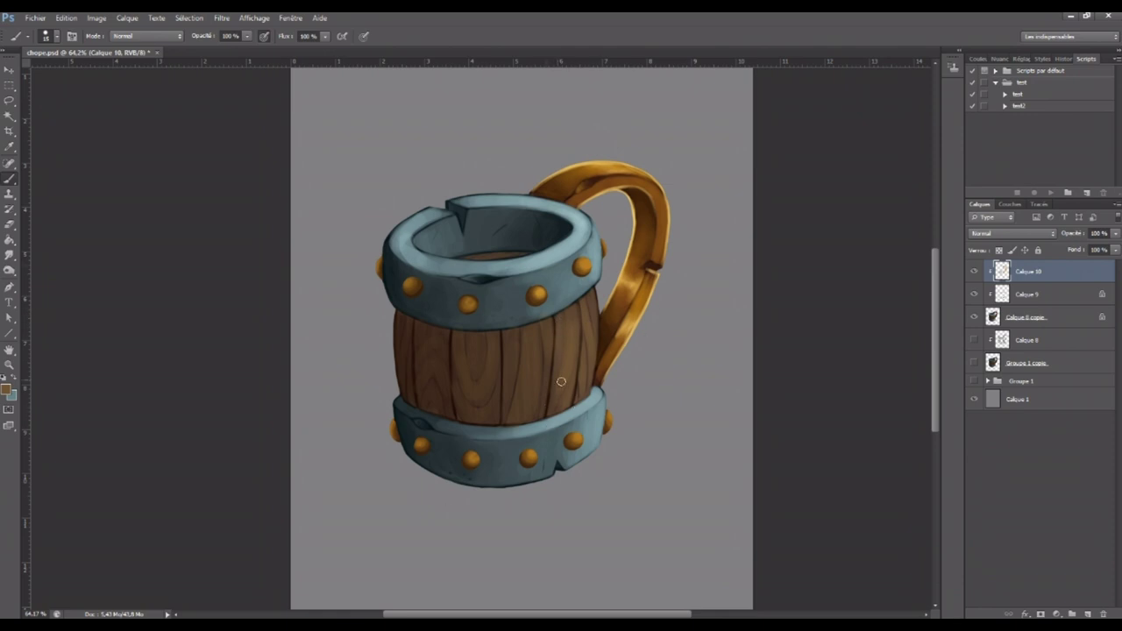
Sample barrel browns, set the foreground to 6f5232, then reset colours to default black and white
alt+click(519, 336)
key(bracketright)
key(bracketright)
key(bracketright)
key(bracketright)
alt+click(455, 354)
alt+click(576, 346)
key(bracketleft)
key(bracketleft)
click(6, 389)
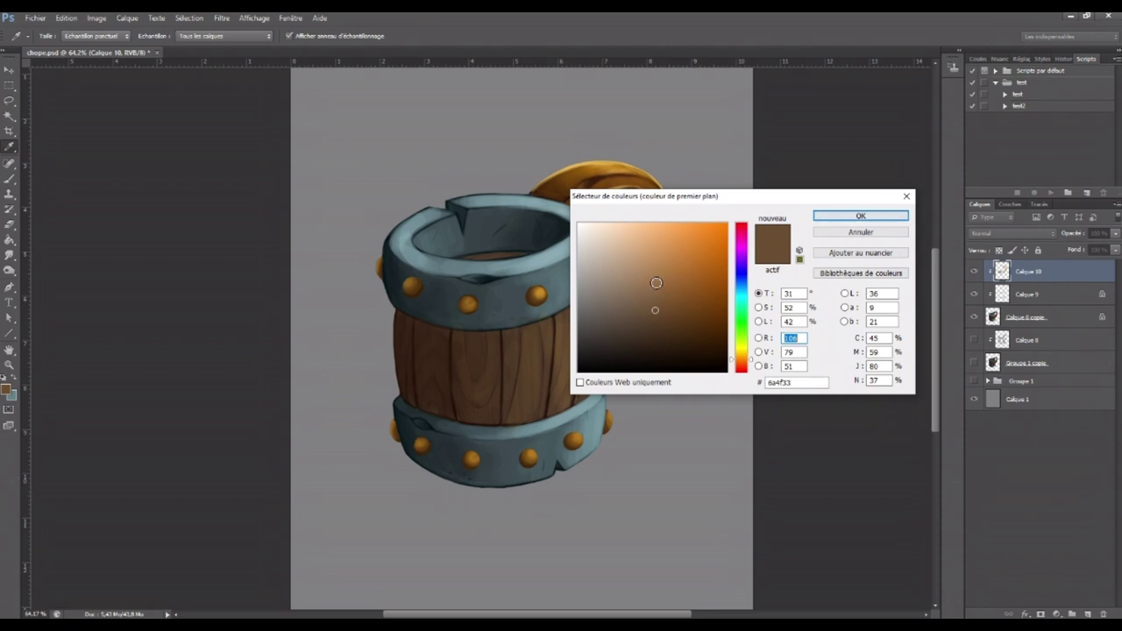
click(571, 369)
click(837, 217)
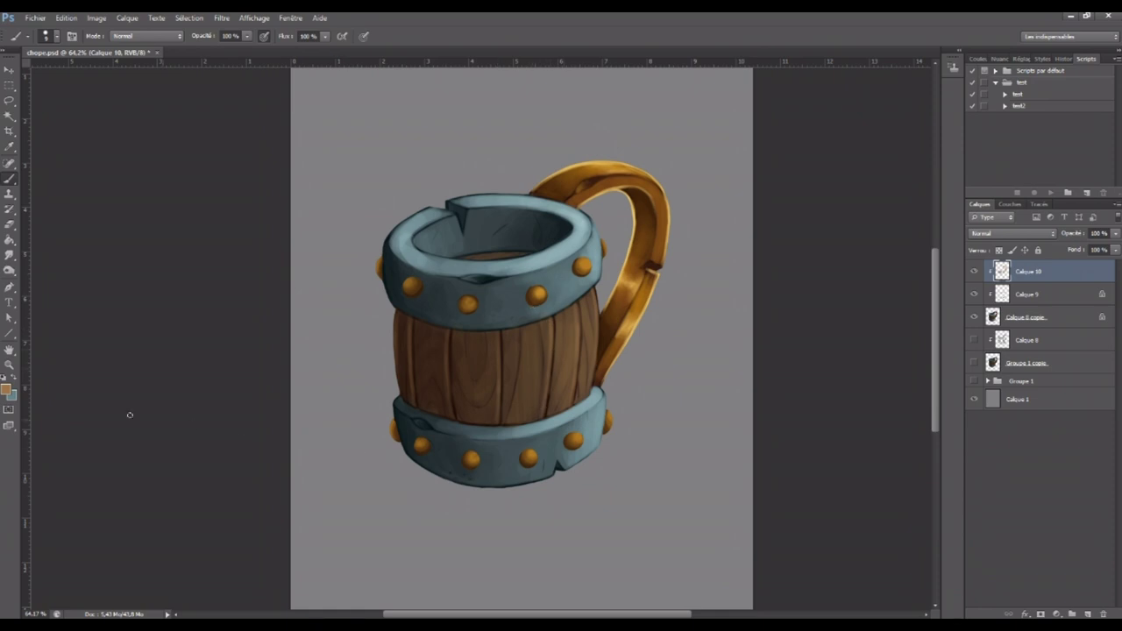
click(16, 383)
key(d)
Set a tan foreground and paint thin vertical grain lines and a faint streak on the planks
key(i)
click(7, 389)
click(855, 217)
key(b)
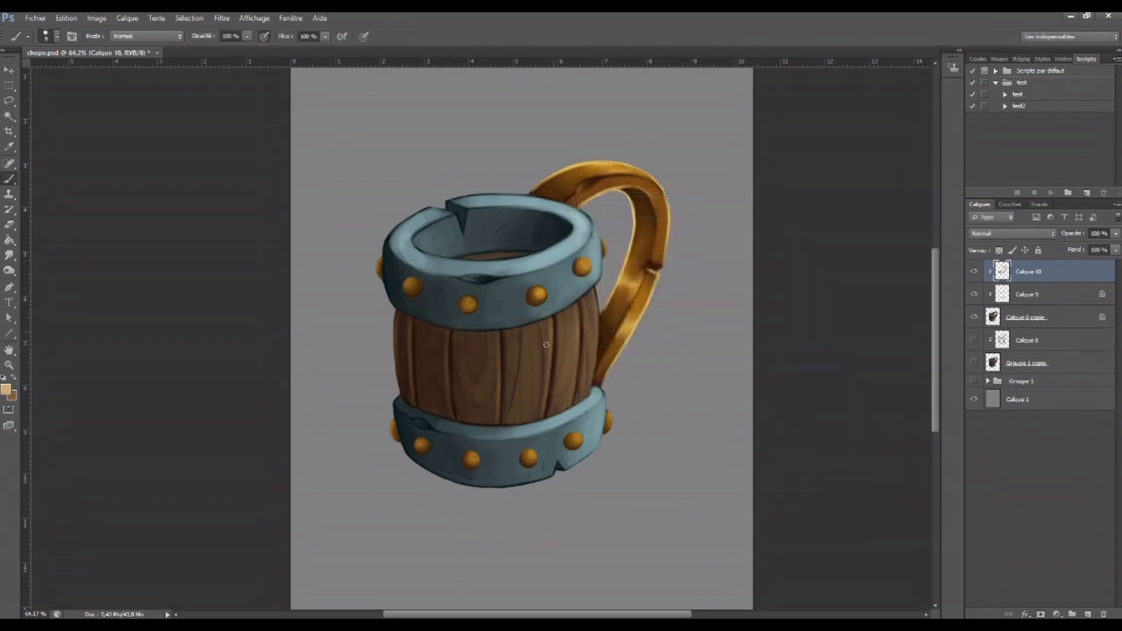
drag(552, 333, 550, 355)
drag(446, 336, 447, 377)
alt+click(552, 331)
drag(521, 334, 523, 350)
alt+click(561, 328)
Add Calque 11 clipped to the layer below and lighten the rim's inner edge with sampled blue
click(1087, 613)
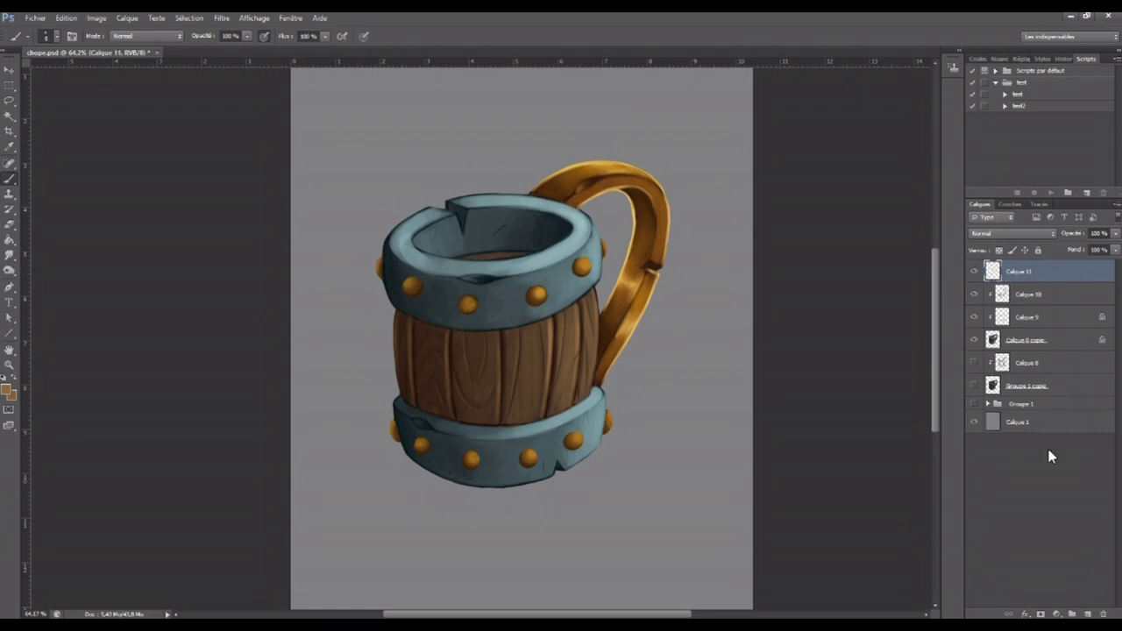
alt+click(1027, 281)
alt+click(577, 242)
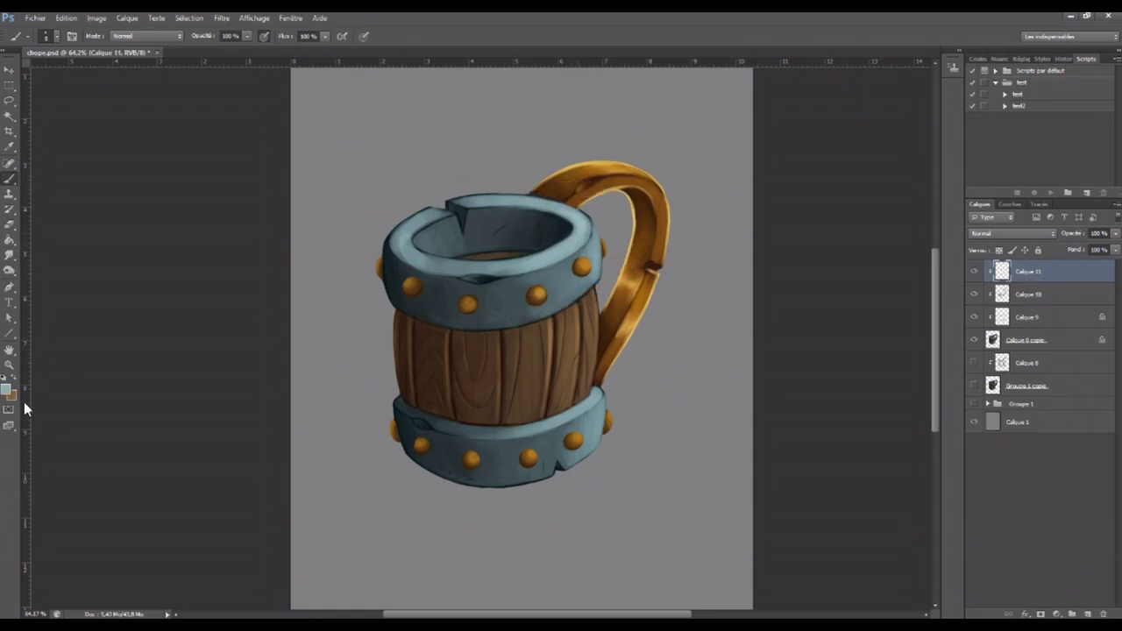
click(8, 391)
click(837, 218)
alt+click(412, 249)
drag(429, 259, 475, 258)
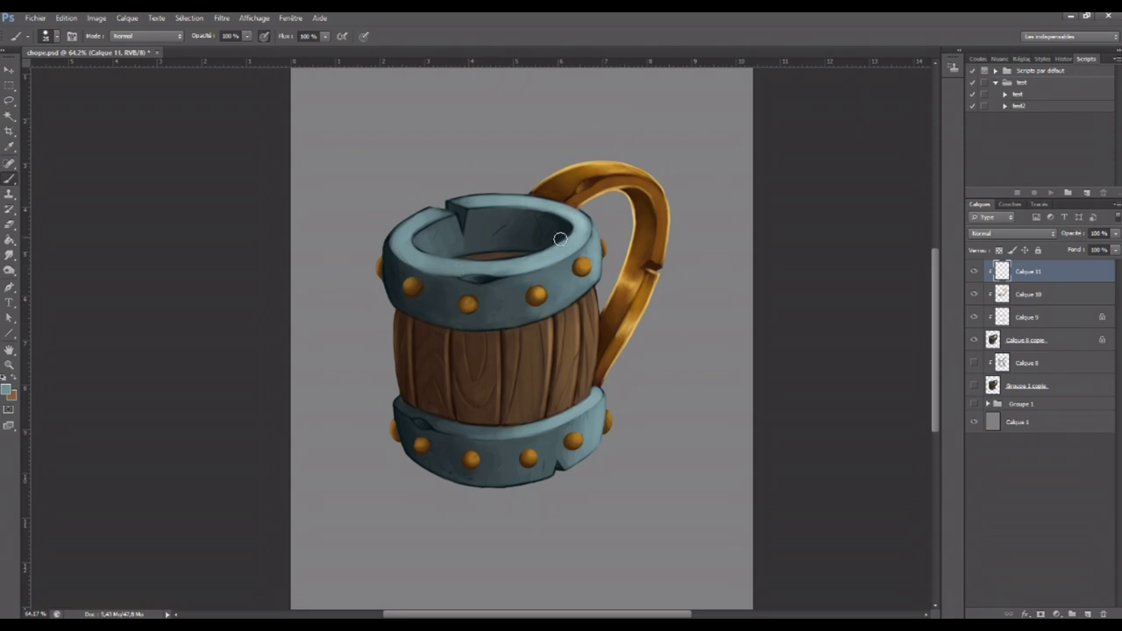
Check the rivet layer and move Calque 9 to the top of the stack
key(bracketleft)
click(973, 316)
click(973, 317)
drag(1002, 316, 1002, 263)
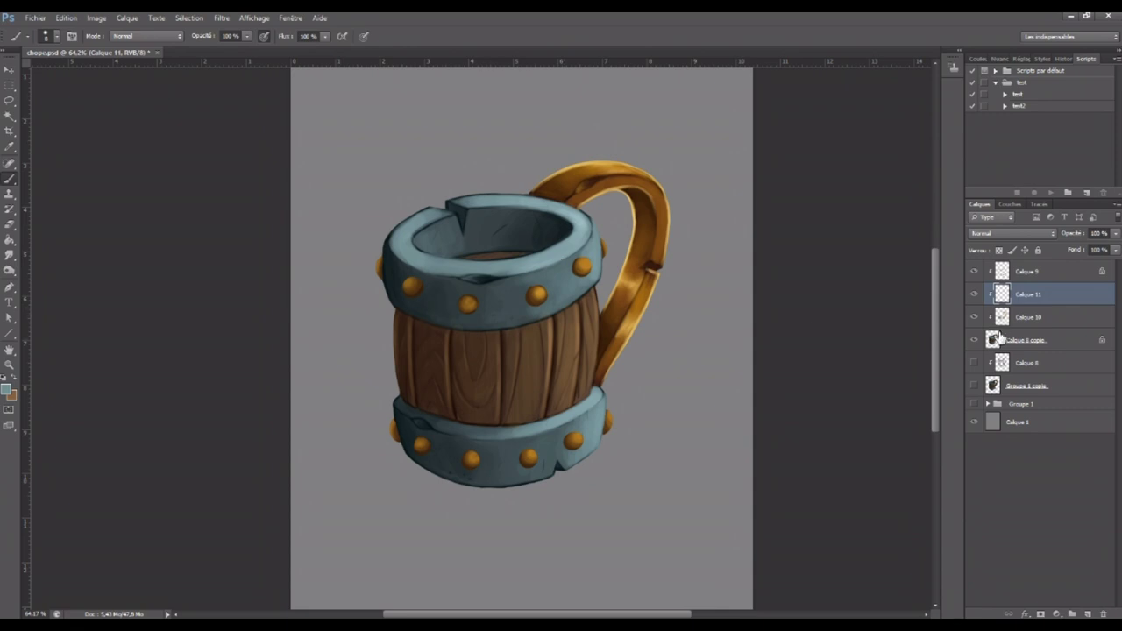
On Calque 10, sample dark tones and add a small dark mark on the lower band
click(1002, 318)
alt+click(450, 354)
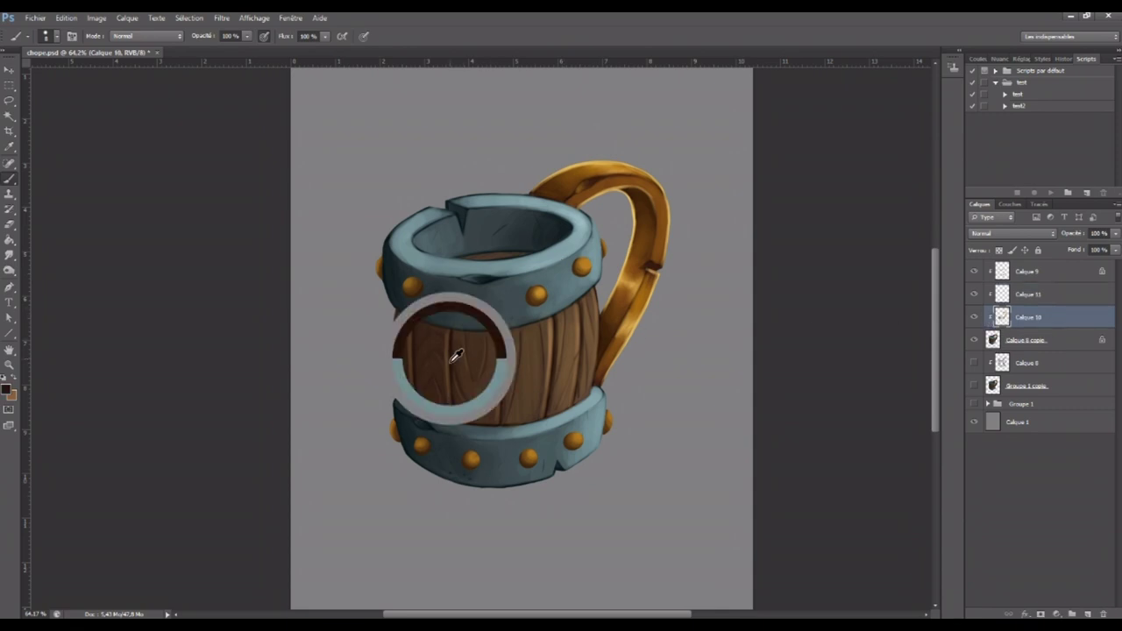
key(bracketright)
key(bracketright)
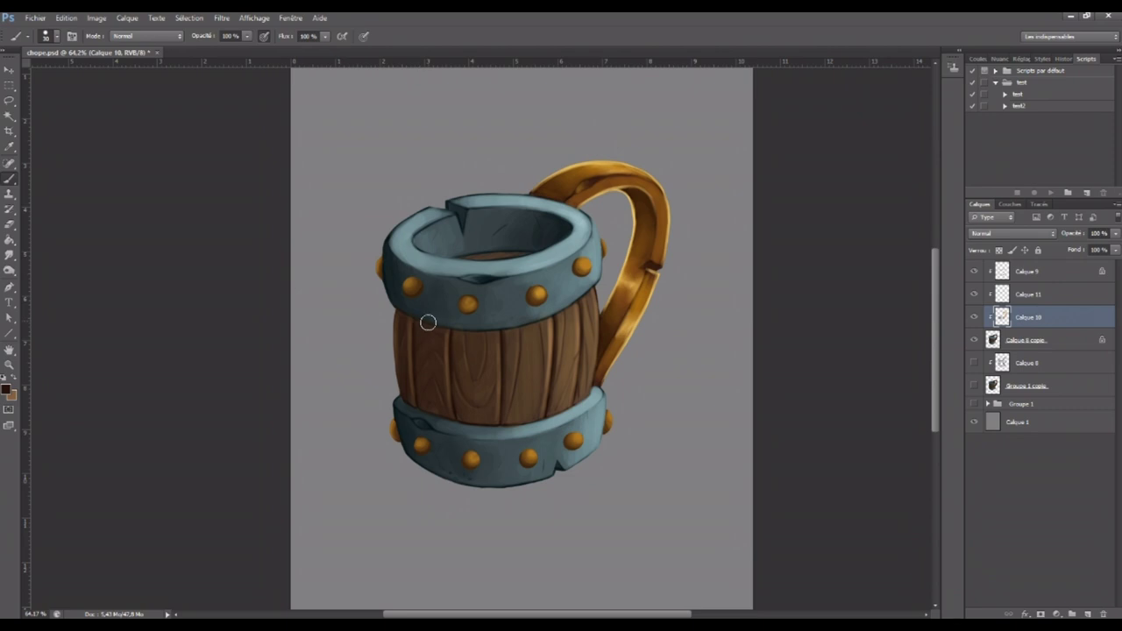
key(bracketleft)
key(bracketleft)
key(bracketleft)
key(bracketright)
key(bracketright)
key(bracketright)
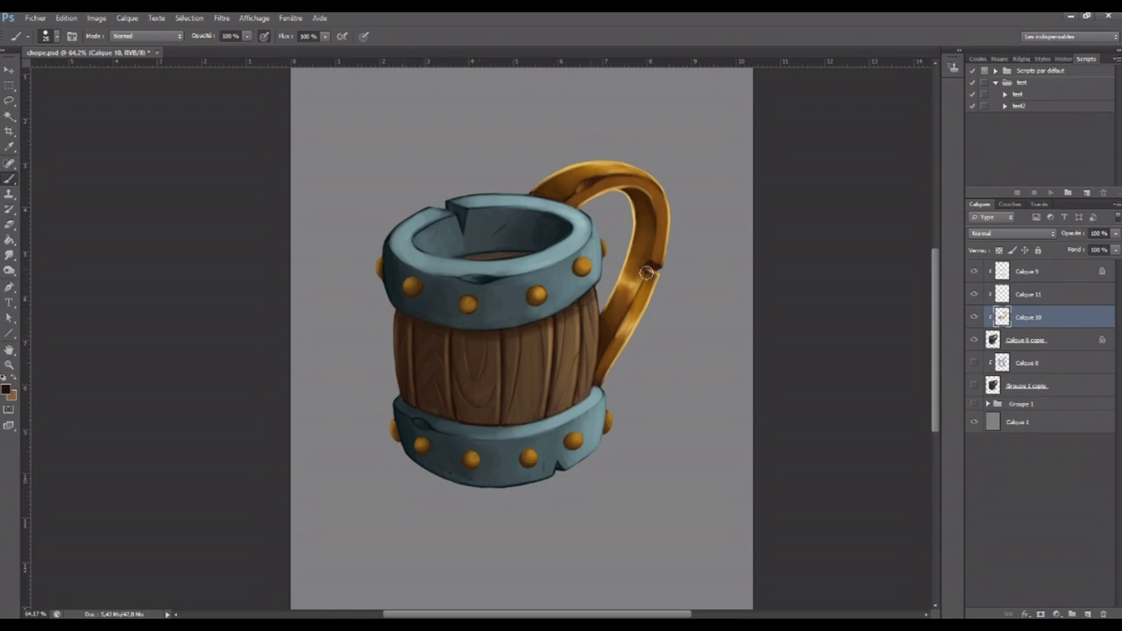
alt+click(597, 307)
alt+click(409, 429)
drag(417, 424, 436, 428)
Sample lighter blue from the lower band and paint a highlight along the rim's notch edge at brush size 15
alt+click(607, 391)
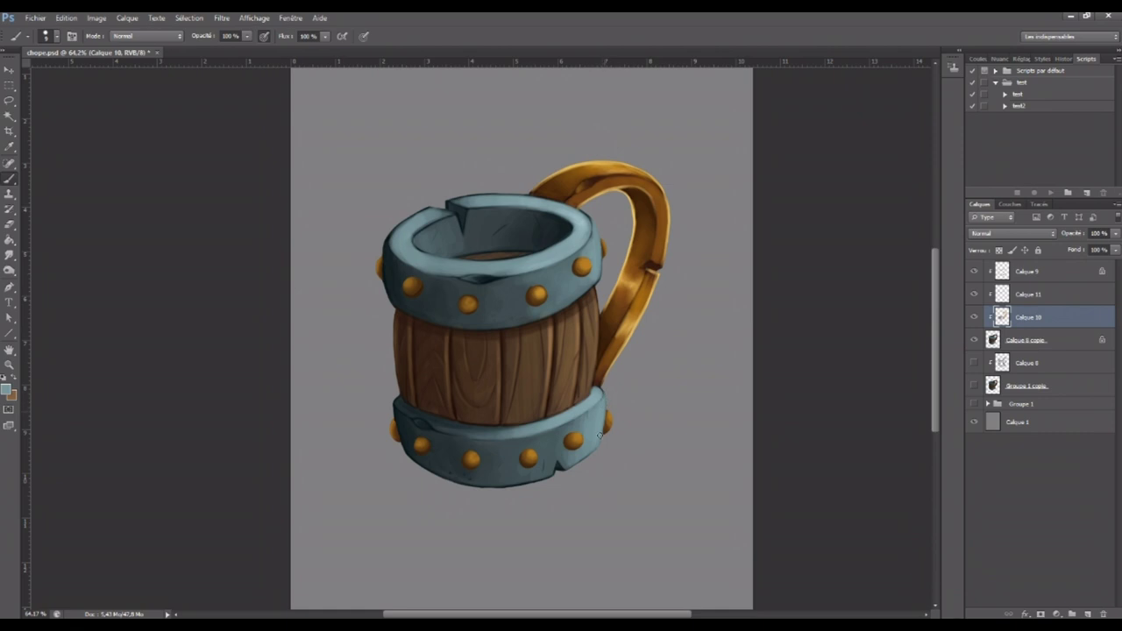
alt+click(568, 465)
alt+click(547, 462)
key(bracketleft)
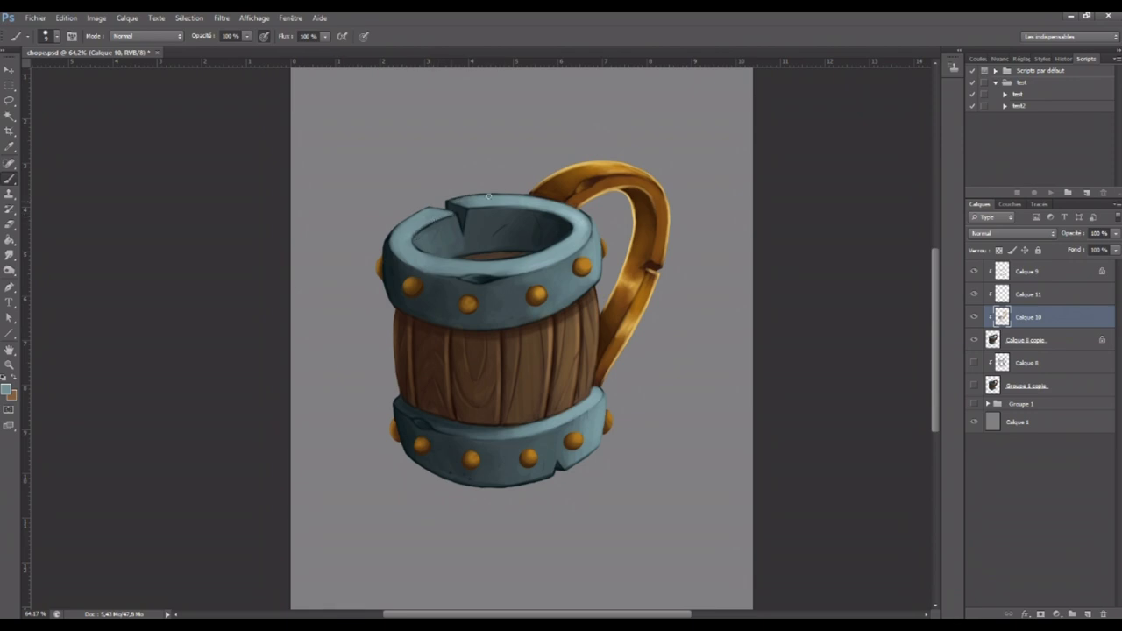
drag(449, 202, 492, 195)
key(bracketright)
key(bracketright)
click(588, 224)
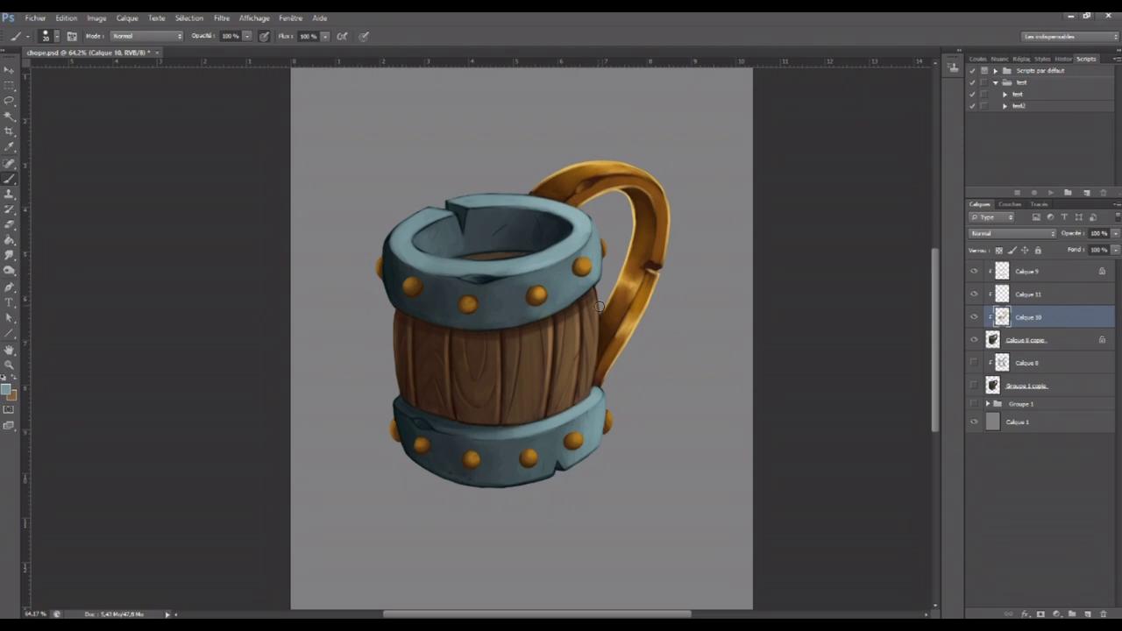
Choose a lighter blue and highlight the upper rim's back, right side and top edge
click(7, 391)
click(602, 237)
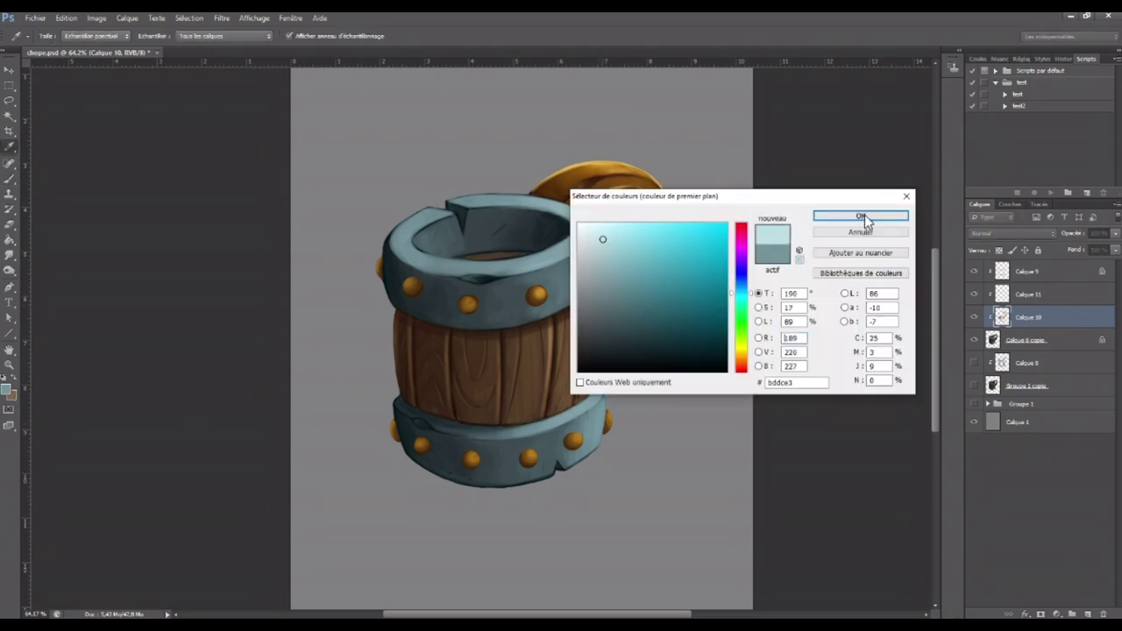
click(863, 218)
key(bracketleft)
drag(491, 200, 561, 182)
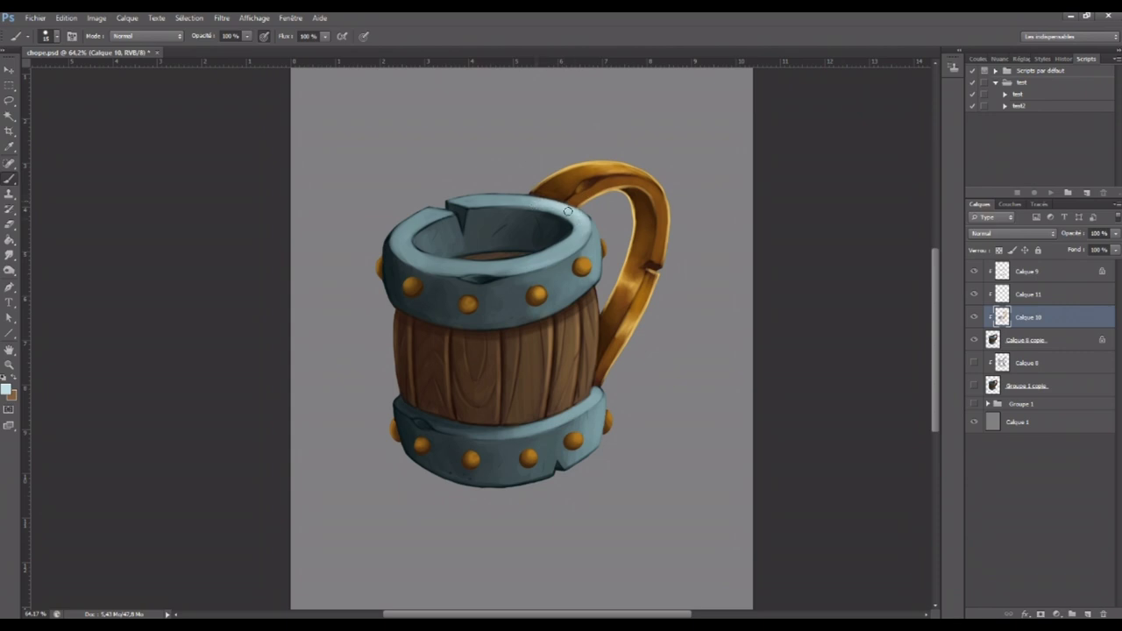
key(bracketright)
key(bracketright)
key(bracketright)
drag(580, 220, 528, 201)
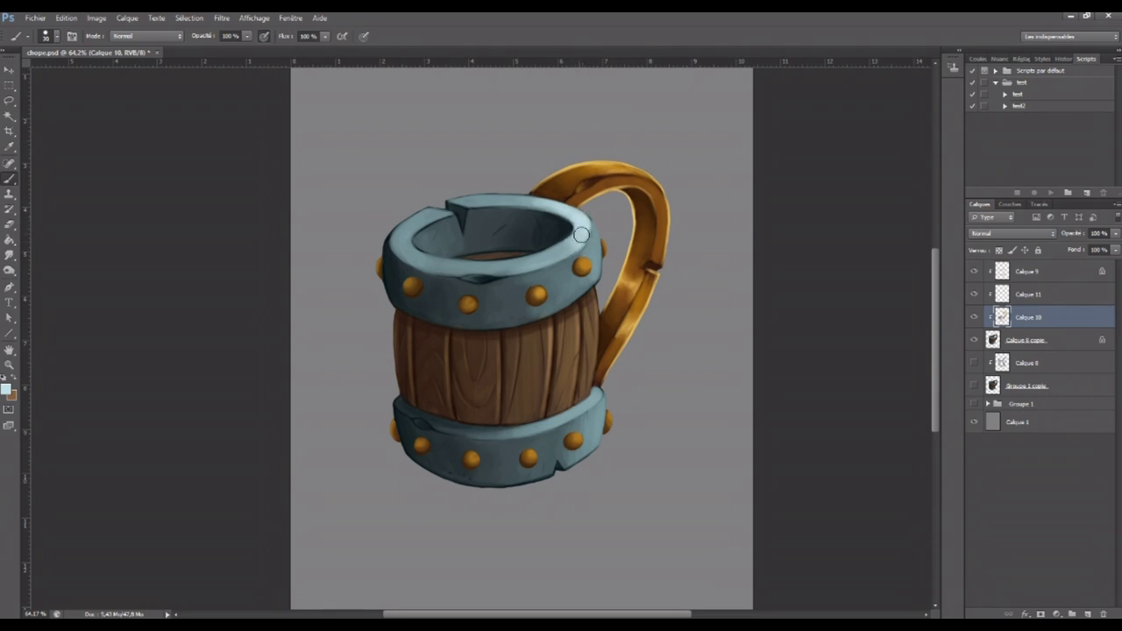
key(bracketleft)
key(bracketleft)
key(bracketleft)
drag(467, 198, 525, 205)
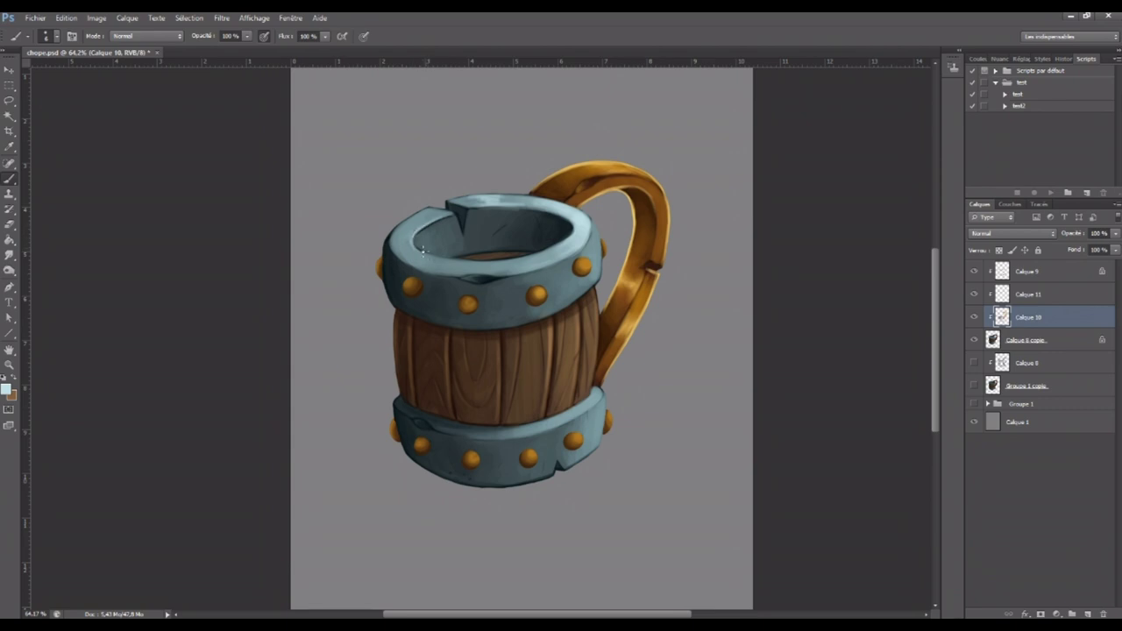
Add faint light strokes on the front and lower inner rim, plus a highlight along the upper-left top edge
mouse_move(419, 252)
mouse_down()
mouse_move(463, 261)
mouse_move(431, 257)
mouse_move(476, 278)
mouse_move(557, 266)
mouse_up()
drag(552, 265, 571, 253)
drag(535, 268, 582, 253)
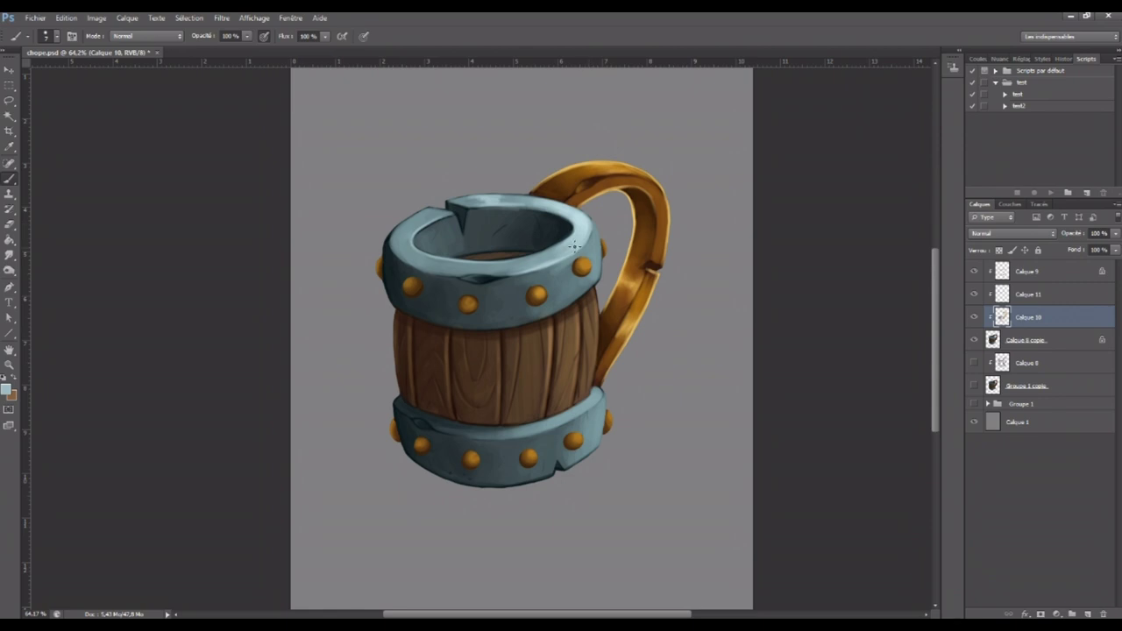
click(7, 390)
click(611, 237)
key(Return)
mouse_move(454, 280)
mouse_down()
mouse_move(509, 276)
mouse_move(494, 282)
mouse_up()
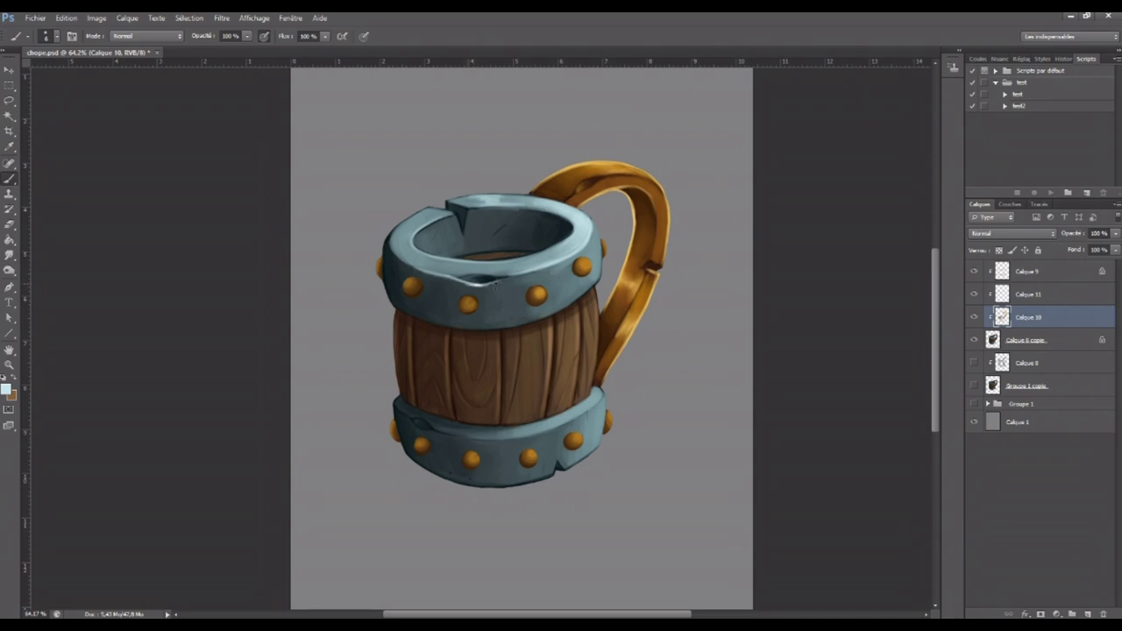
drag(462, 278, 451, 273)
drag(497, 278, 518, 277)
mouse_move(397, 227)
mouse_down()
mouse_move(517, 198)
mouse_move(500, 195)
mouse_move(571, 202)
mouse_up()
mouse_move(475, 207)
mouse_down()
mouse_move(520, 219)
mouse_move(495, 232)
mouse_up()
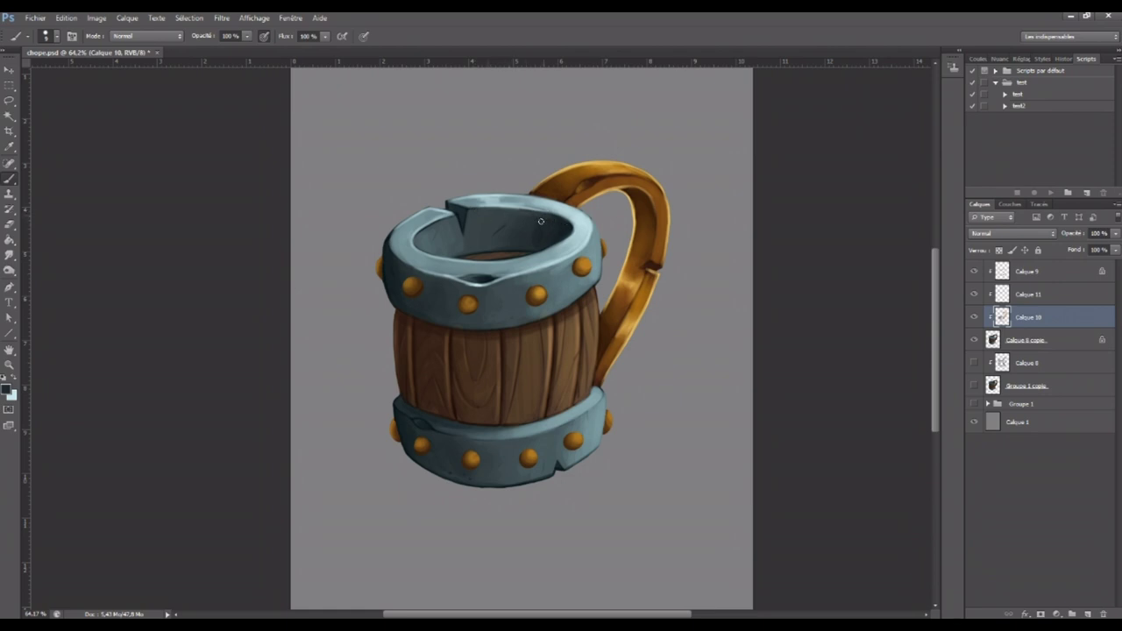
Zoom to 138% and paint a bluish-grey highlight on the upper band's lower-left edge
alt+click(432, 230)
click(14, 377)
click(10, 366)
drag(459, 321, 383, 231)
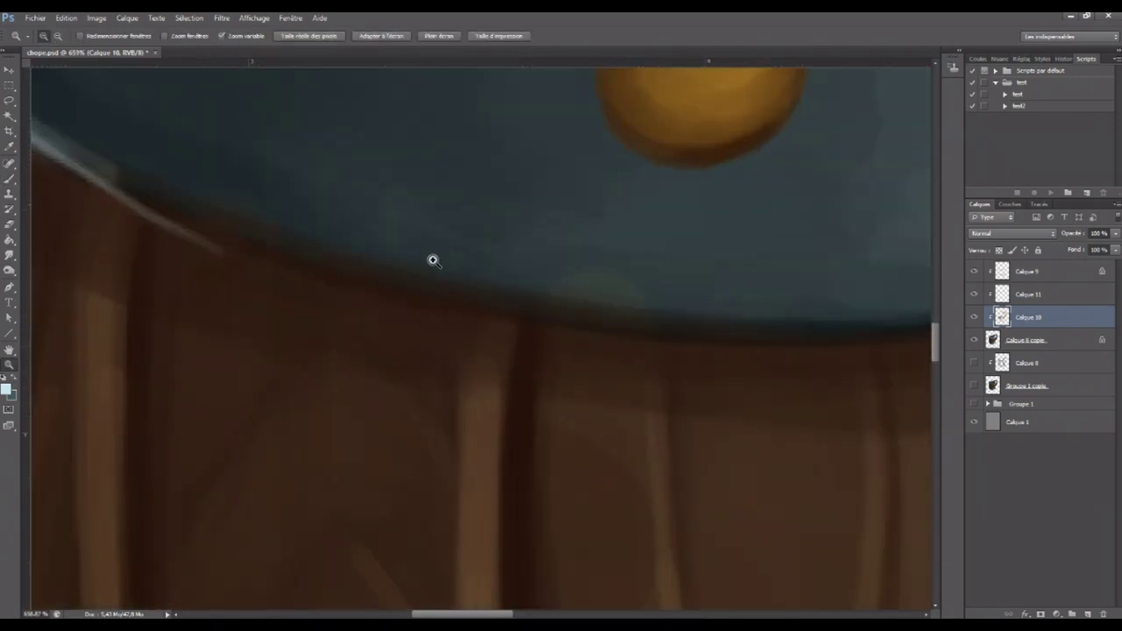
click(11, 179)
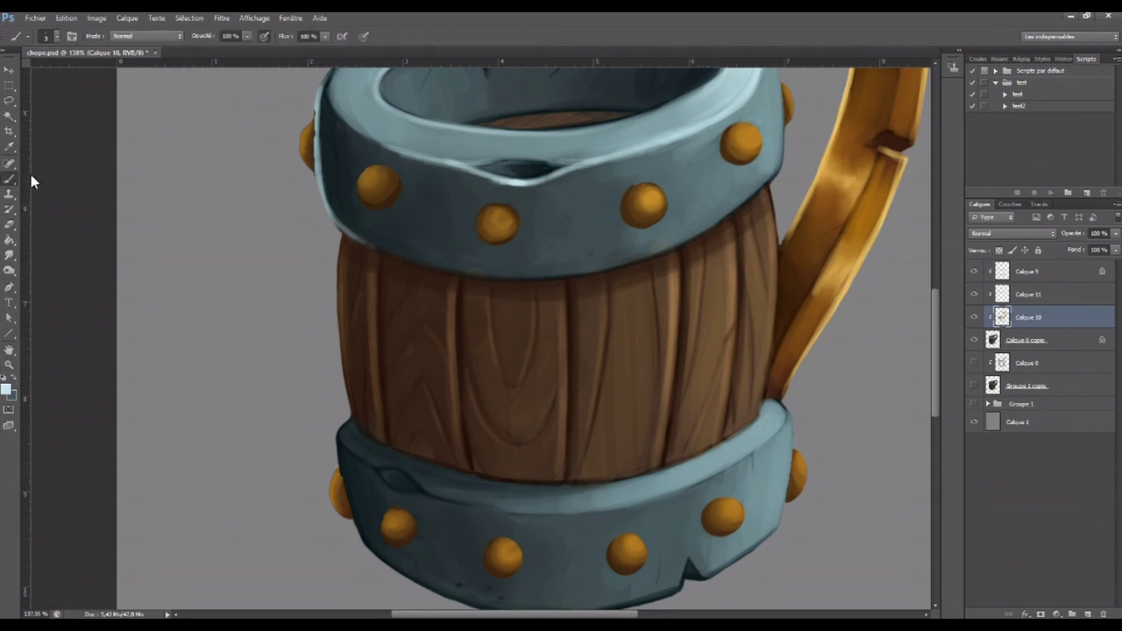
drag(330, 212, 384, 251)
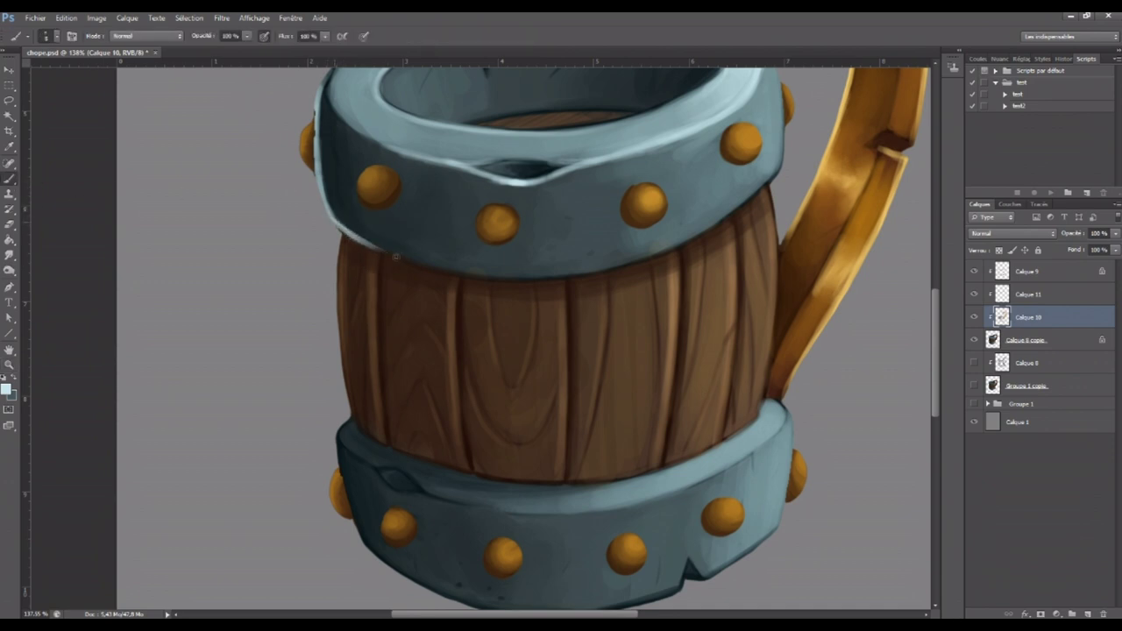
click(364, 36)
click(1006, 264)
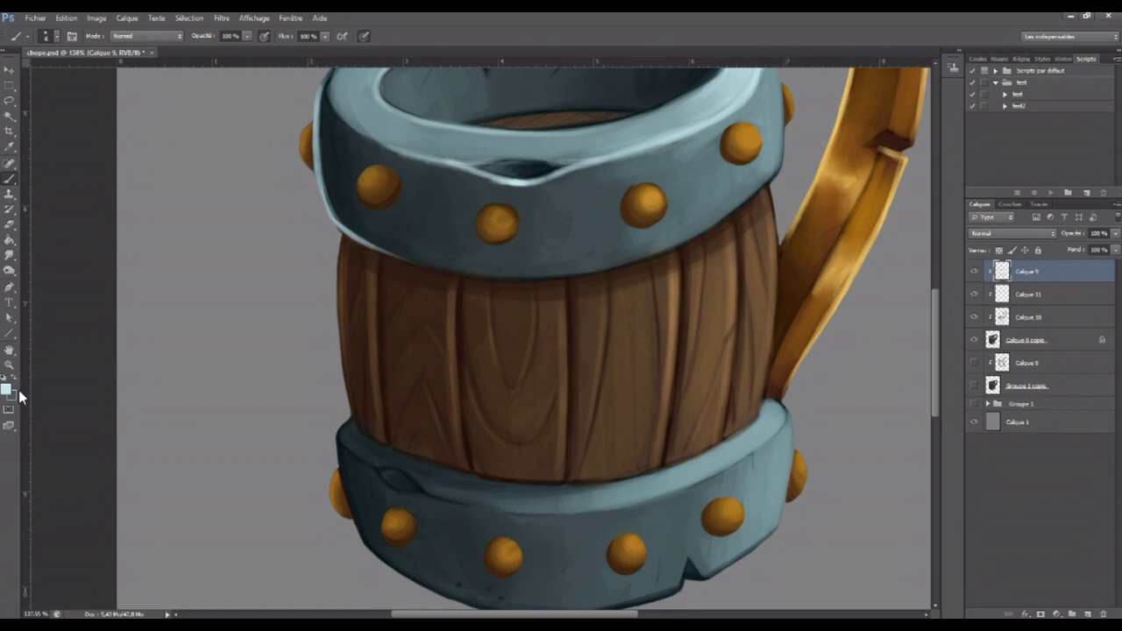
Fit the canvas on screen, brighten the lower band's top edge, and hide Calque 11 after comparing Calque 9
click(10, 364)
key(ctrl+0)
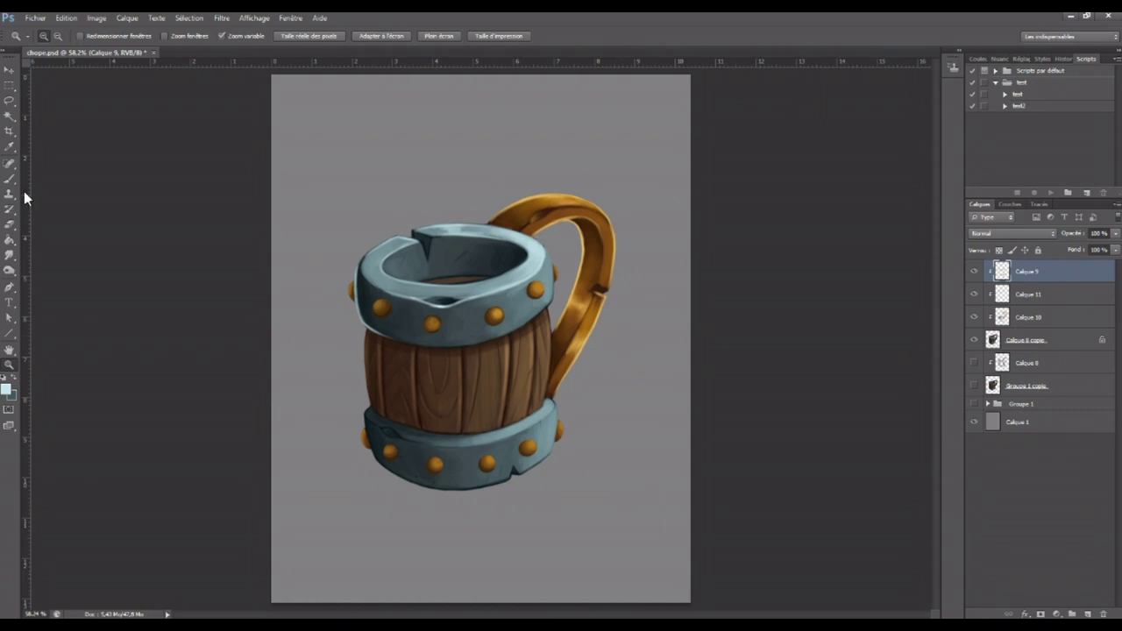
key(b)
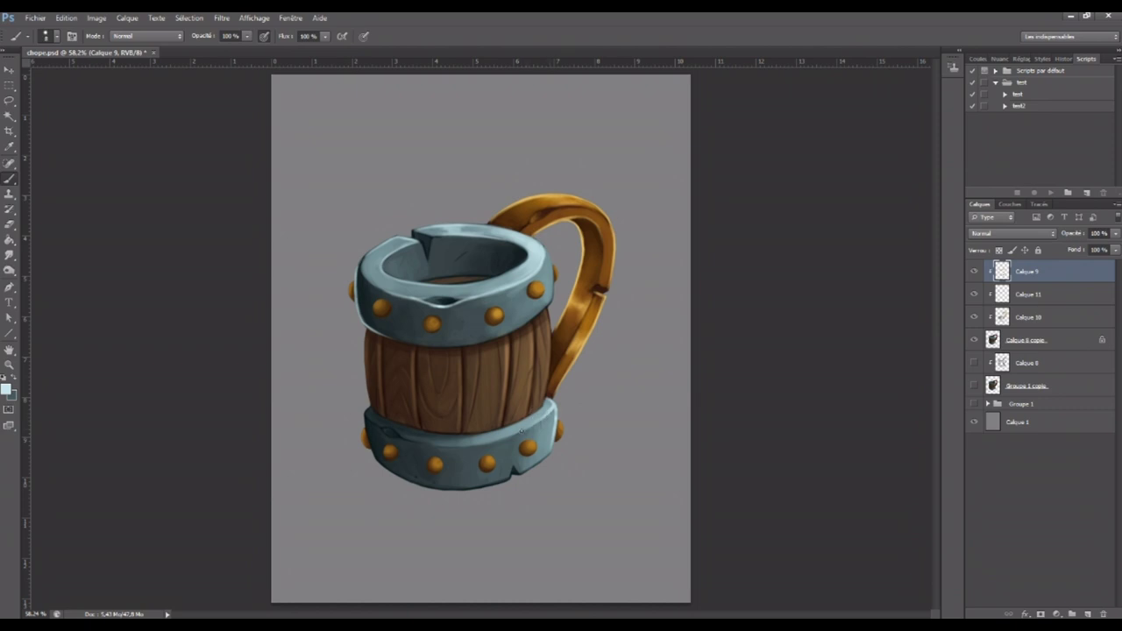
drag(518, 432, 533, 422)
click(973, 271)
click(974, 271)
click(974, 294)
Make Calque 11 active and visible again, toggling Calque 10 to compare
click(1004, 296)
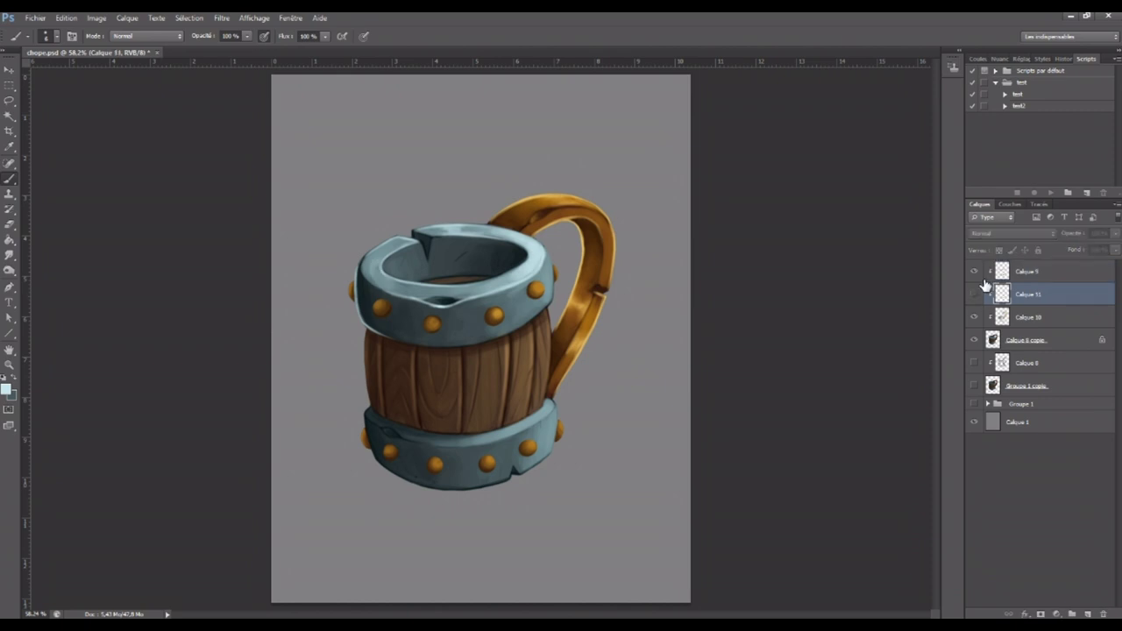
click(973, 296)
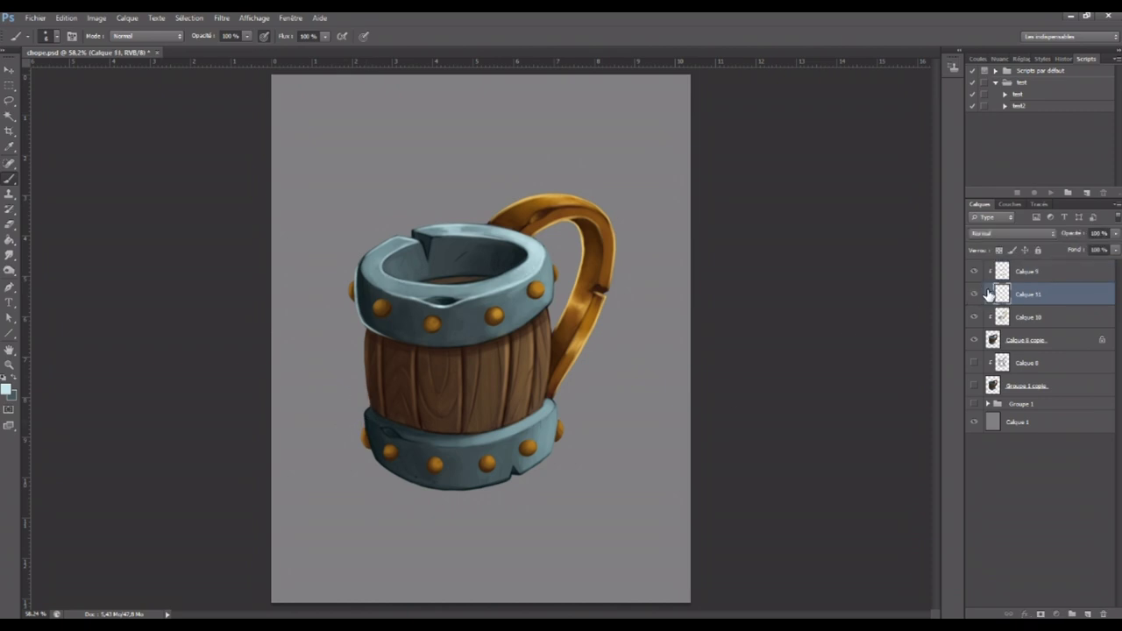
click(974, 297)
click(975, 297)
click(974, 318)
click(974, 317)
Highlight the lower band's upper-left rim at 115% zoom and add dark teal shading along it
drag(367, 422, 367, 460)
drag(416, 411, 448, 405)
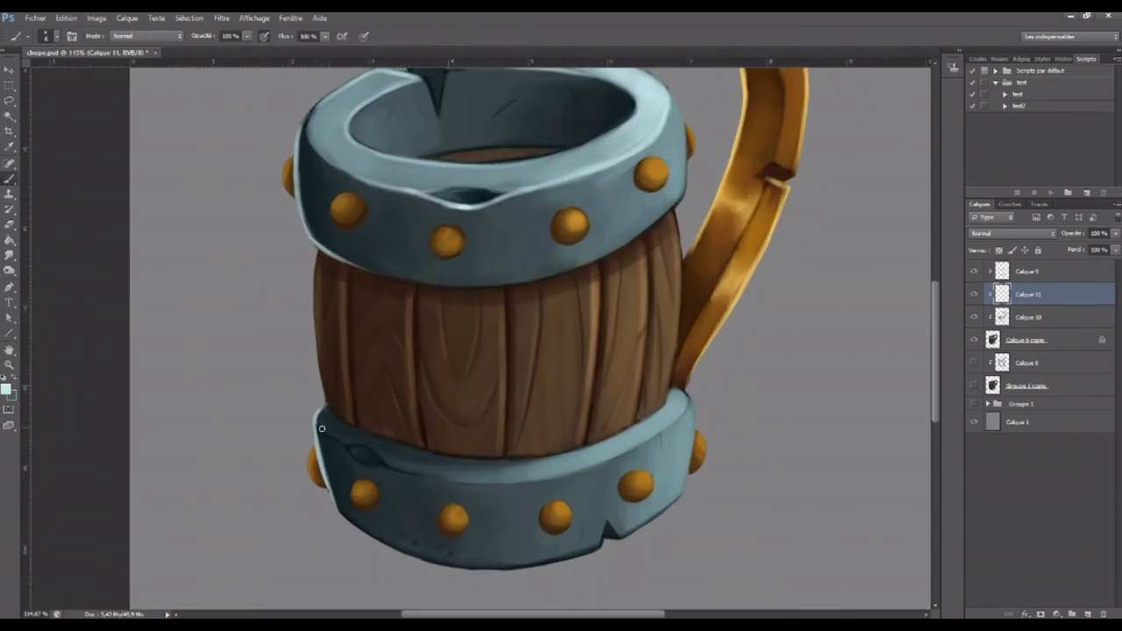
mouse_move(313, 418)
mouse_down()
mouse_move(352, 459)
mouse_move(393, 469)
mouse_move(379, 466)
mouse_up()
alt+click(400, 466)
drag(358, 448, 379, 463)
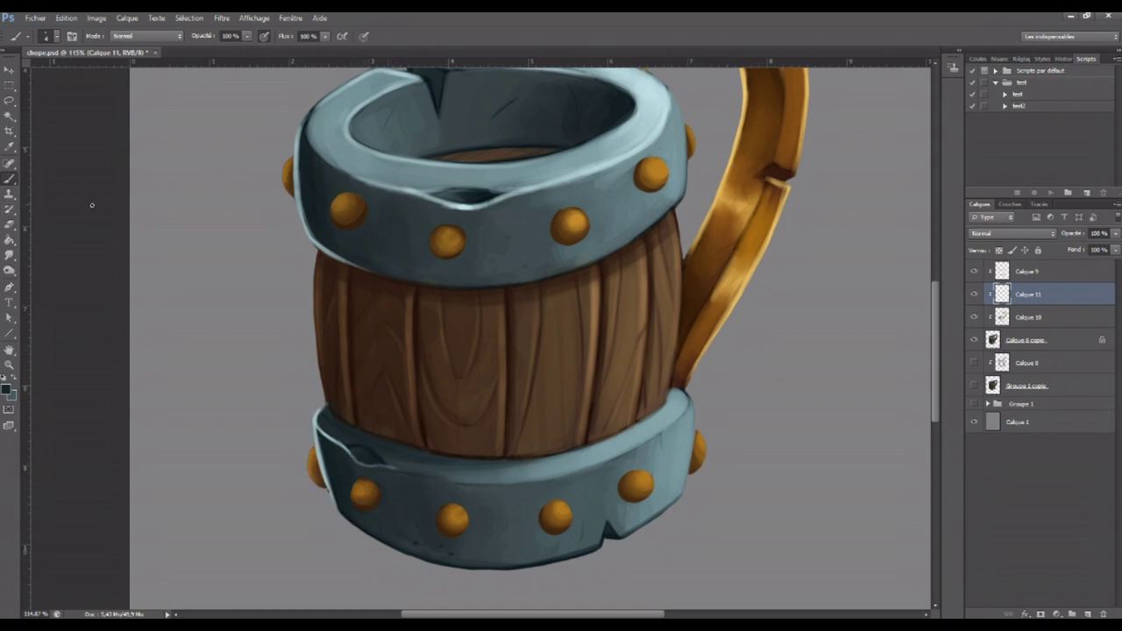
Brighten the lower band's top edge, handle-side corner and right edge with light blue-grey
alt+click(323, 416)
drag(433, 478, 496, 479)
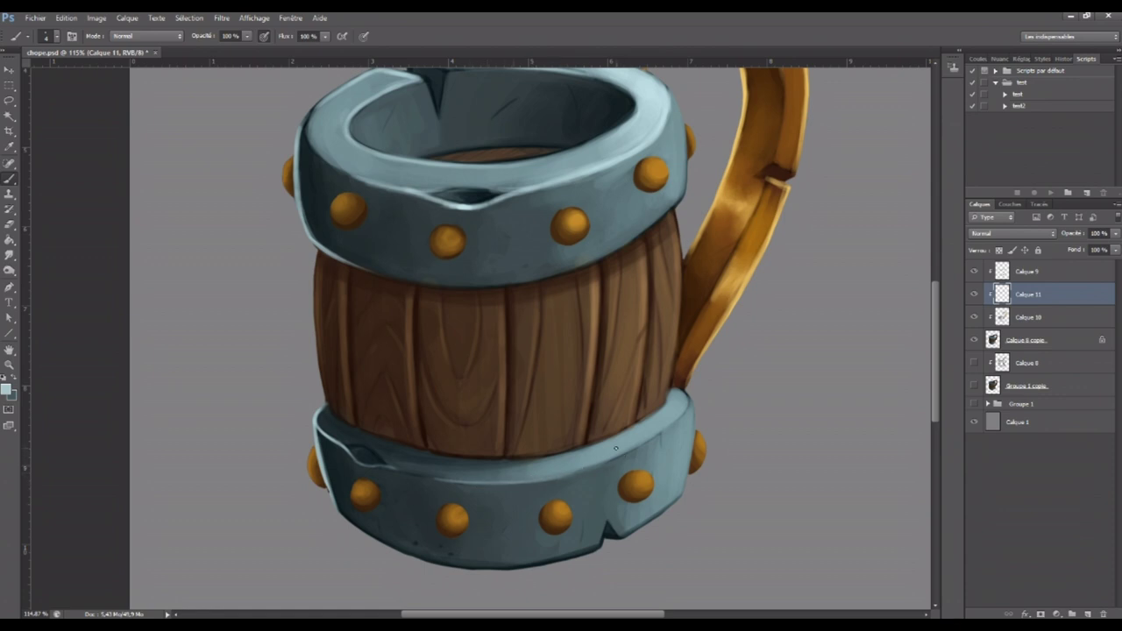
mouse_move(647, 439)
mouse_down()
mouse_move(567, 478)
mouse_move(598, 461)
mouse_move(459, 481)
mouse_up()
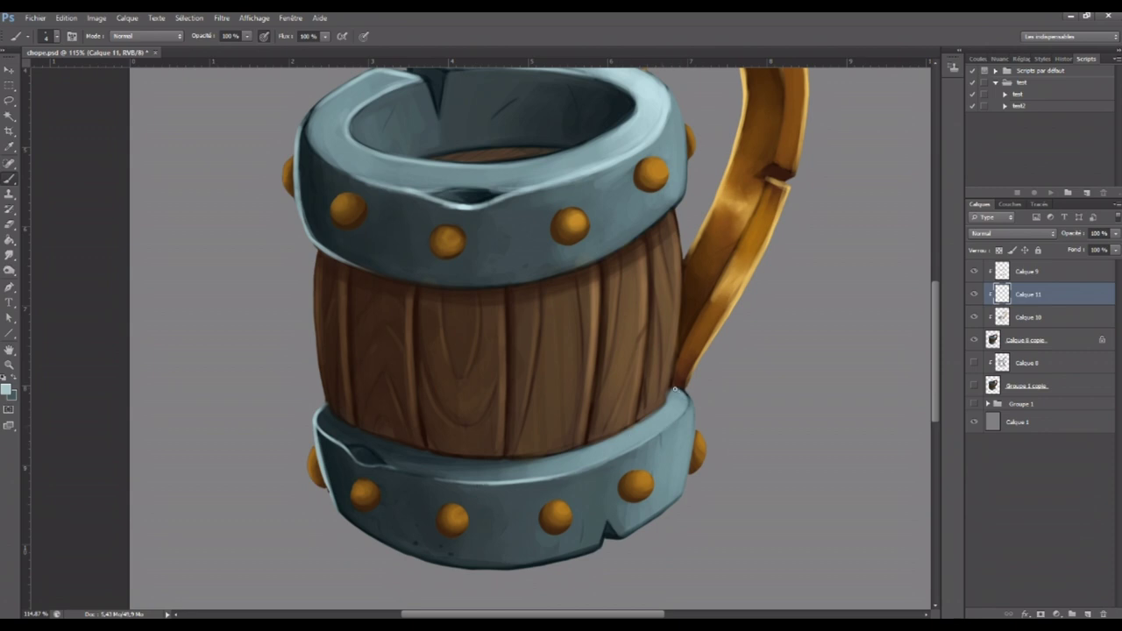
drag(681, 407, 673, 386)
drag(692, 399, 691, 460)
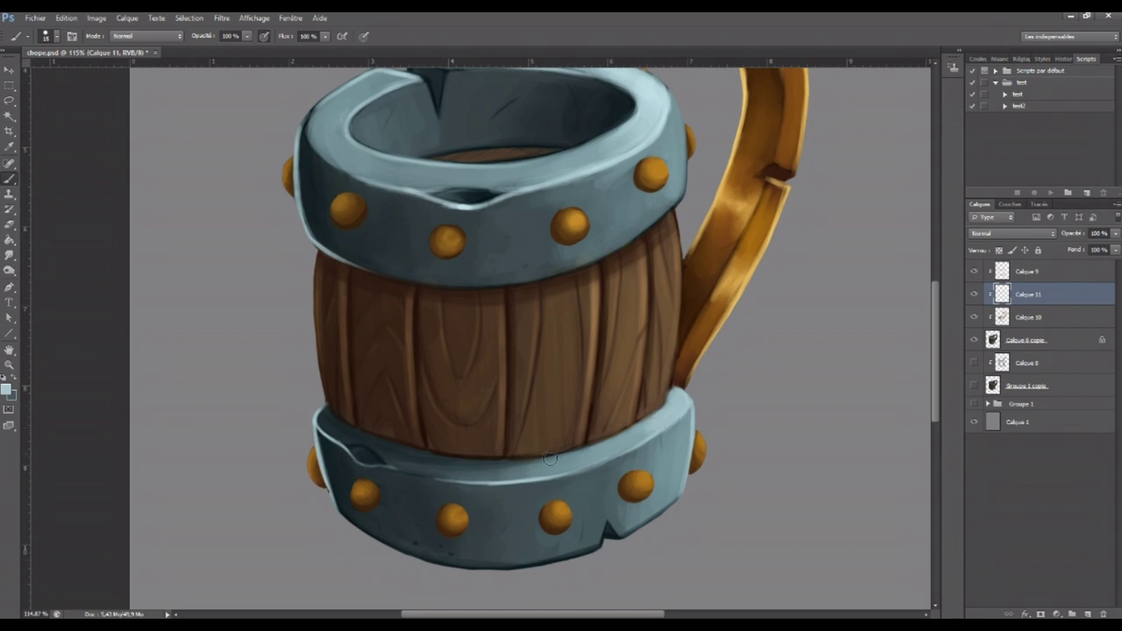
mouse_move(513, 463)
mouse_down()
mouse_move(546, 474)
mouse_move(494, 482)
mouse_move(526, 470)
mouse_move(498, 462)
mouse_up()
click(9, 254)
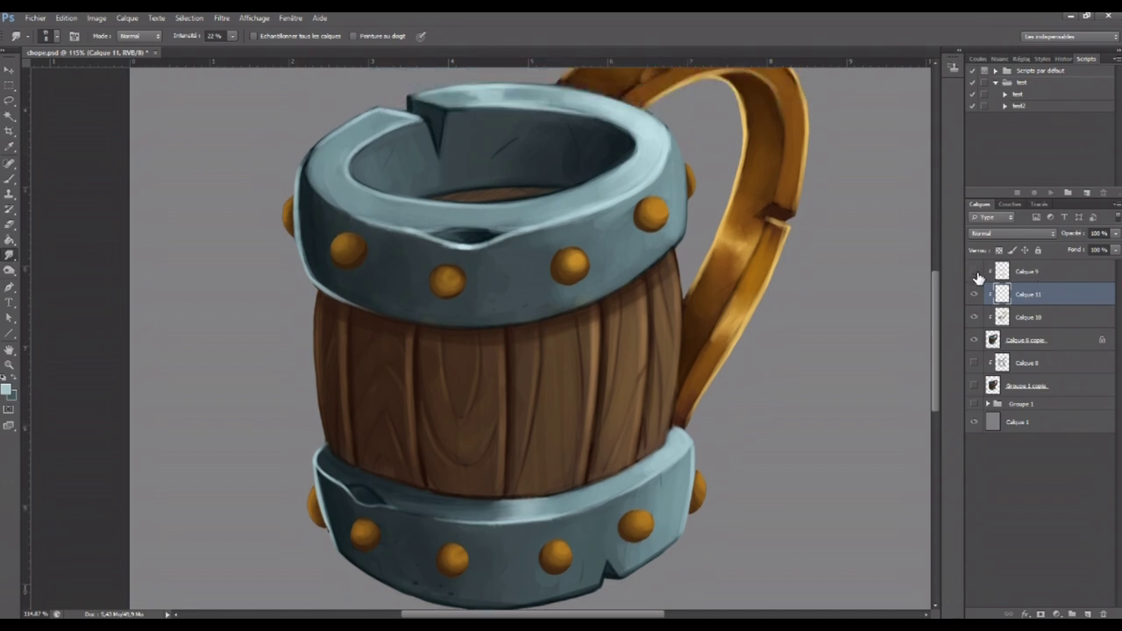
click(974, 272)
click(974, 272)
click(994, 340)
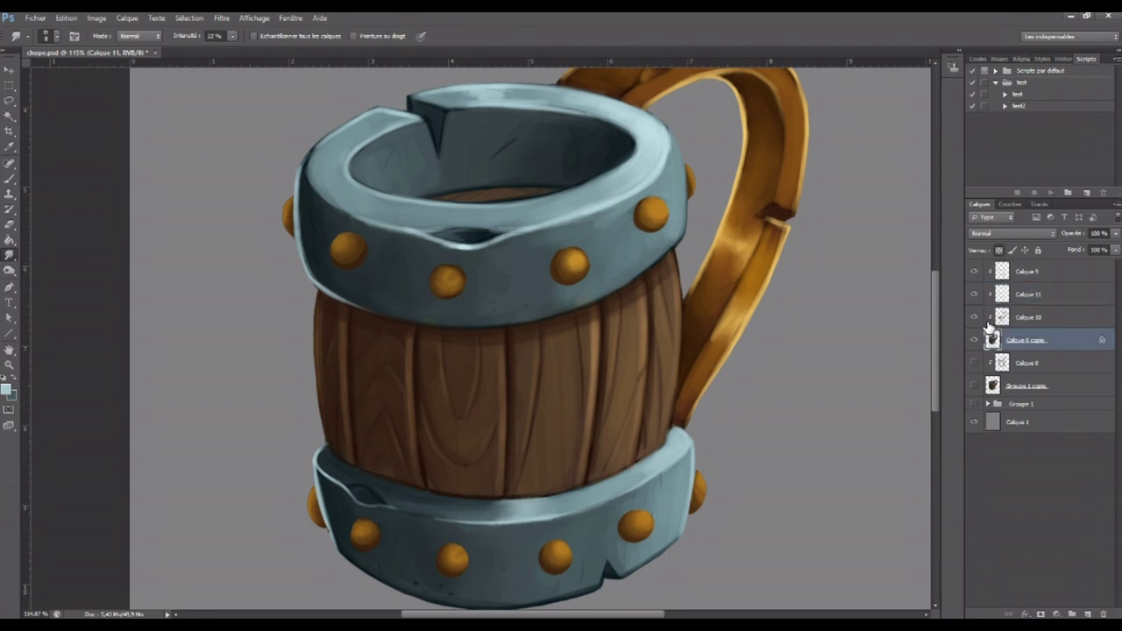
click(10, 178)
alt+click(584, 192)
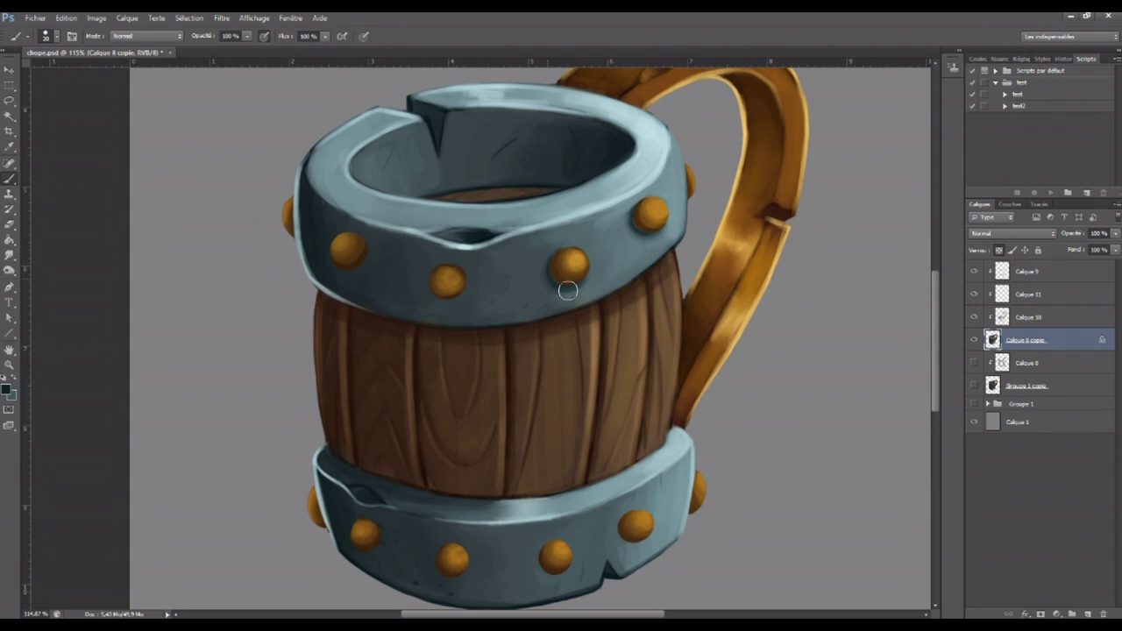
click(975, 272)
click(975, 272)
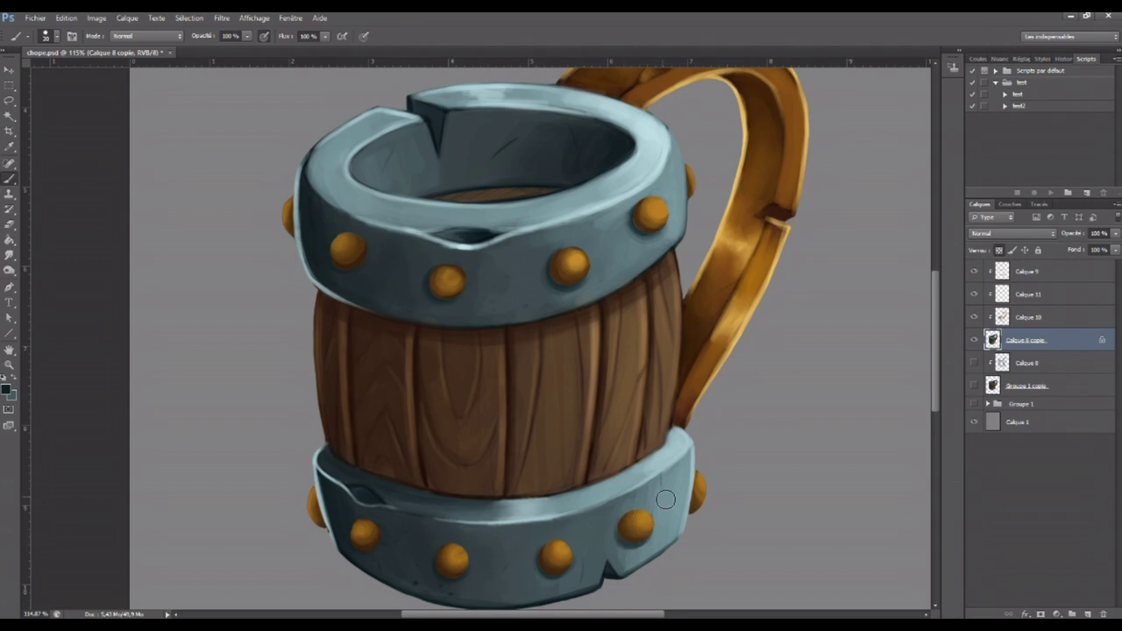
click(1005, 277)
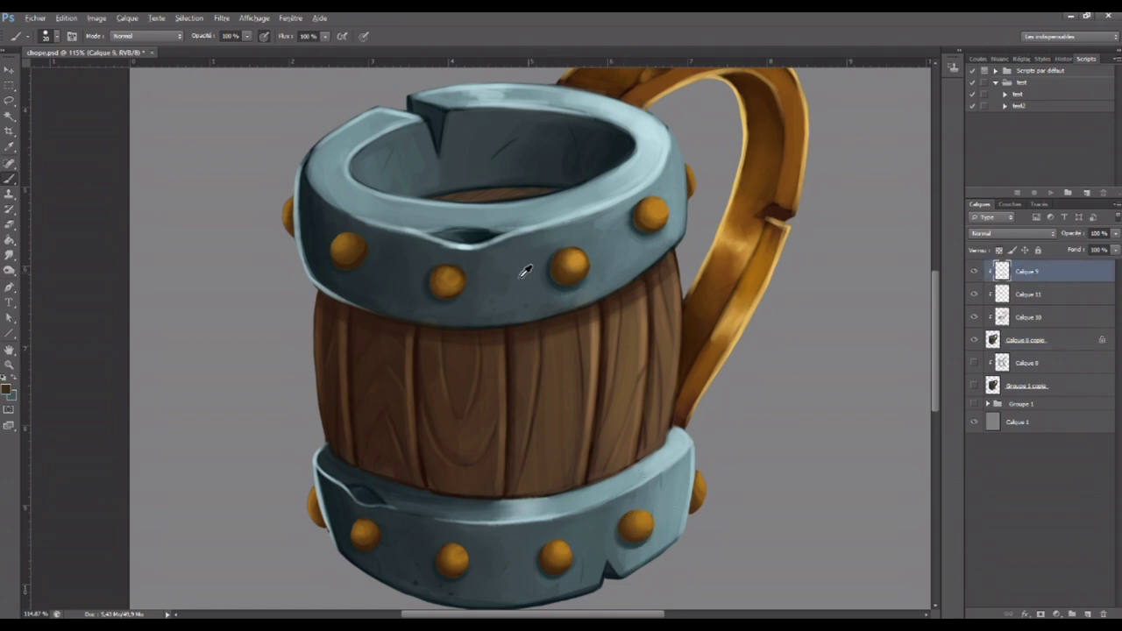
Make Calque 9 the active layer
click(8, 391)
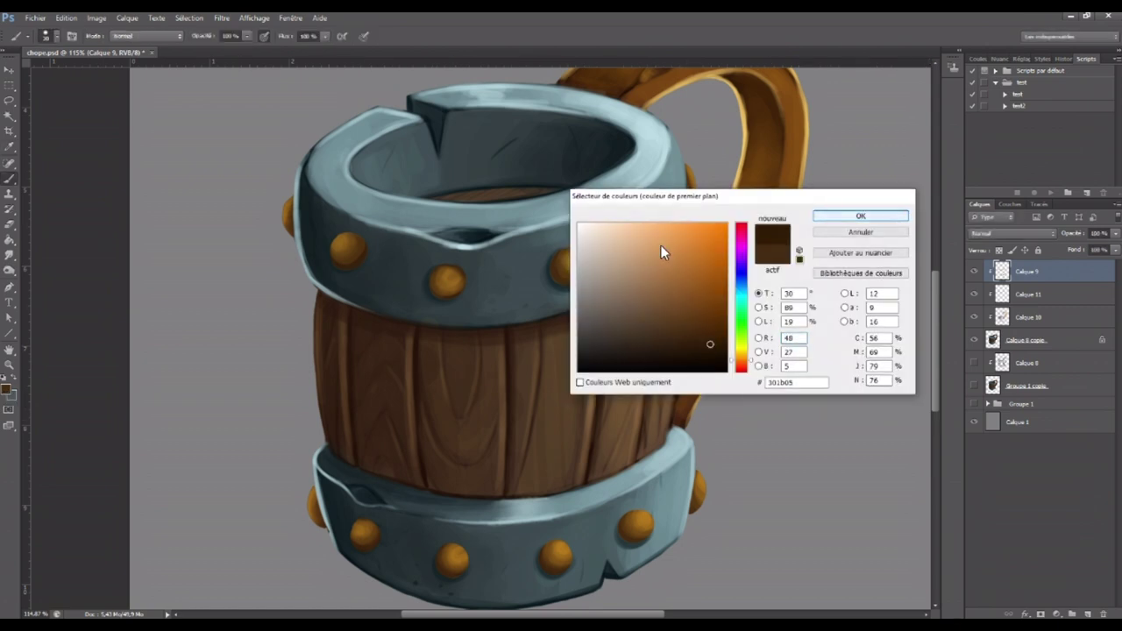
key(Escape)
click(1026, 339)
click(1003, 274)
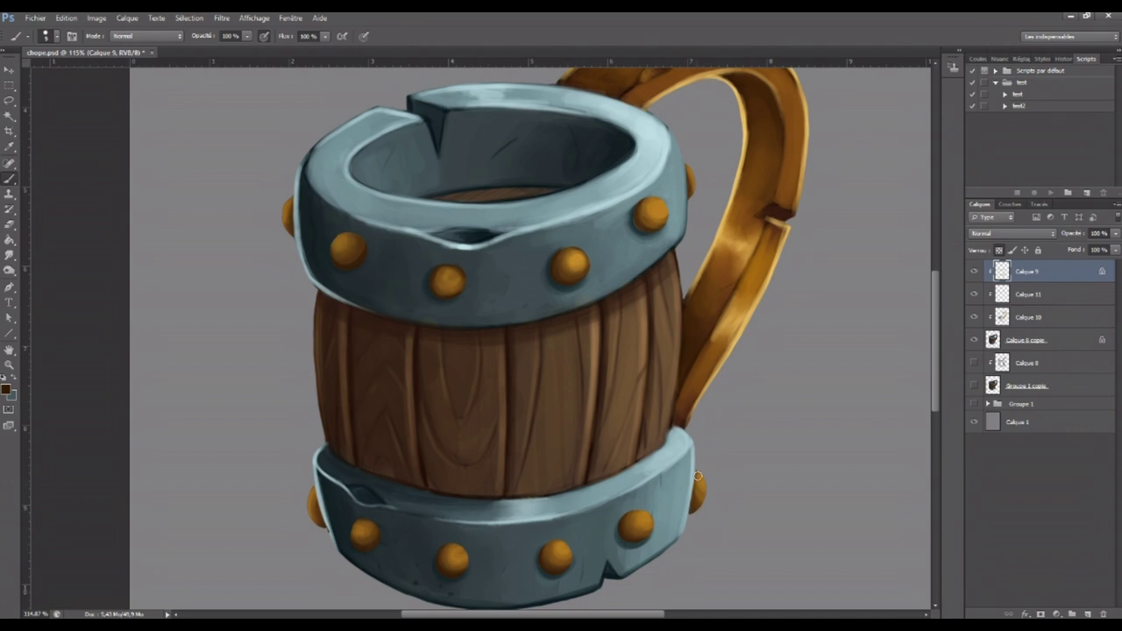
Zoom out to the whole mug and set the painting colour to the handle's light gold
click(13, 366)
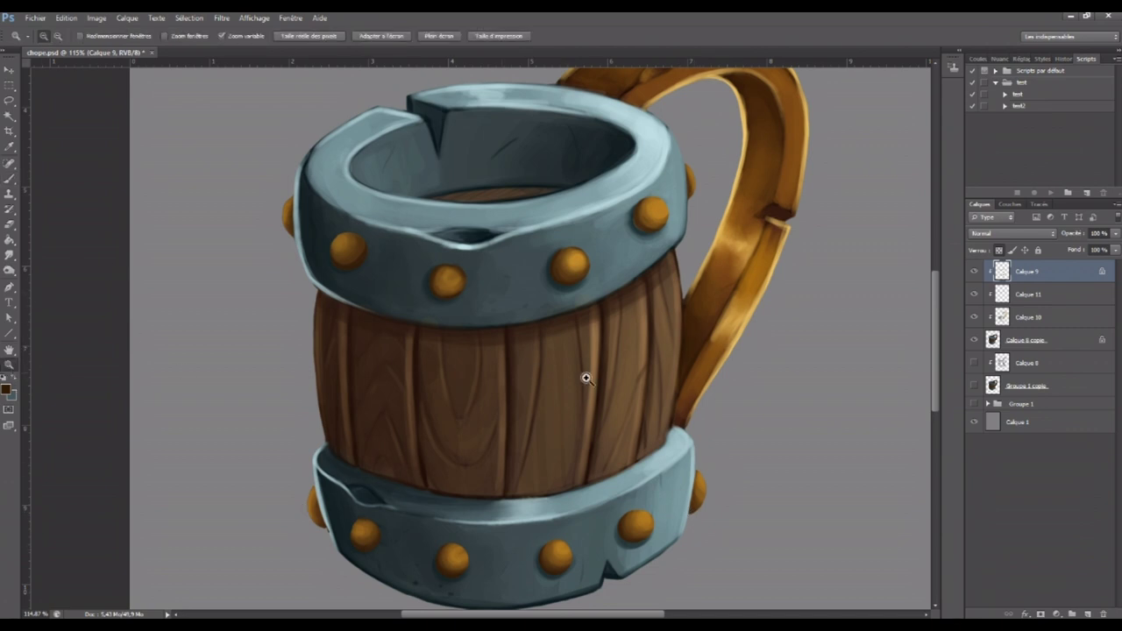
drag(597, 372, 590, 370)
key(b)
alt+click(479, 295)
click(6, 388)
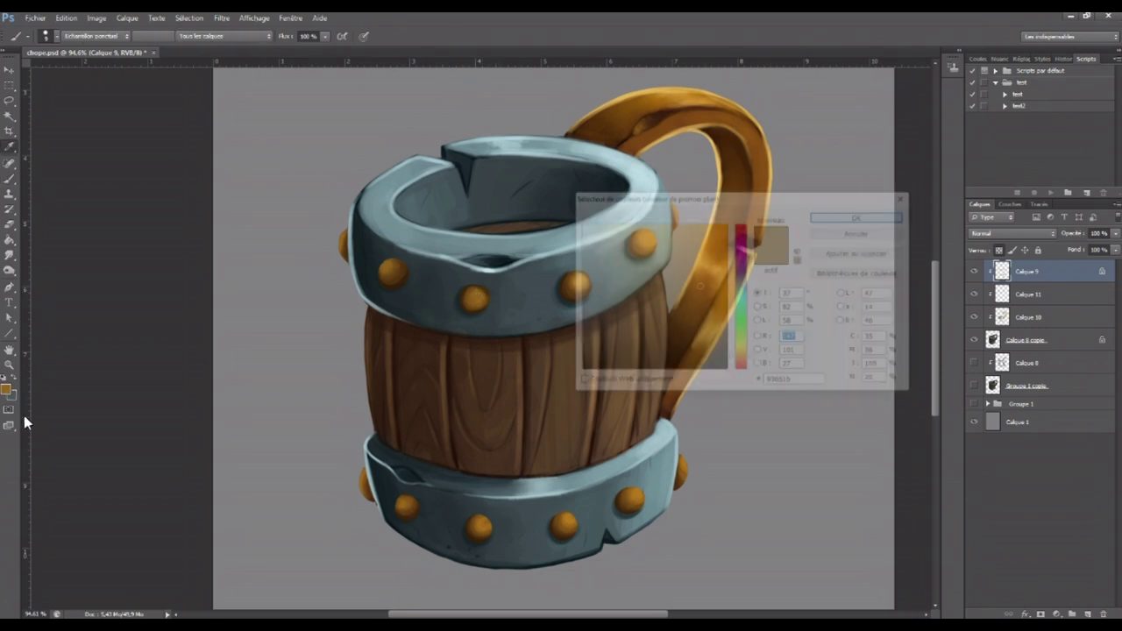
click(659, 91)
click(880, 216)
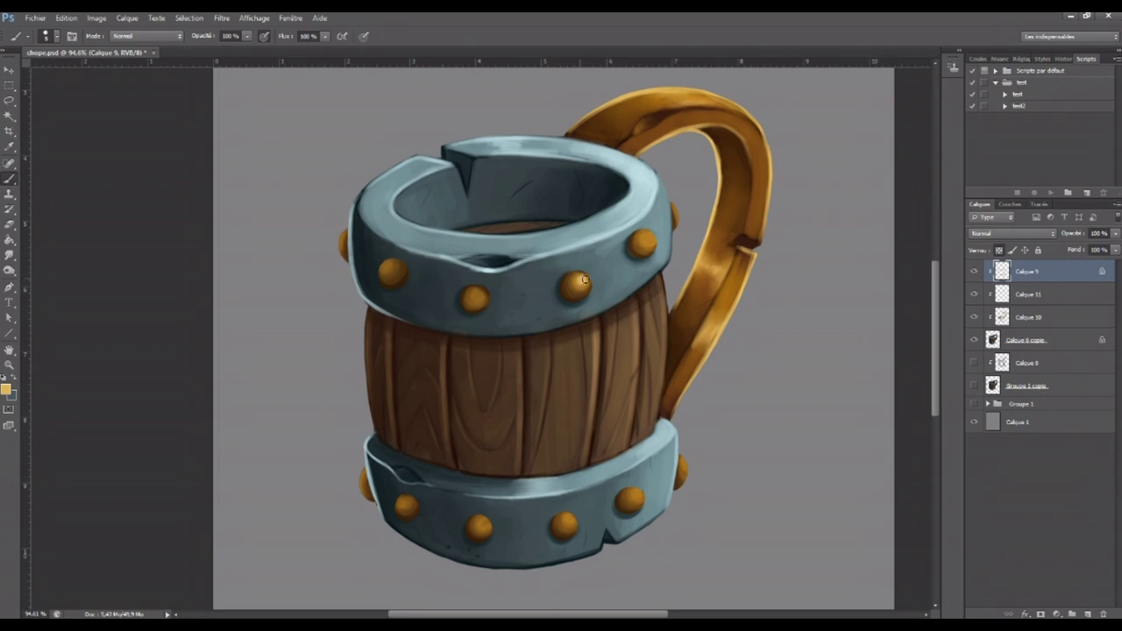
Paint pale gold highlights on the lower band's rivets, zooming in on the left rivet's upper edge
drag(570, 277, 574, 281)
click(7, 389)
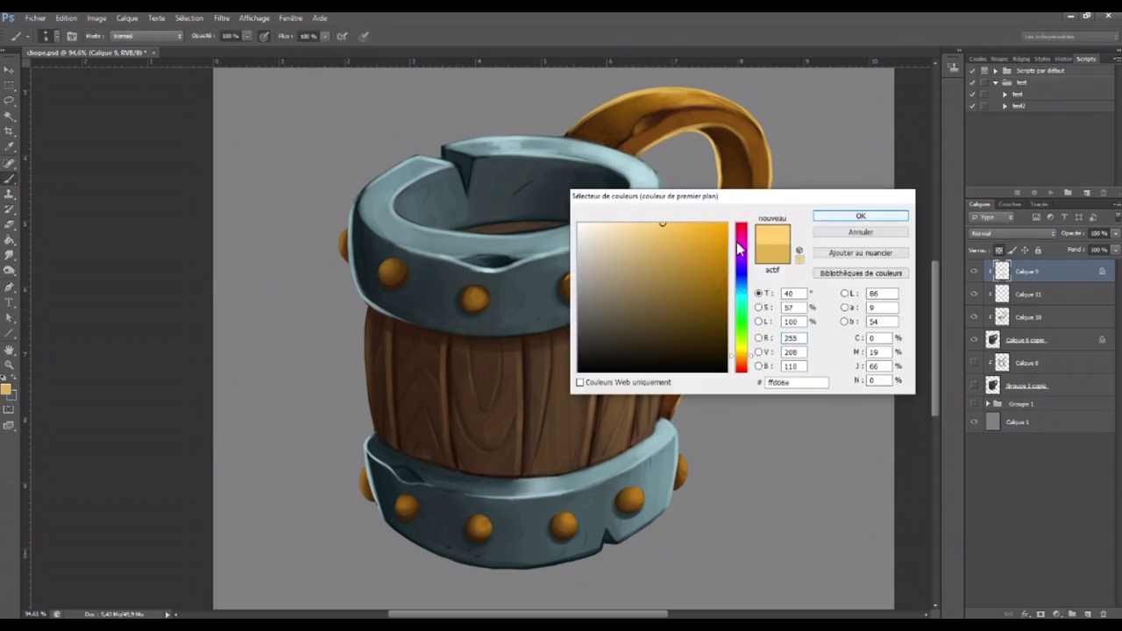
key(Return)
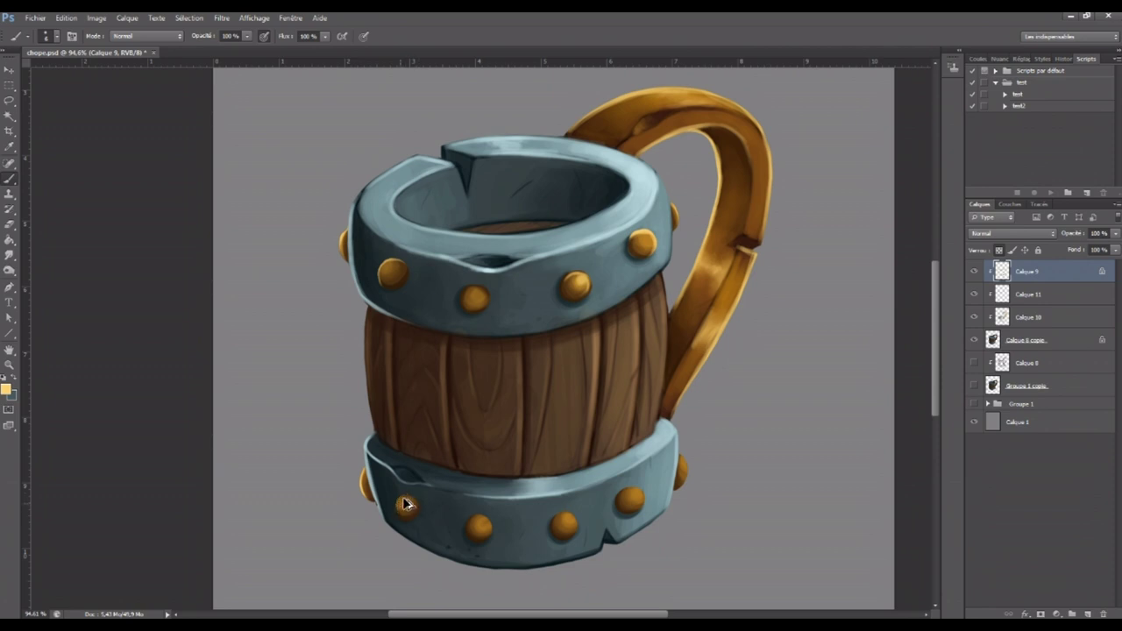
click(9, 364)
drag(456, 537, 501, 538)
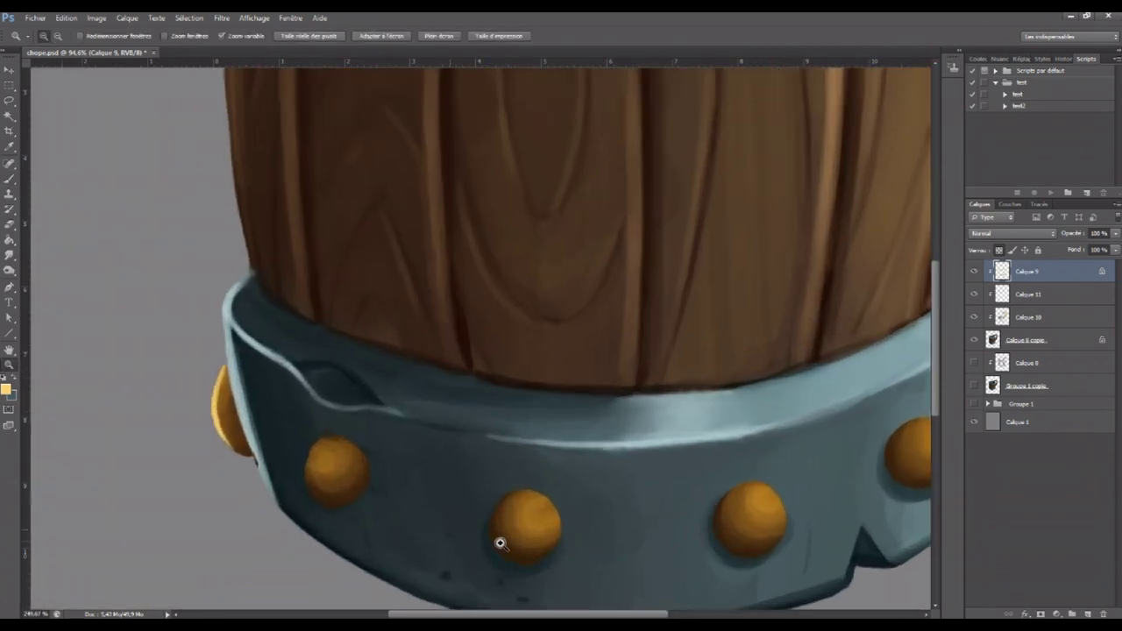
click(9, 179)
mouse_move(305, 493)
mouse_down()
mouse_move(316, 438)
mouse_move(364, 443)
mouse_up()
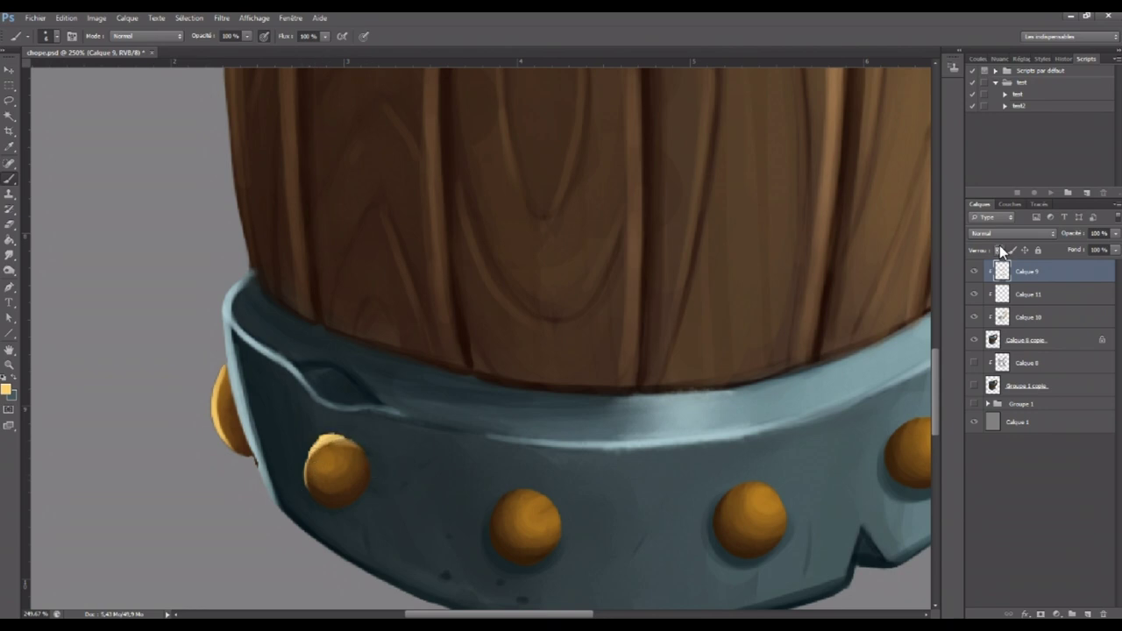
drag(307, 452, 349, 436)
click(17, 366)
Dab bright highlights on the lower band's right and left rivets with a size-10 brush
drag(684, 491, 581, 481)
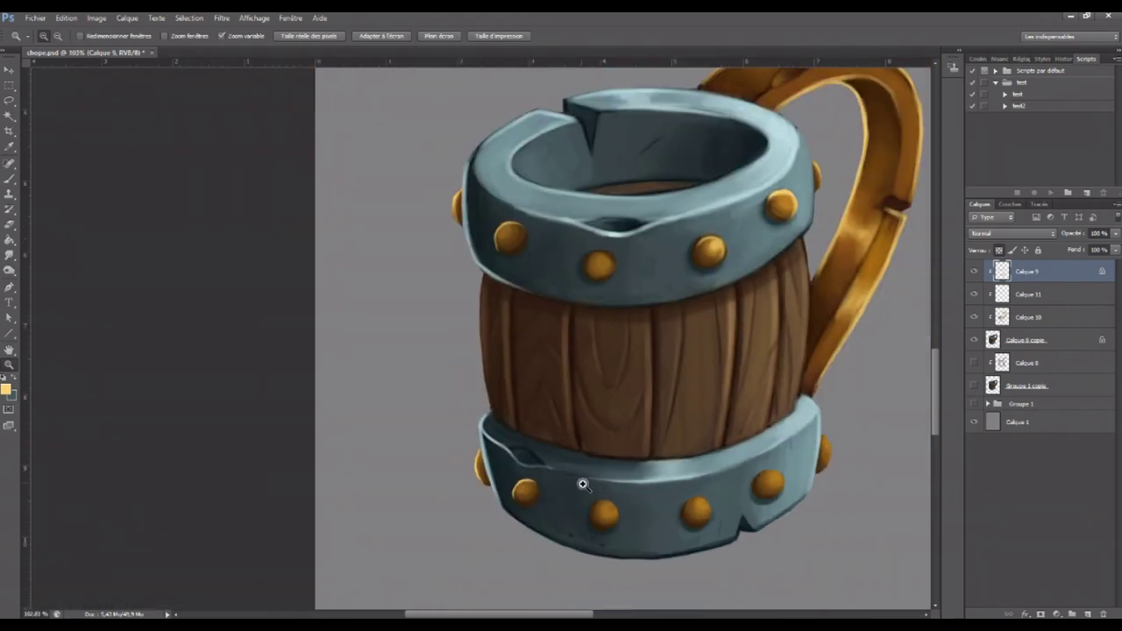
drag(602, 617, 628, 616)
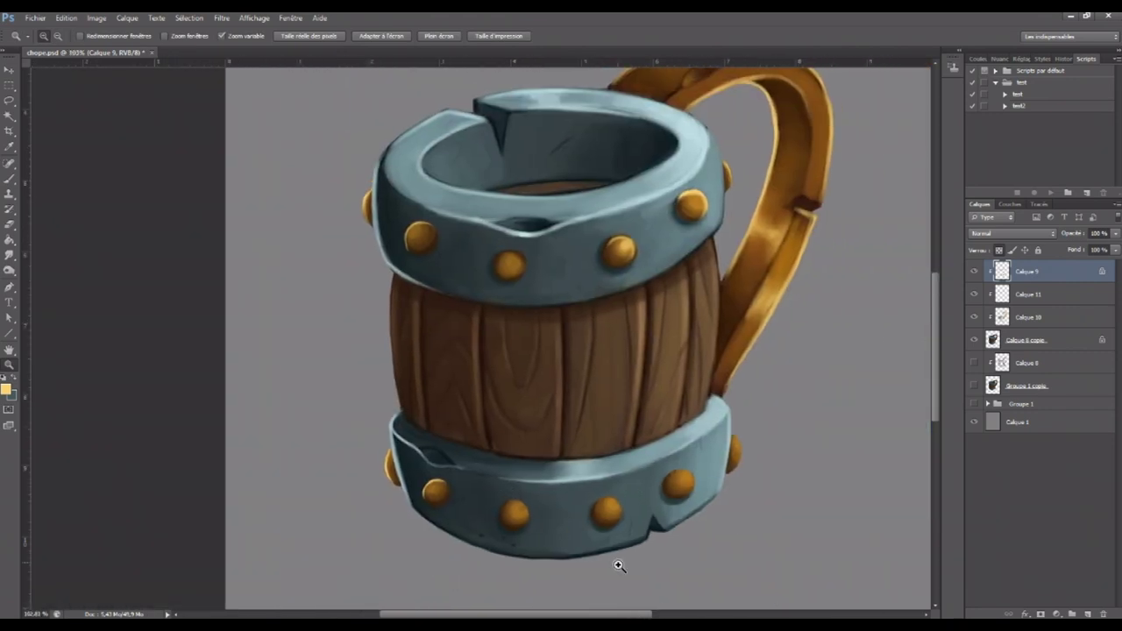
click(10, 178)
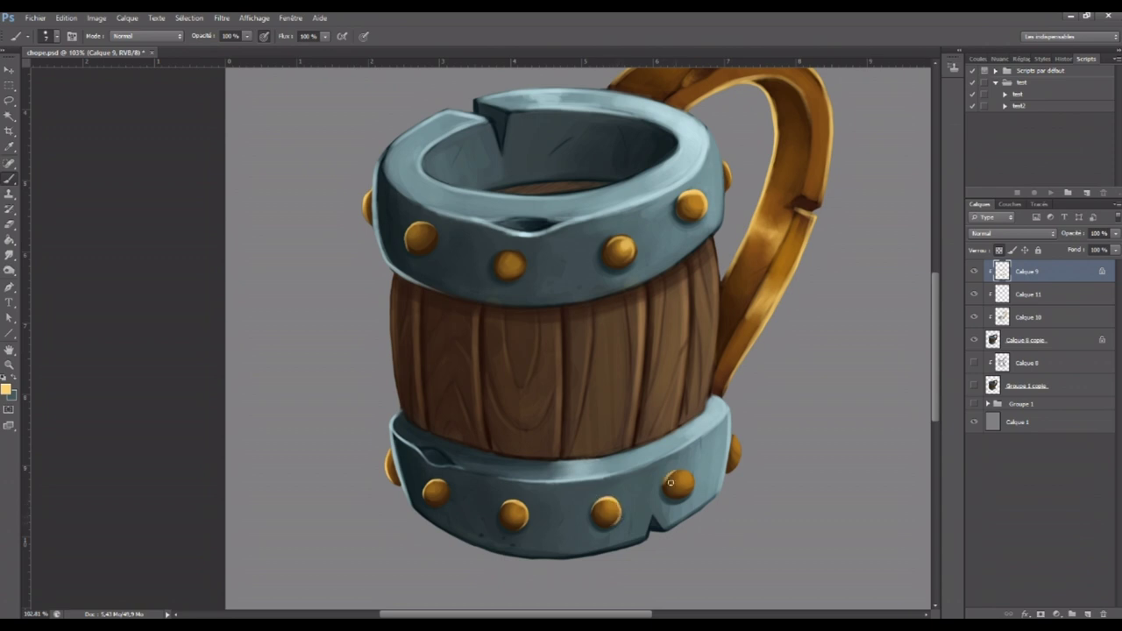
drag(684, 468, 690, 496)
key(bracketright)
key(bracketright)
key(bracketleft)
key(bracketleft)
key(bracketright)
key(bracketright)
key(bracketright)
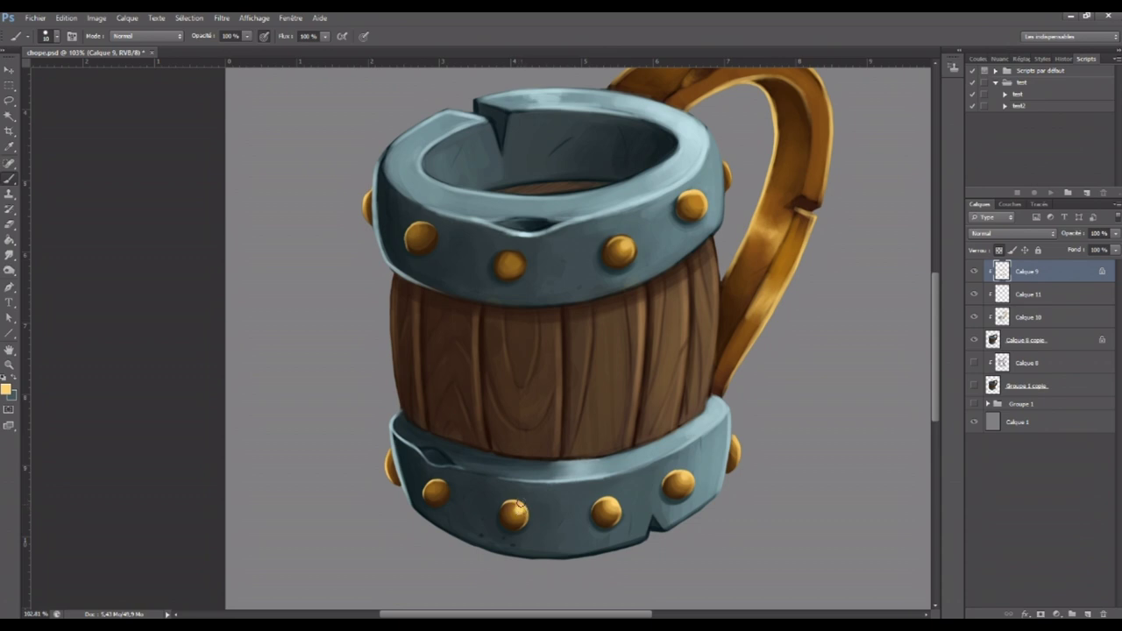
click(432, 486)
Add a highlight dot on the upper band's front rivet, then sample dark brown and zoom out
drag(411, 230, 414, 230)
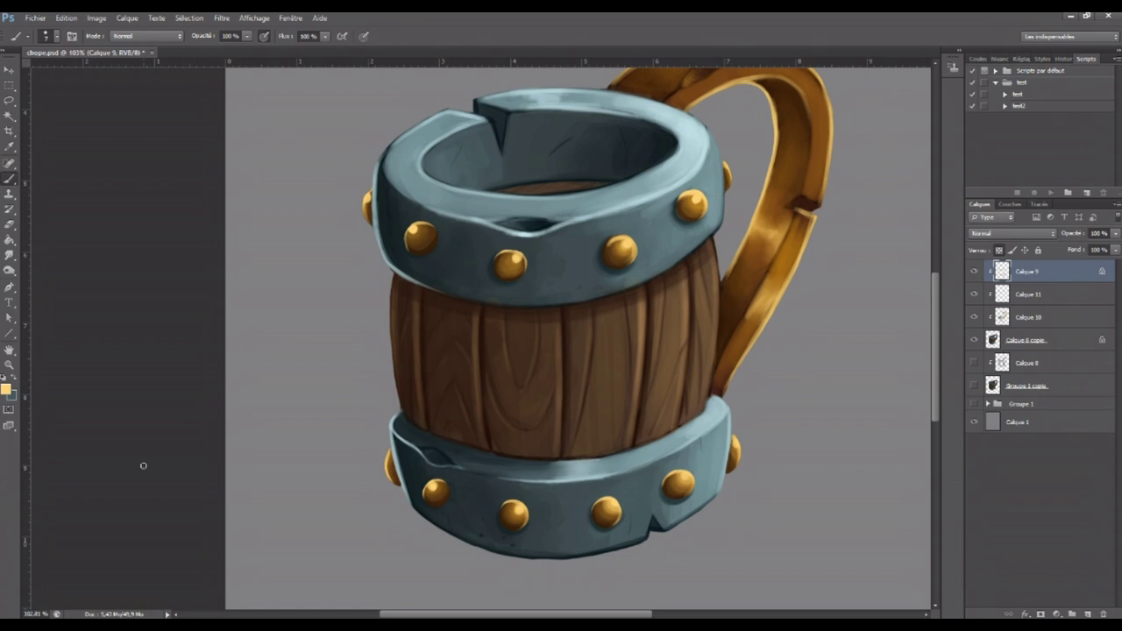
alt+click(429, 244)
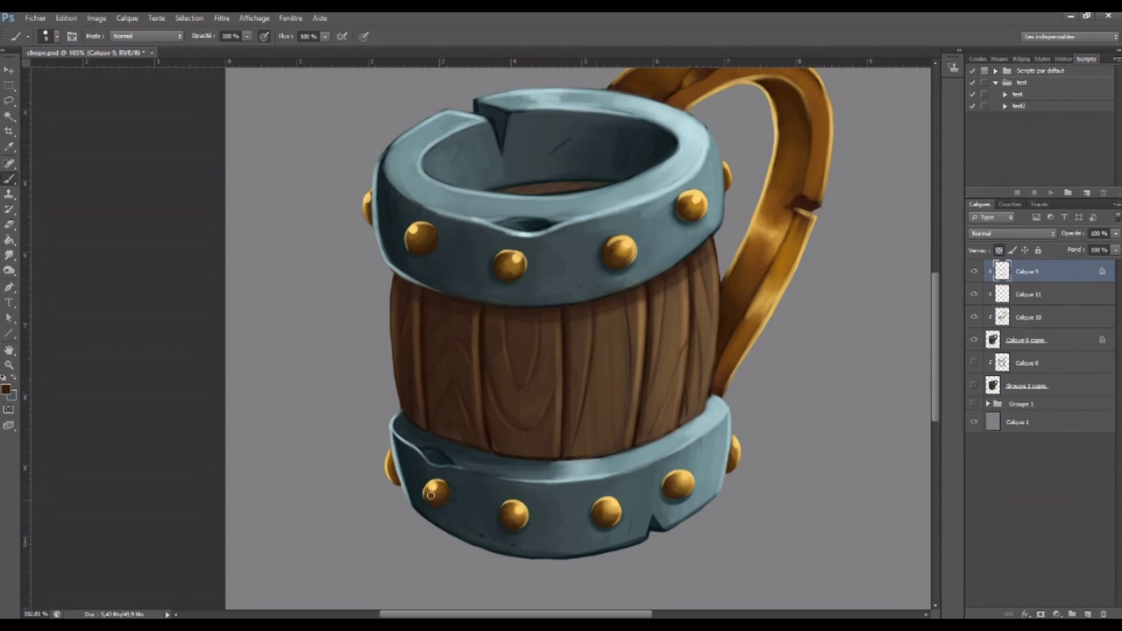
key(z)
drag(636, 425, 605, 426)
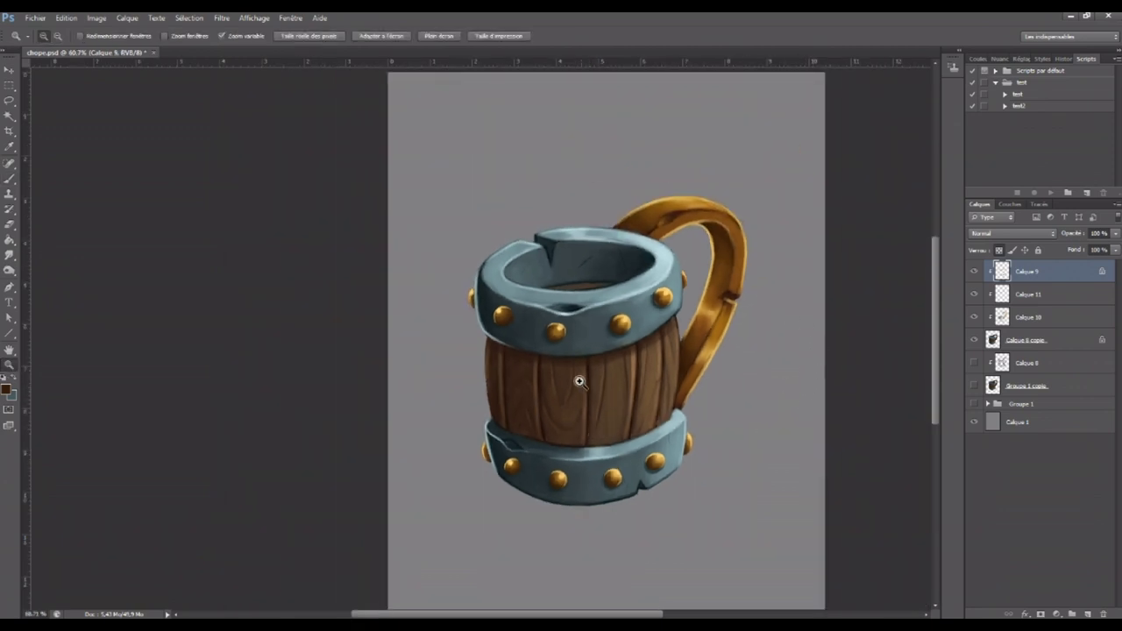
Sample the mug's blue-grey colour with Calque 11 as the active layer
click(13, 180)
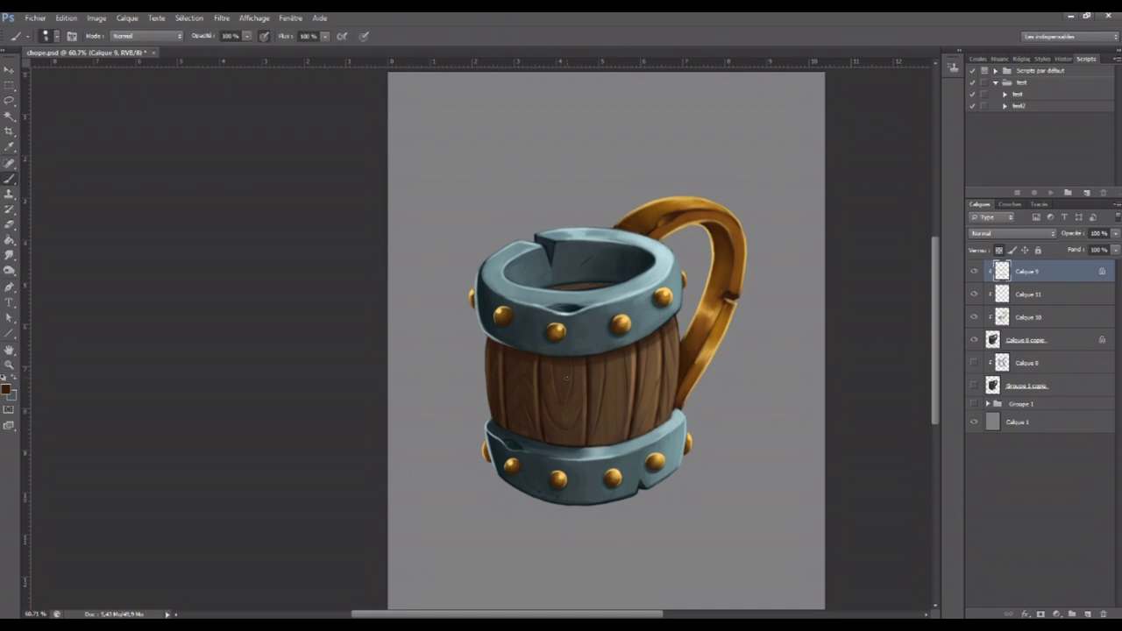
drag(561, 614, 601, 614)
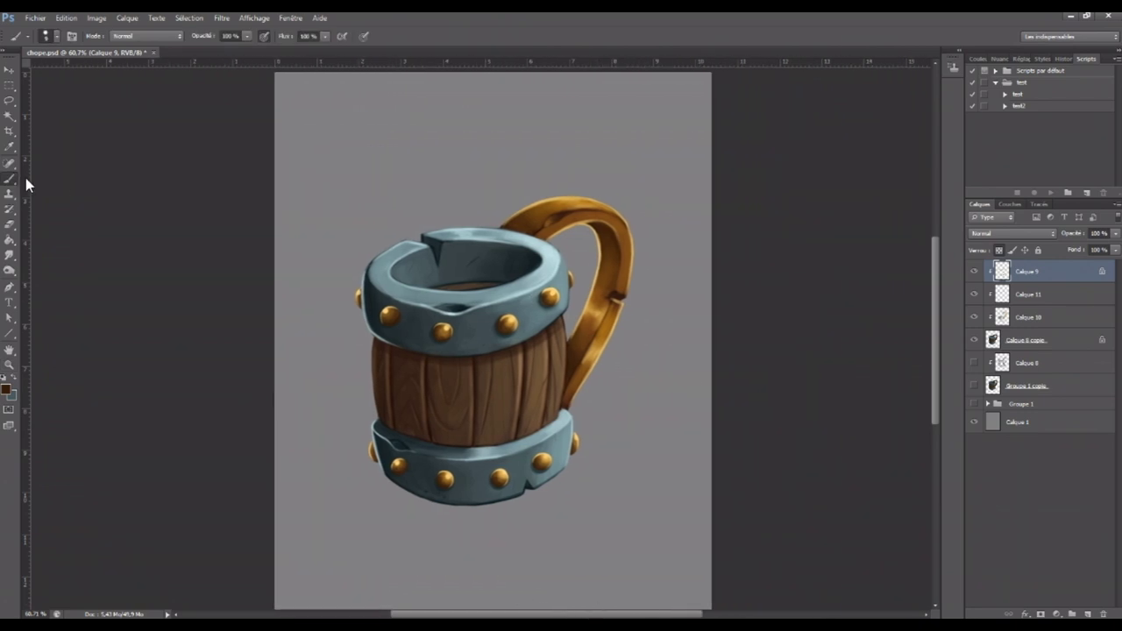
alt+click(541, 291)
click(1006, 293)
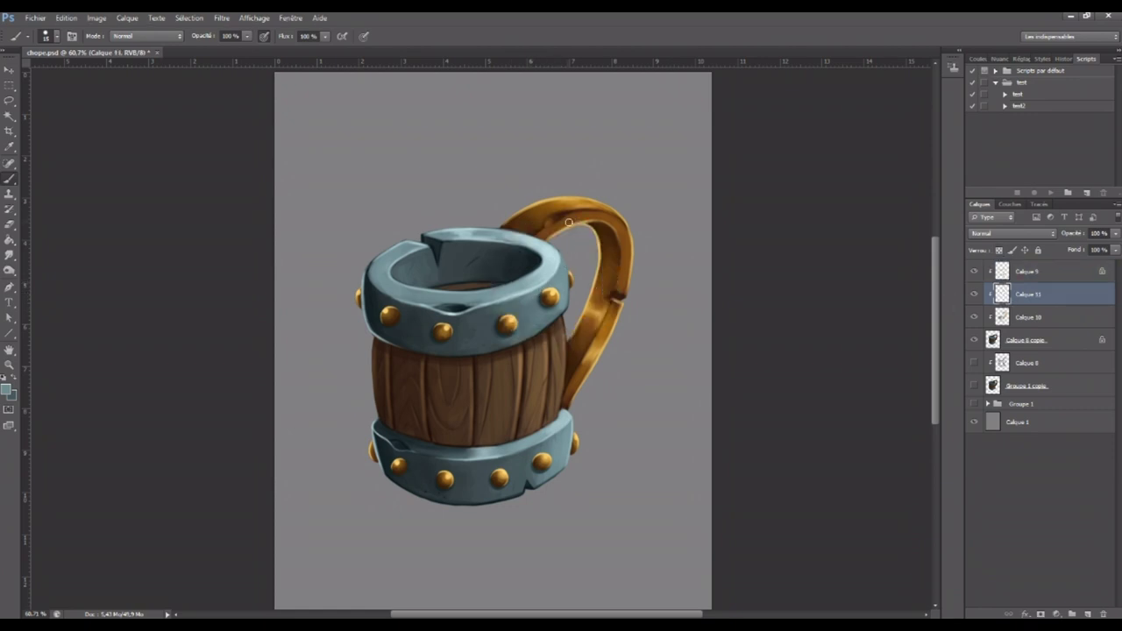
click(10, 255)
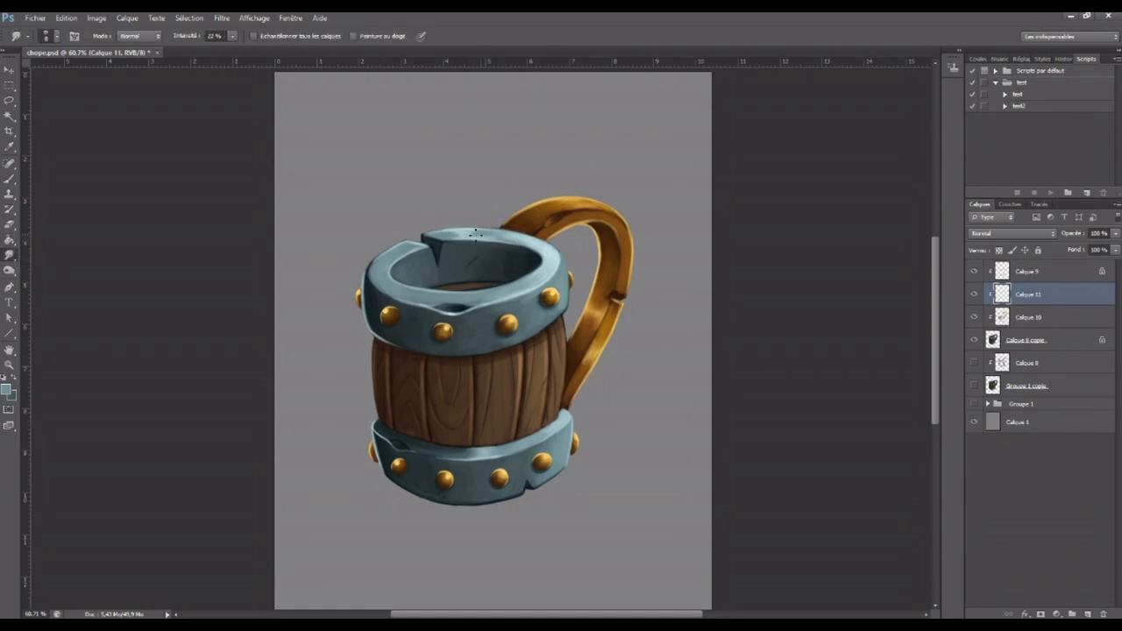
Toggle Calque 9's visibility to check the rivet highlights, then make Calque 9 active
key(alt+bracketleft)
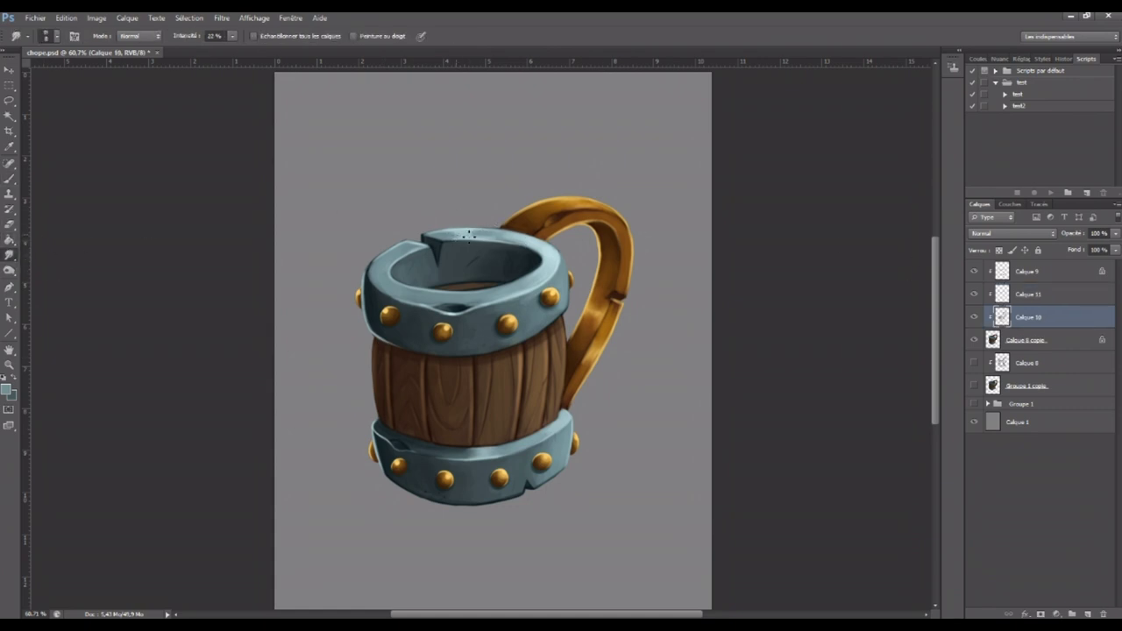
click(975, 272)
click(974, 273)
click(1033, 278)
Duplicate the four selected layers, Calque 9 through Calque 8 copie
shift+click(1049, 340)
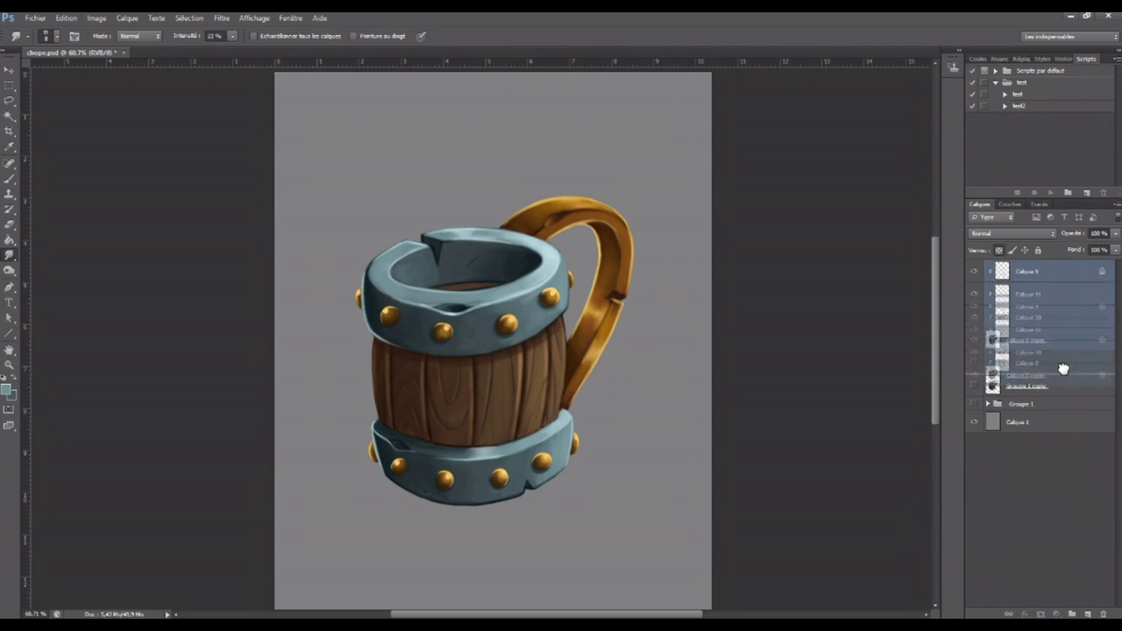
drag(1052, 342, 1071, 614)
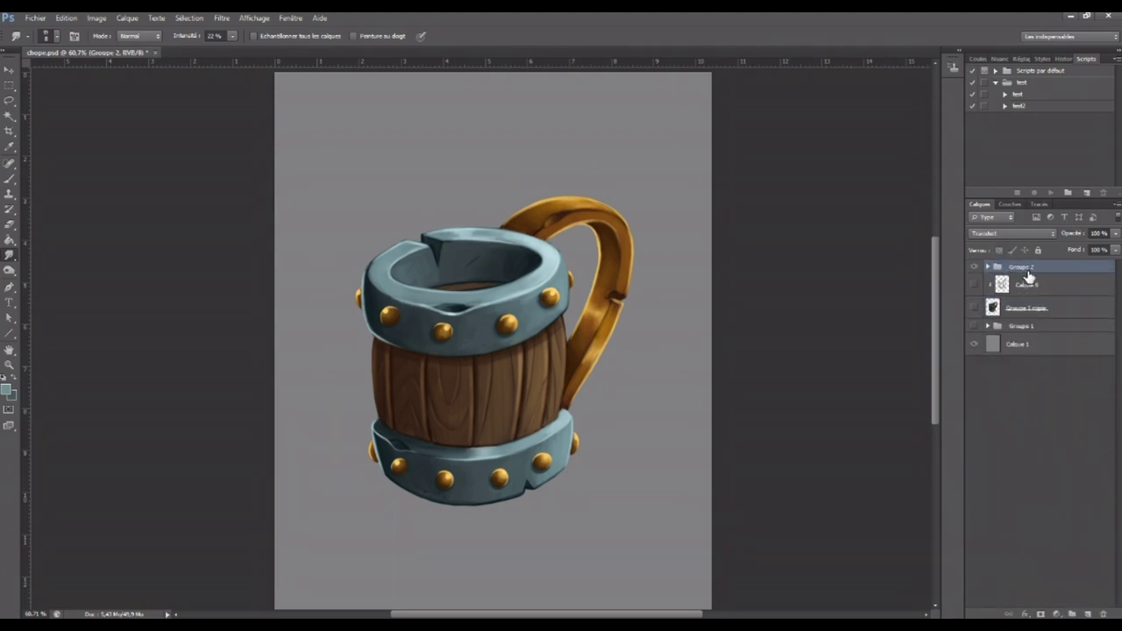
key(ctrl+z)
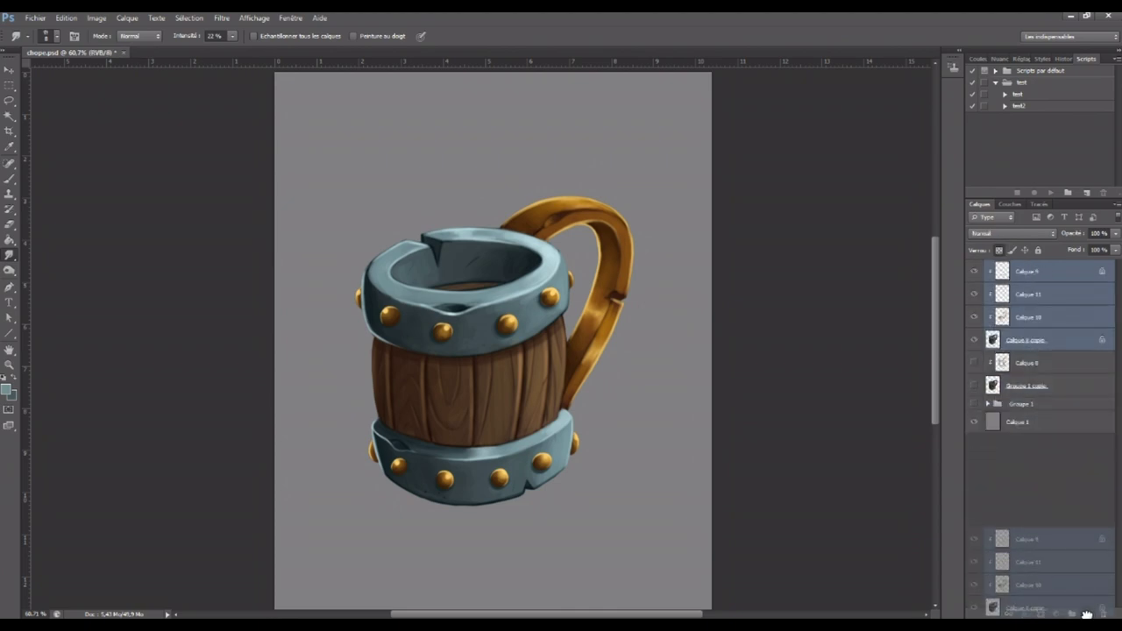
drag(1060, 339, 1087, 614)
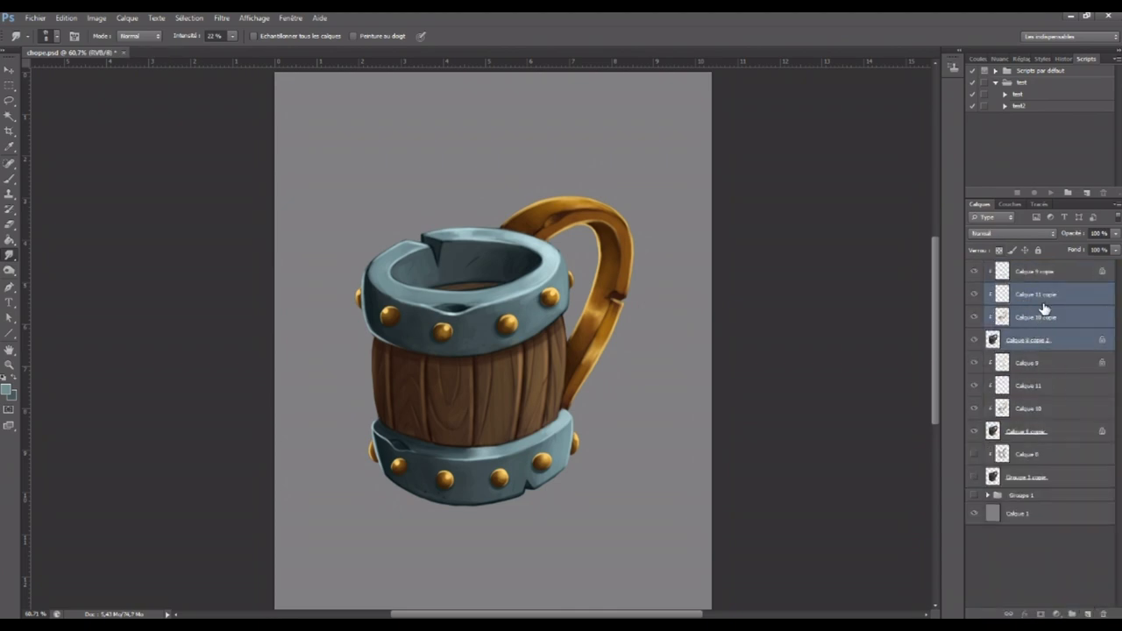
right_click(1042, 308)
key(Escape)
Group the copies into Groupe 2, clip Calque 9 copie above it, and merge the group
drag(1062, 340, 1071, 614)
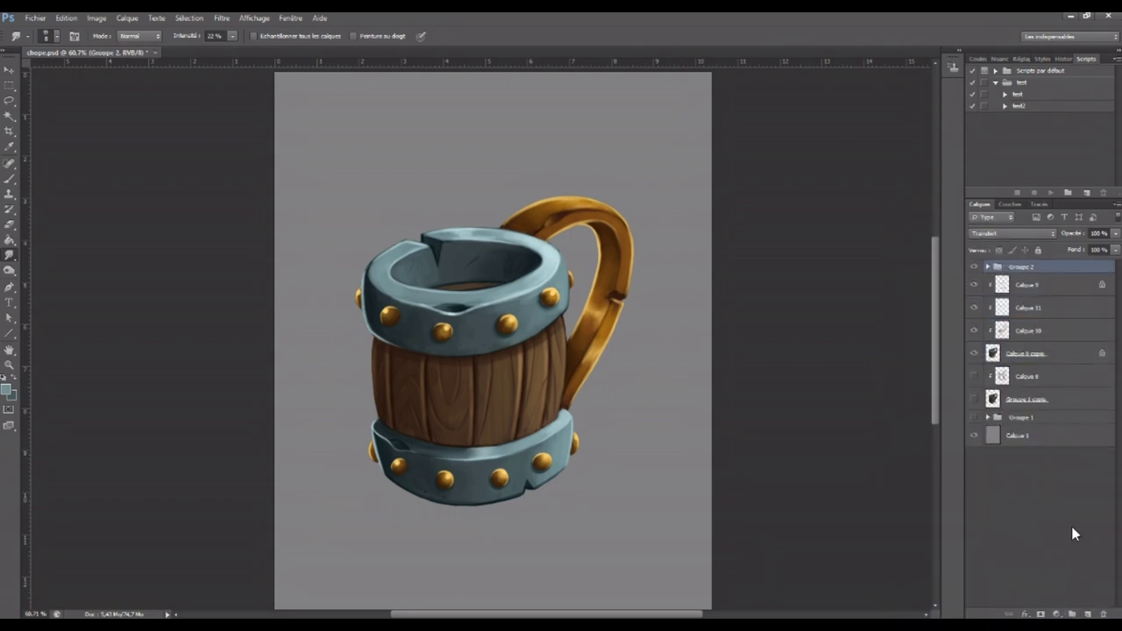
click(987, 266)
drag(1021, 286, 1021, 265)
click(988, 289)
alt+click(1031, 280)
right_click(1036, 295)
click(997, 421)
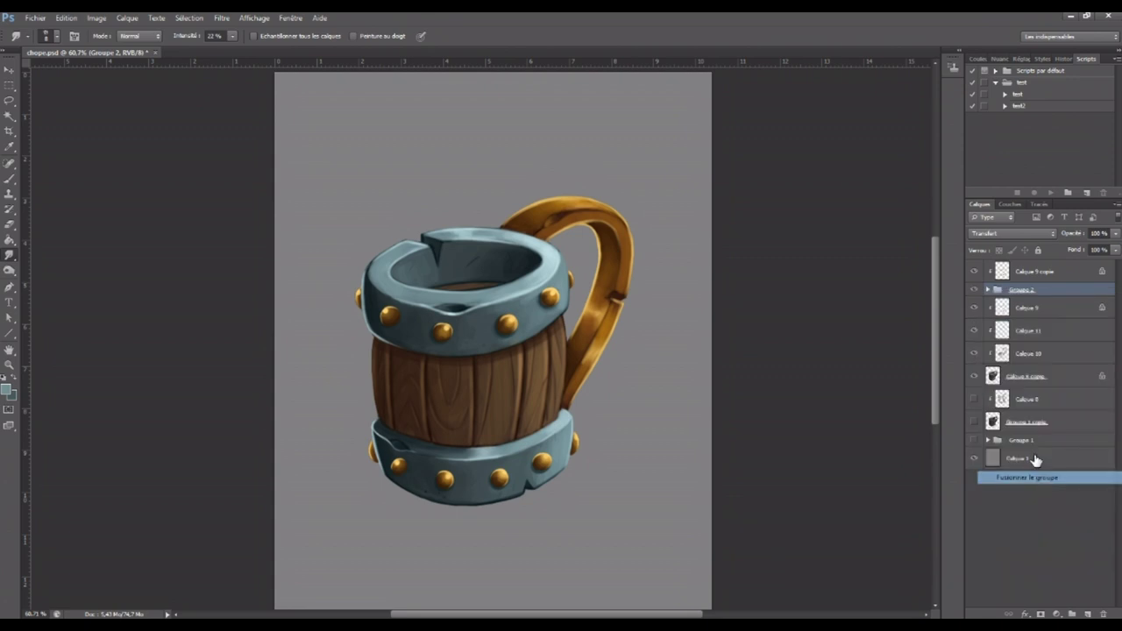
Hide the original layers, gather them into Groupe 3, and reselect merged Groupe 2
drag(974, 317, 975, 383)
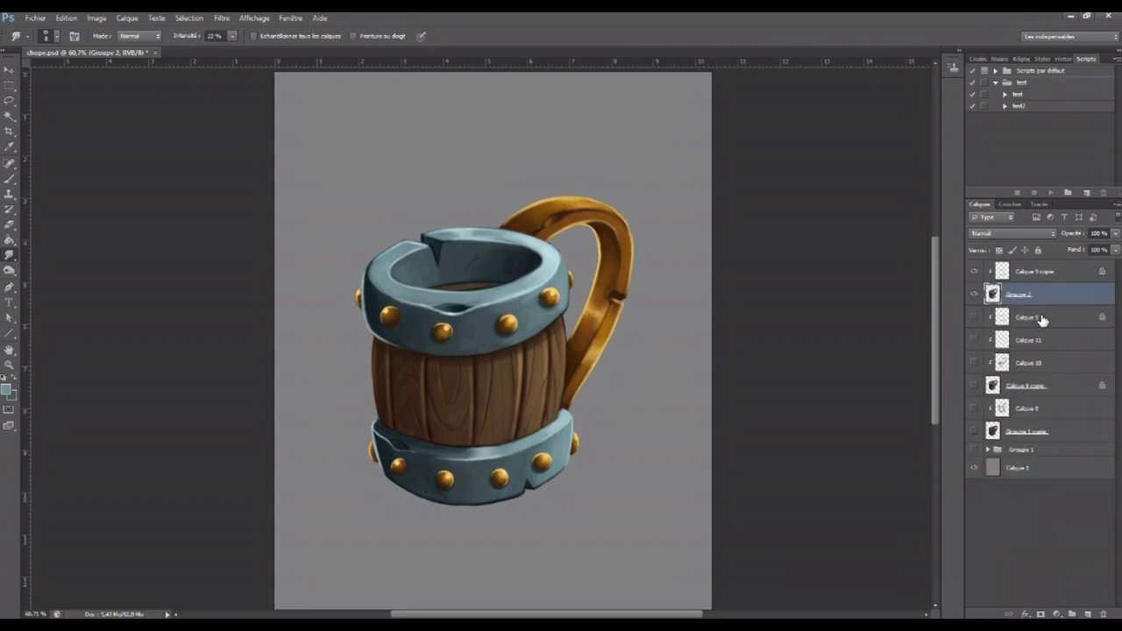
click(1042, 318)
shift+click(1061, 454)
drag(1060, 455, 1071, 614)
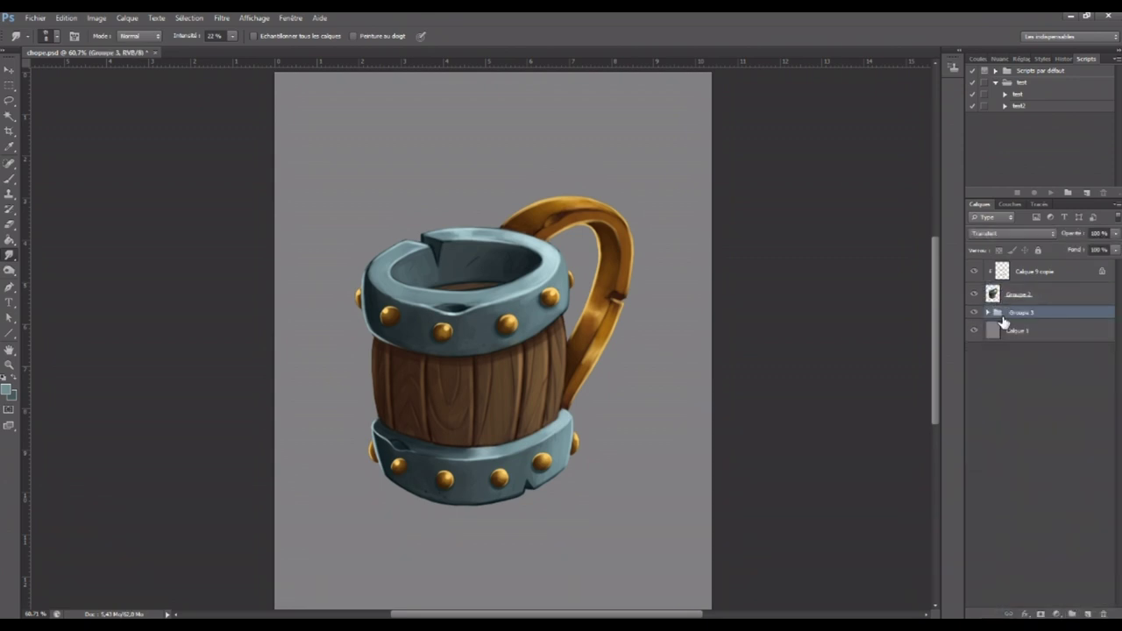
click(974, 272)
click(974, 272)
click(987, 293)
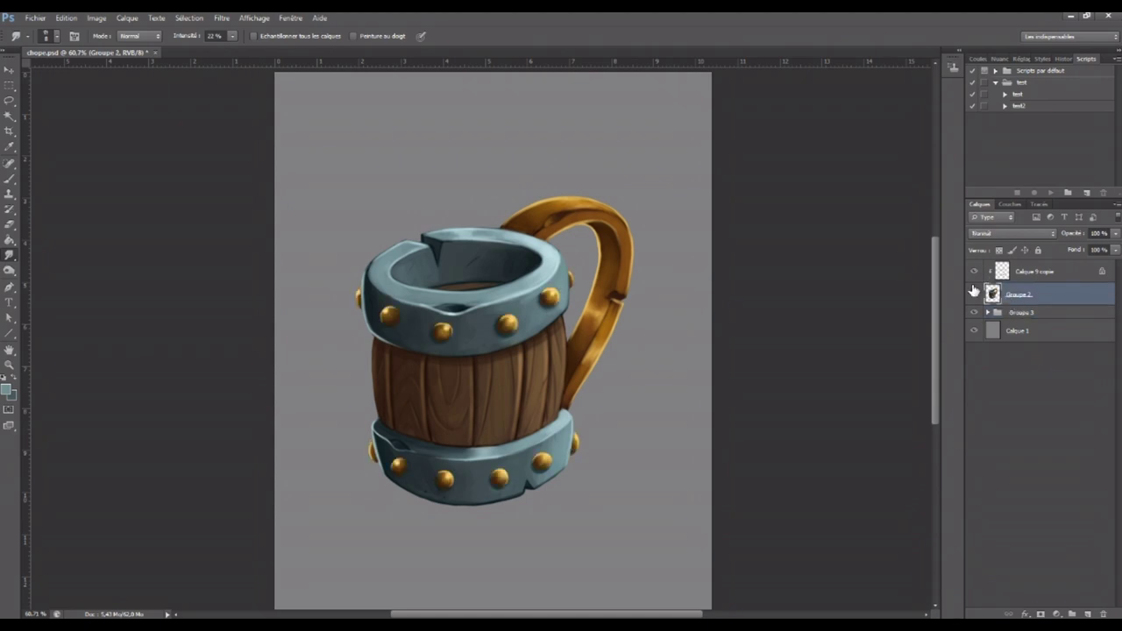
Sample the mug rim colour and lock the merged Groupe 2 layer
key(b)
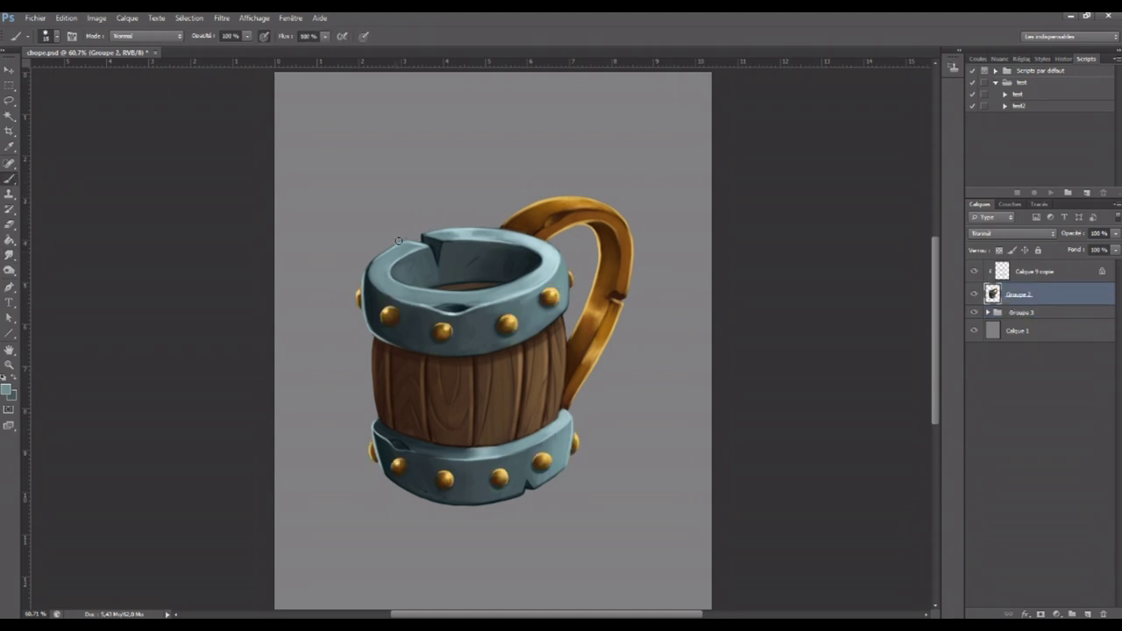
alt+click(465, 235)
click(1000, 251)
click(12, 256)
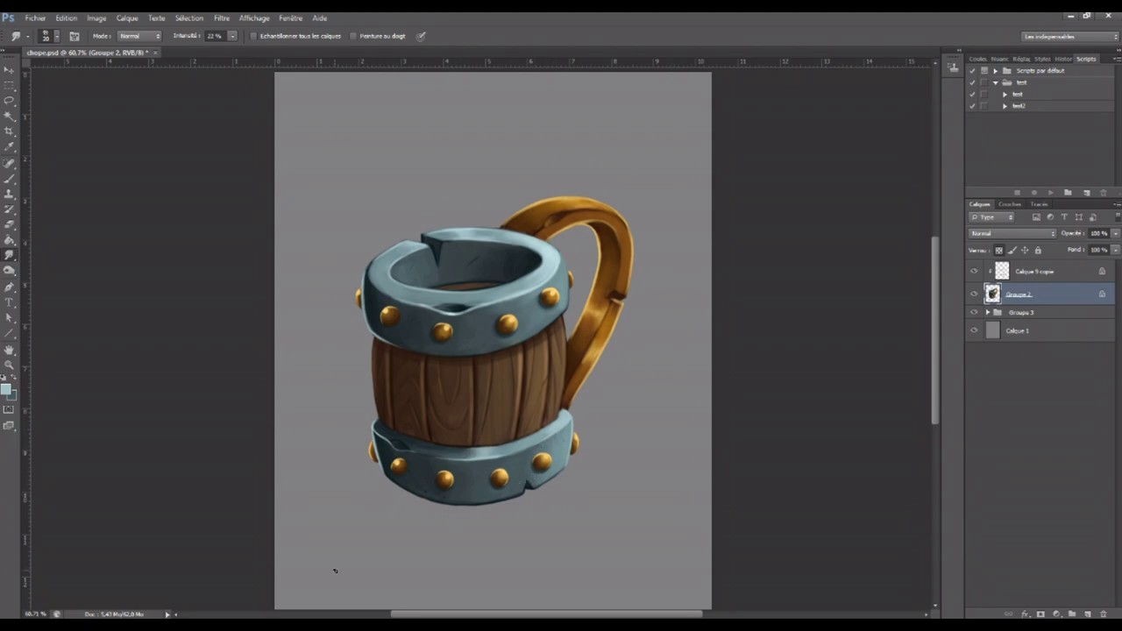
click(9, 344)
key(b)
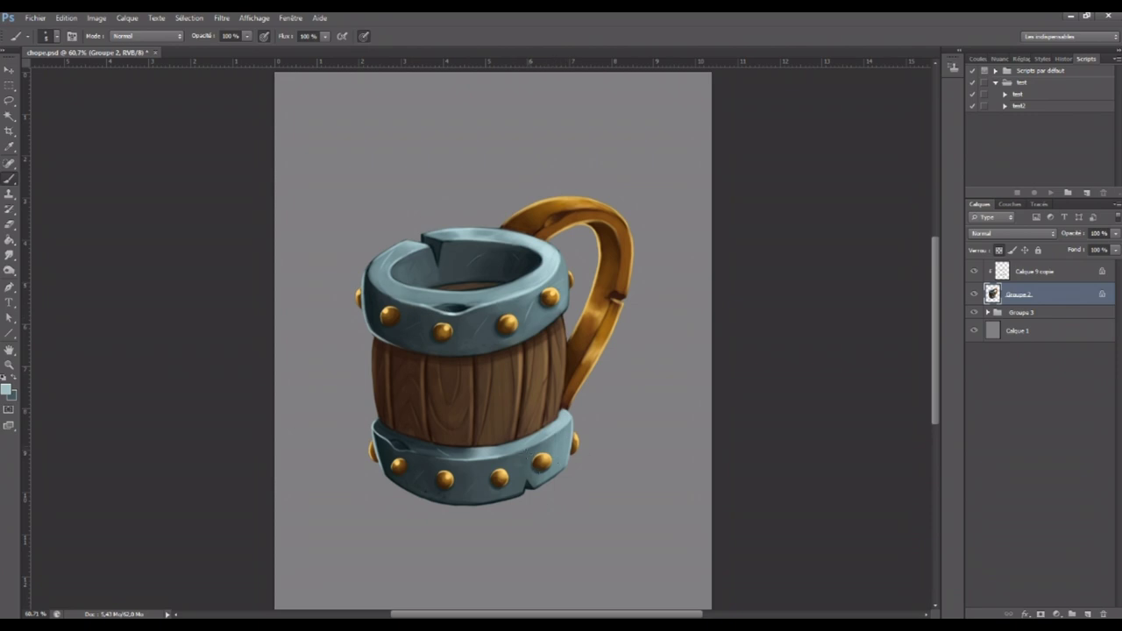
Paint a light scratch on the lower steel band and restore light blue as the painting colour
drag(517, 484, 512, 466)
key(x)
key(x)
key(bracketright)
key(x)
key(x)
Sample the handle's gold, lighten it in the Color Picker, then sample a brown from the painting
alt+click(552, 194)
click(7, 390)
click(637, 220)
key(Return)
alt+click(526, 360)
Zoom in and paint light highlights along the barrel's left, right and plank edges
click(19, 365)
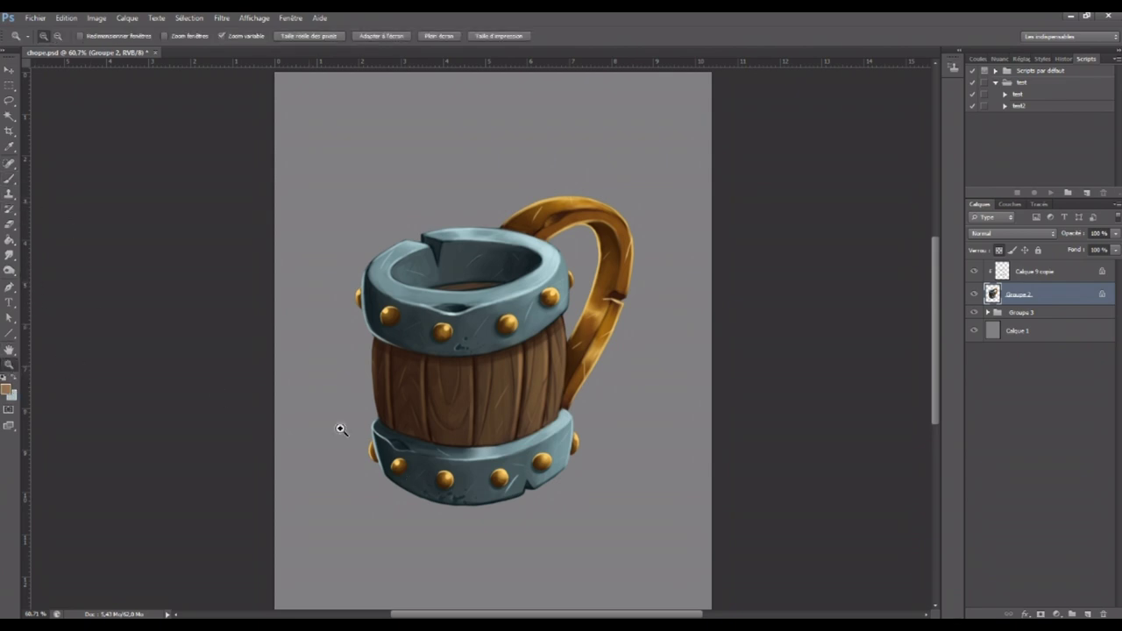
drag(341, 428, 463, 464)
click(18, 184)
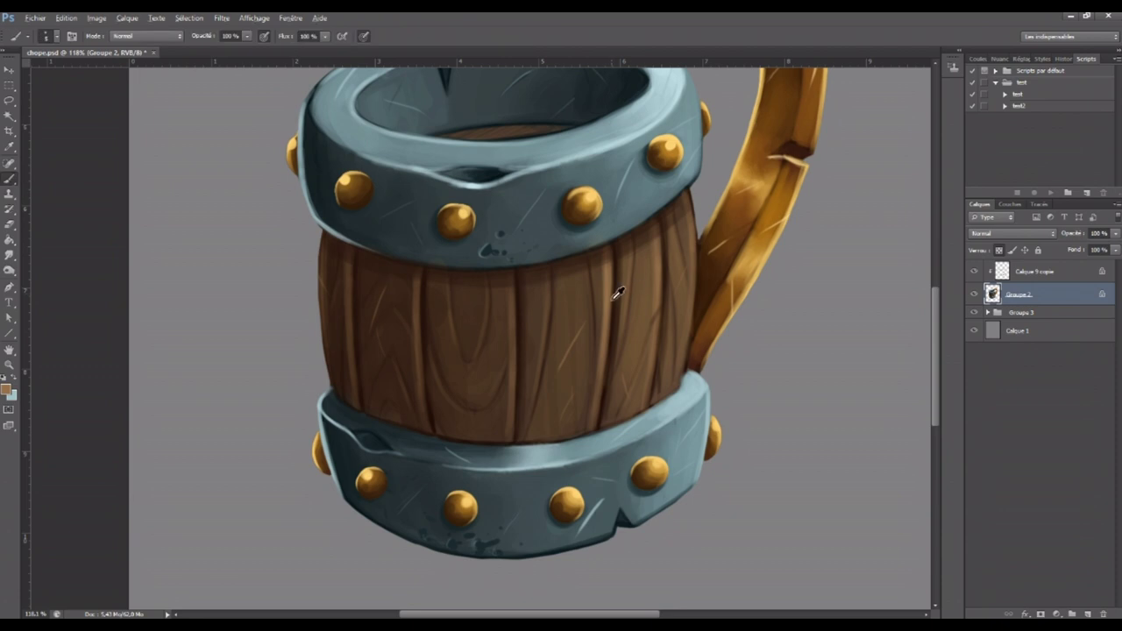
drag(319, 233, 338, 399)
mouse_move(691, 217)
mouse_down()
mouse_move(690, 200)
mouse_move(685, 380)
mouse_up()
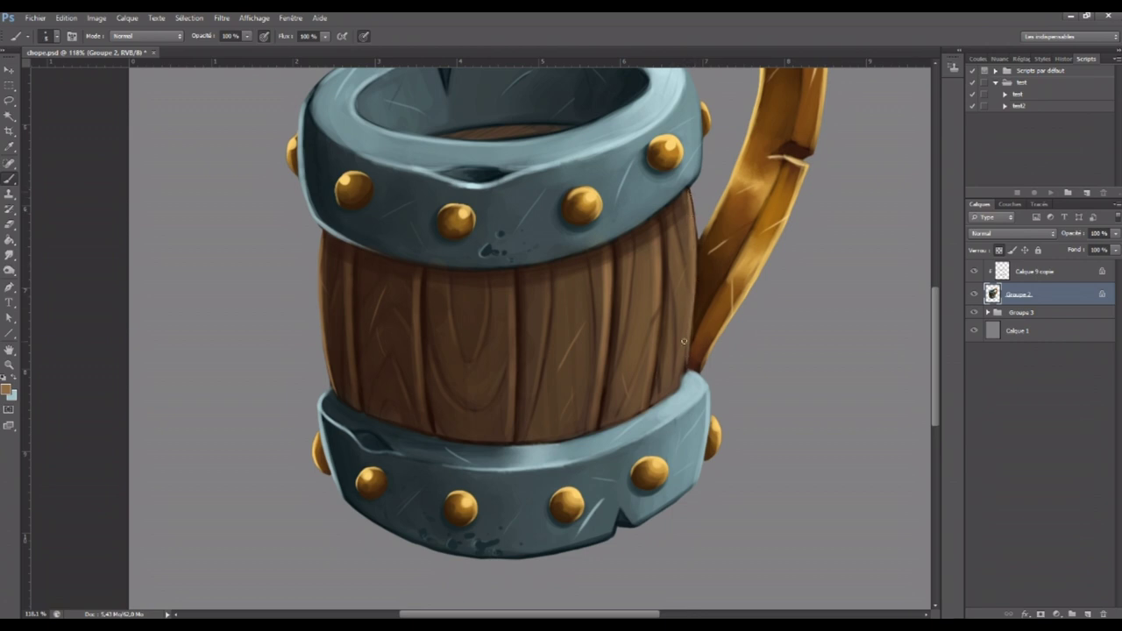
drag(692, 298, 678, 380)
drag(656, 234, 658, 261)
drag(608, 309, 611, 365)
drag(515, 286, 513, 380)
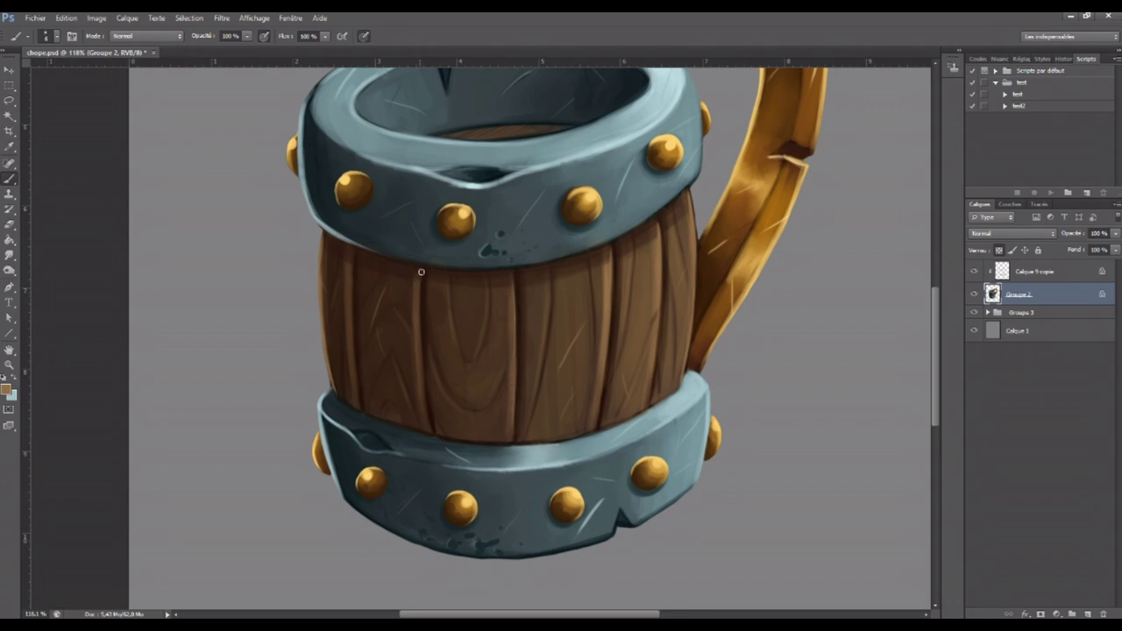
drag(419, 295, 419, 361)
drag(350, 278, 350, 317)
Resize the brush, paint a thin light line along a left plank edge, and zoom out
key(bracketright)
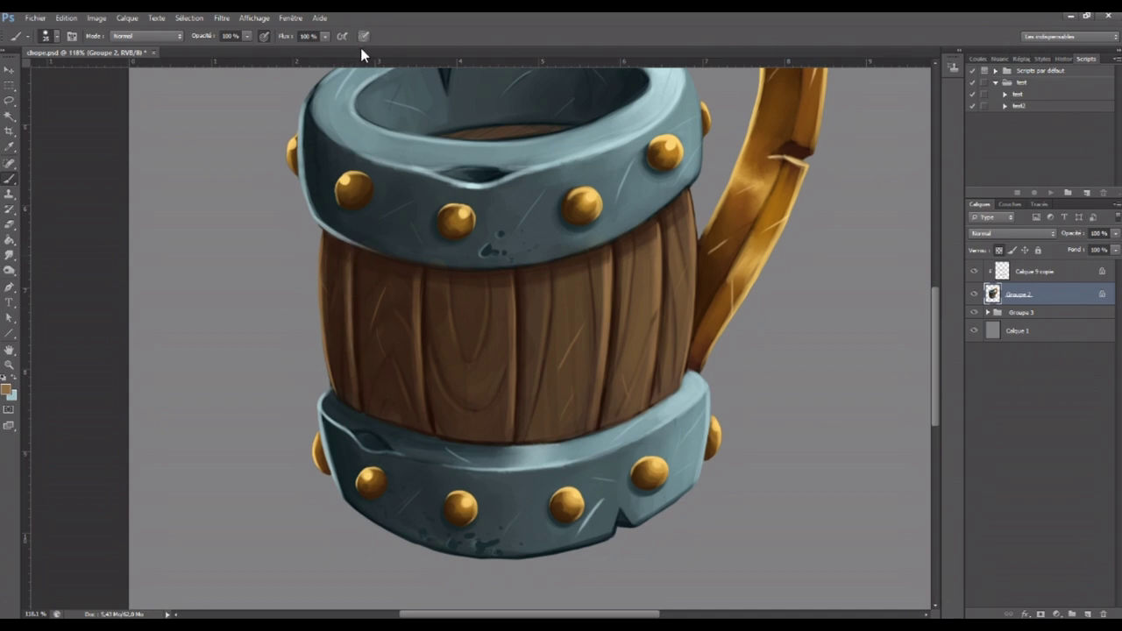
key(bracketleft)
key(bracketleft)
key(bracketleft)
drag(349, 251, 349, 338)
drag(350, 270, 351, 307)
click(10, 365)
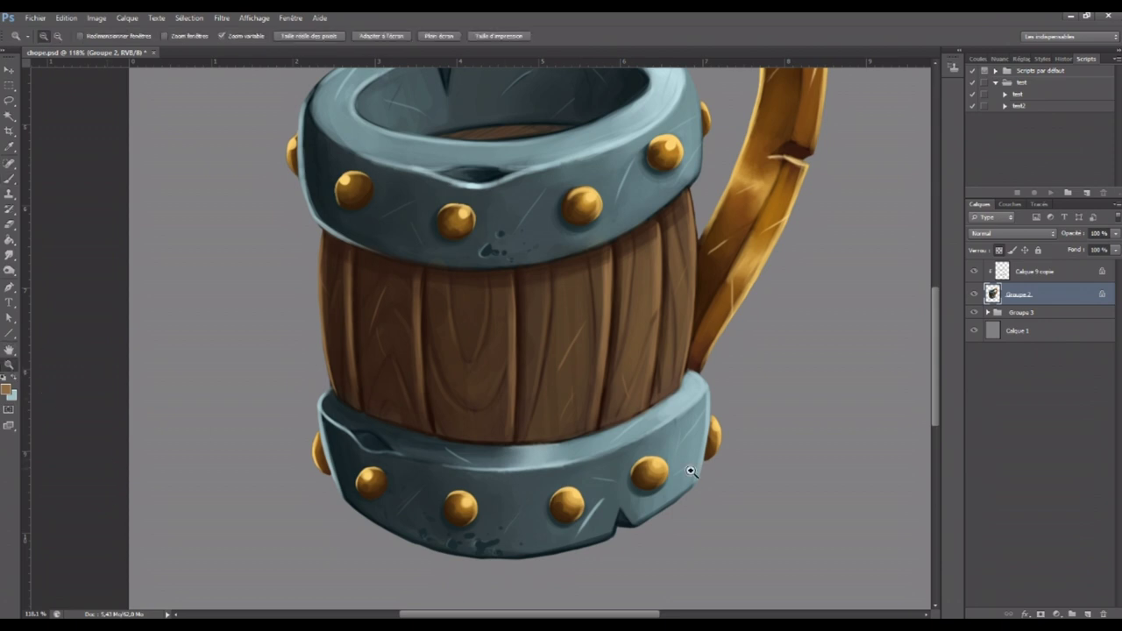
scroll(697, 466, down, 4)
scroll(551, 410, up, 2)
scroll(579, 413, up, 1)
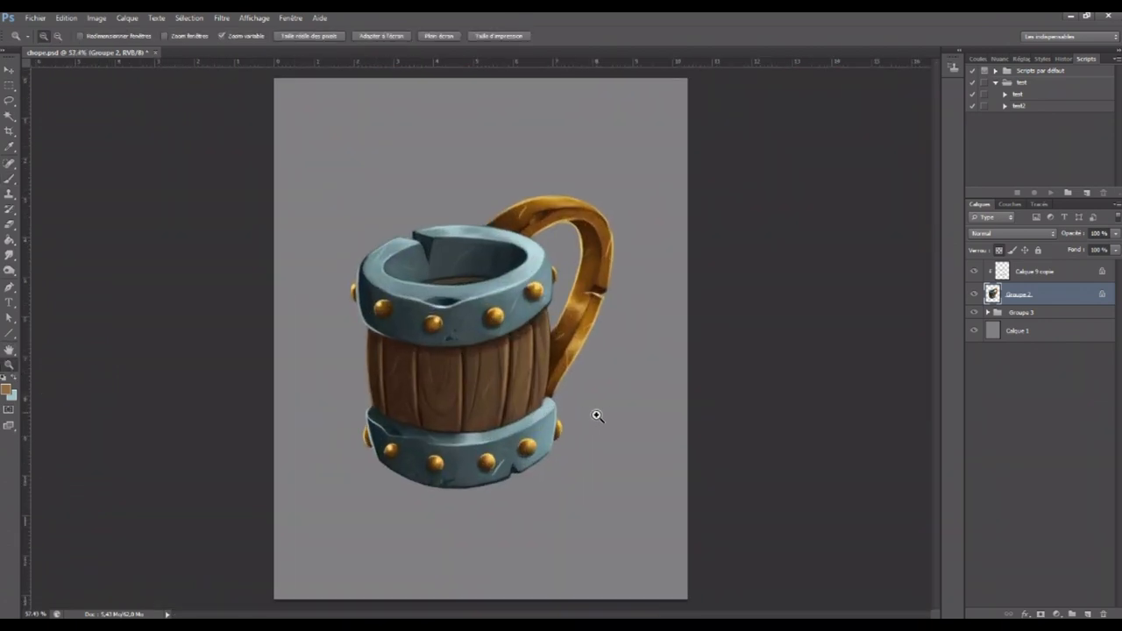
scroll(647, 363, up, 4)
Sample the rim's light blue-grey and paint it along the inner rim
key(b)
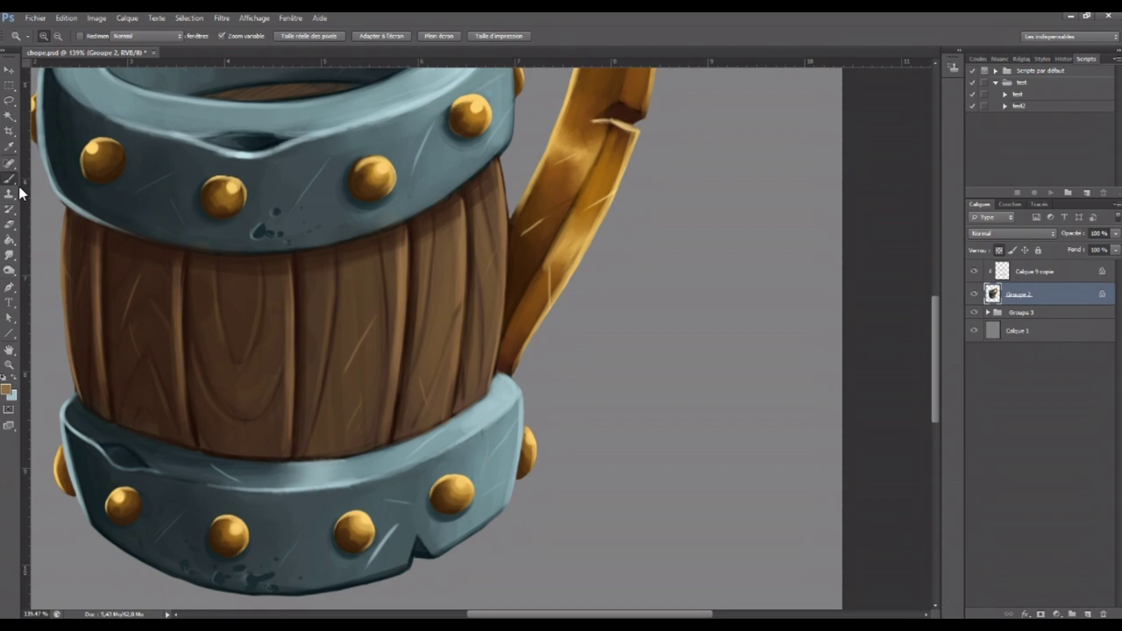
alt+click(276, 105)
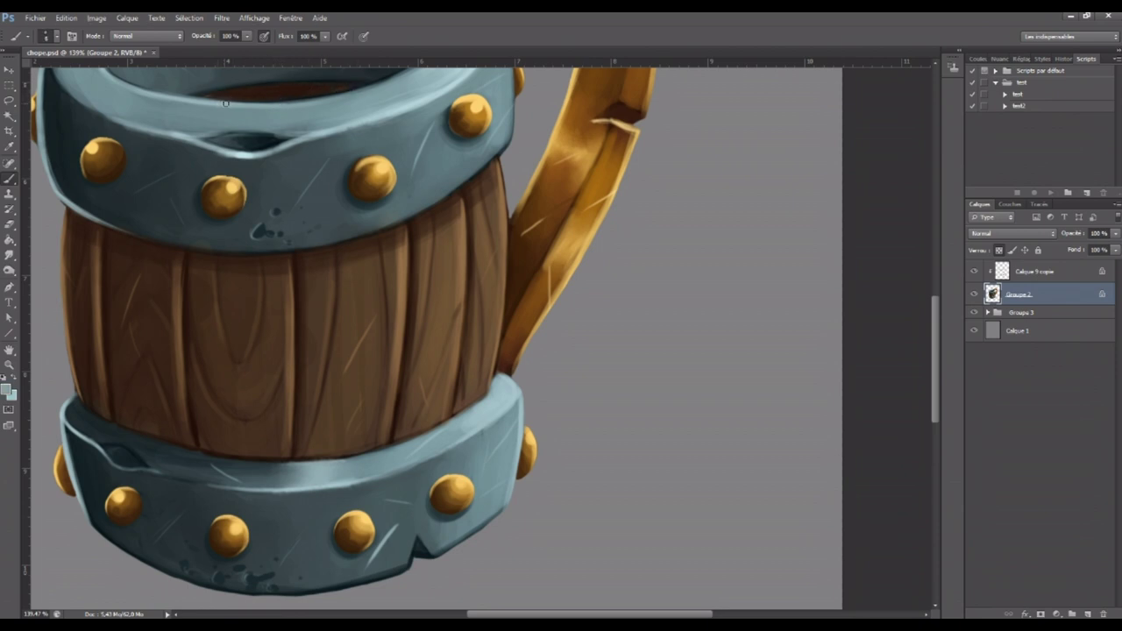
drag(324, 100, 425, 69)
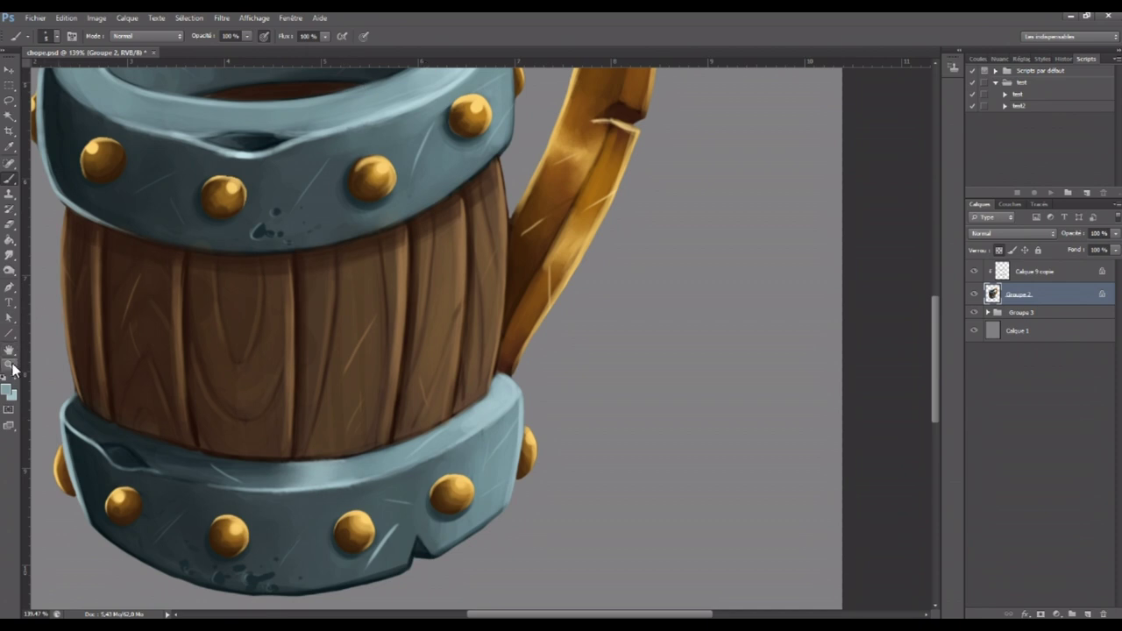
Zoom out to the whole tankard and open the Brightness/Contrast adjustment
click(8, 364)
alt+click(388, 333)
drag(590, 385, 614, 394)
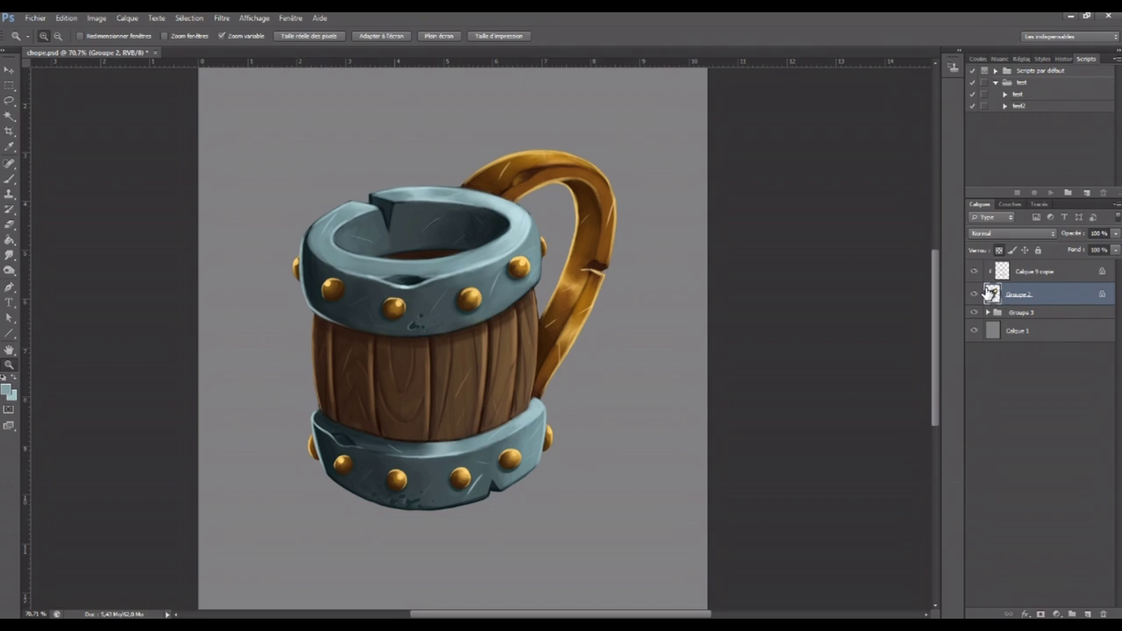
click(96, 17)
click(278, 49)
Apply Brightness/Contrast at Contrast 25 to Groupe 2, then Contrast 30 to Calque 9 copie
mouse_move(754, 186)
mouse_down()
mouse_move(770, 188)
mouse_move(756, 160)
mouse_up()
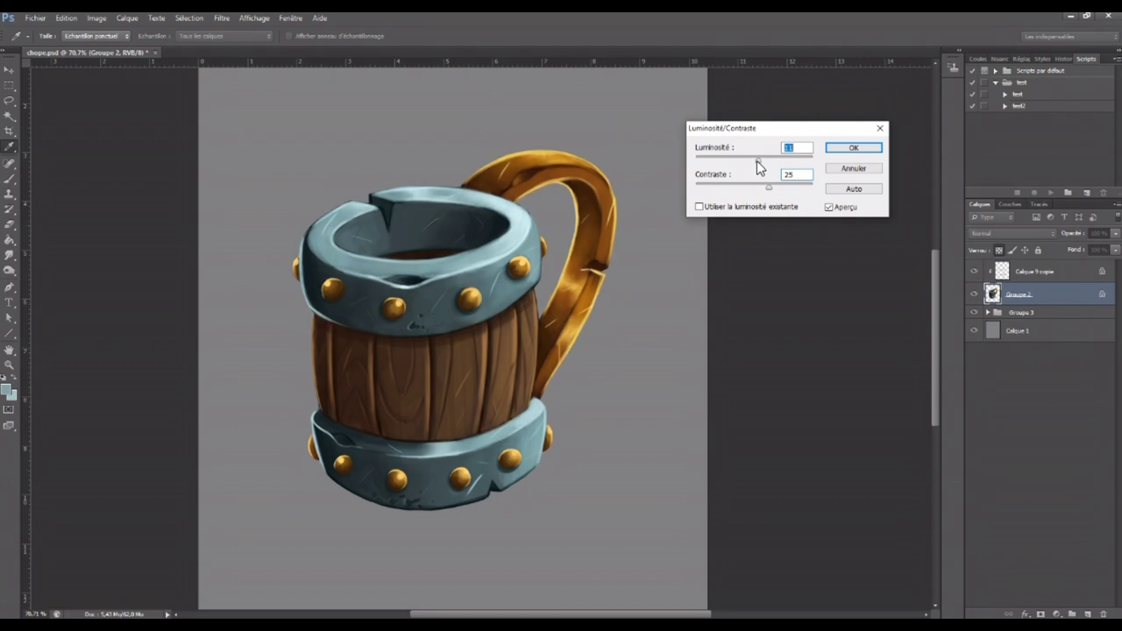
click(857, 147)
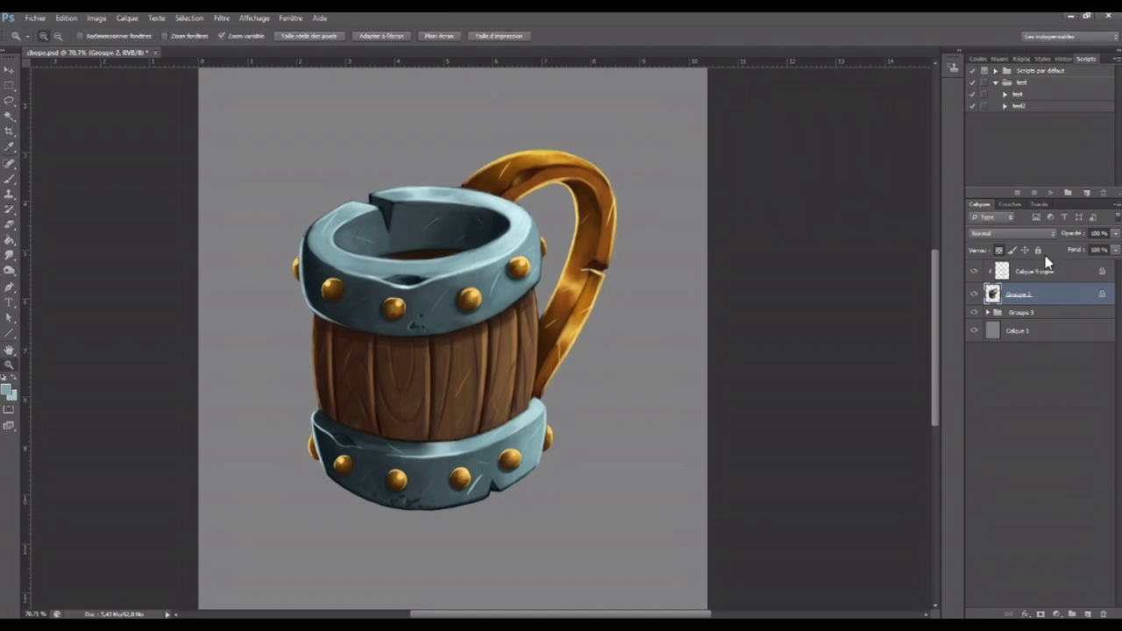
click(1008, 272)
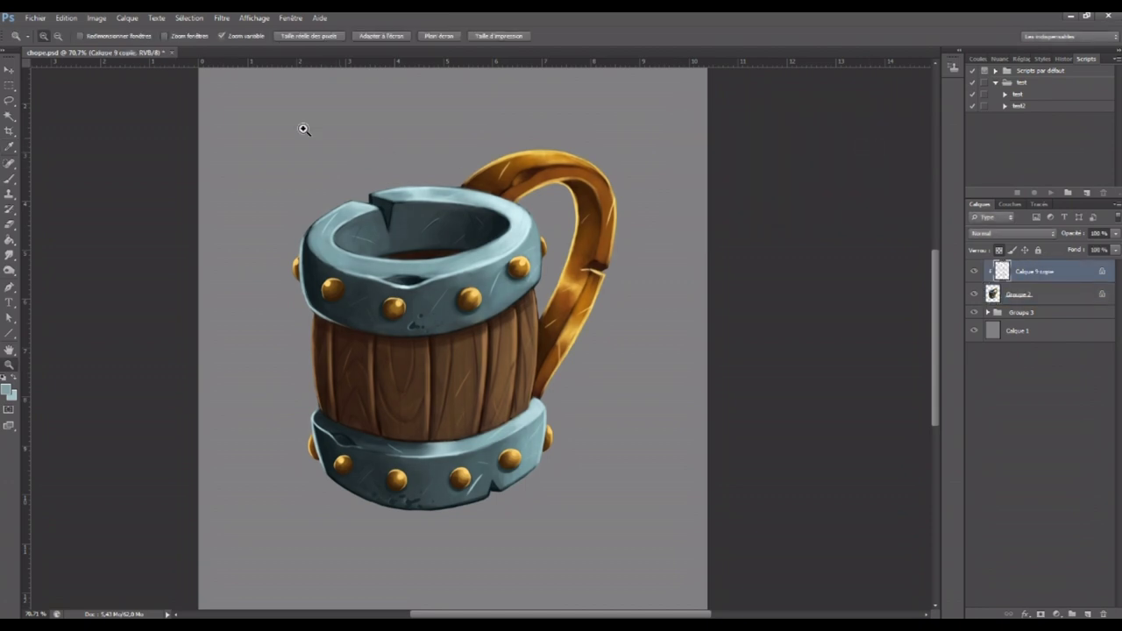
click(96, 18)
click(289, 44)
key(Tab)
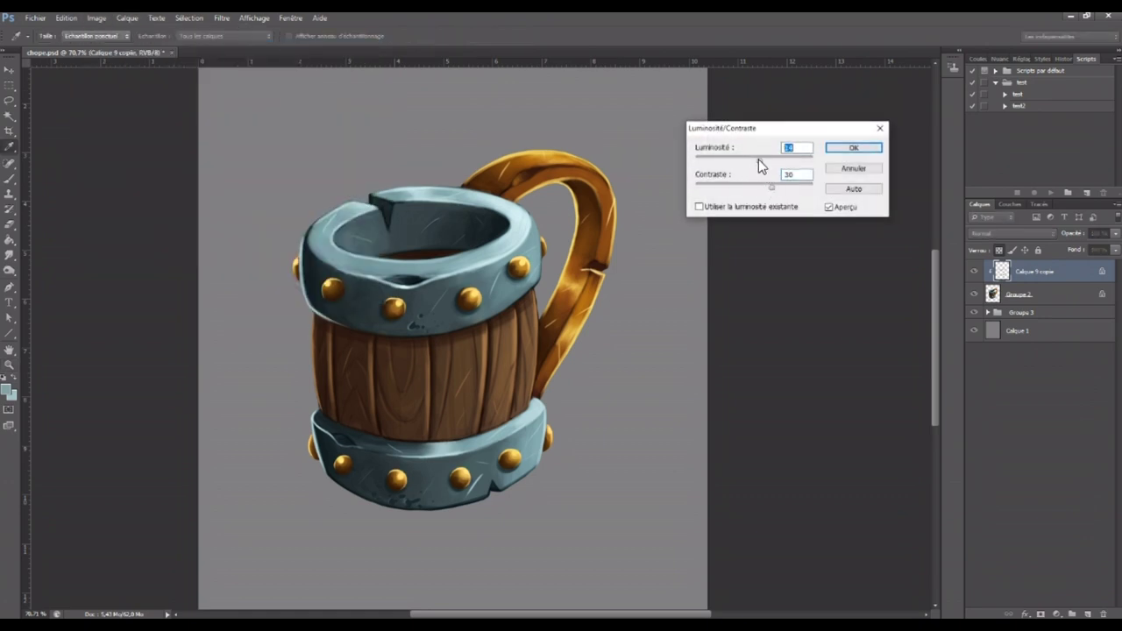
key(Return)
key(z)
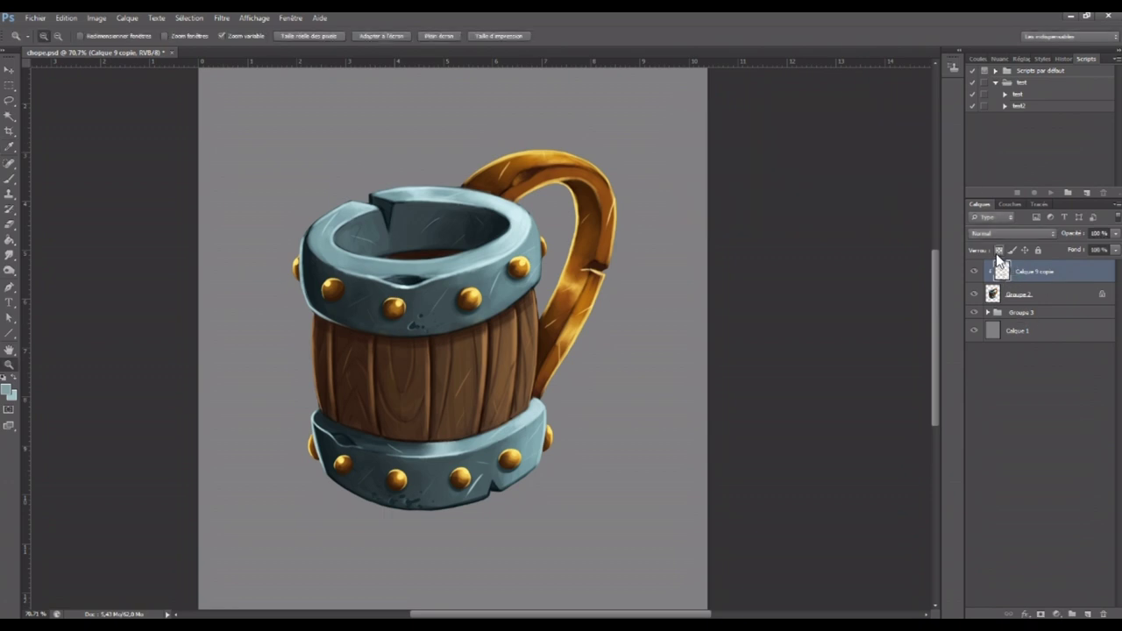
Zoom in and trim the top band's rivet edges with band blue and dark paint
drag(422, 320, 494, 343)
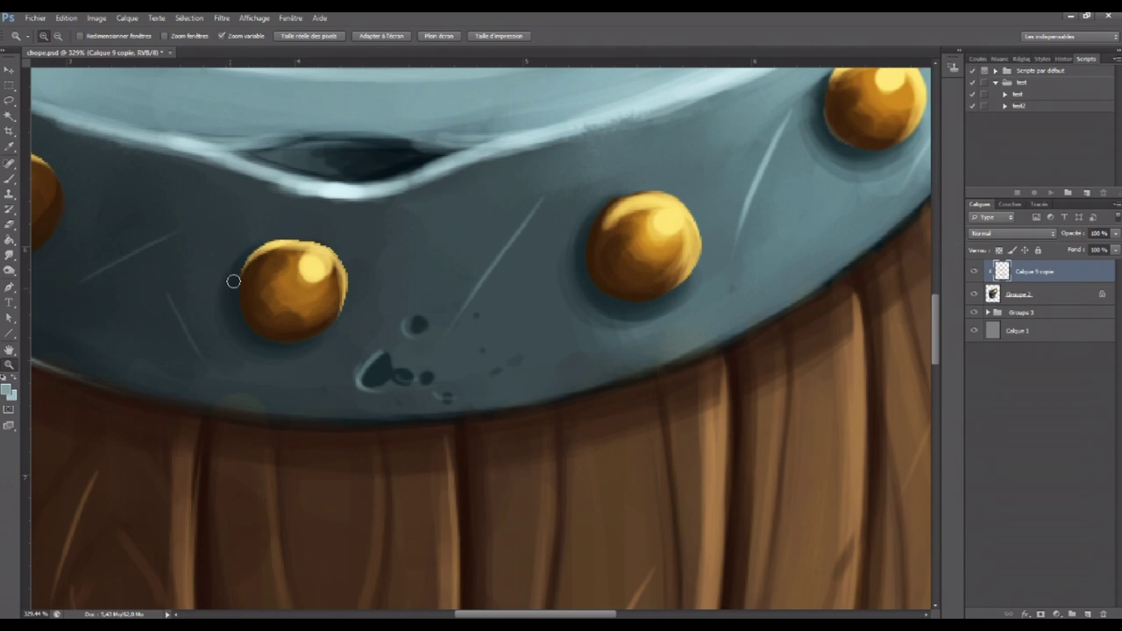
mouse_move(275, 239)
mouse_down()
mouse_move(318, 238)
mouse_move(352, 281)
mouse_up()
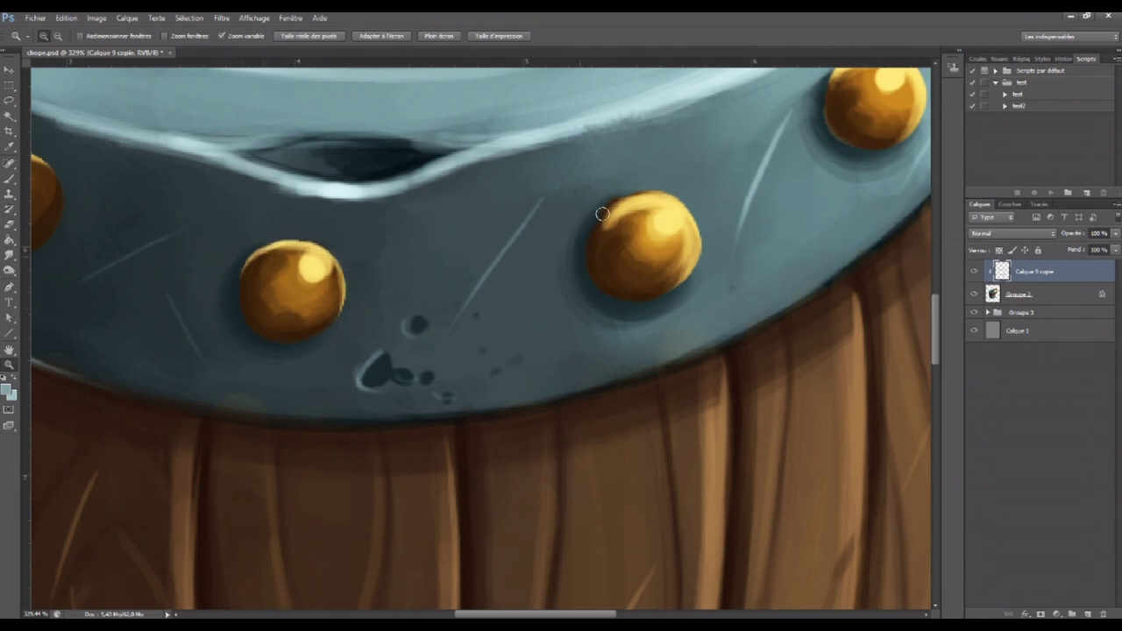
mouse_move(675, 198)
mouse_down()
mouse_move(698, 245)
mouse_move(696, 274)
mouse_up()
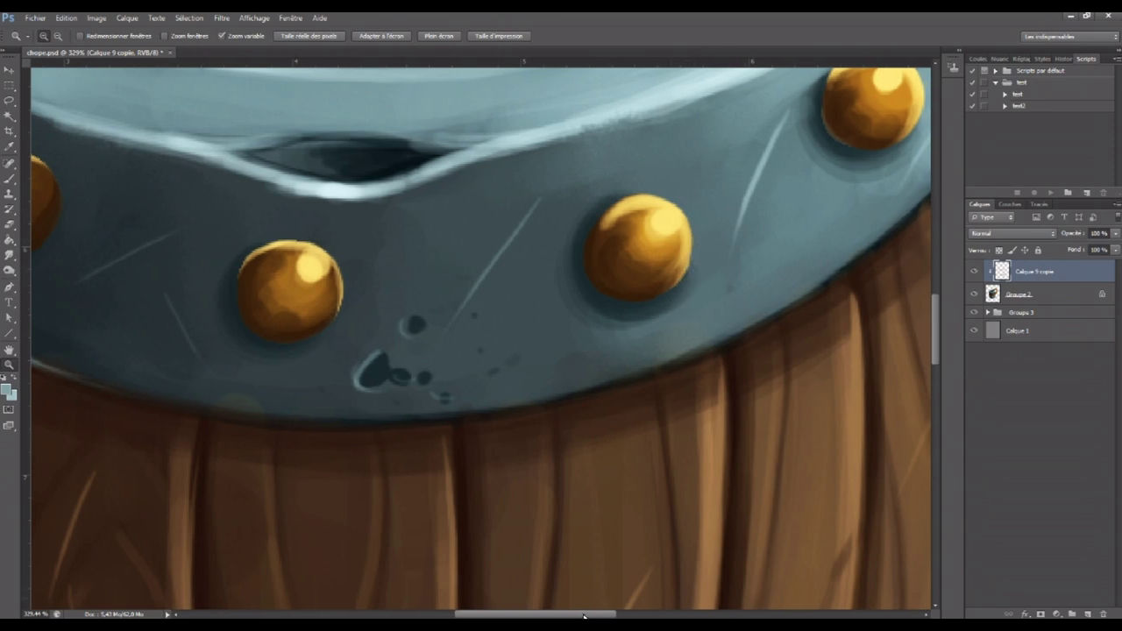
scroll(904, 351, right, 5)
scroll(904, 352, up, 5)
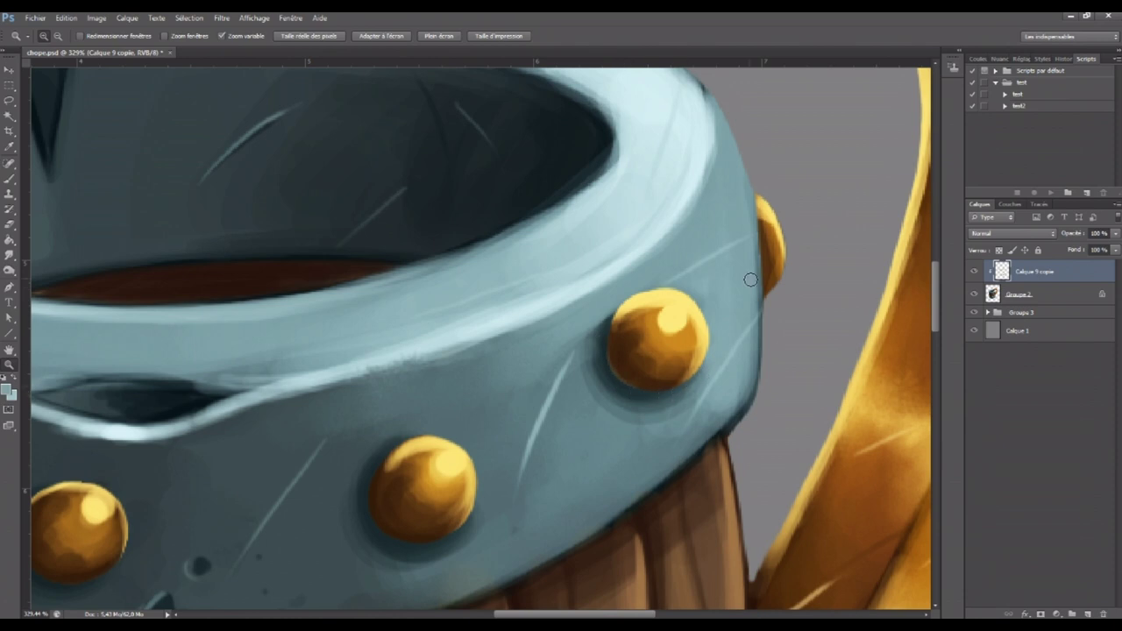
drag(582, 607, 475, 608)
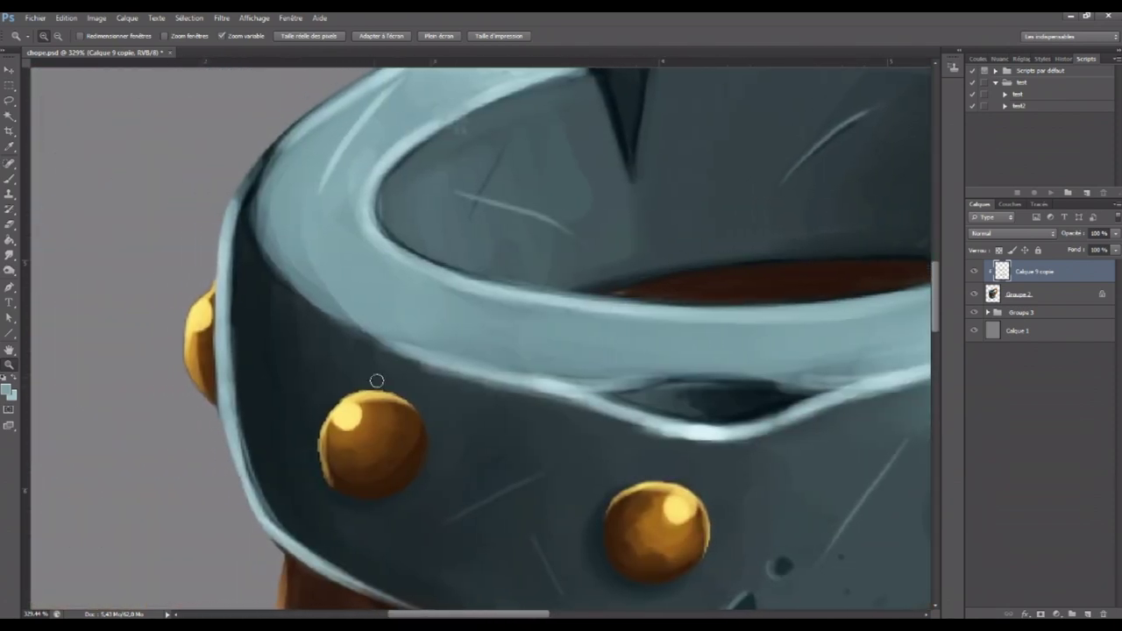
drag(316, 465, 315, 450)
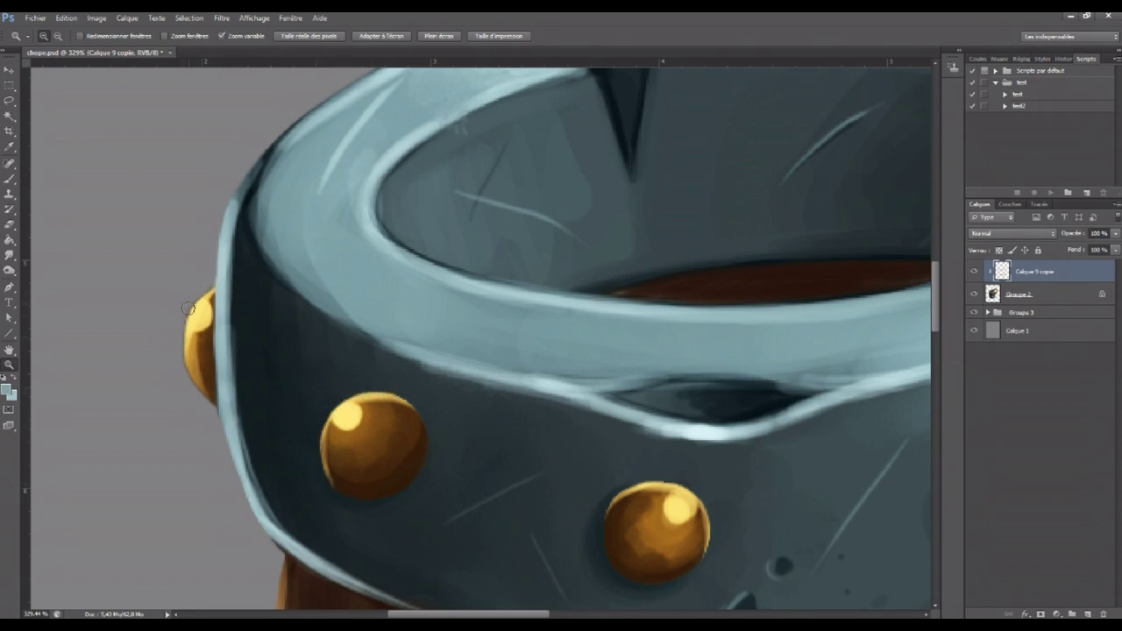
drag(935, 298, 937, 396)
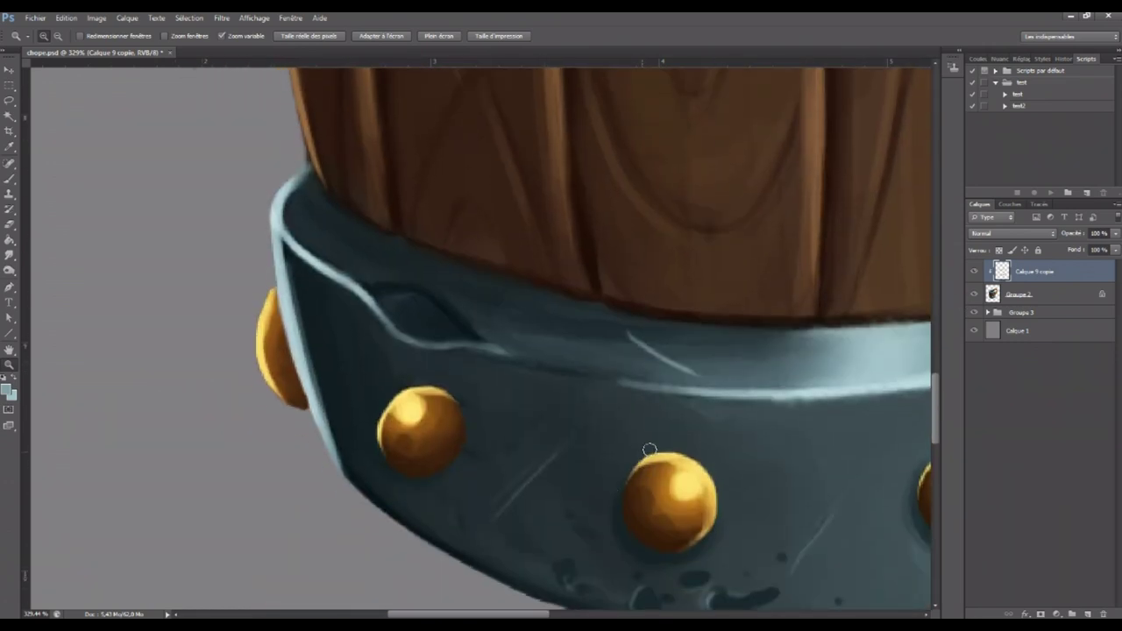
drag(543, 616, 637, 615)
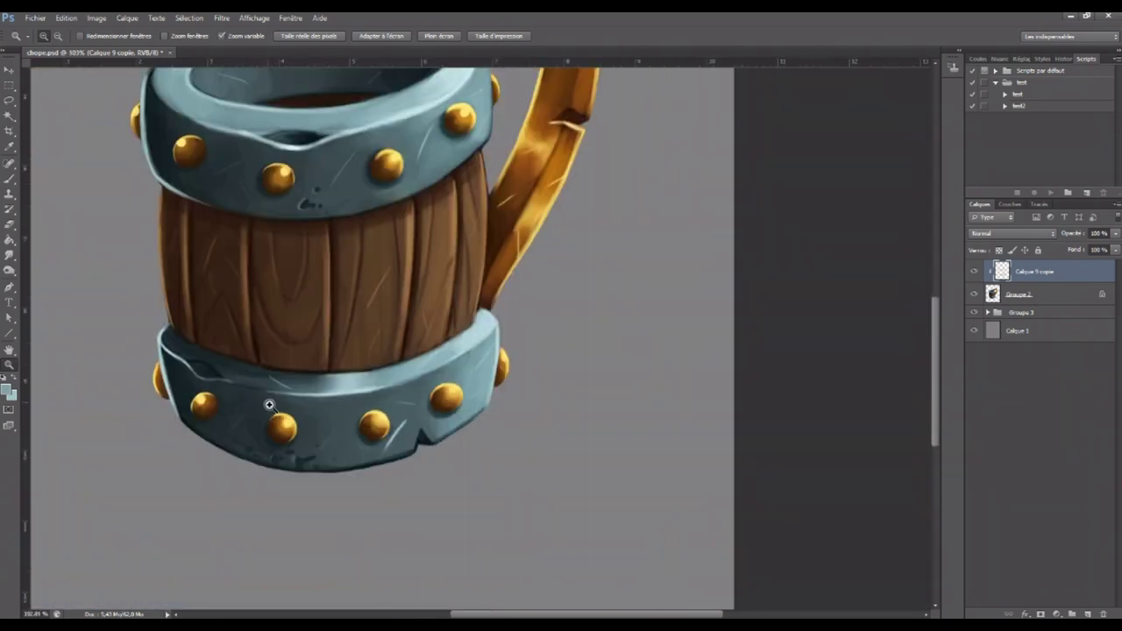
Zoom out, reselect the Brush, and add the empty shadow layer Calque 12
drag(369, 398, 272, 409)
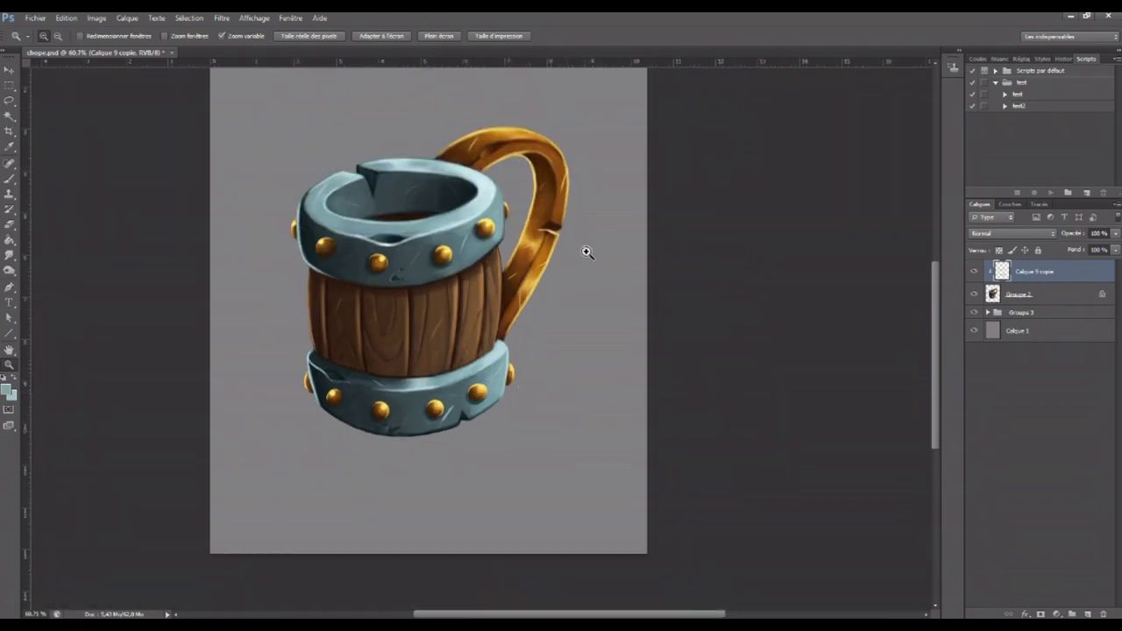
drag(586, 250, 573, 298)
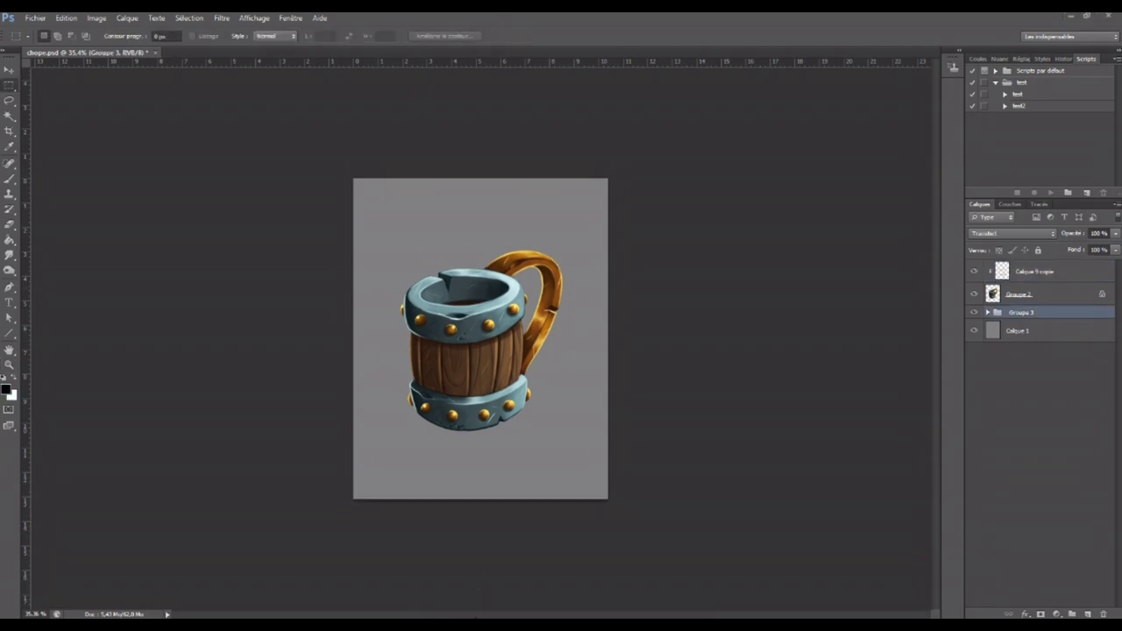
click(9, 179)
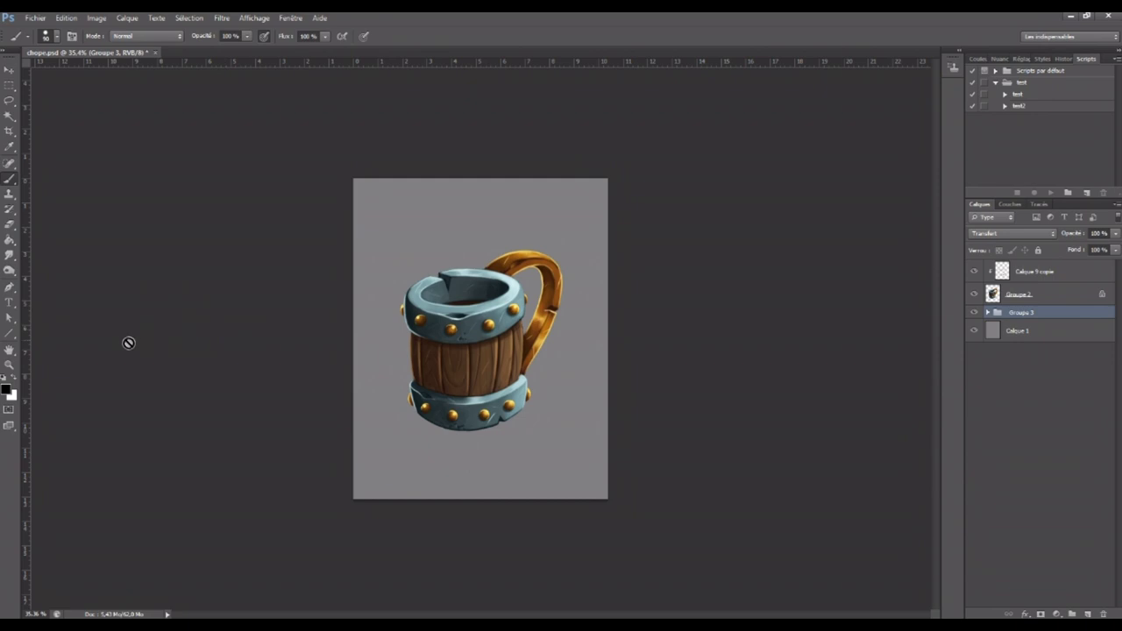
click(1087, 614)
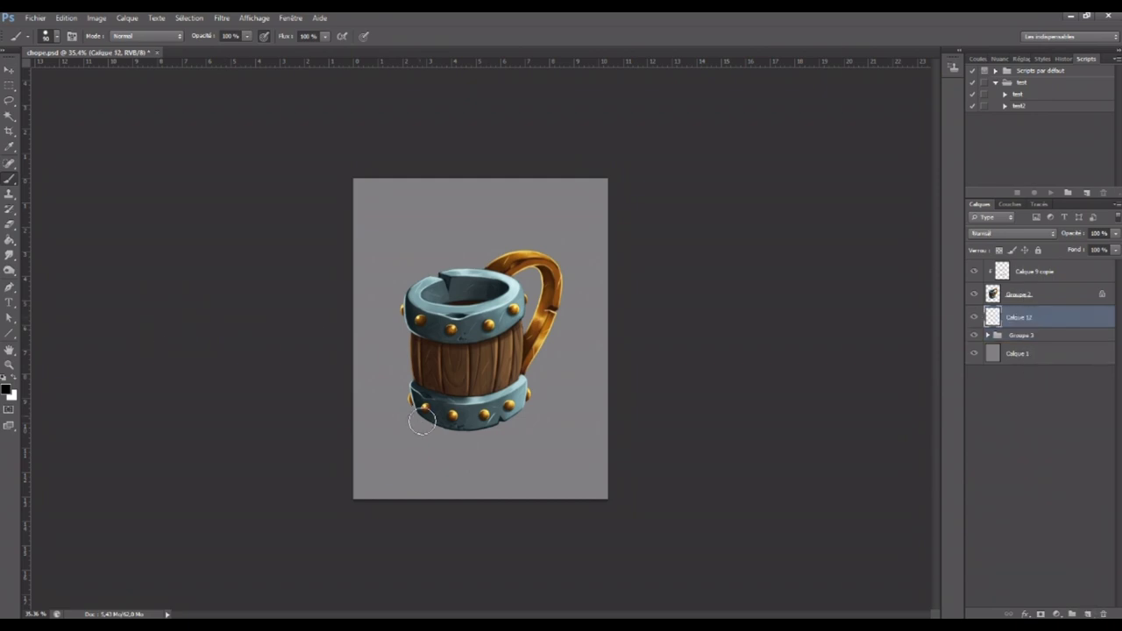
Paint a soft black shadow under the base on Calque 12 and erase its lower and left edges
mouse_move(429, 418)
mouse_down()
mouse_move(408, 434)
mouse_move(434, 425)
mouse_up()
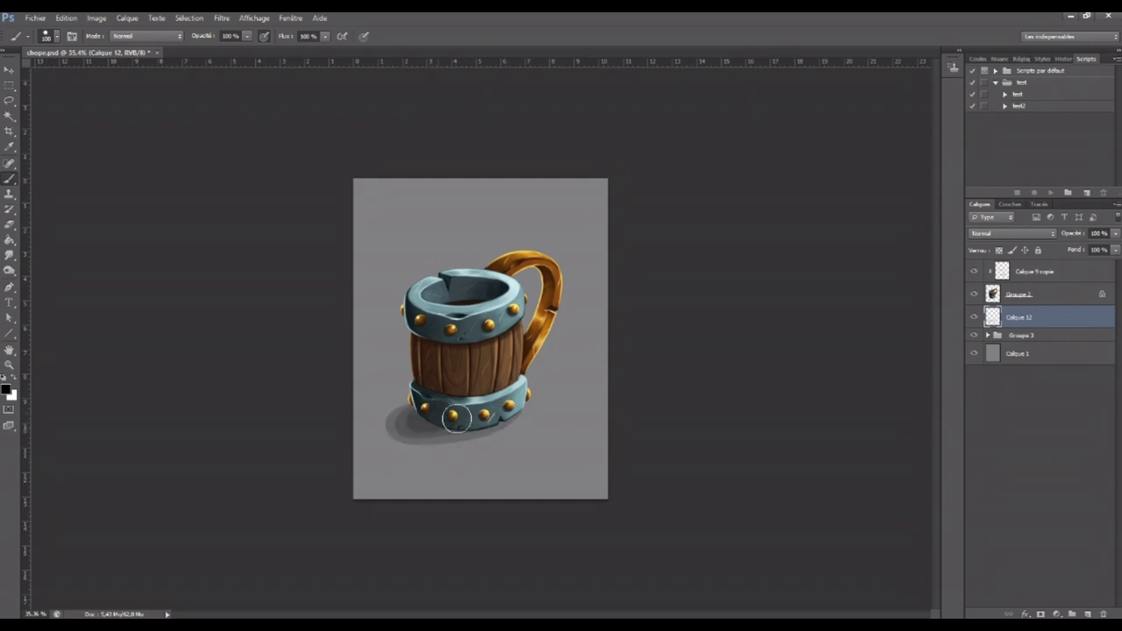
mouse_move(428, 428)
mouse_down()
mouse_move(507, 421)
mouse_move(412, 439)
mouse_move(499, 431)
mouse_move(409, 424)
mouse_move(443, 414)
mouse_move(401, 436)
mouse_up()
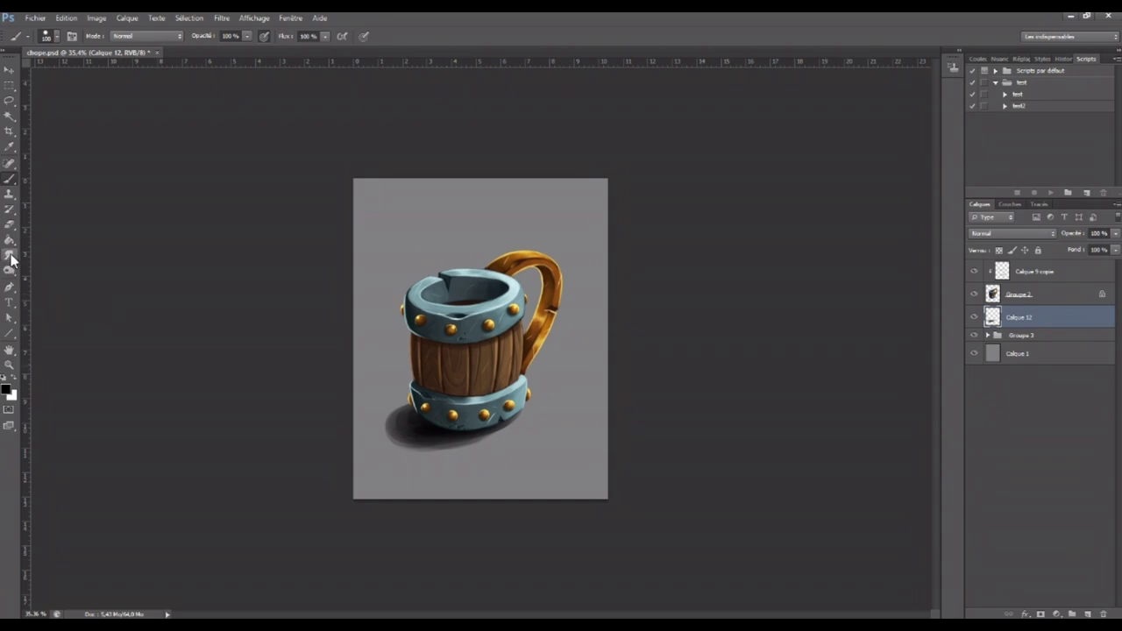
click(9, 224)
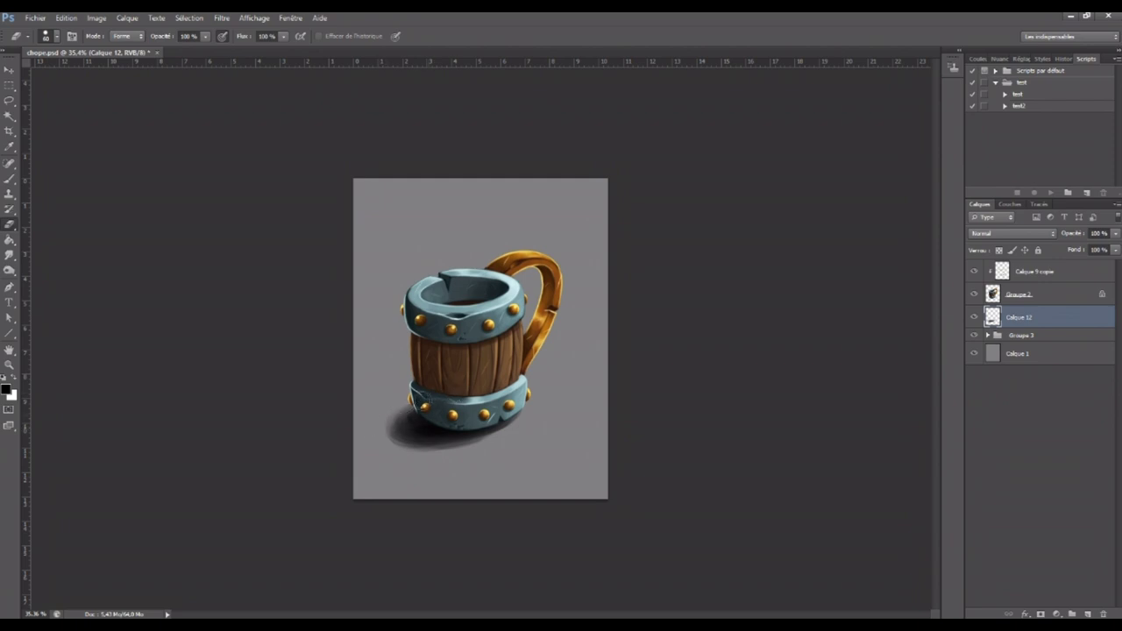
drag(383, 445, 449, 456)
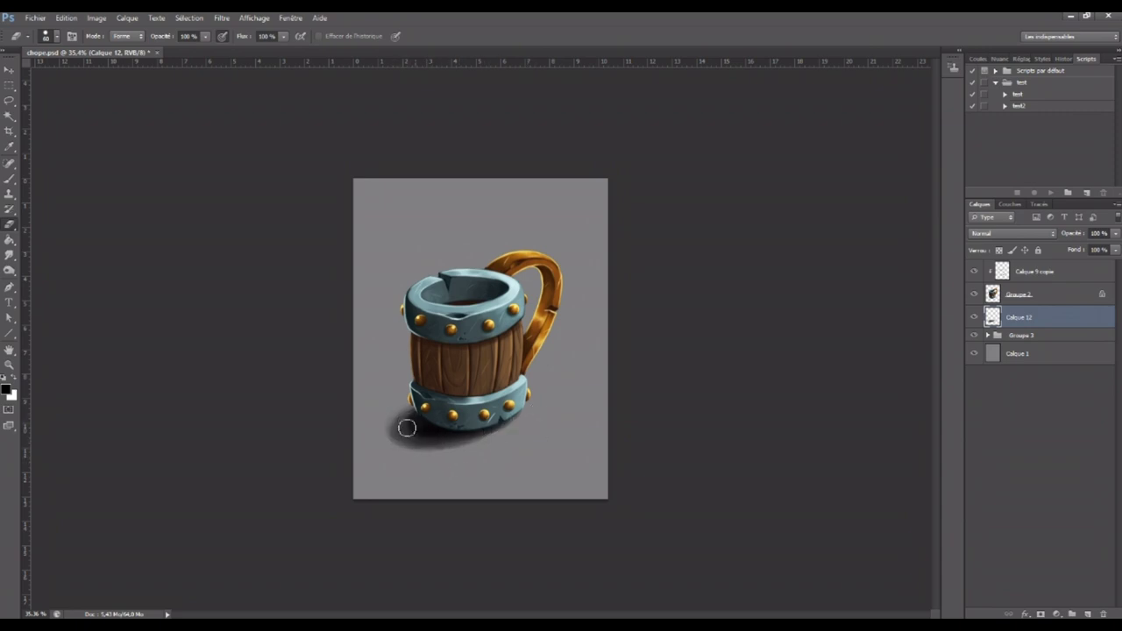
drag(415, 440, 388, 428)
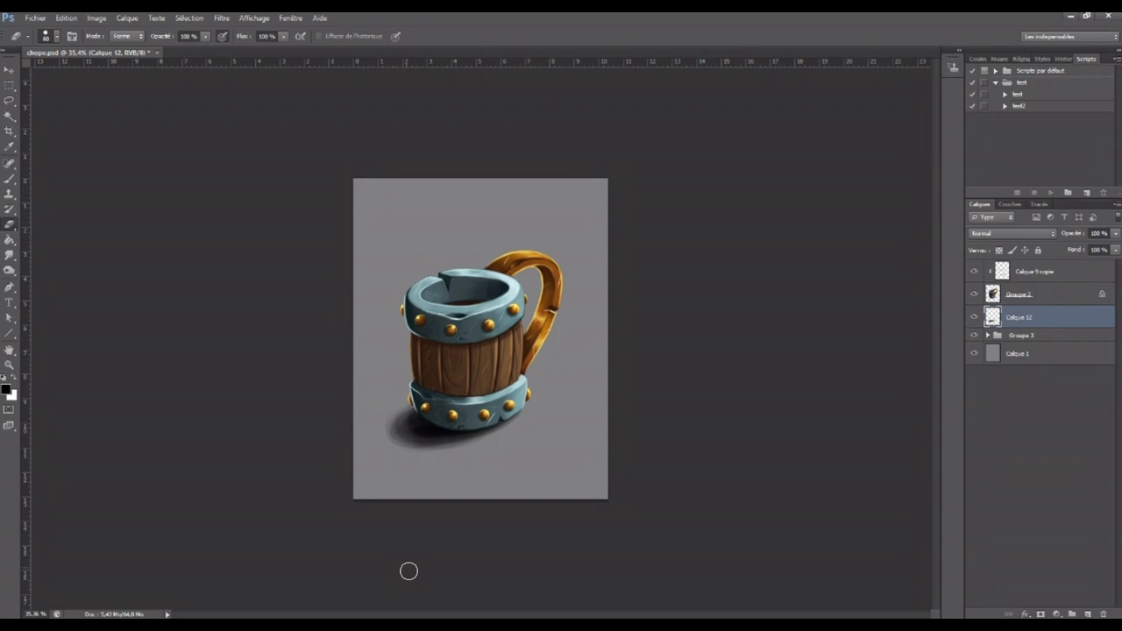
click(9, 85)
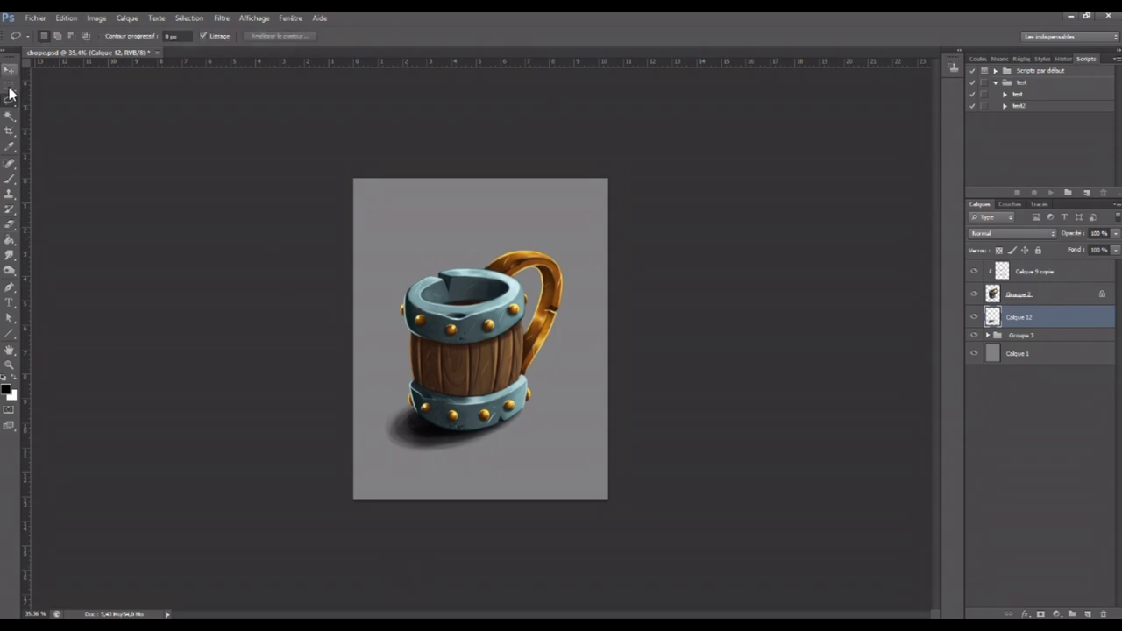
Warp the shadow, pulling its lower-left and right sides outward, and commit the warp
right_click(501, 413)
click(627, 470)
right_click(491, 416)
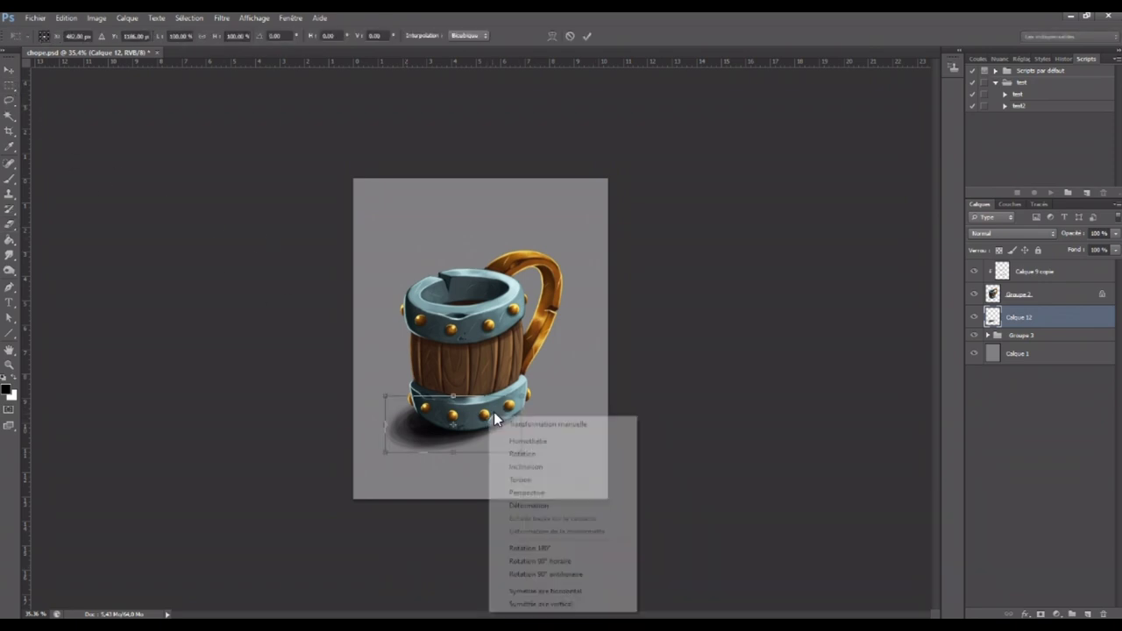
click(543, 506)
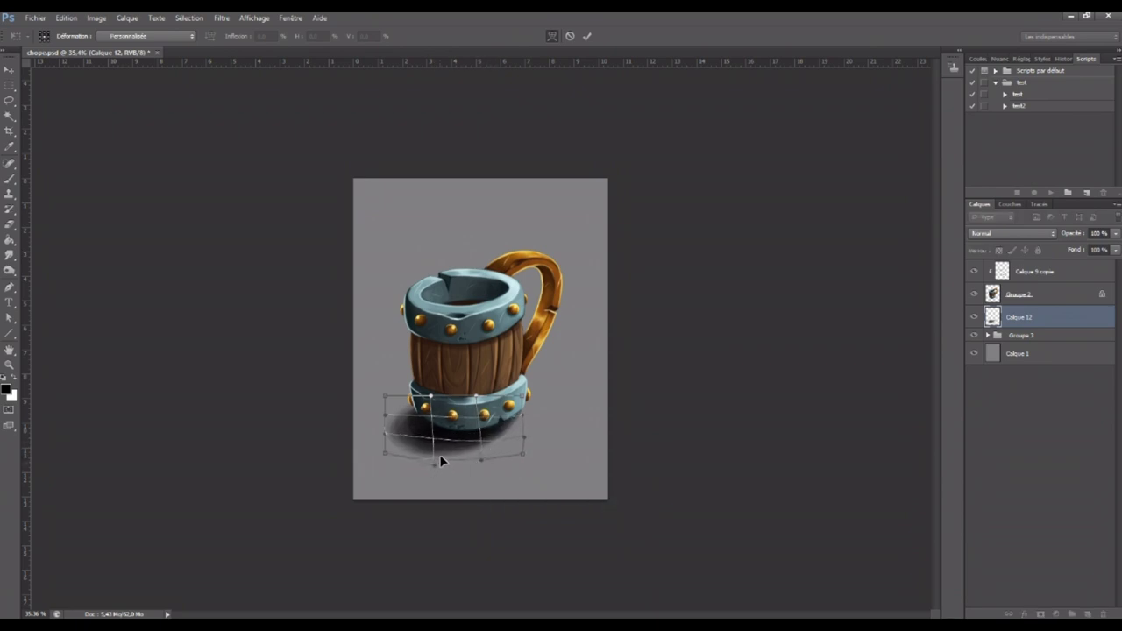
drag(394, 454, 391, 444)
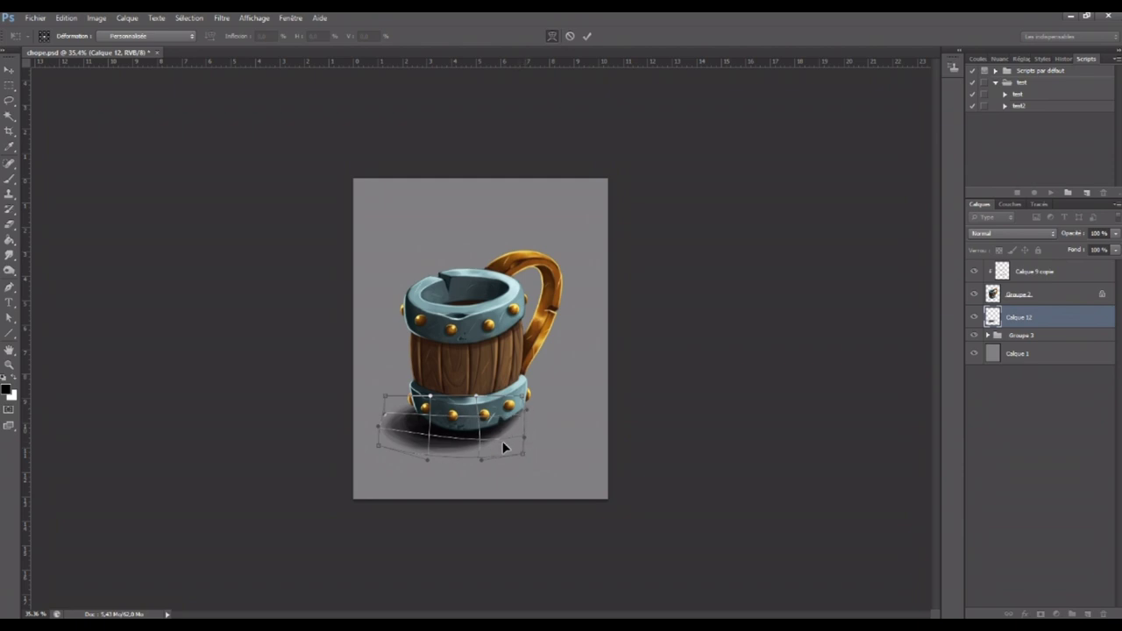
drag(524, 436, 546, 425)
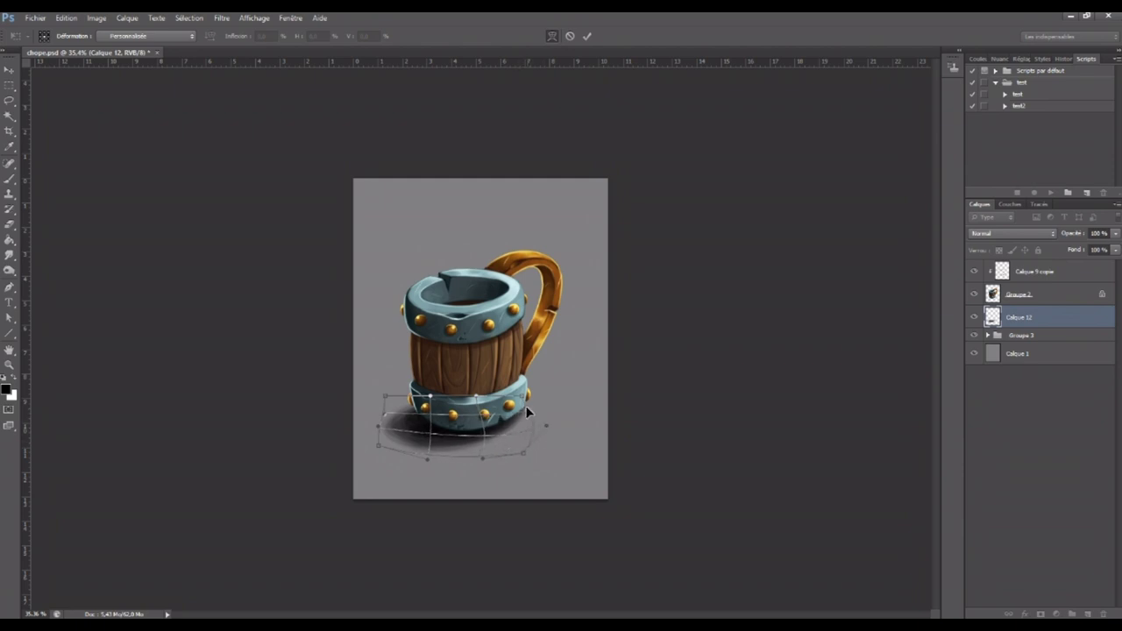
click(588, 36)
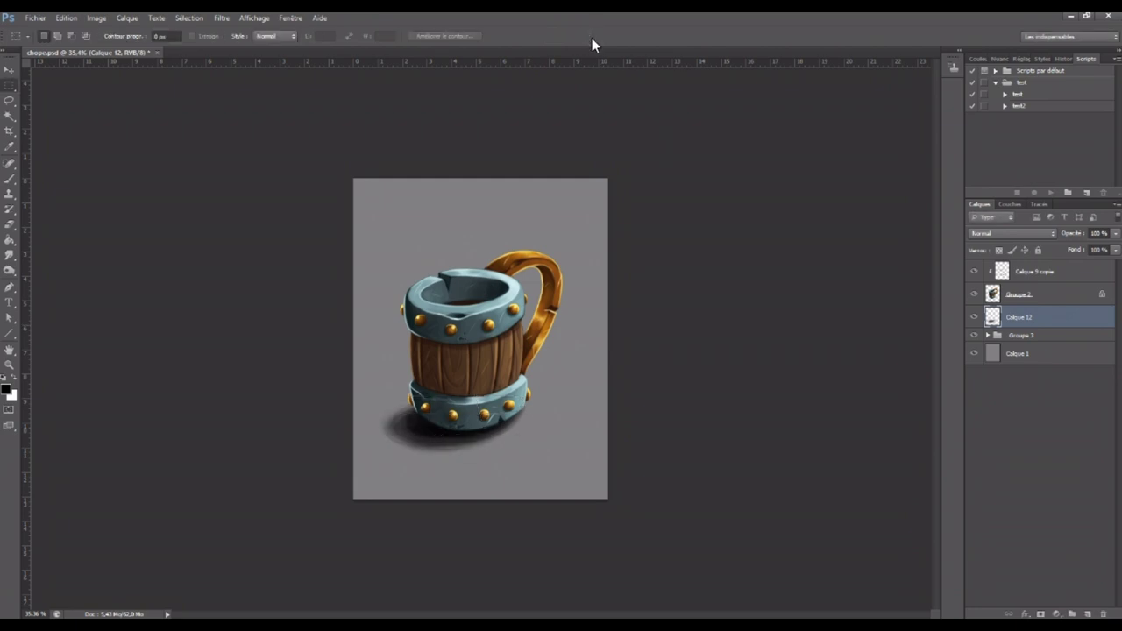
click(10, 254)
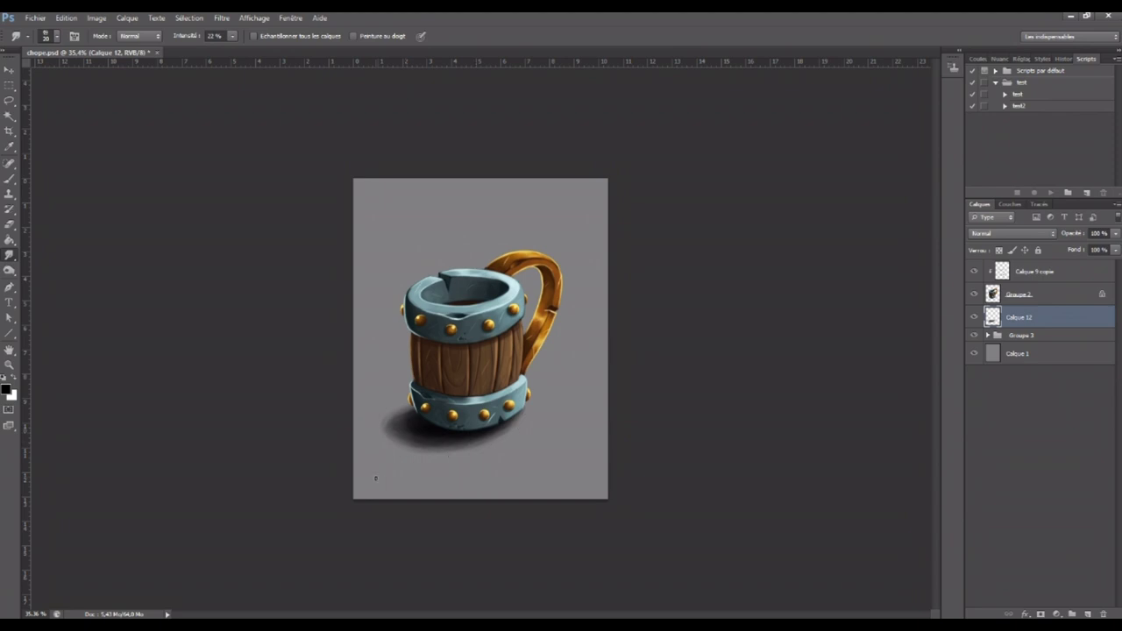
Lower Calque 12 to 84% opacity and darken Calque 1 with Brightness/Contrast
click(1115, 233)
drag(1109, 248, 1100, 252)
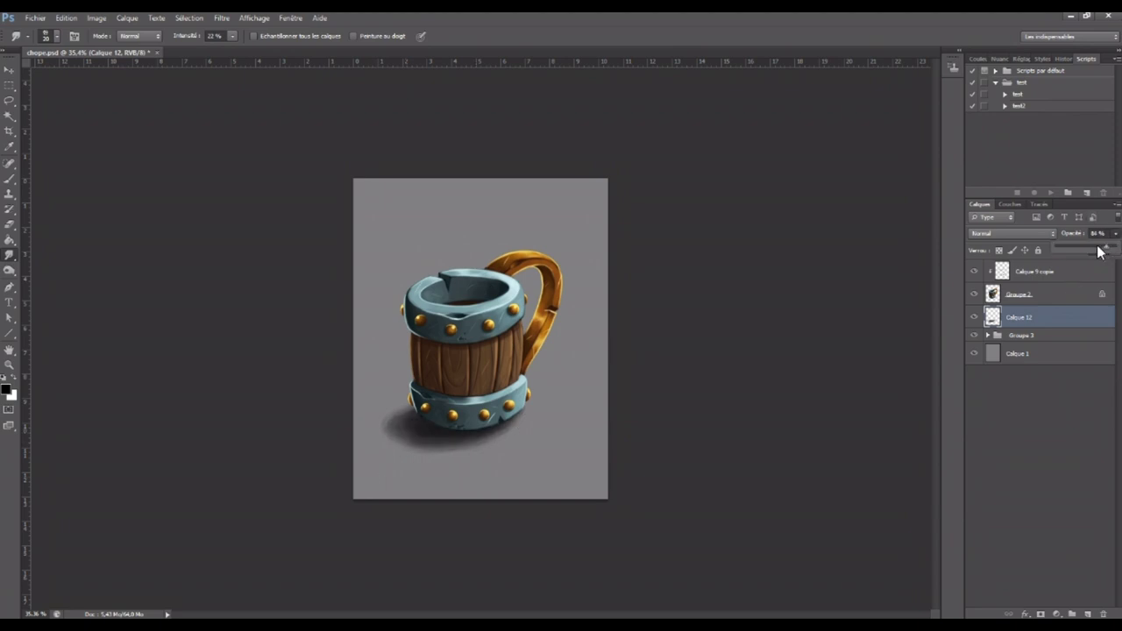
click(1022, 354)
click(96, 18)
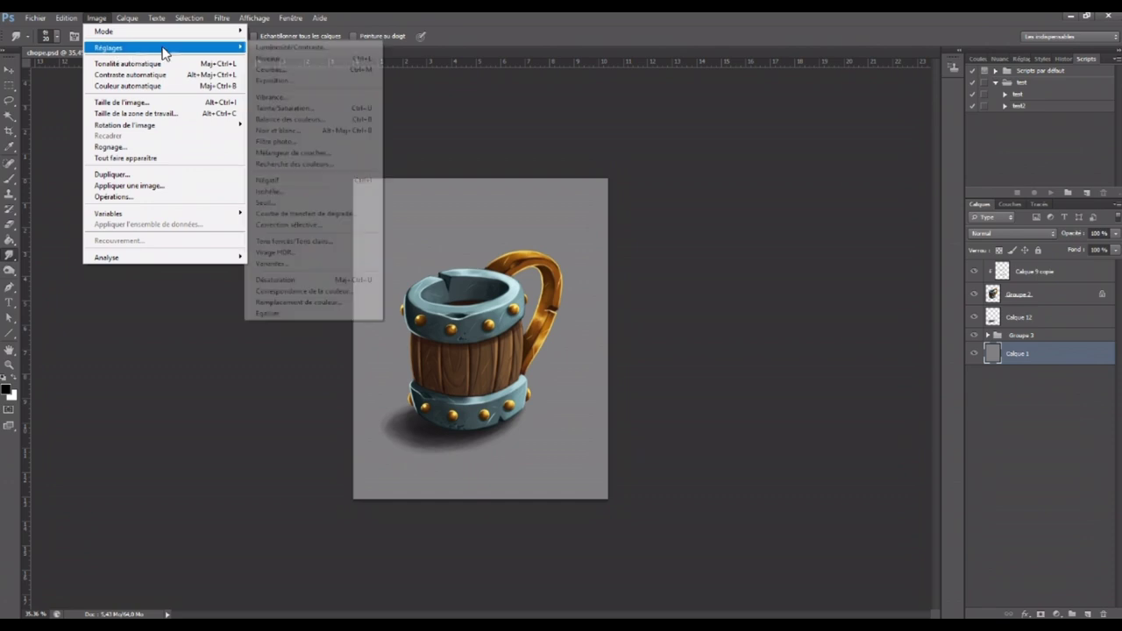
click(287, 48)
drag(754, 156, 709, 159)
drag(754, 187, 796, 188)
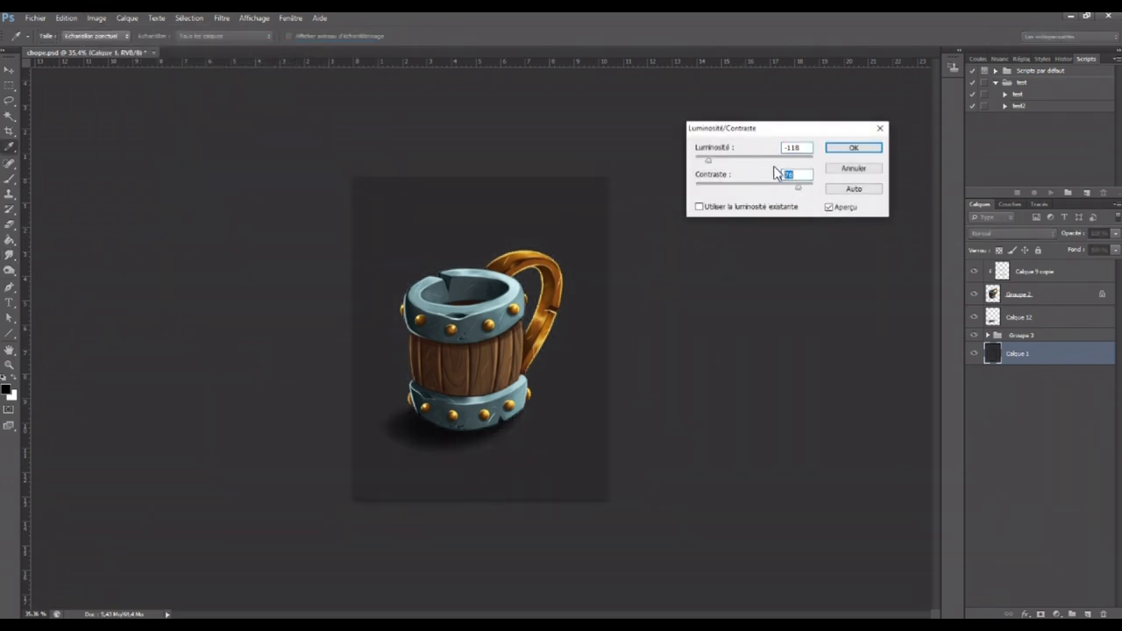
drag(709, 162, 719, 161)
key(Return)
Fade the shadow layer further and group Calque 9 copie and Groupe 2 into Groupe 4
click(1065, 300)
click(1061, 316)
drag(1115, 233, 1103, 250)
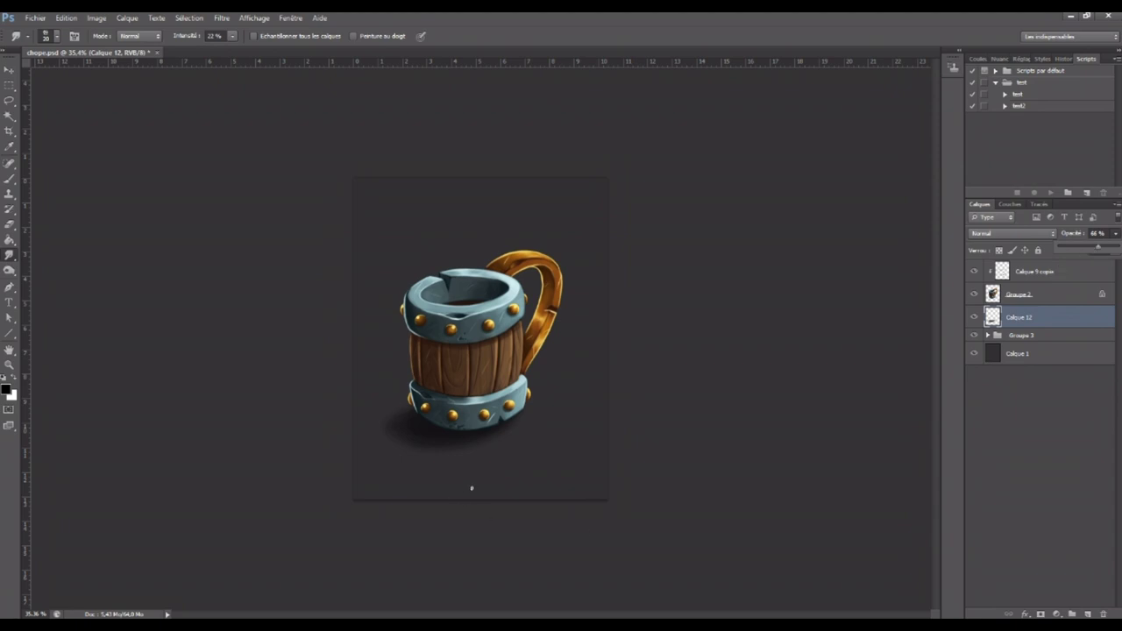
key(m)
key(ctrl+plus)
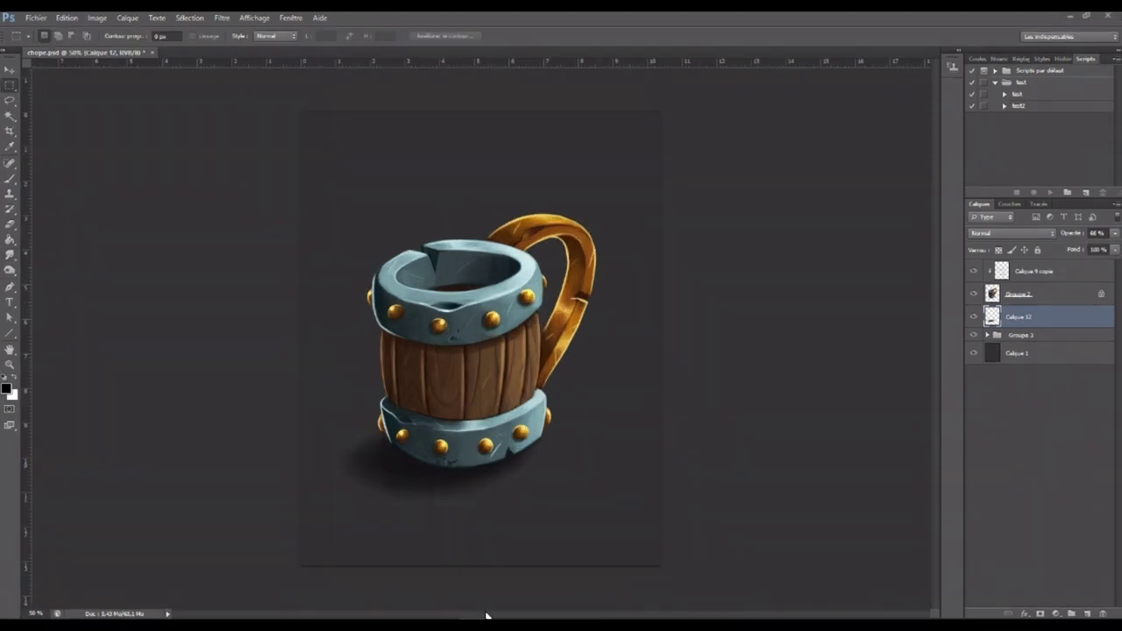
click(1038, 272)
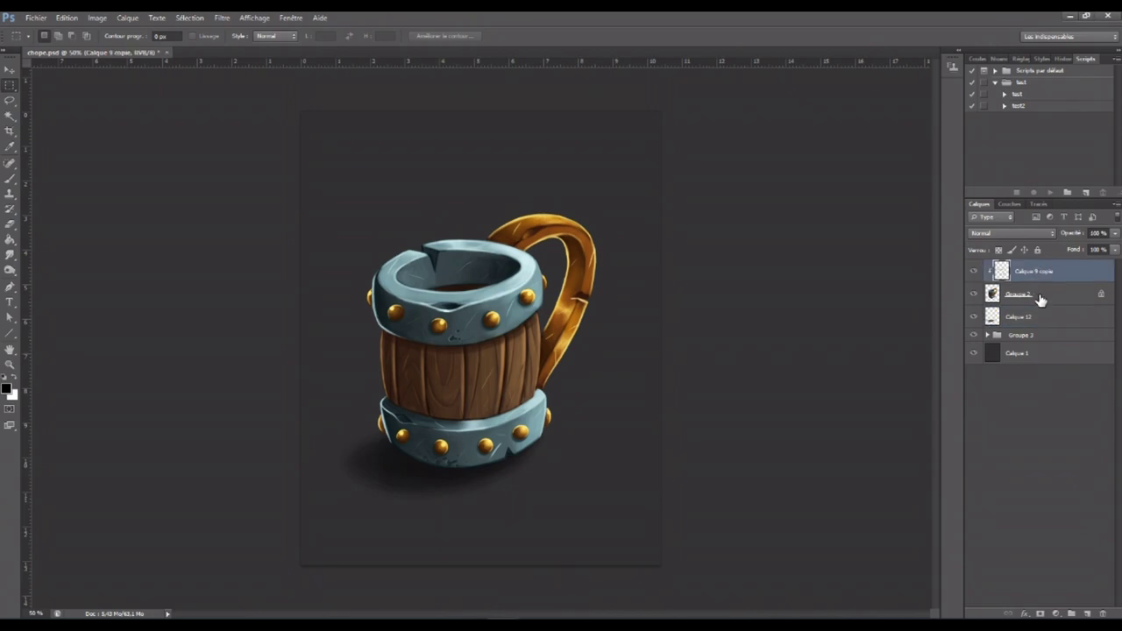
shift+click(1043, 300)
drag(1048, 300, 1071, 613)
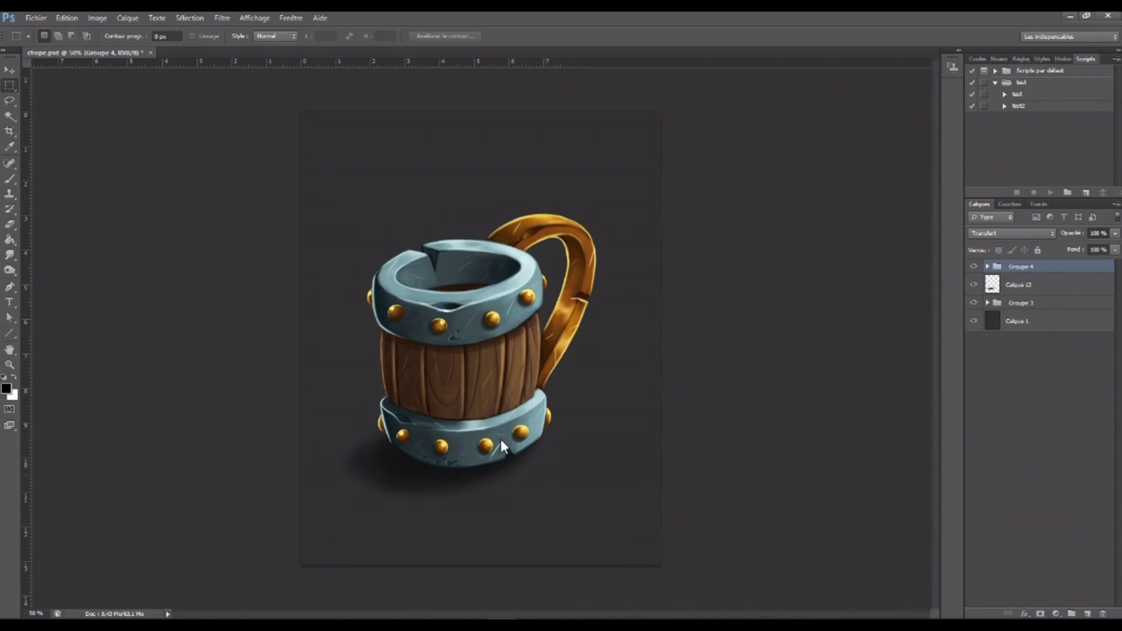
Place the metal texture over the mug, rotated vertical and scaled to cover it
drag(501, 439, 517, 355)
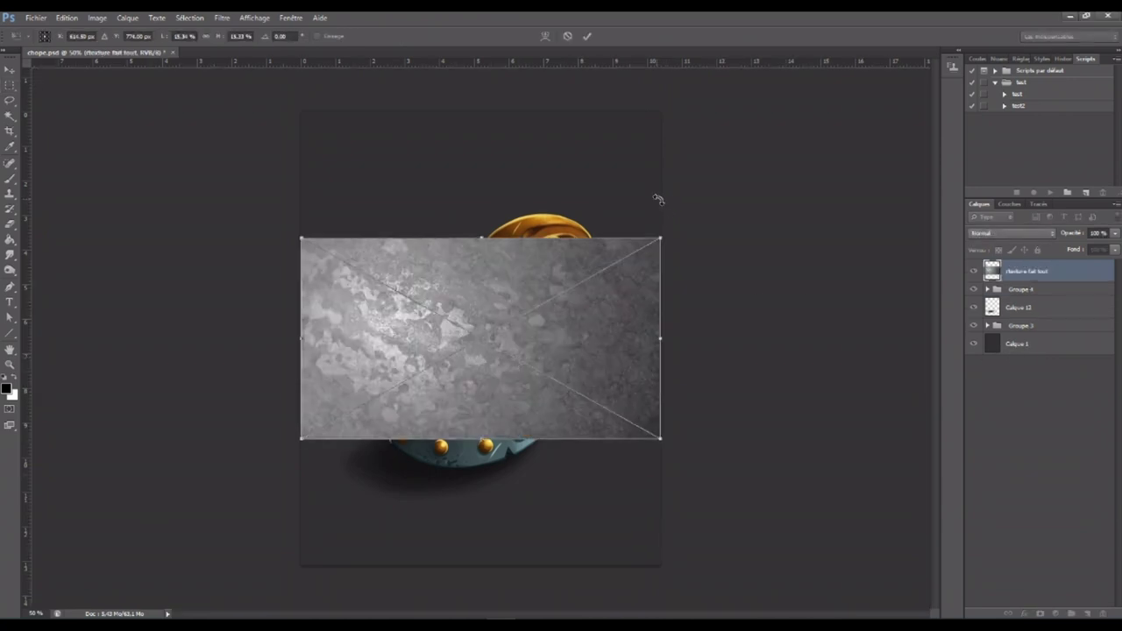
drag(662, 206, 581, 430)
drag(384, 419, 369, 419)
drag(570, 342, 597, 313)
mouse_move(482, 155)
mouse_down()
mouse_move(496, 287)
mouse_move(496, 205)
mouse_up()
drag(487, 515, 490, 468)
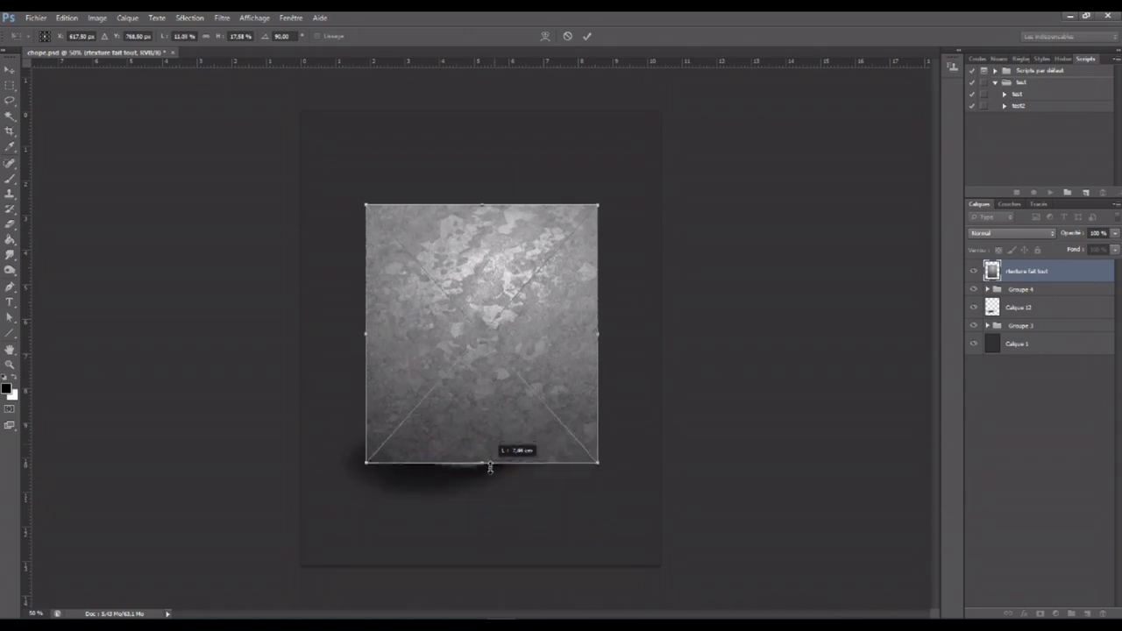
click(587, 36)
Rasterize the texture layer and convert it with the Black & White adjustment
right_click(1060, 275)
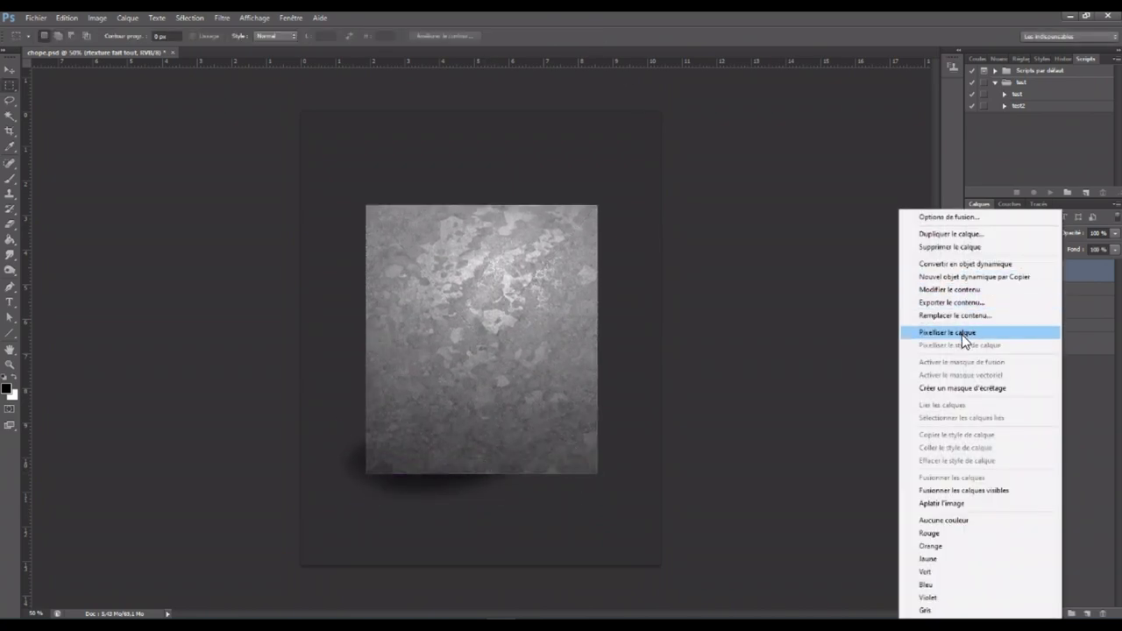
click(960, 332)
click(96, 18)
mouse_move(110, 47)
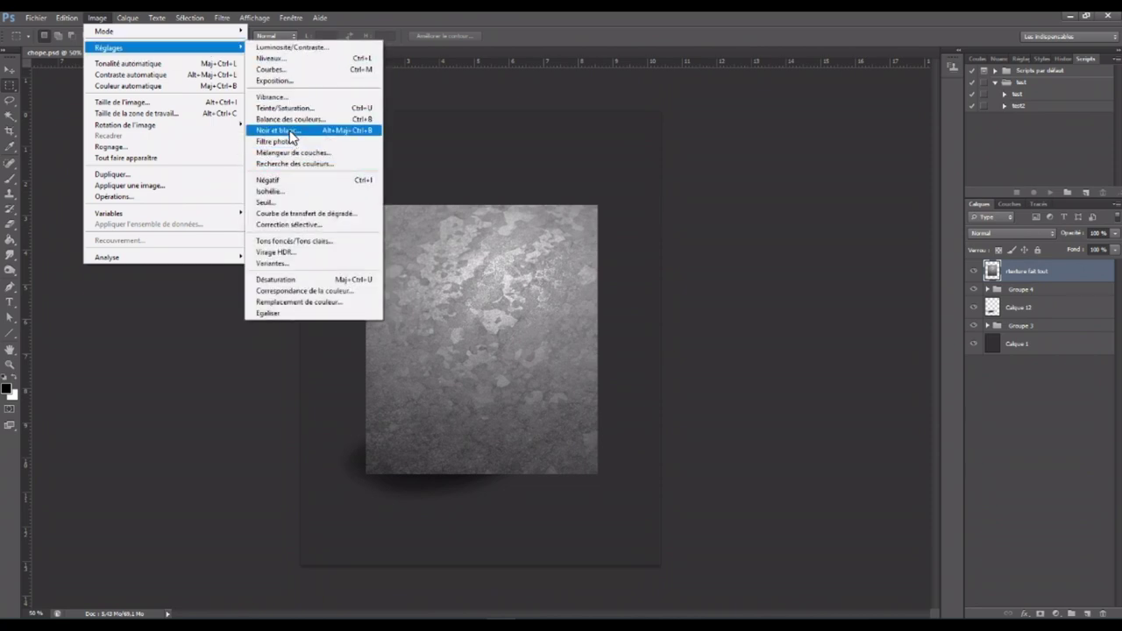
click(289, 130)
click(662, 114)
Set the texture to Overlay, clip it to Groupe 4, and lower its opacity to 40%
click(1014, 233)
click(990, 386)
click(1114, 233)
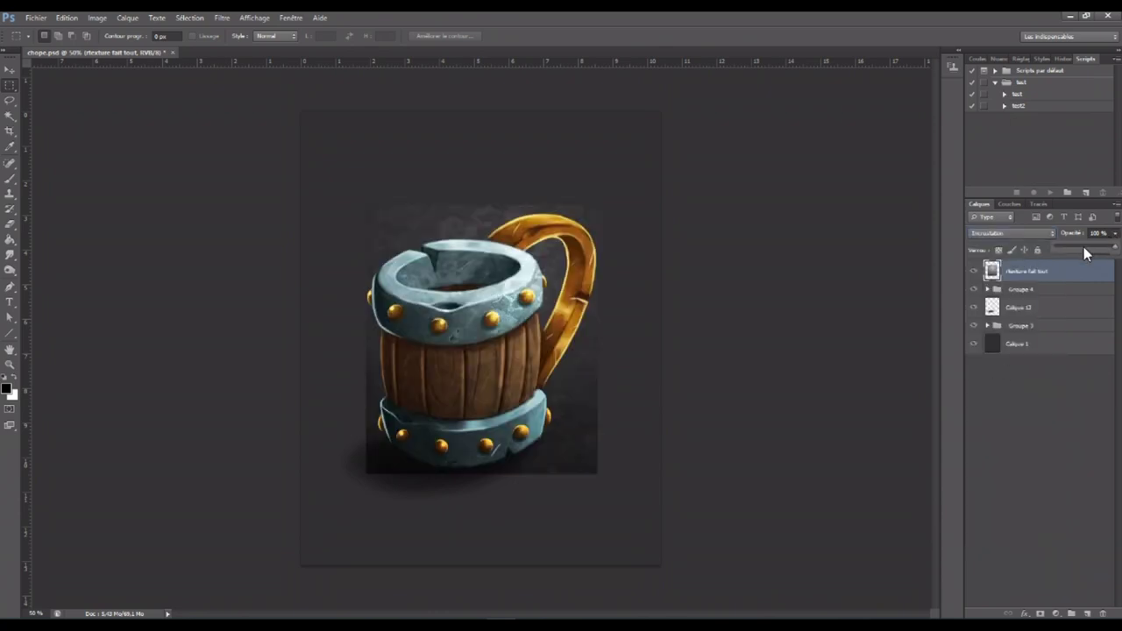
drag(1009, 274, 1054, 282)
alt+click(1054, 280)
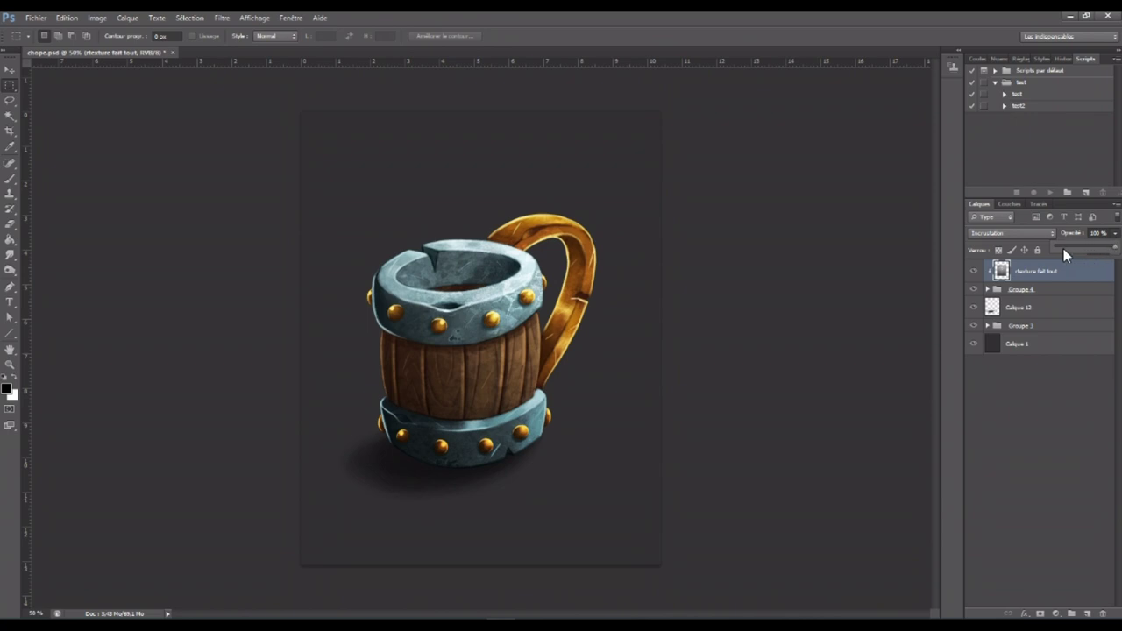
drag(1065, 249, 1061, 249)
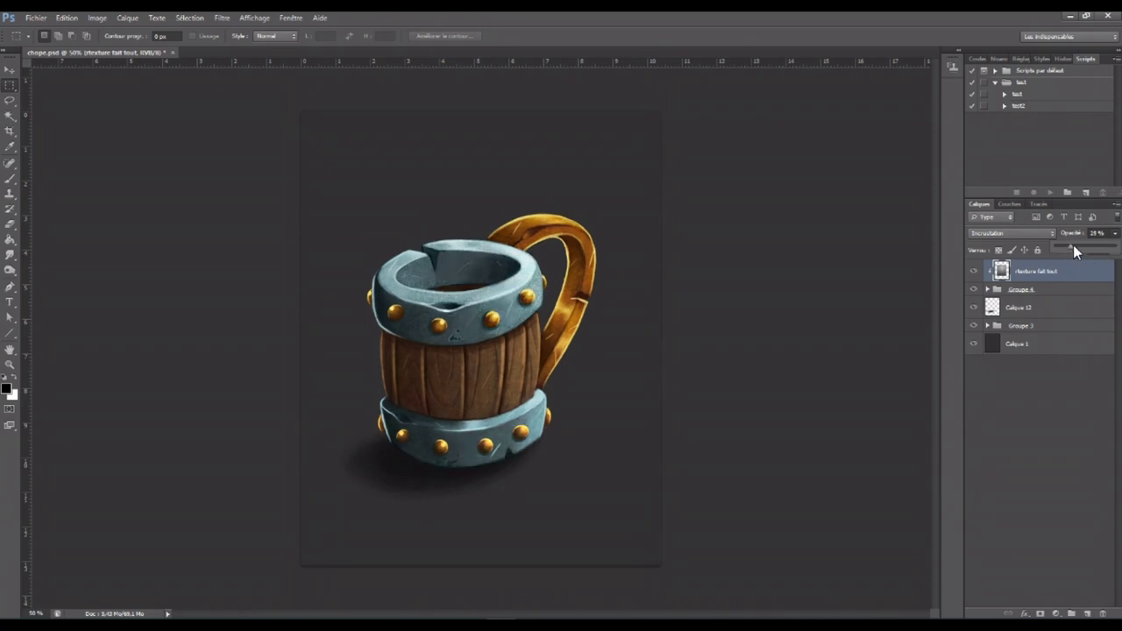